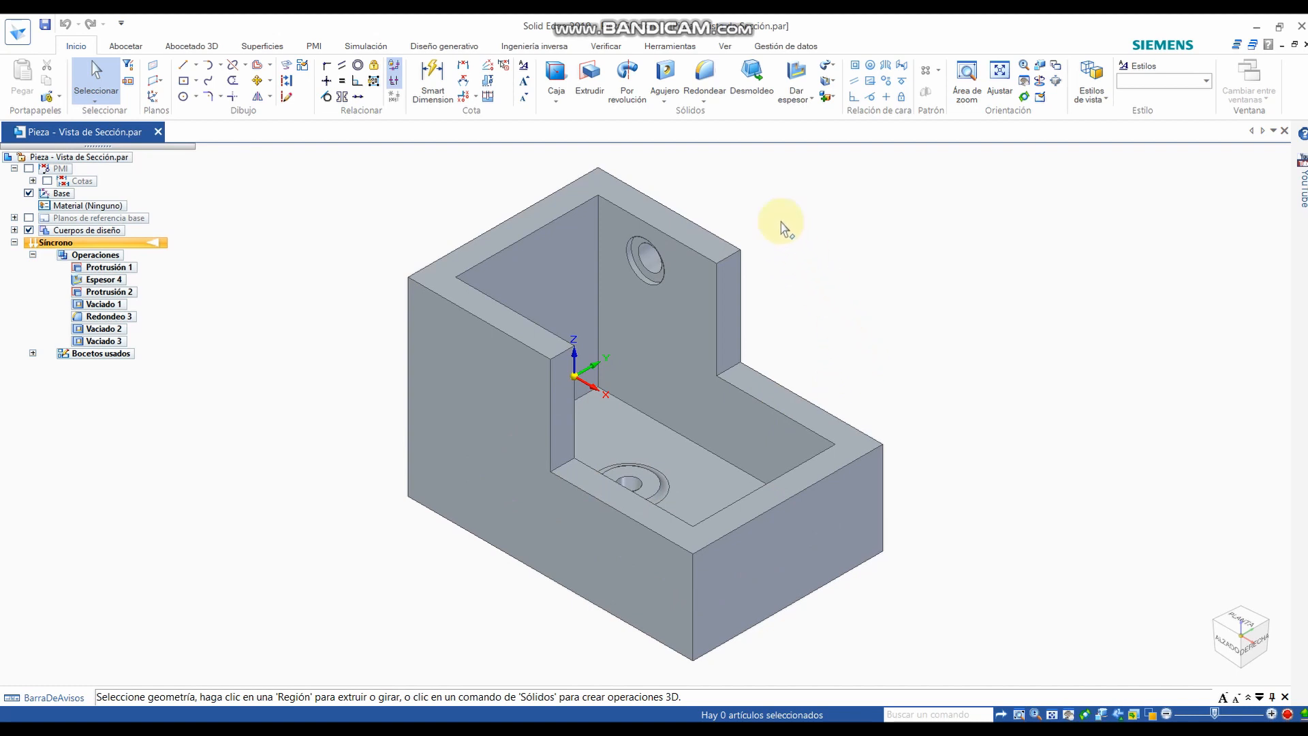
- Change the part's display style to visible and hidden edges
click(725, 45)
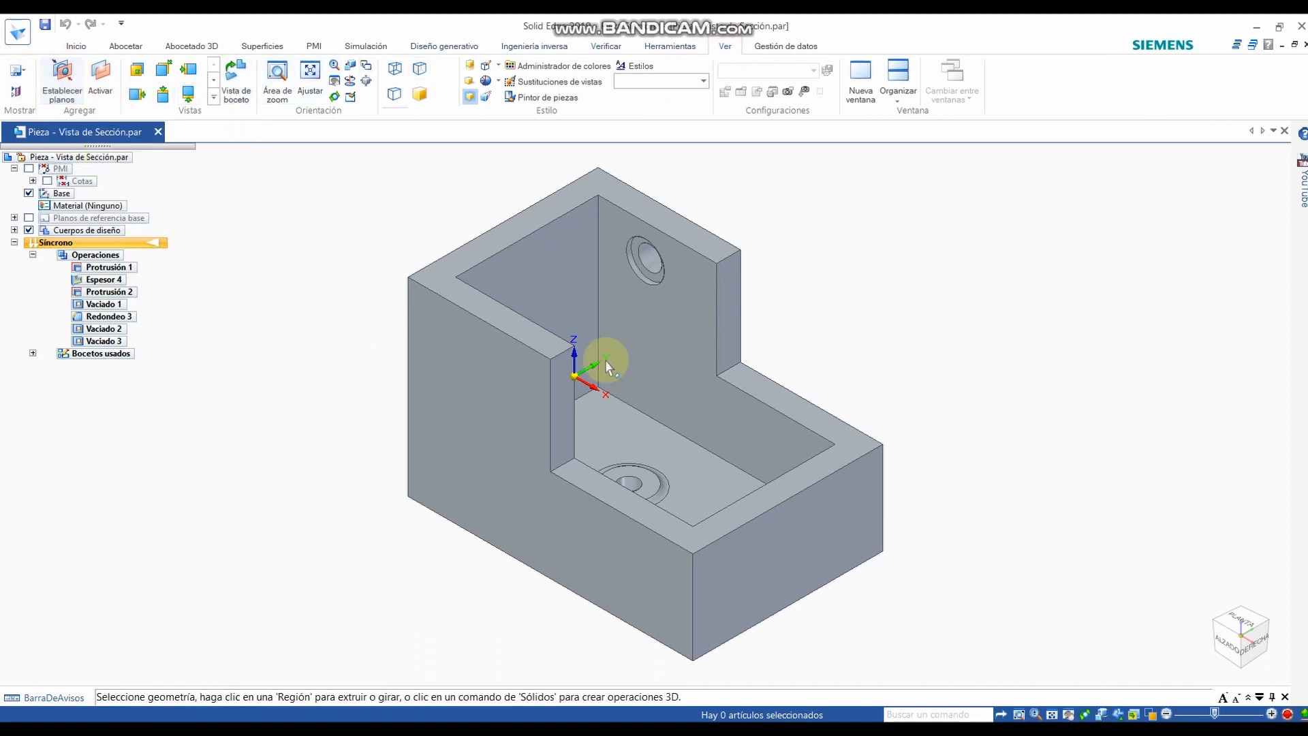
click(77, 46)
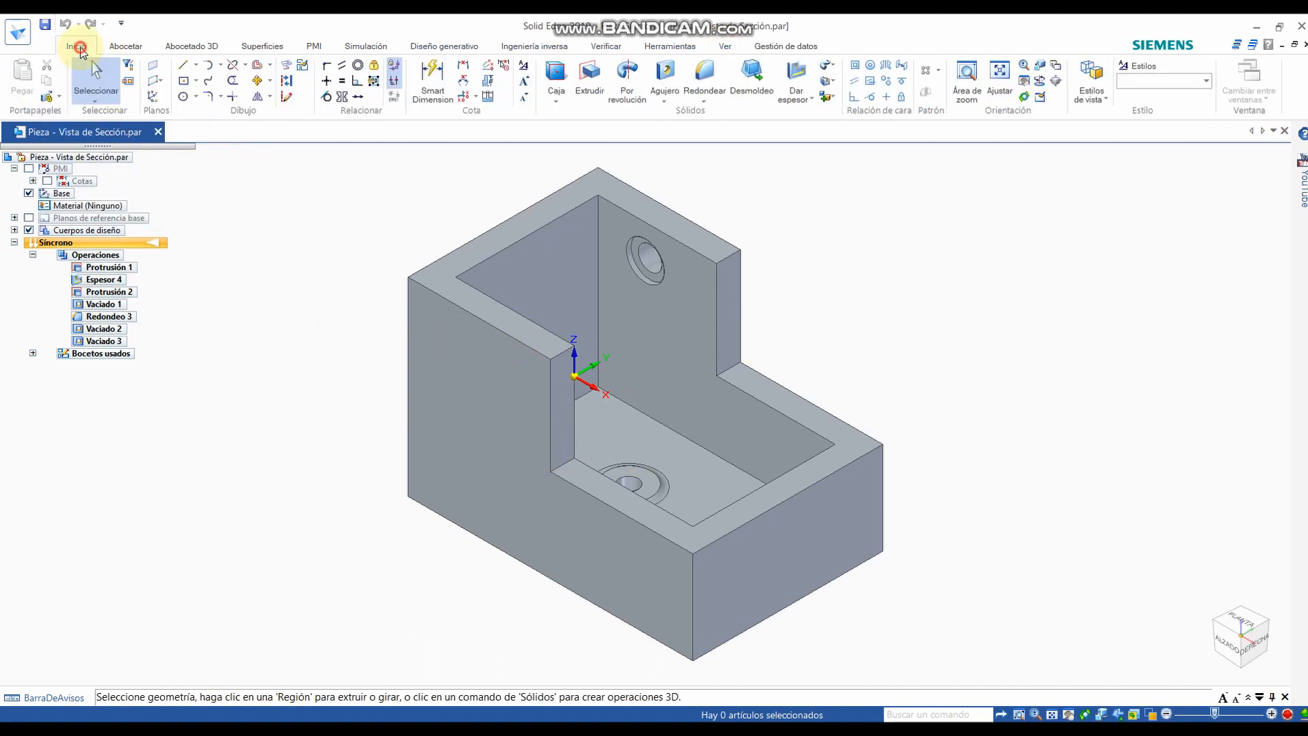
click(1104, 96)
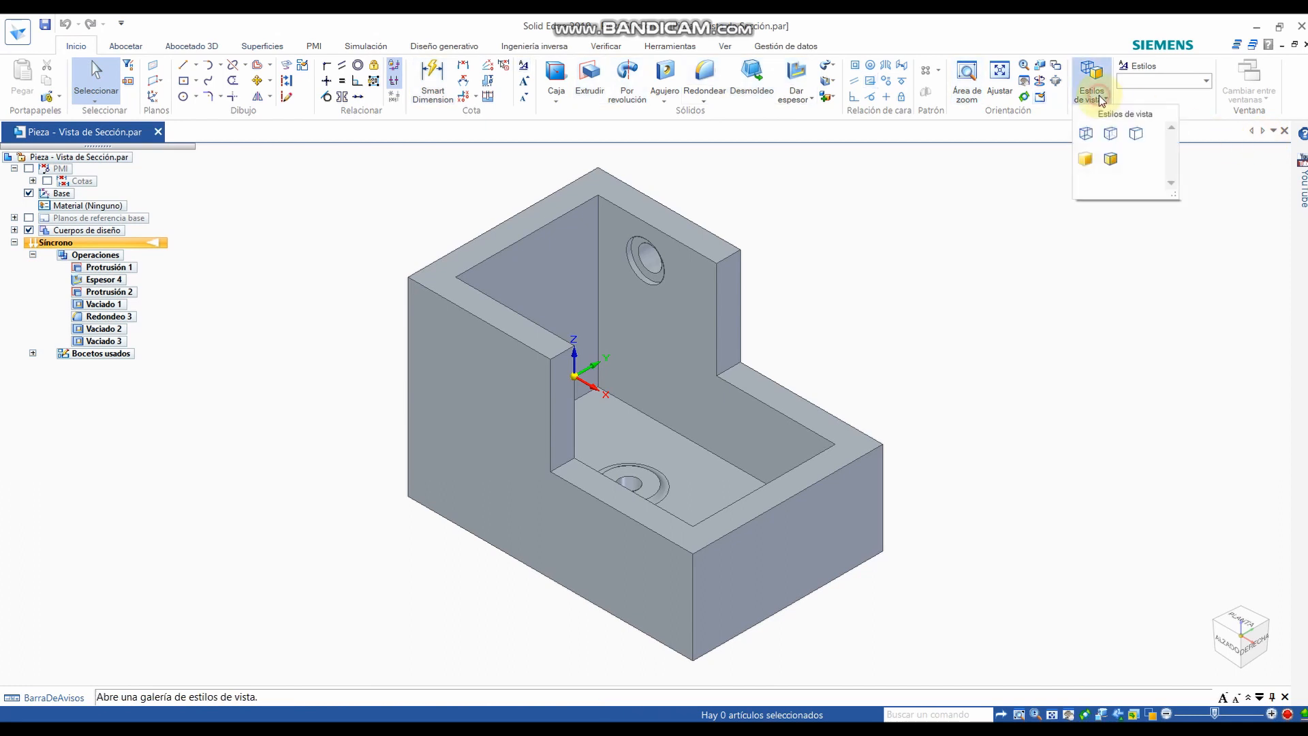
click(1109, 134)
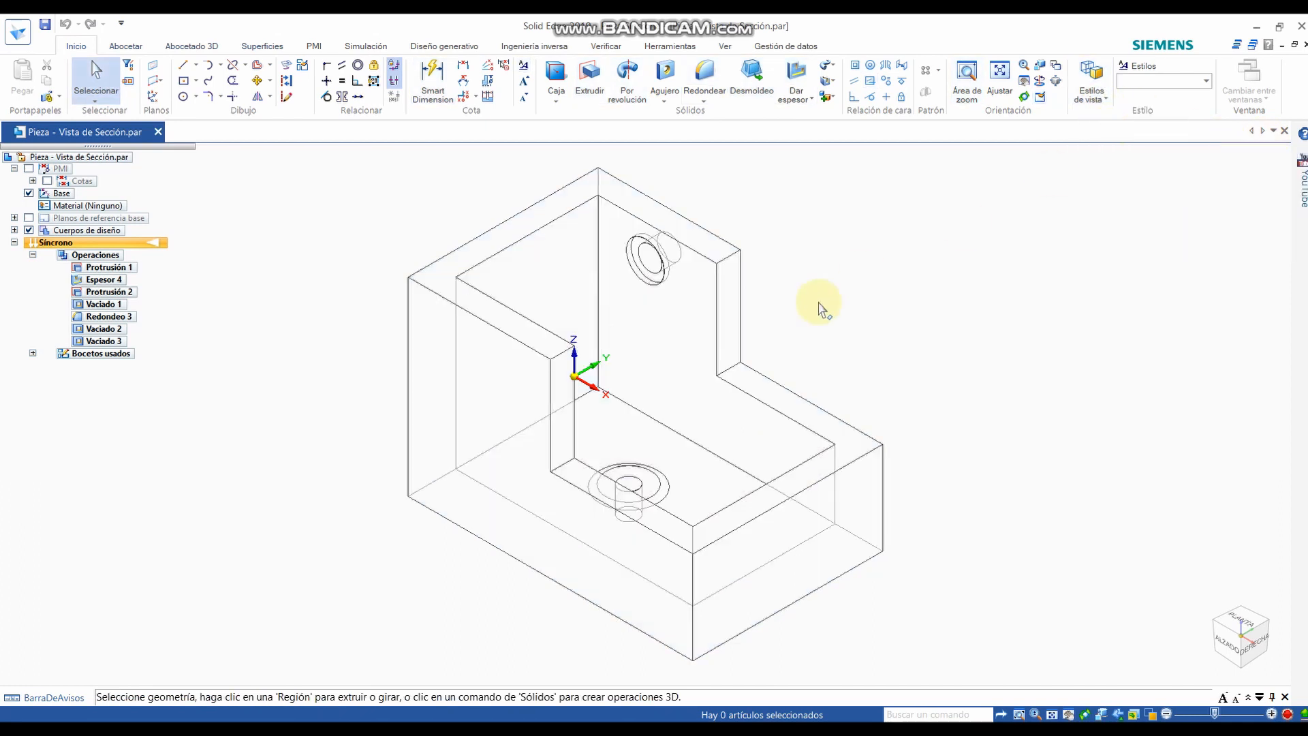
- Examine the part in its front, right and top views, and return to the isometric view
key(ctrl+f)
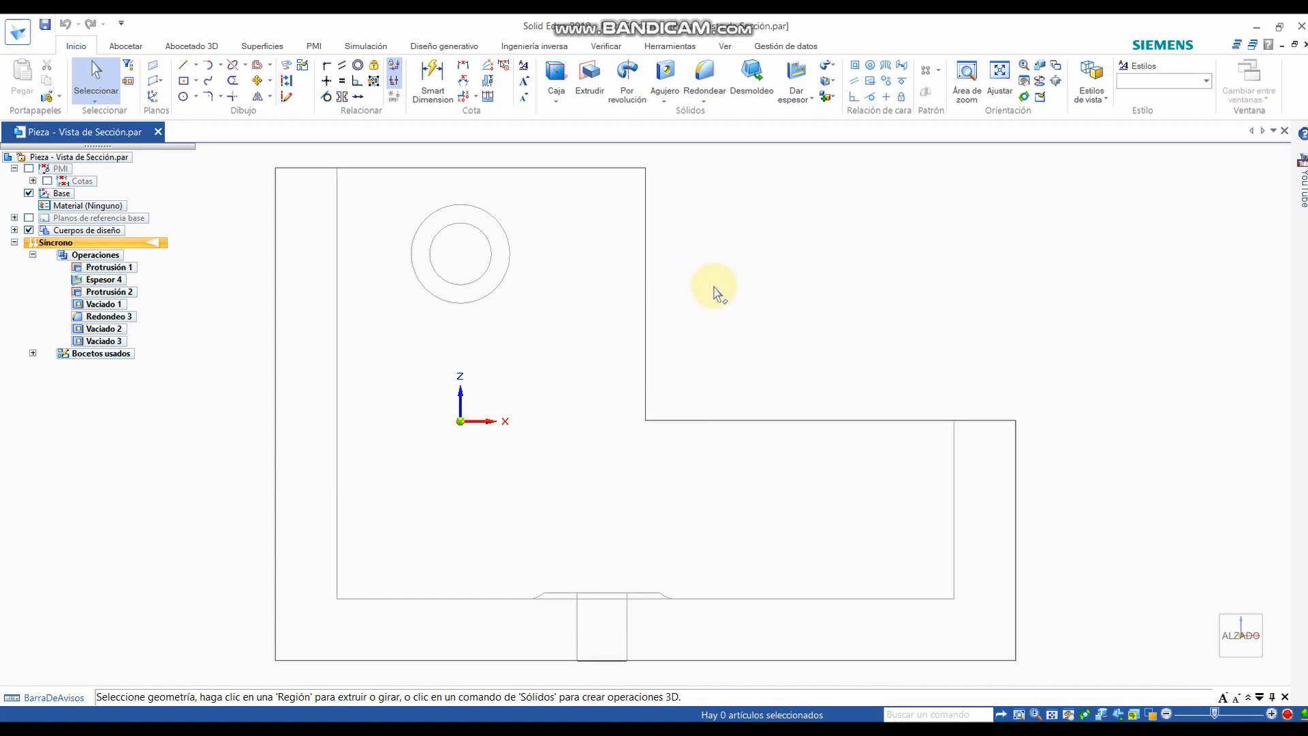
key(ctrl+r)
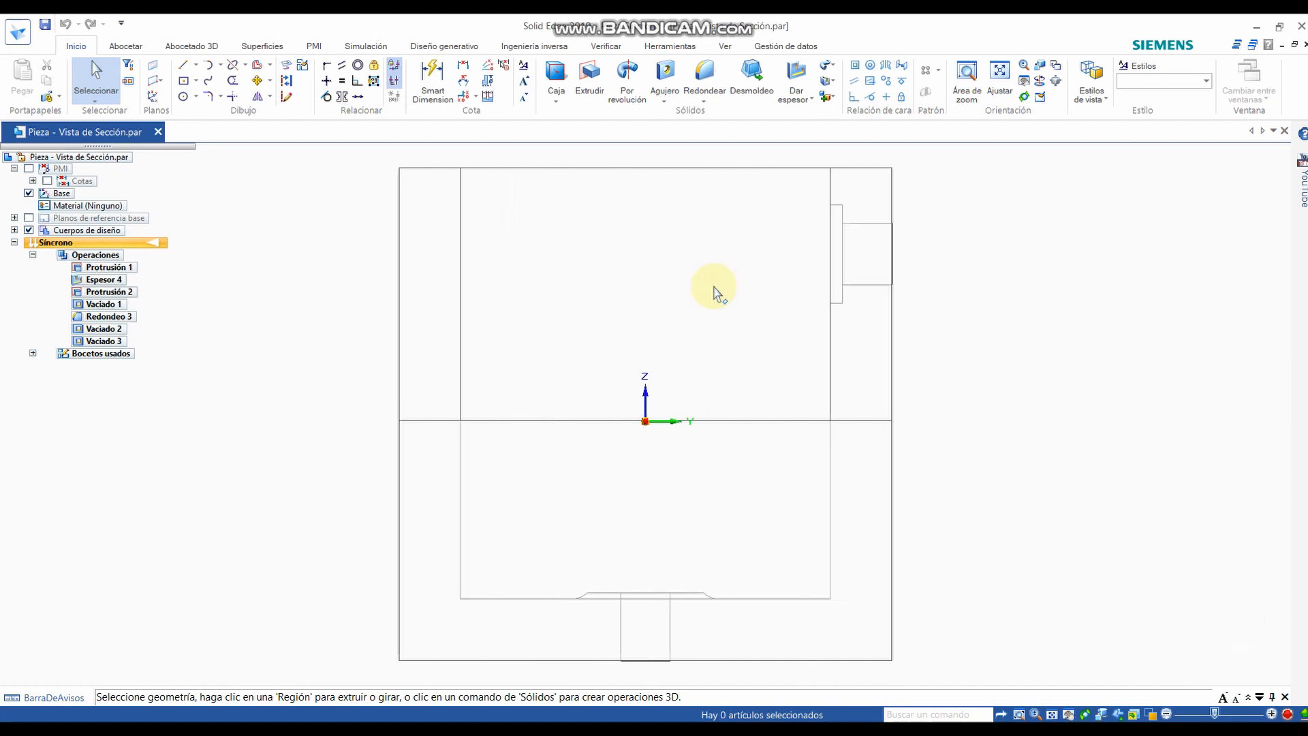
key(ctrl+t)
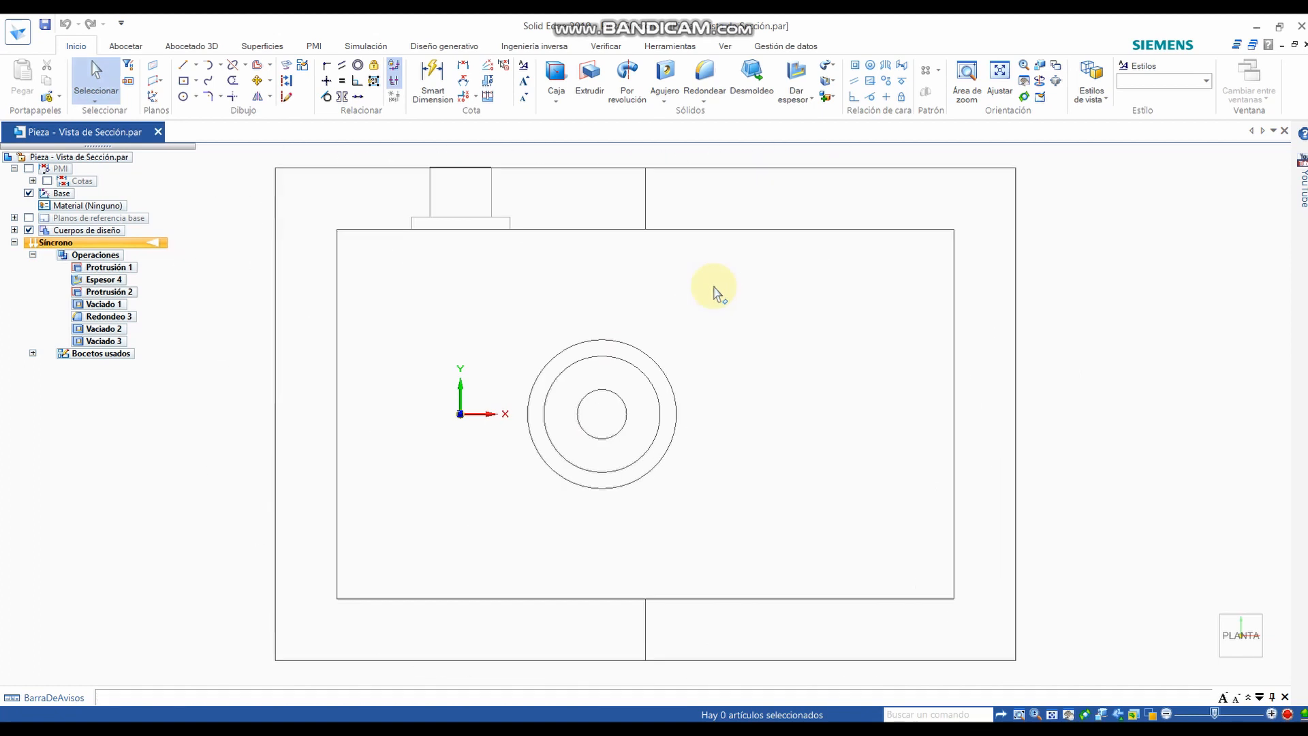
key(ctrl+i)
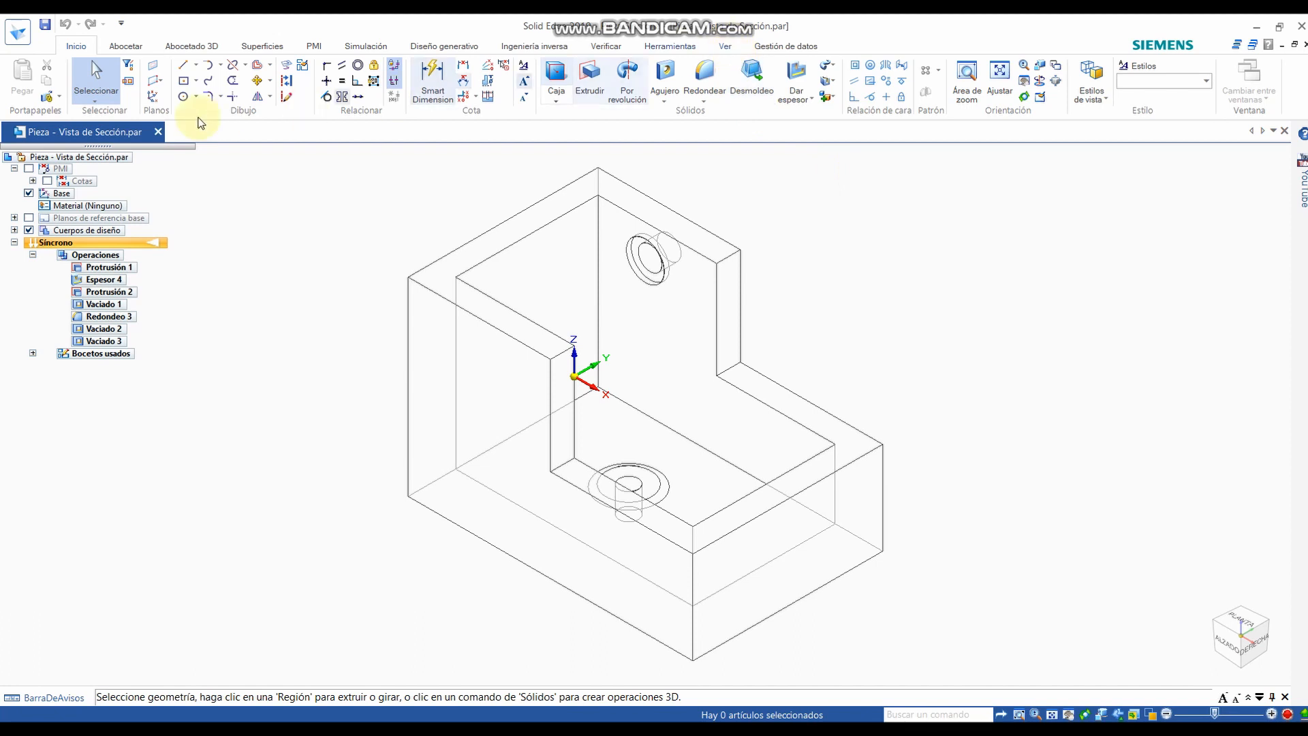
- Create a drawing of the active model from the Iso Metric Draft.dft template, with the drawing view creation wizard enabled
click(17, 42)
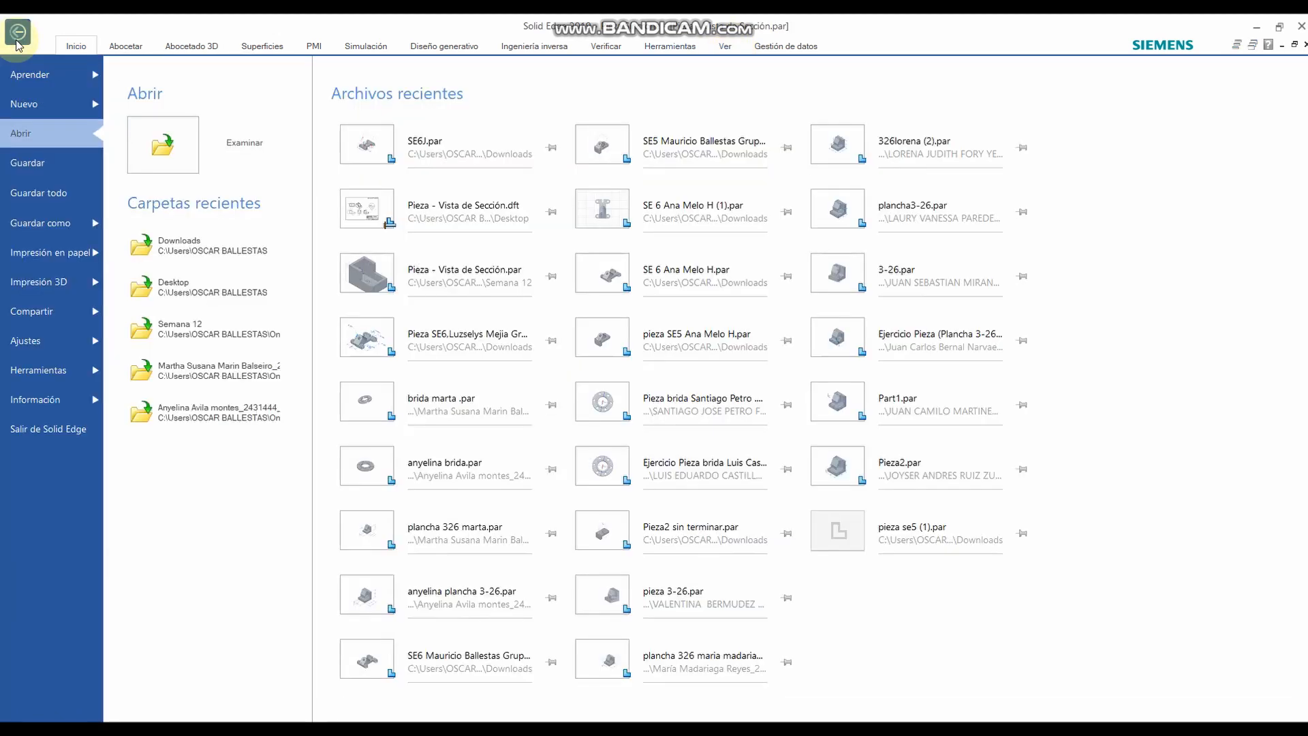
click(37, 114)
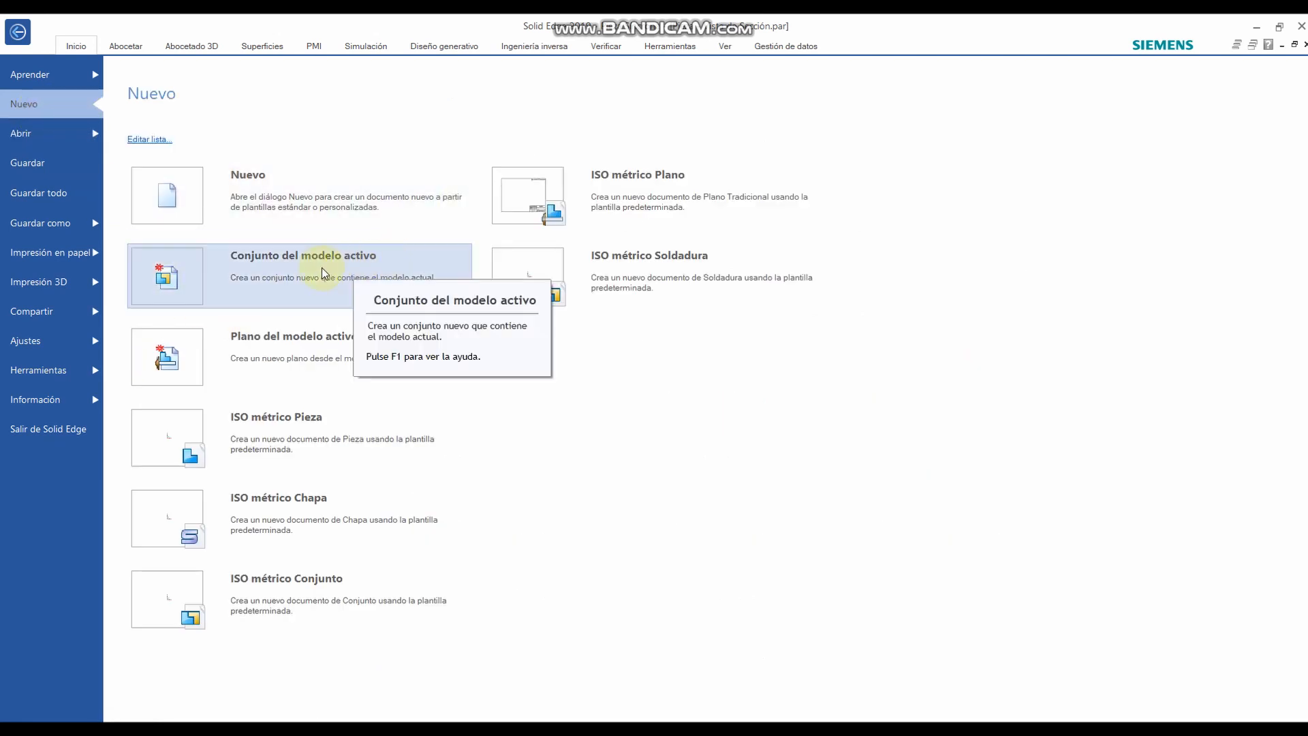
click(310, 355)
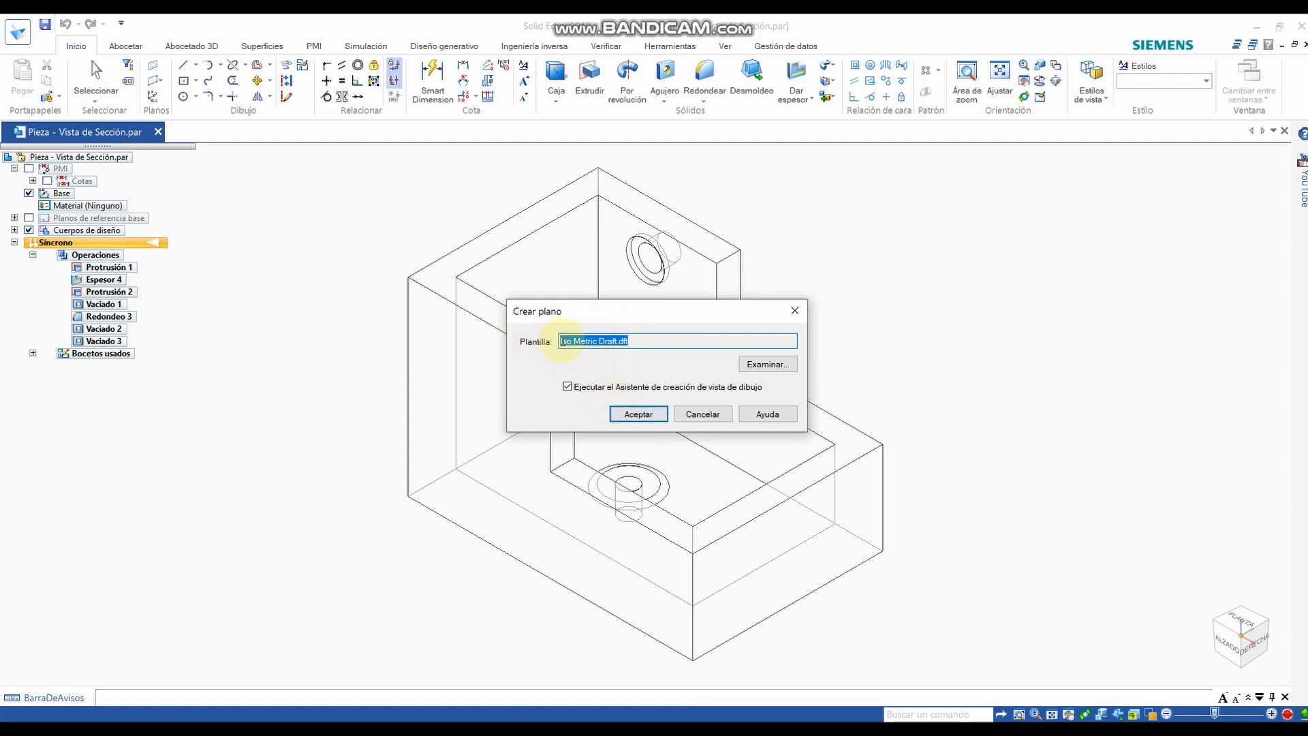
drag(572, 322, 642, 333)
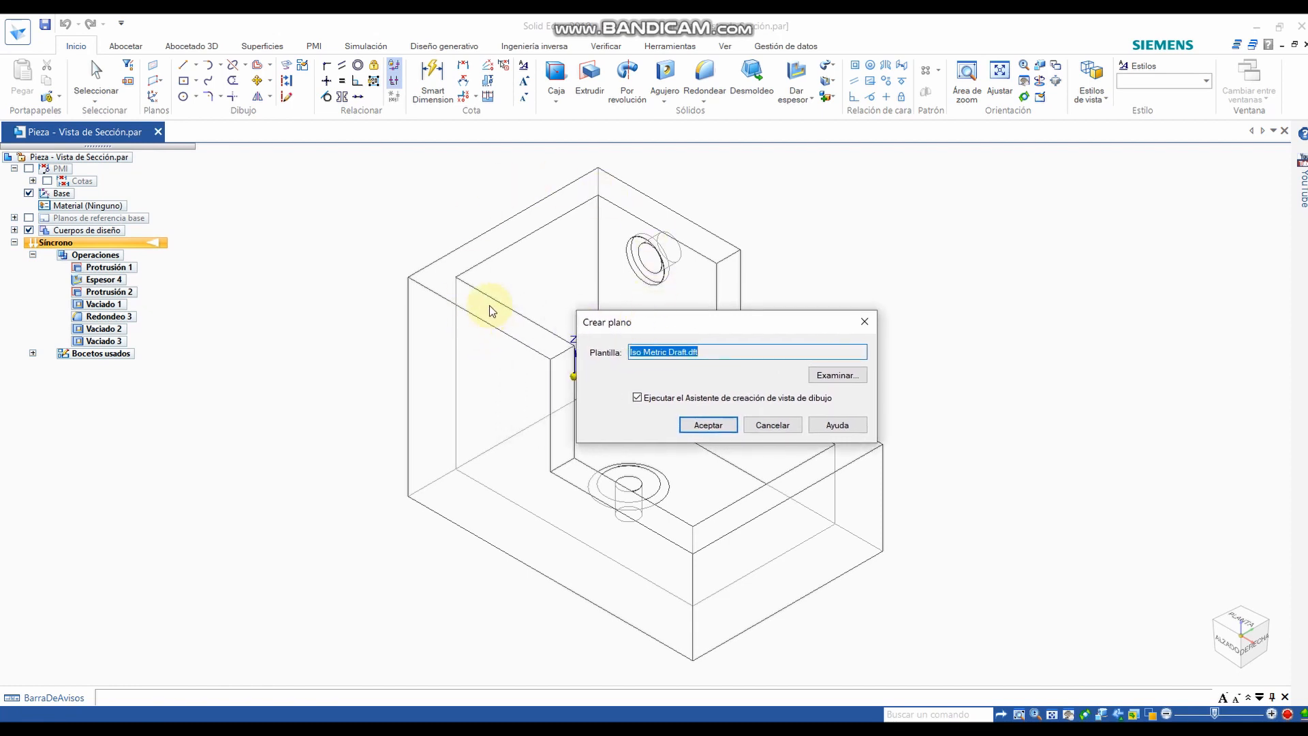
click(706, 424)
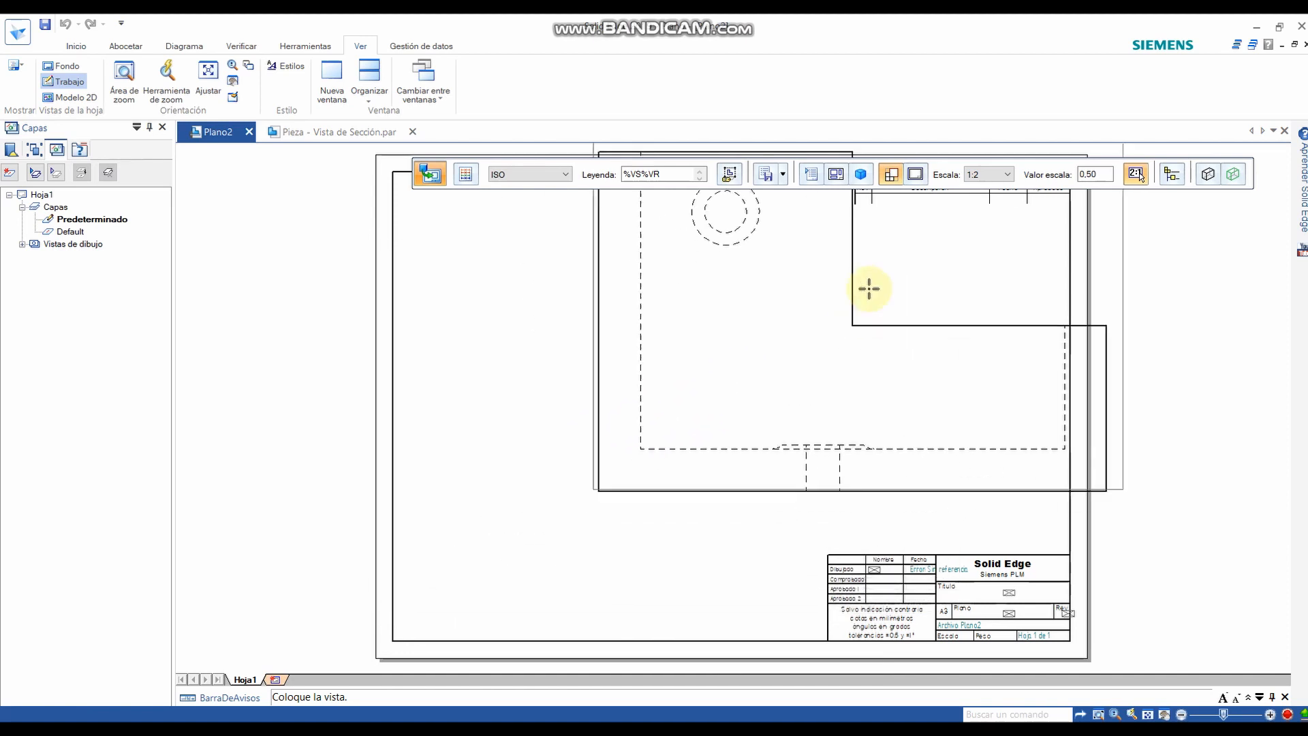
- Set the view scale to 1:10 and place the front view in the left half of the sheet
click(1000, 176)
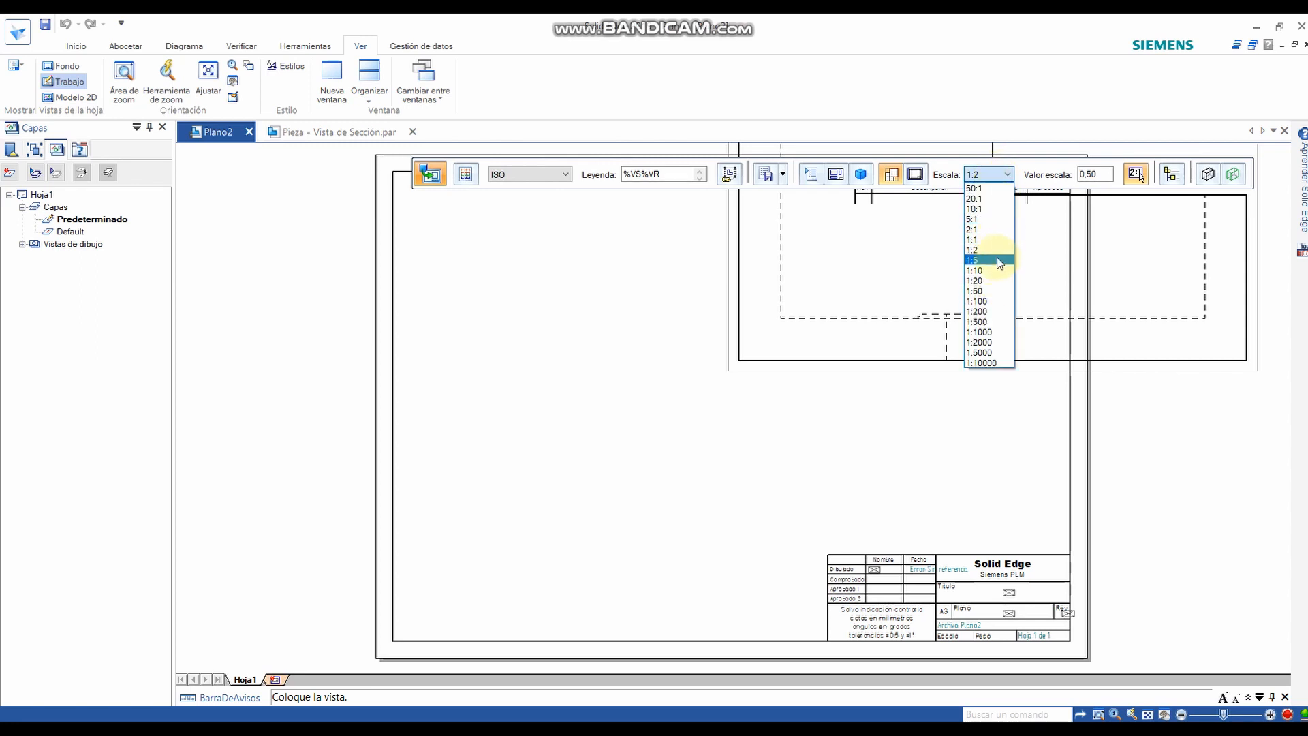
click(995, 274)
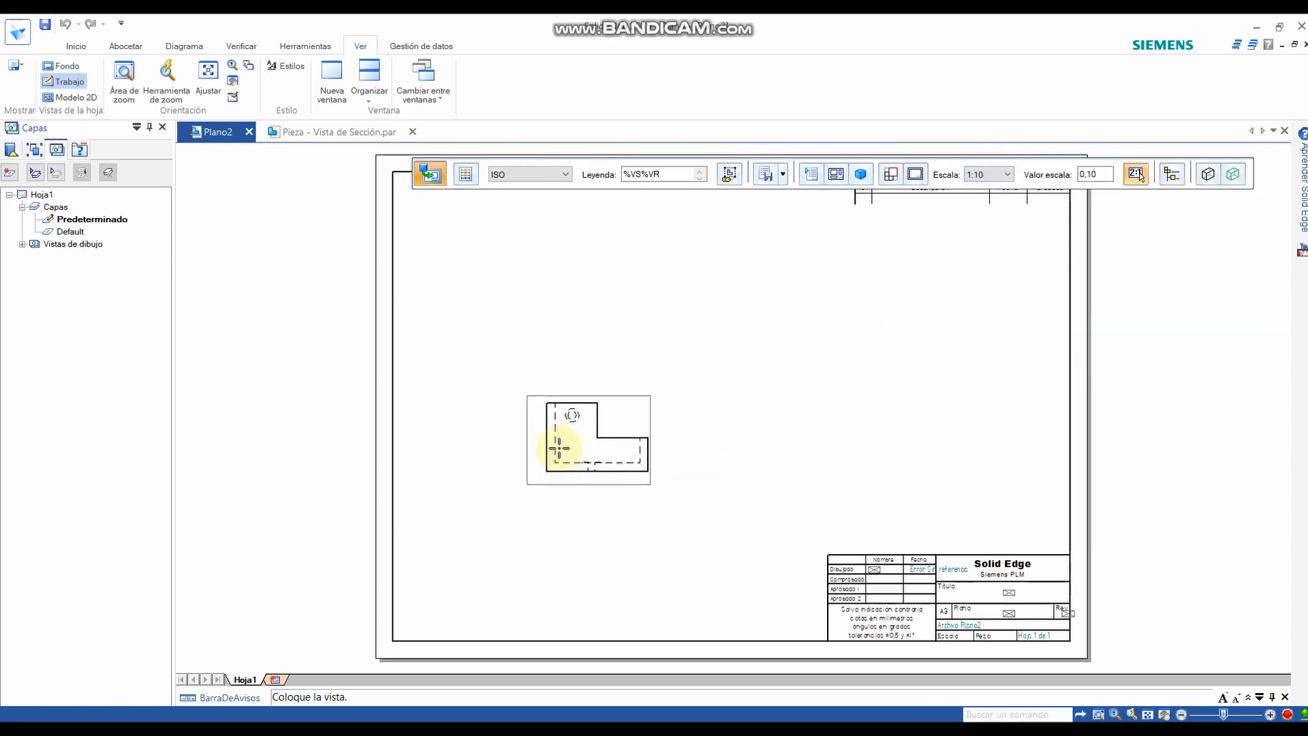
scroll(533, 427, down, 3)
scroll(534, 426, up, 4)
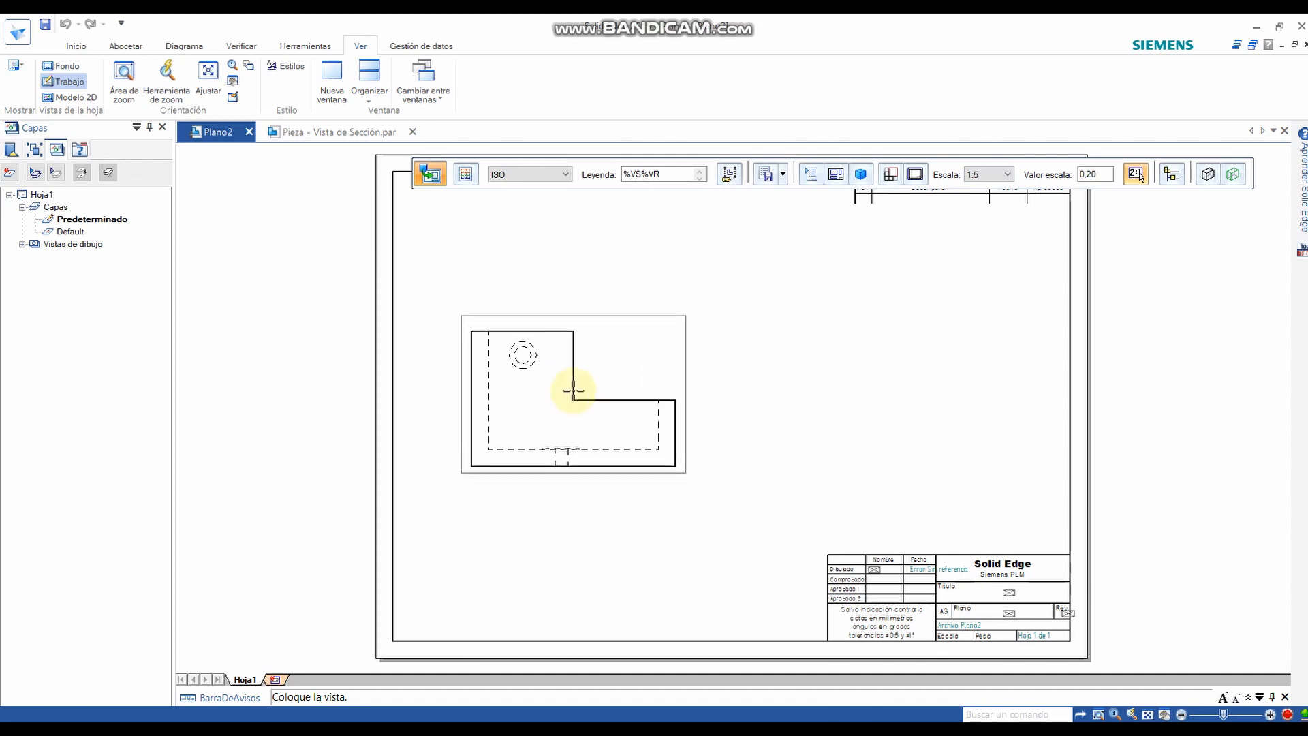
scroll(550, 395, up, 1)
scroll(555, 402, down, 1)
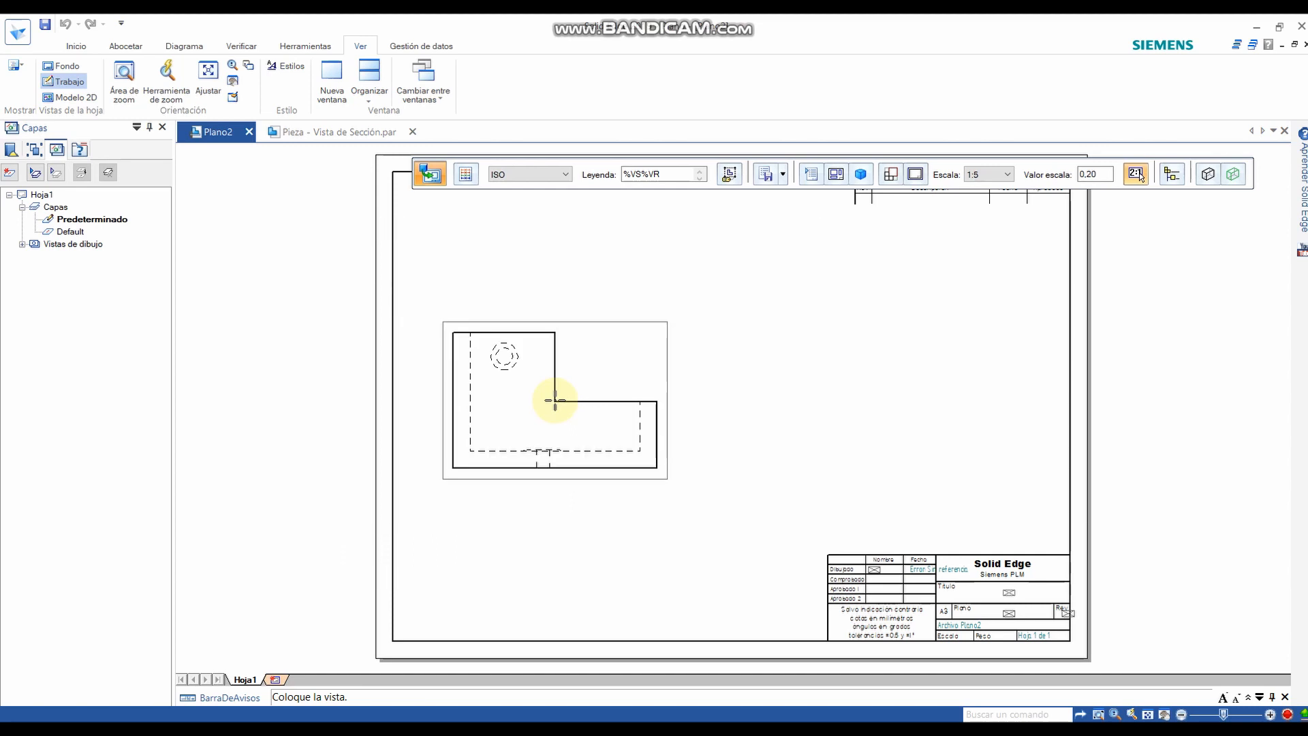
scroll(560, 441, down, 1)
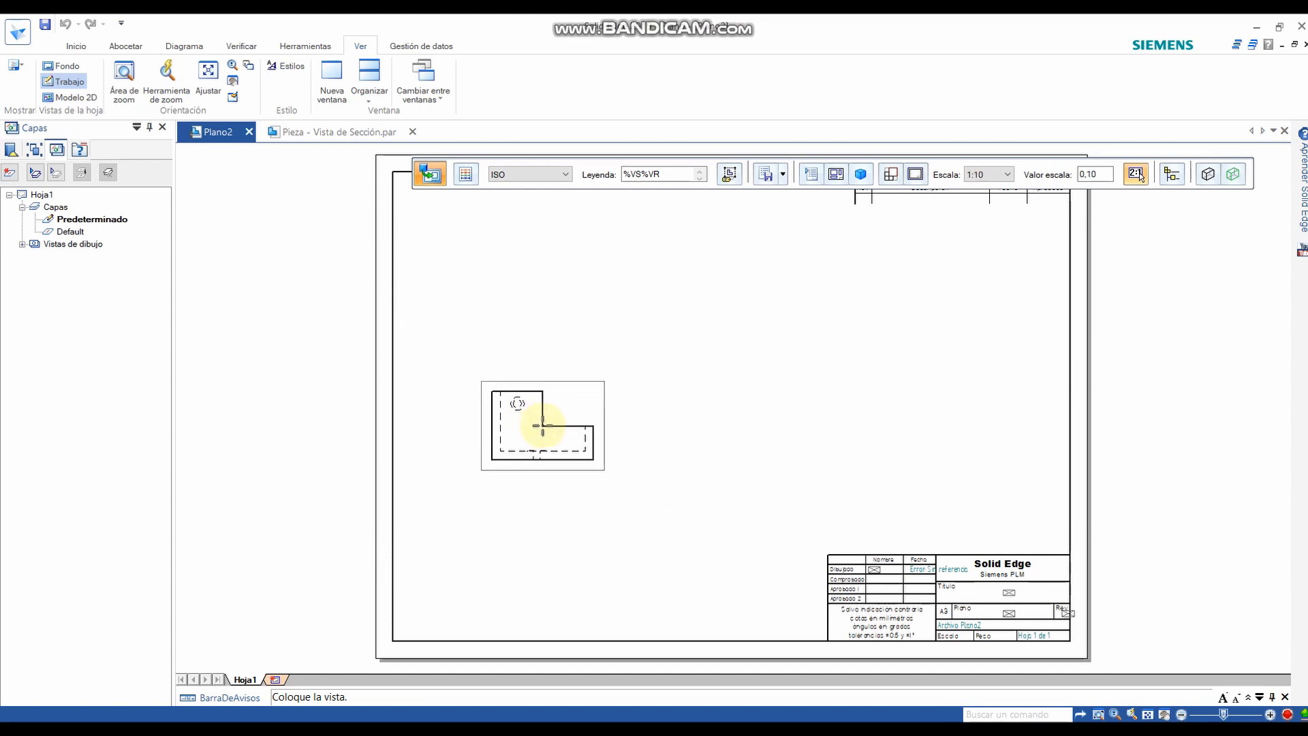
click(542, 426)
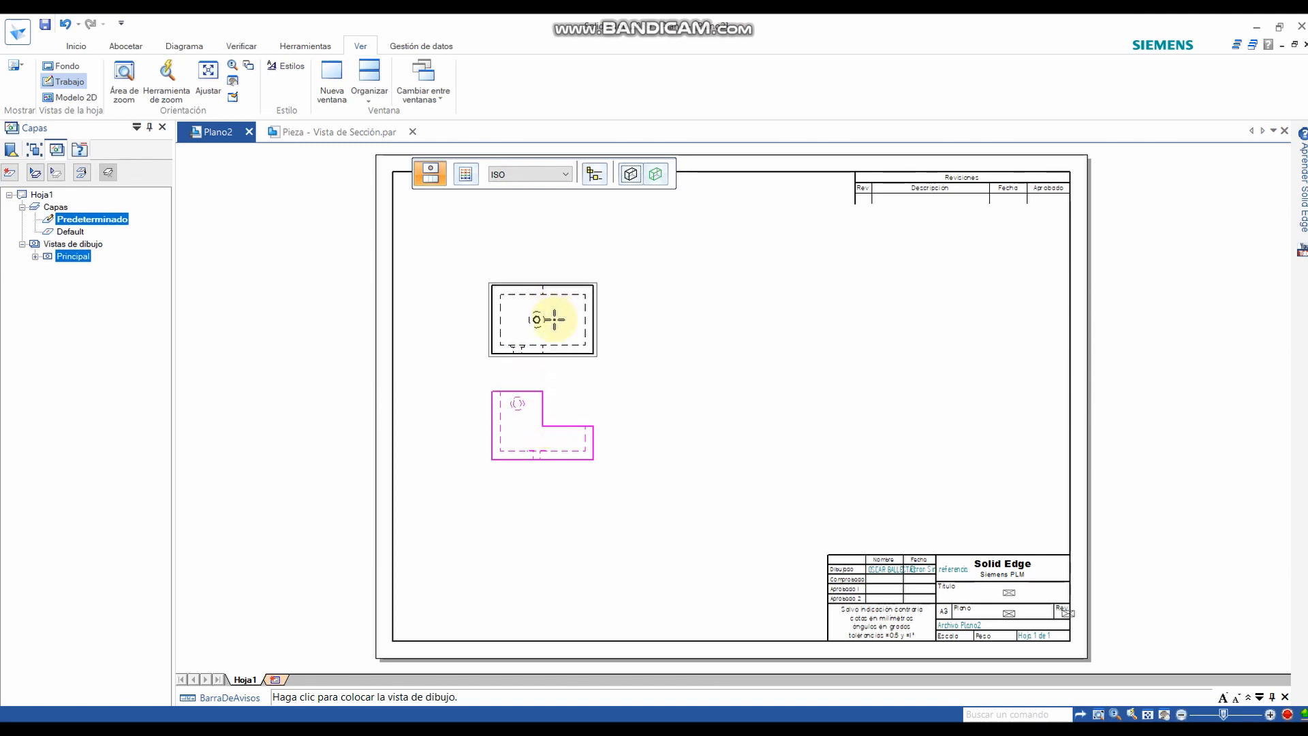
- Project a view above the front view, one to its right and a pictorial view diagonally above right, and finish placing views
click(554, 319)
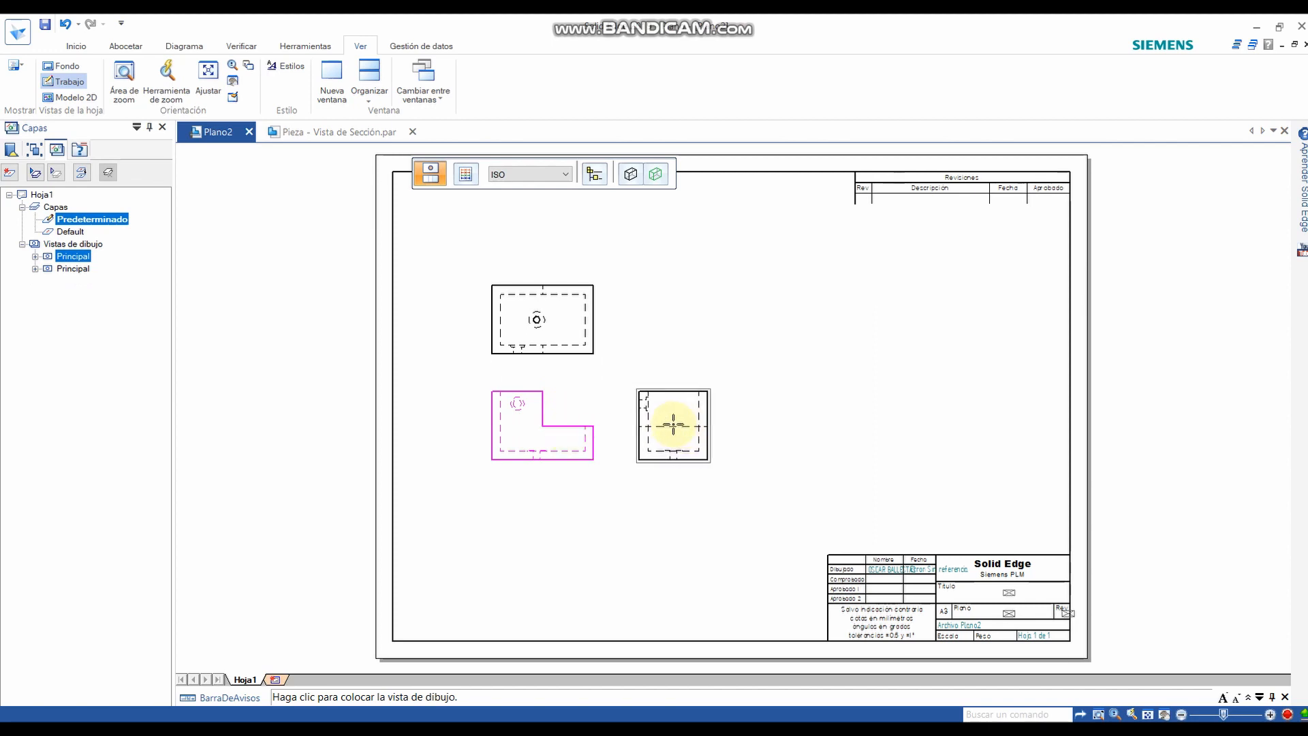
click(674, 426)
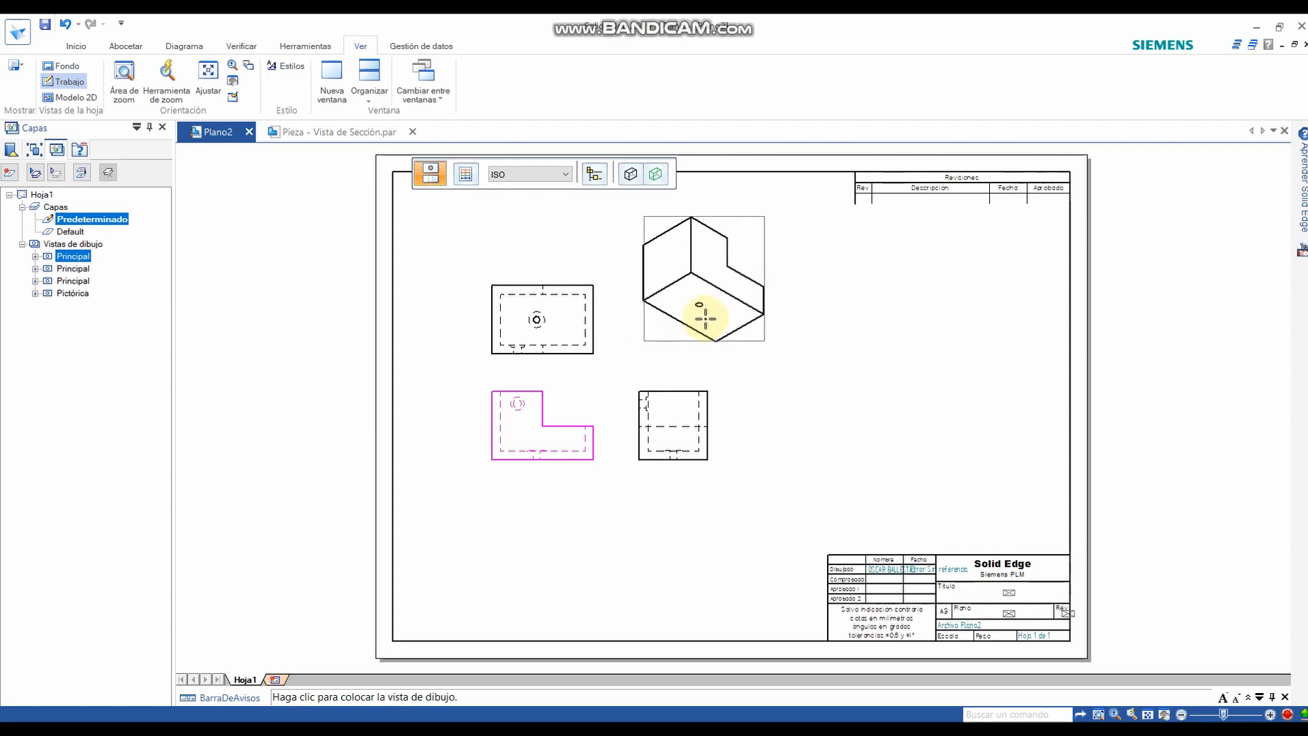
click(701, 319)
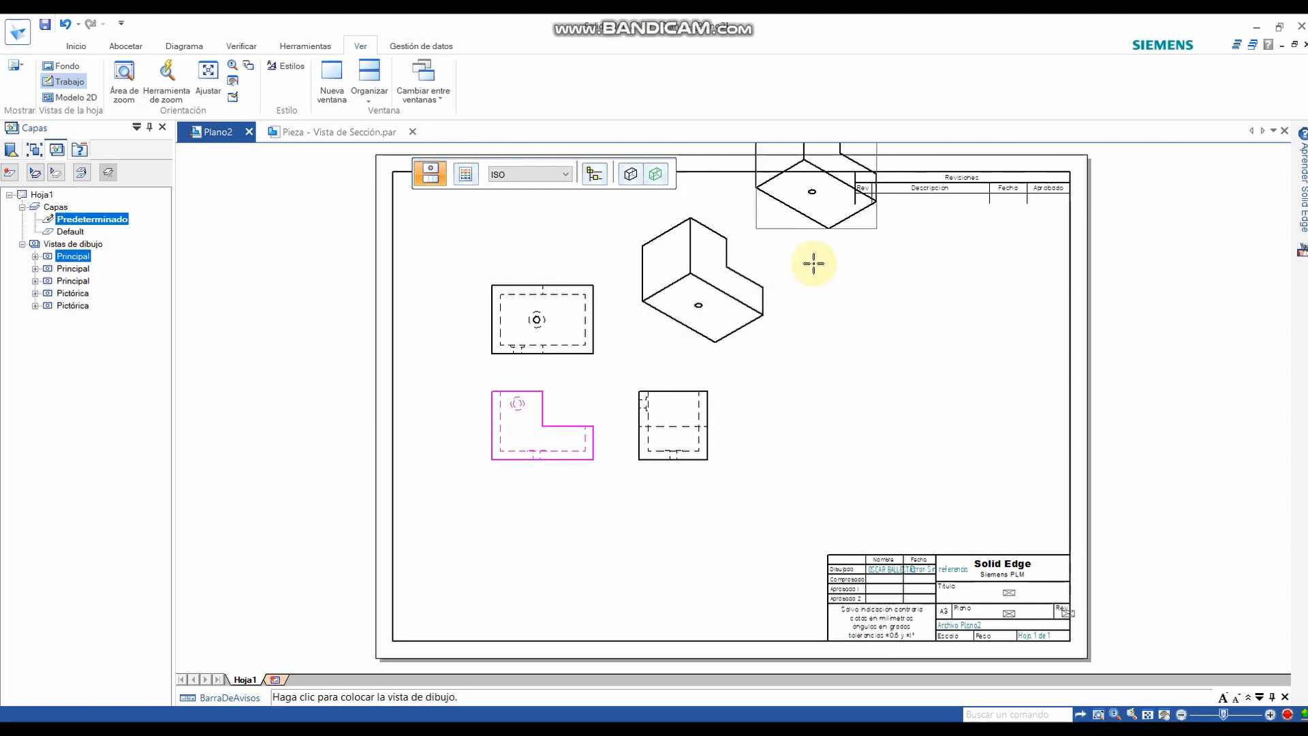
key(Escape)
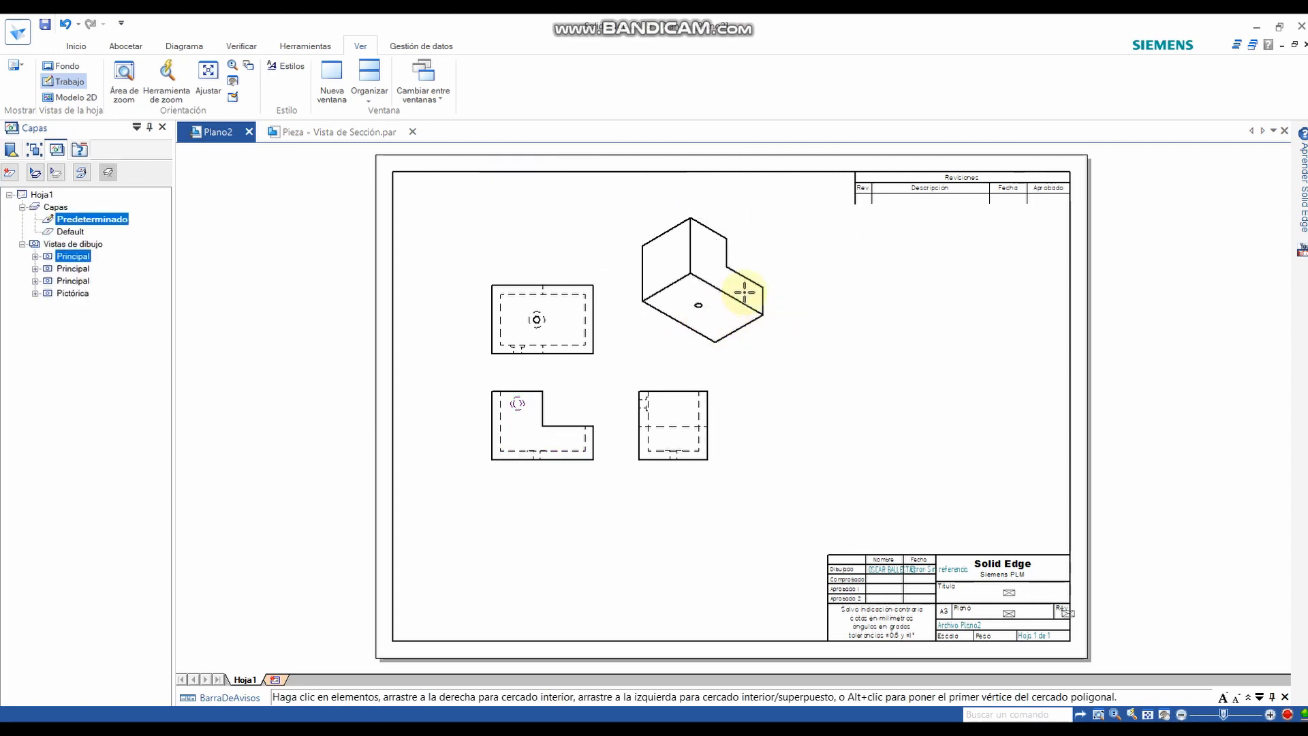
click(834, 385)
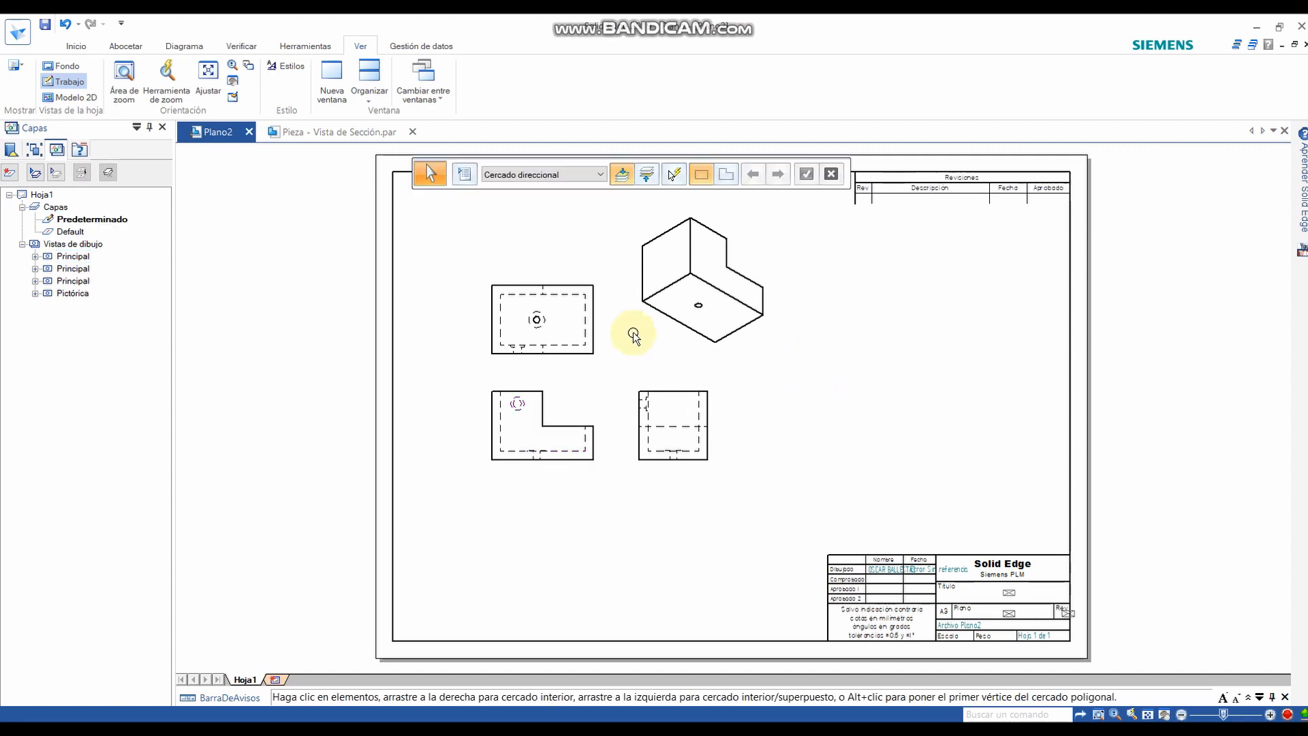
- Compare the projected views on the sheet with the part's own top and right views to check the projection system
scroll(590, 266, up, 1)
scroll(582, 269, up, 2)
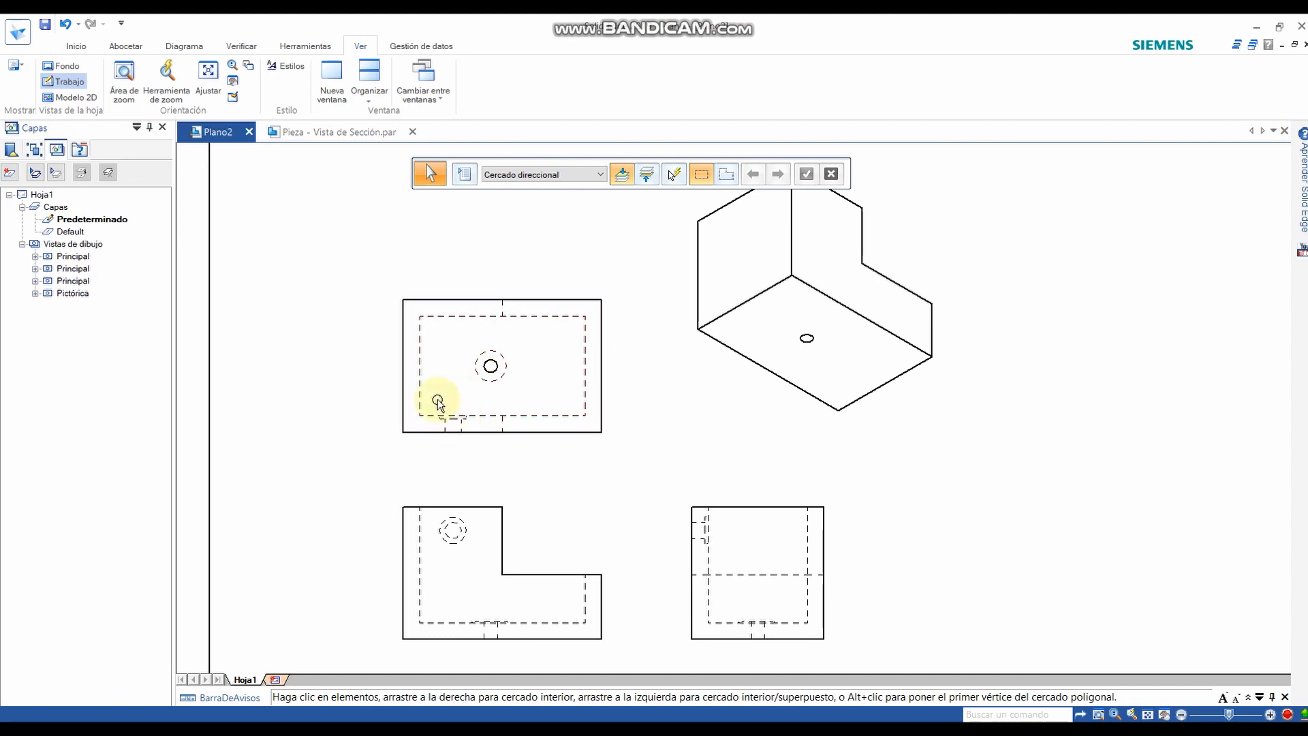
click(312, 137)
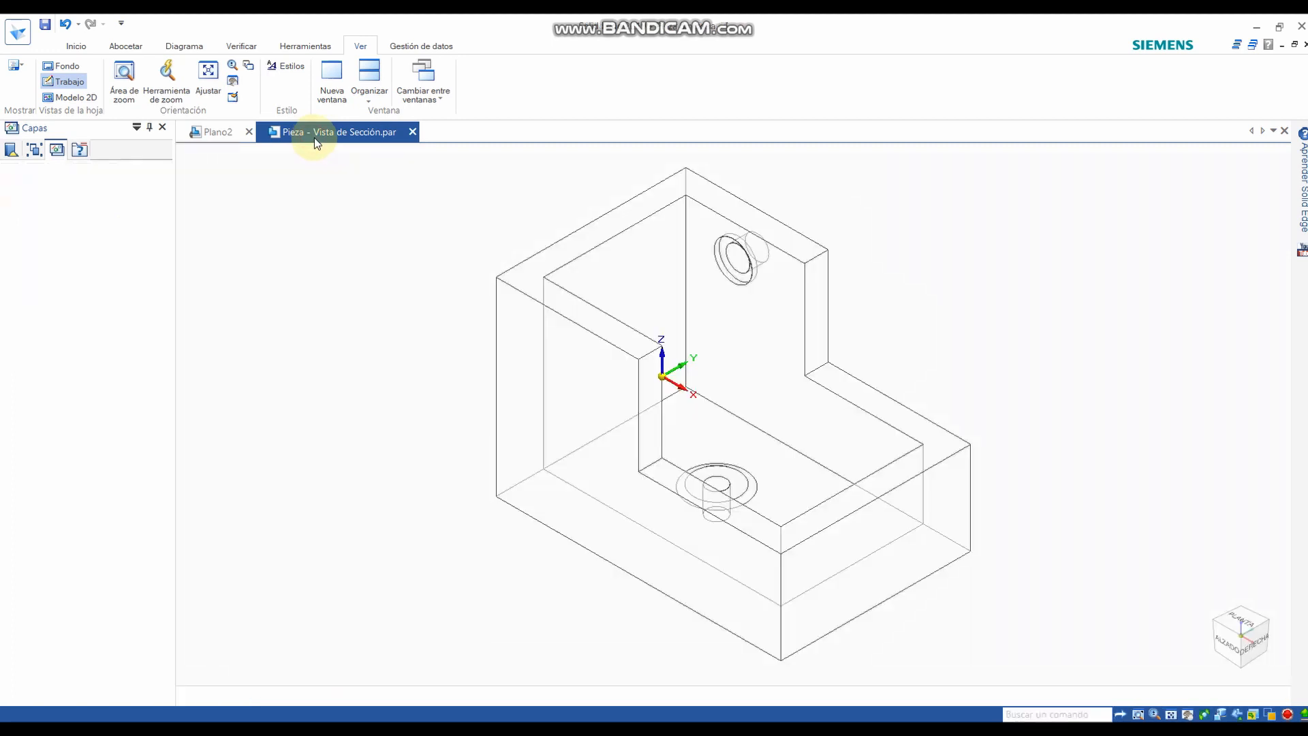
key(ctrl+t)
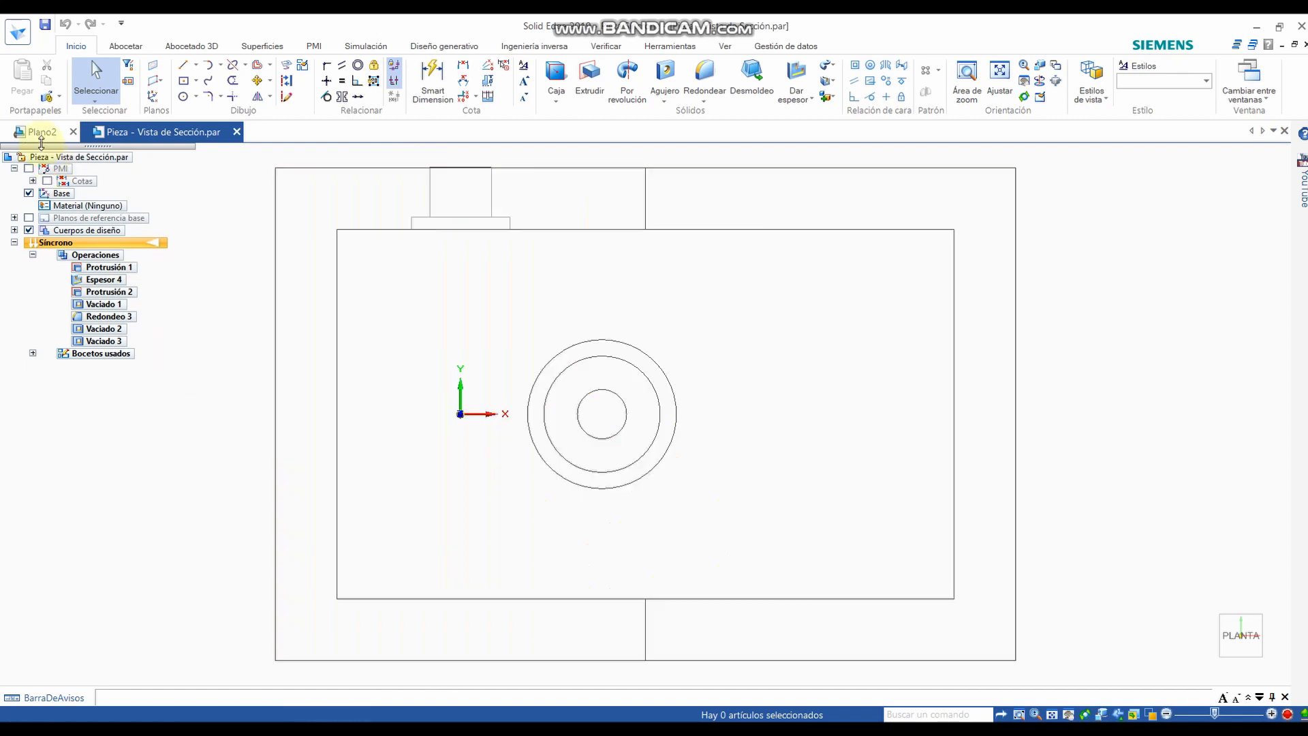
click(43, 131)
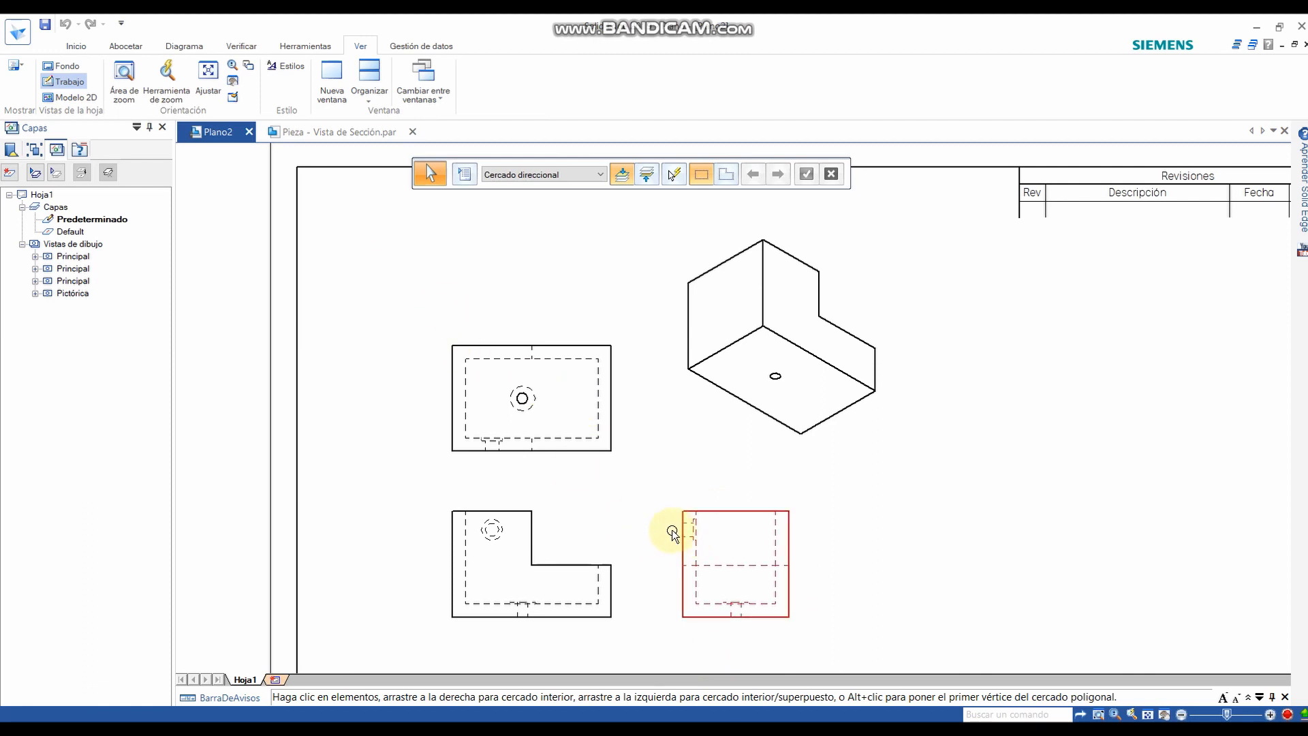
click(298, 131)
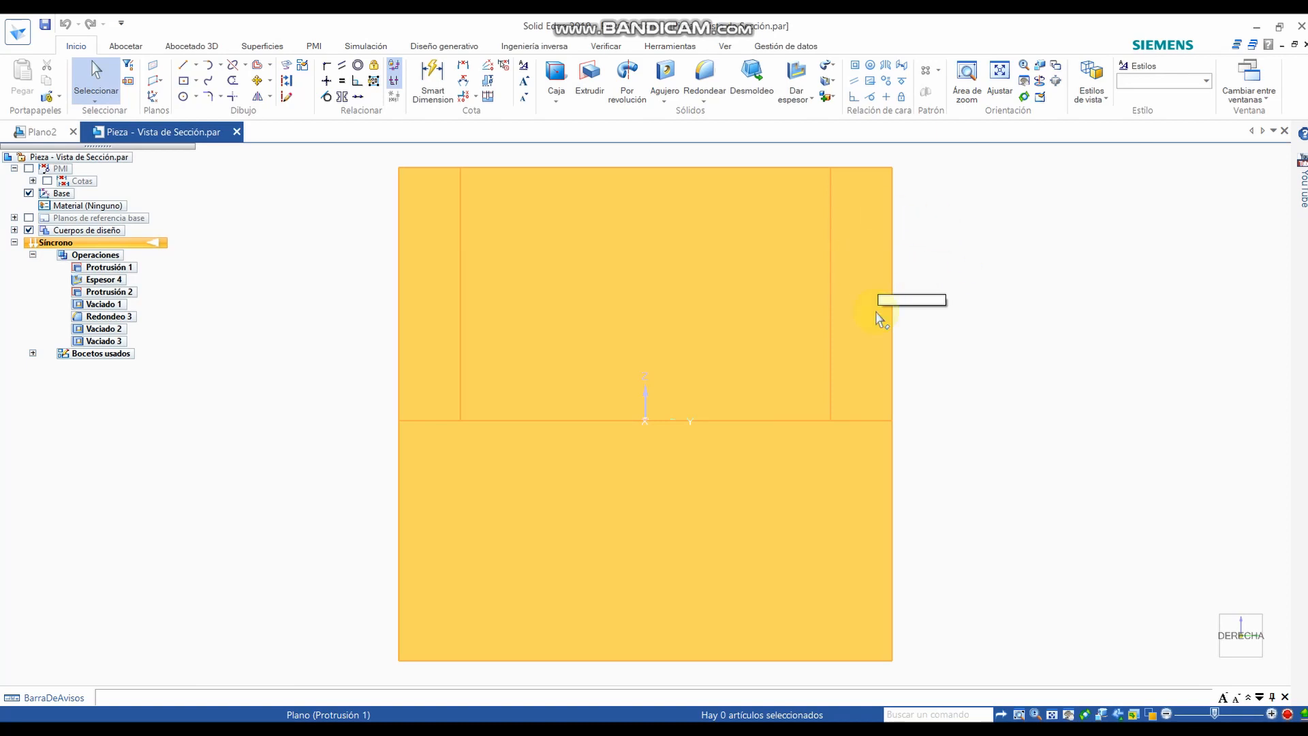
click(41, 131)
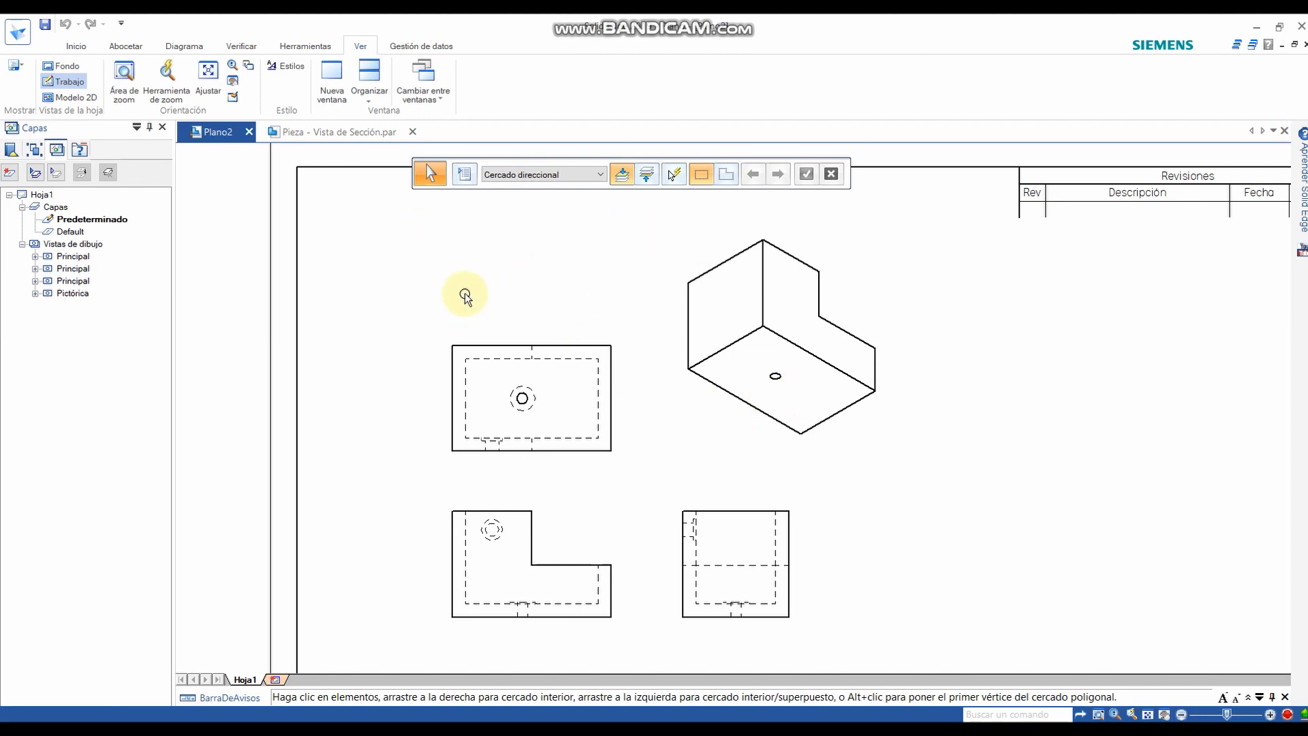
mouse_move(507, 376)
middle_down()
mouse_move(496, 332)
mouse_move(469, 348)
middle_up()
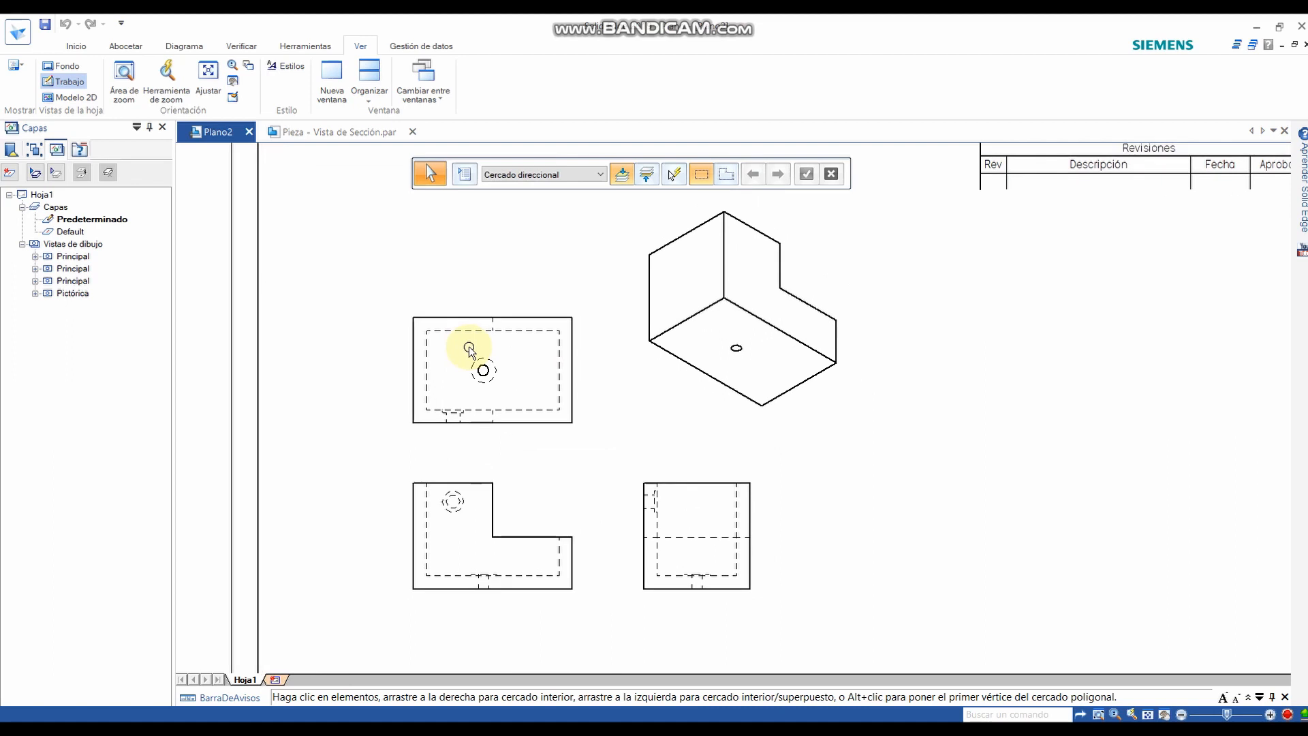
scroll(469, 350, down, 2)
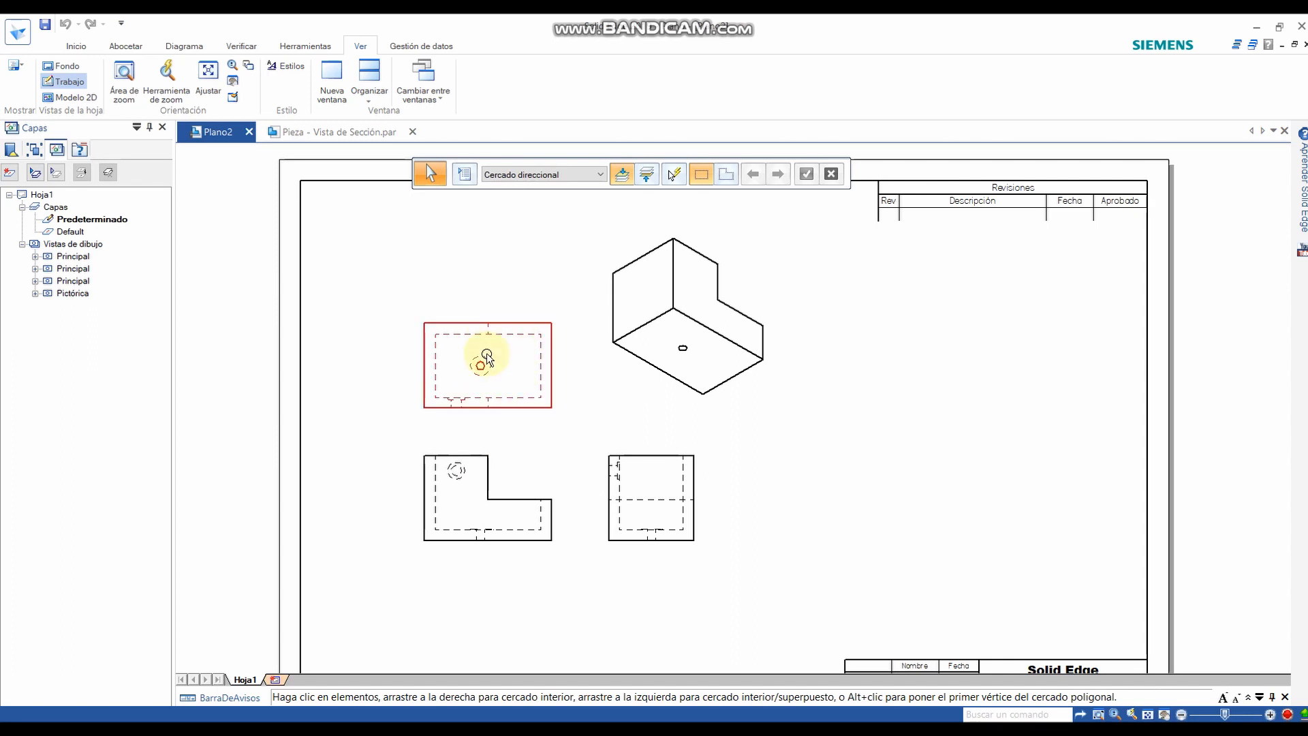
click(646, 458)
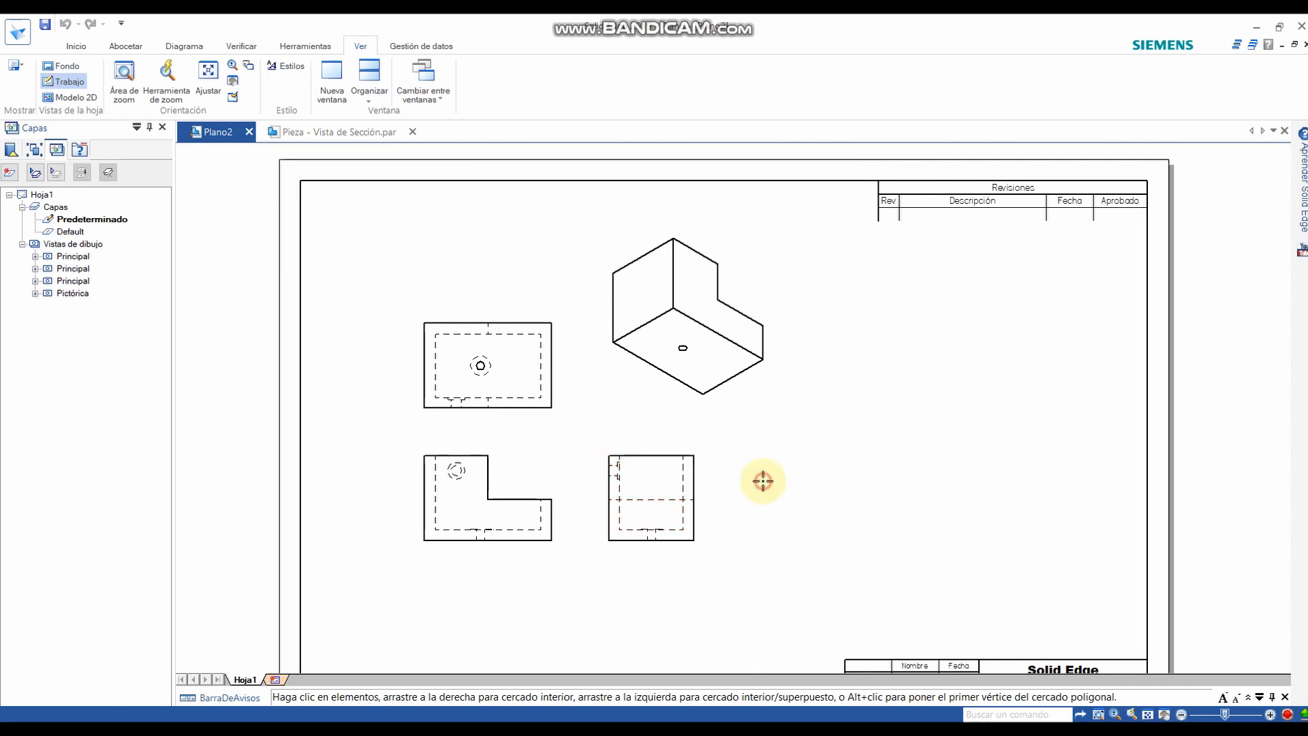
click(426, 283)
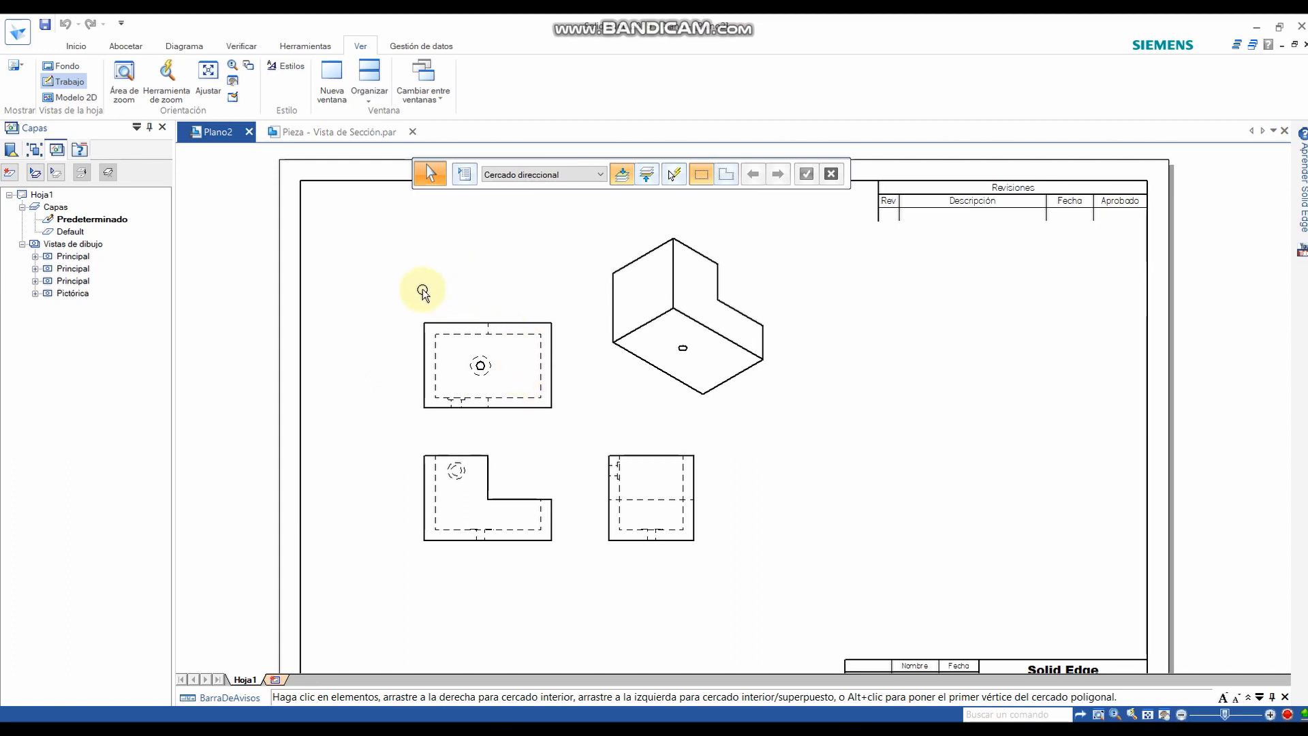
- Set the projection angle to third angle (Tercer) in the drawing standards options and apply the change
click(12, 38)
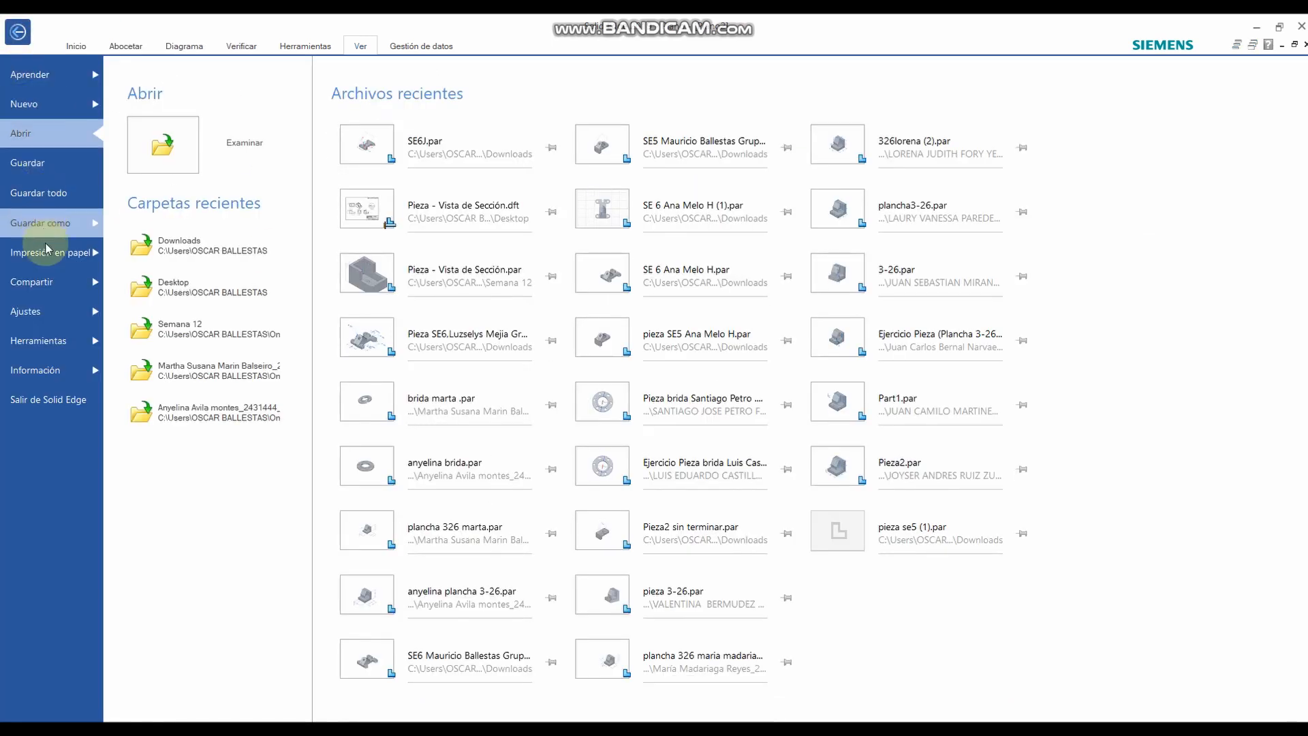
click(48, 312)
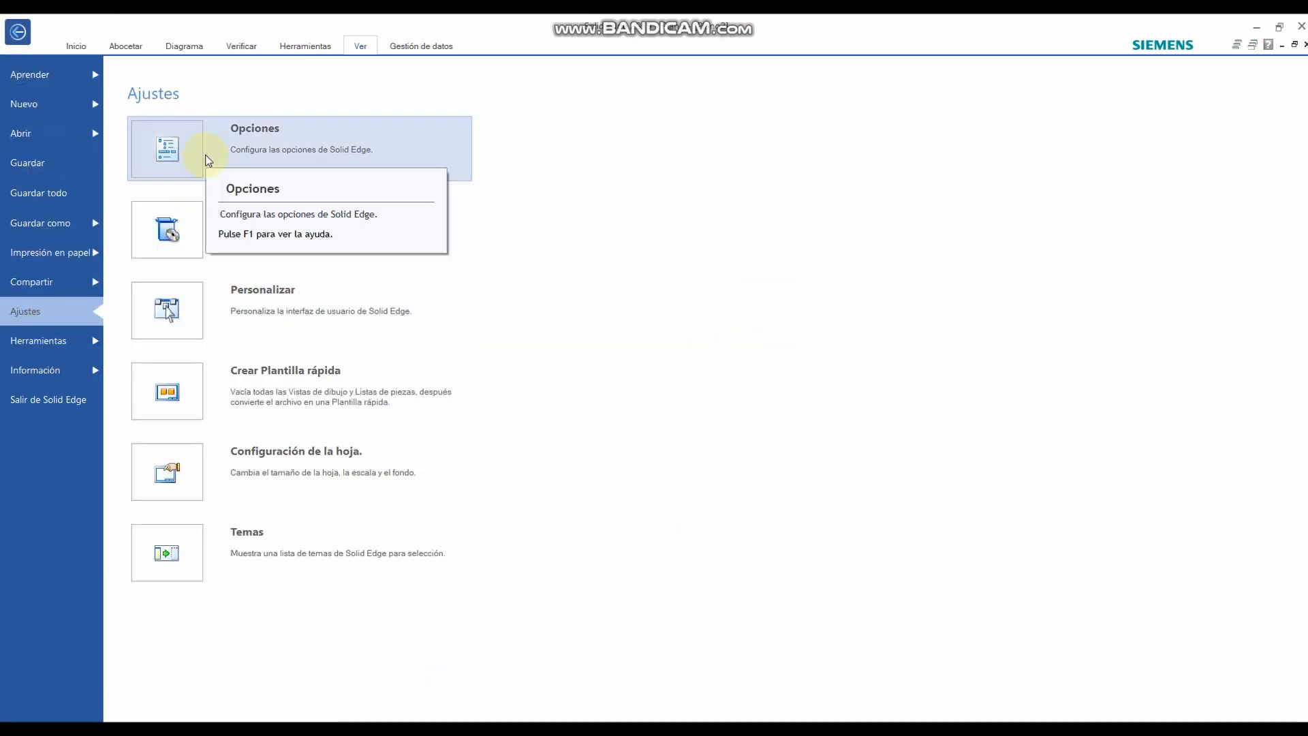
click(205, 156)
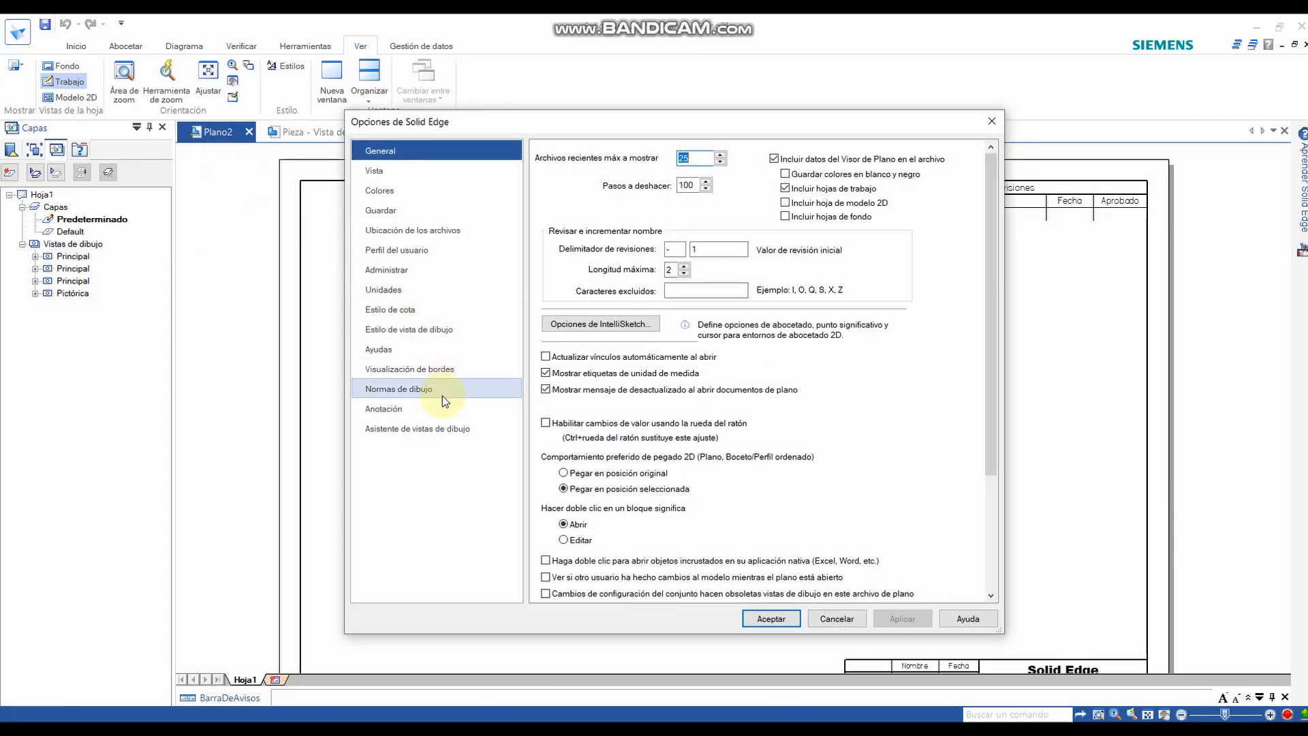
click(443, 395)
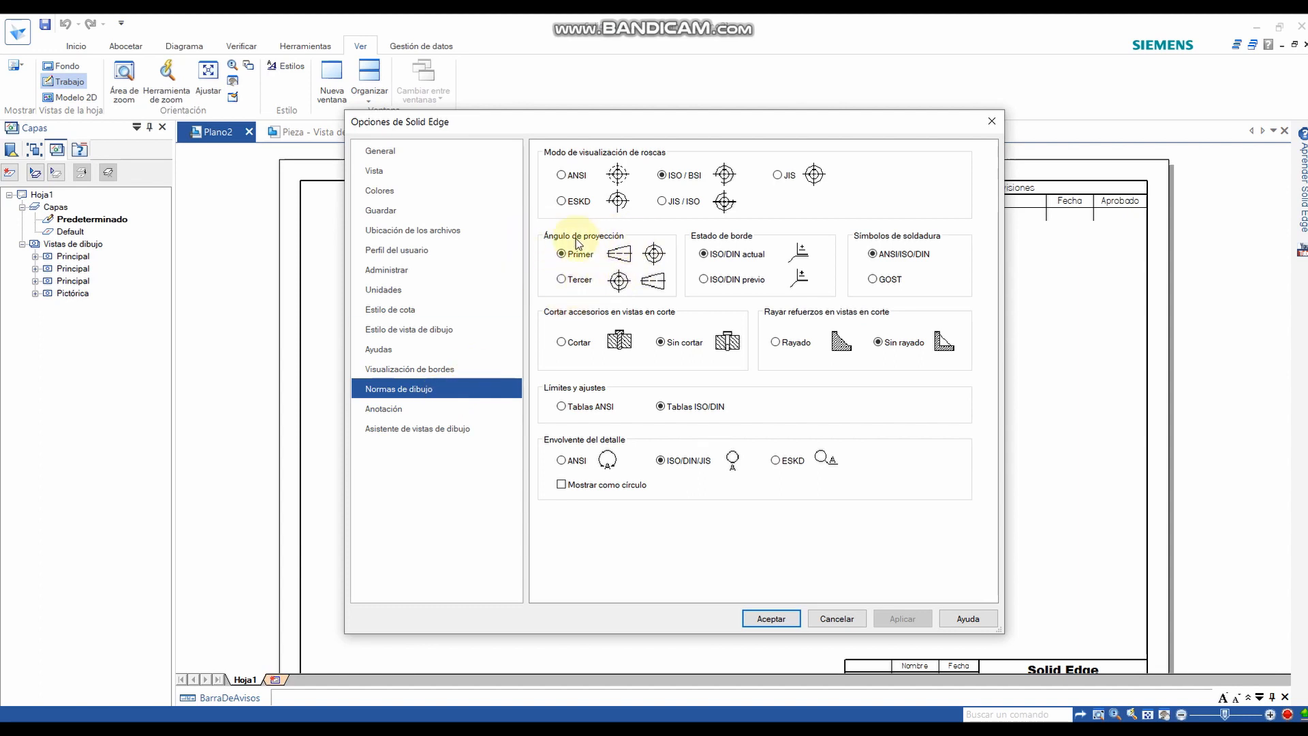
click(580, 280)
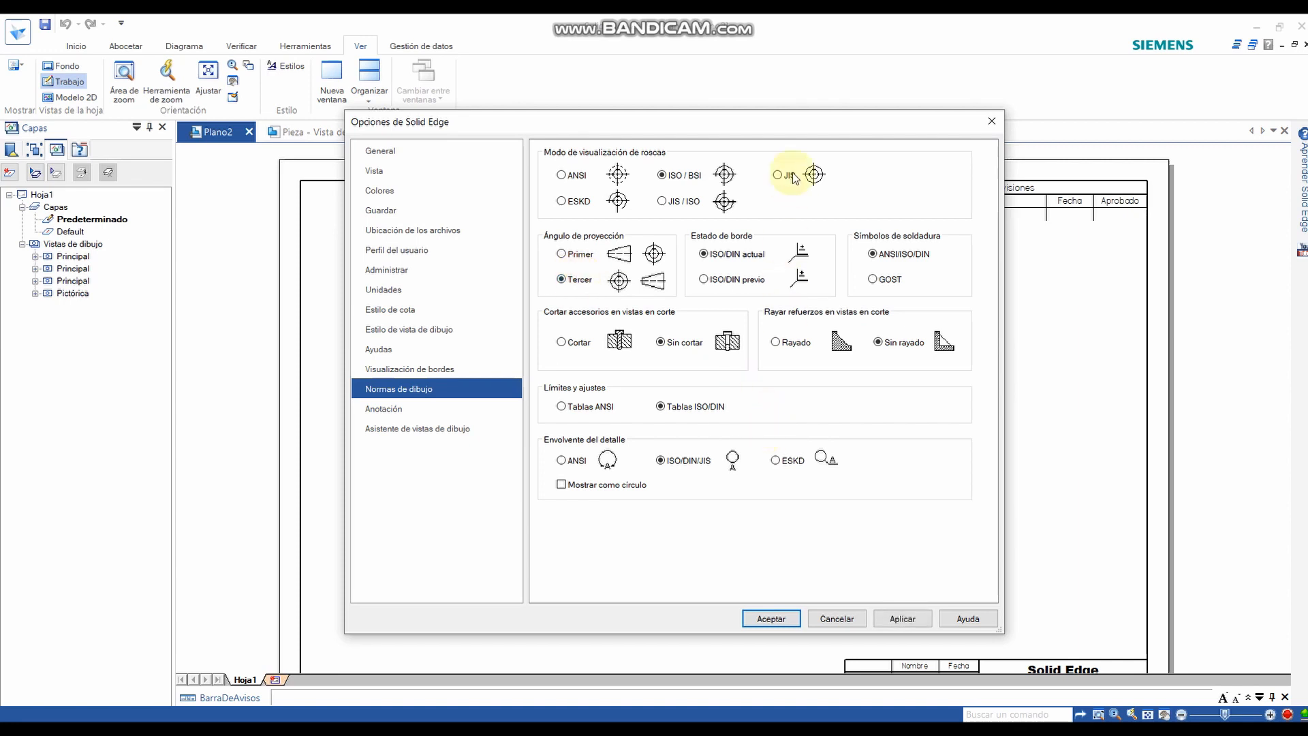
drag(790, 132, 751, 110)
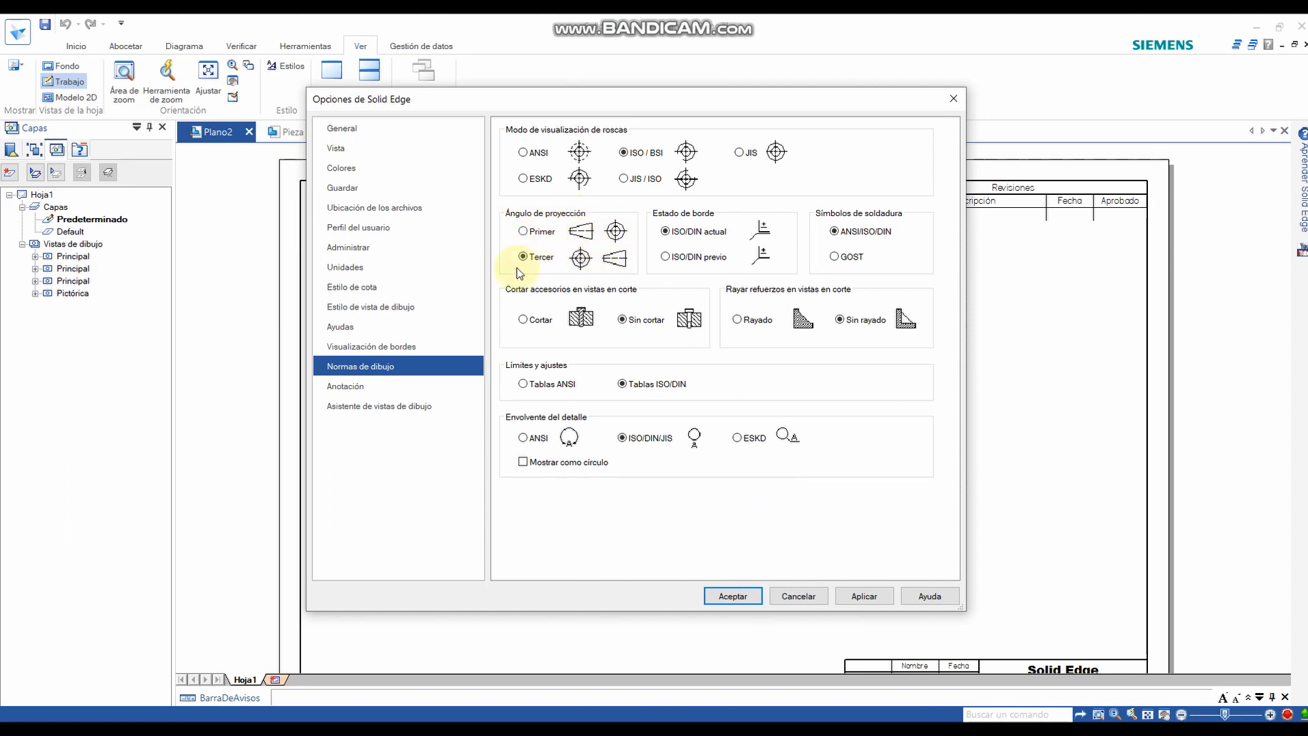
click(863, 596)
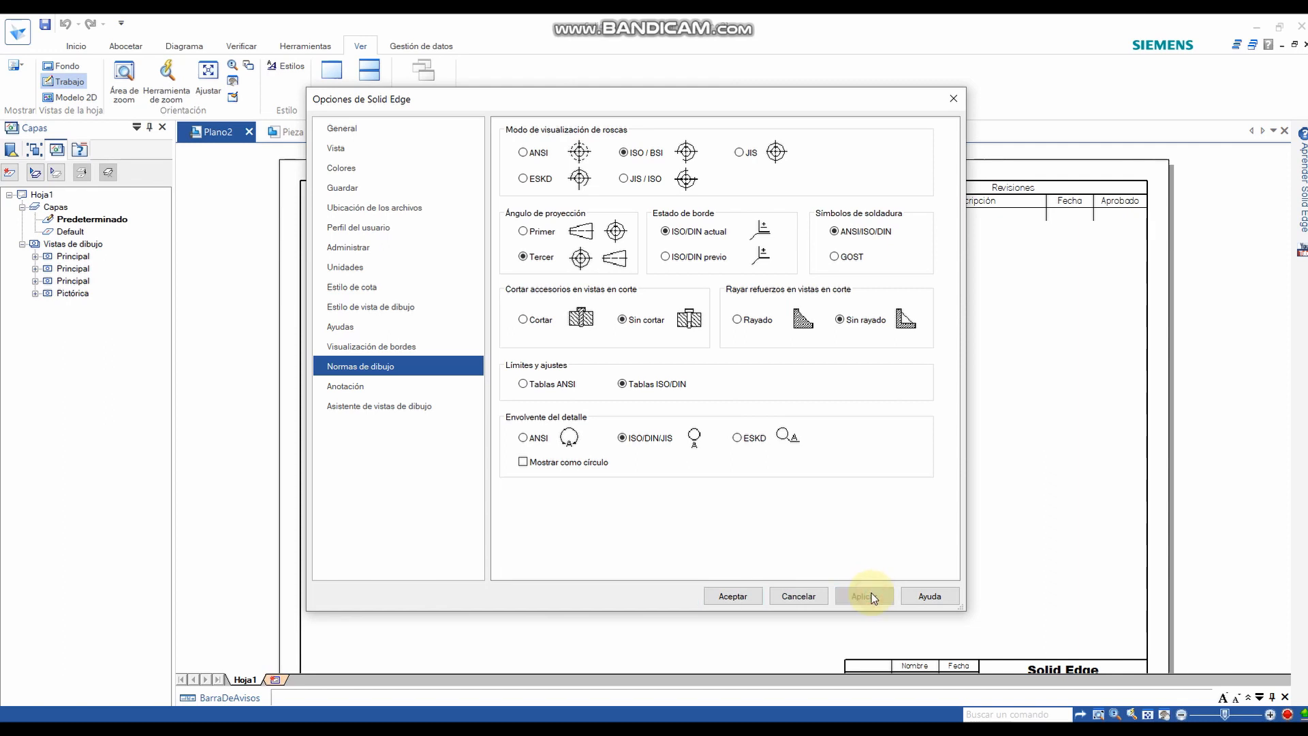
click(731, 596)
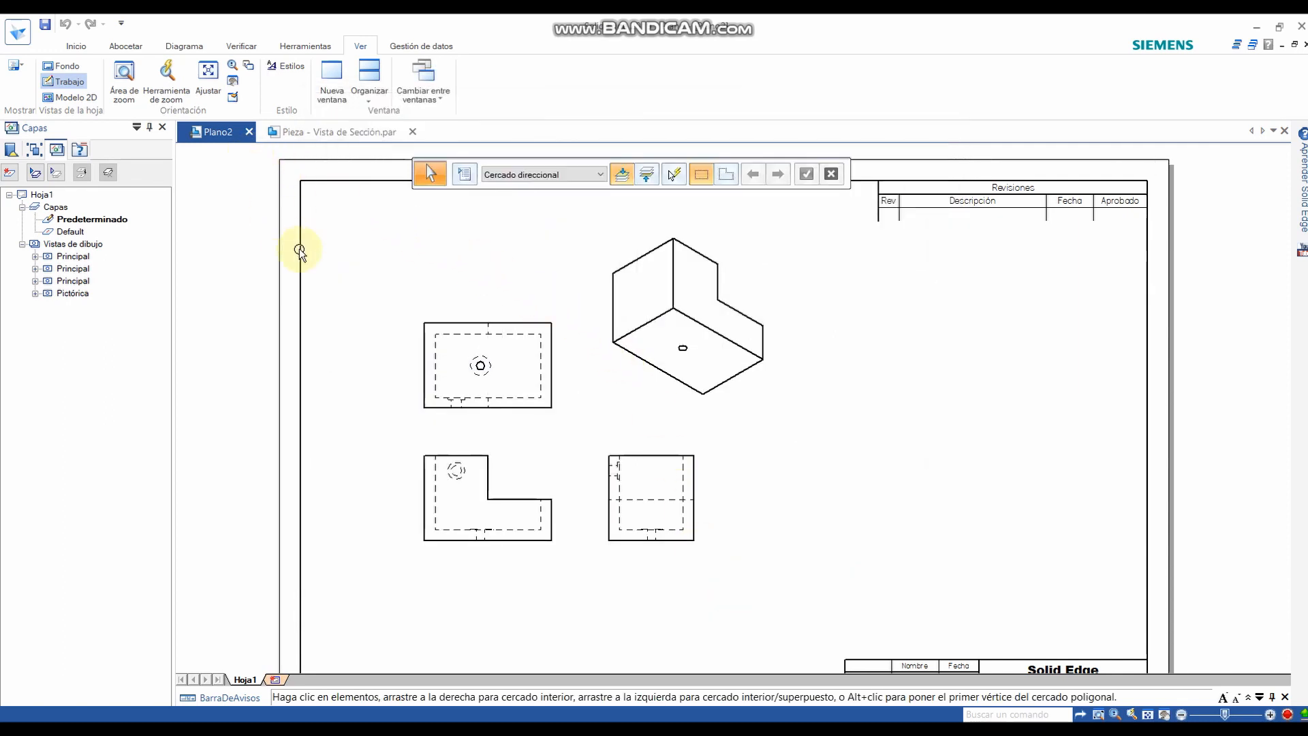
- Update the drawing views and delete all of them from the sheet
click(86, 48)
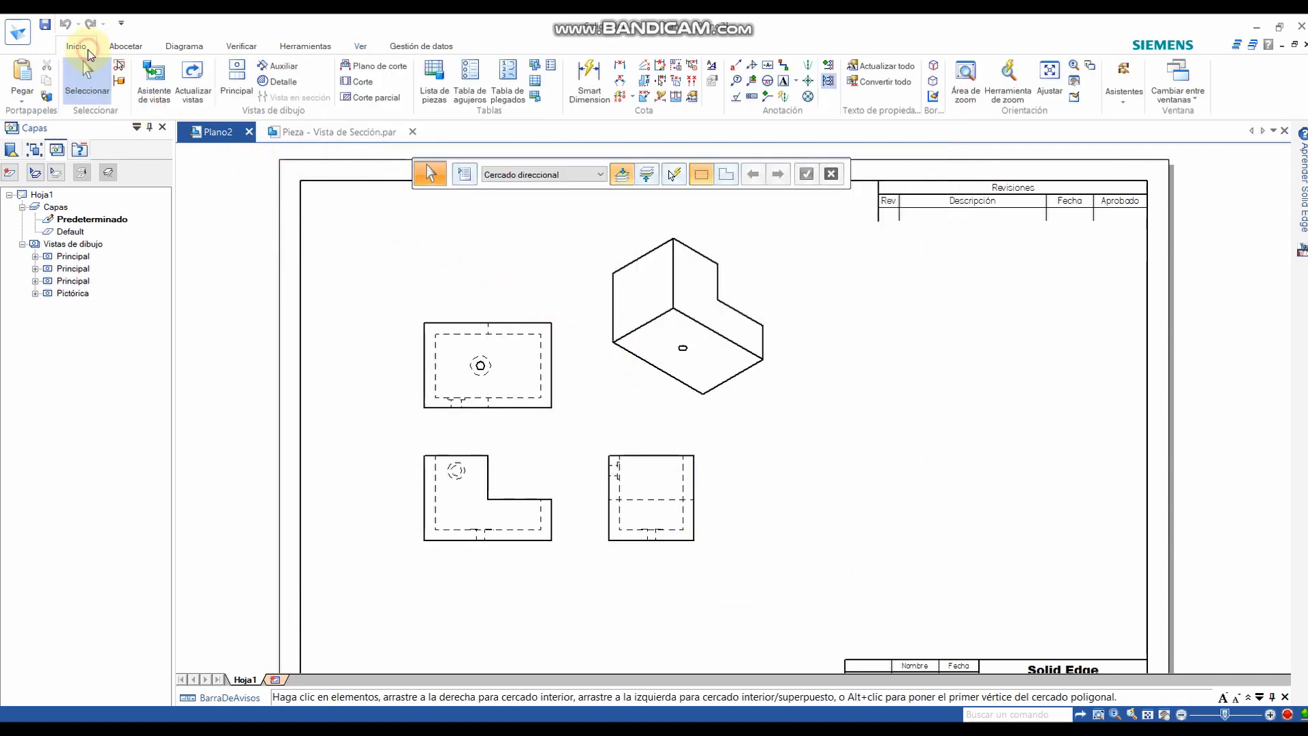
click(193, 82)
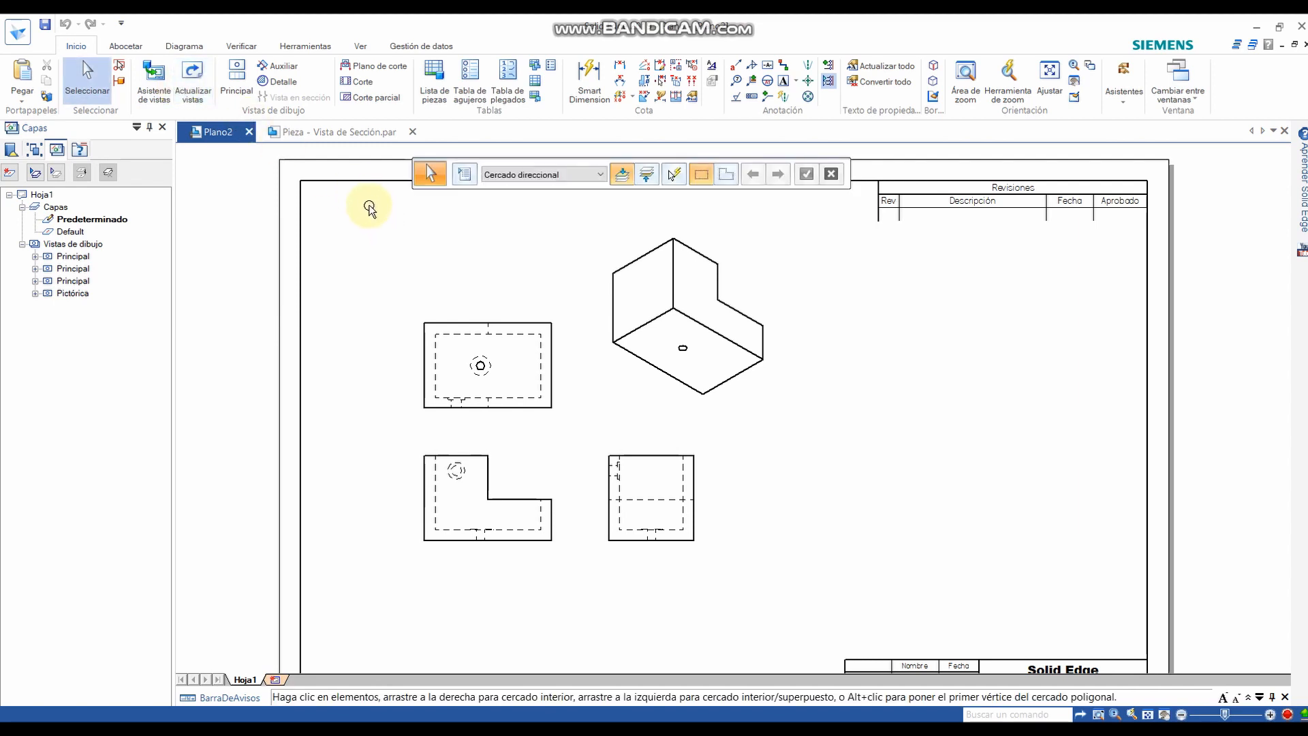
mouse_move(369, 203)
mouse_down()
mouse_move(870, 417)
mouse_move(895, 627)
mouse_up()
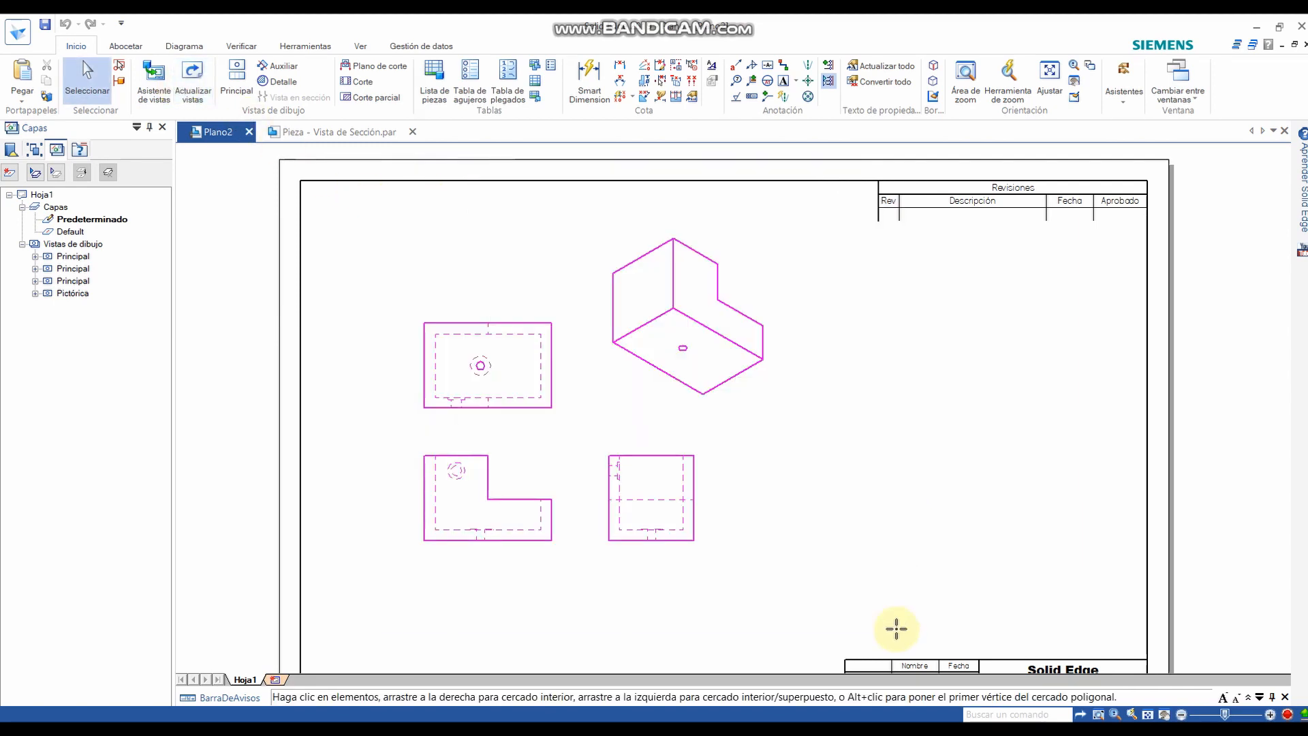
key(Delete)
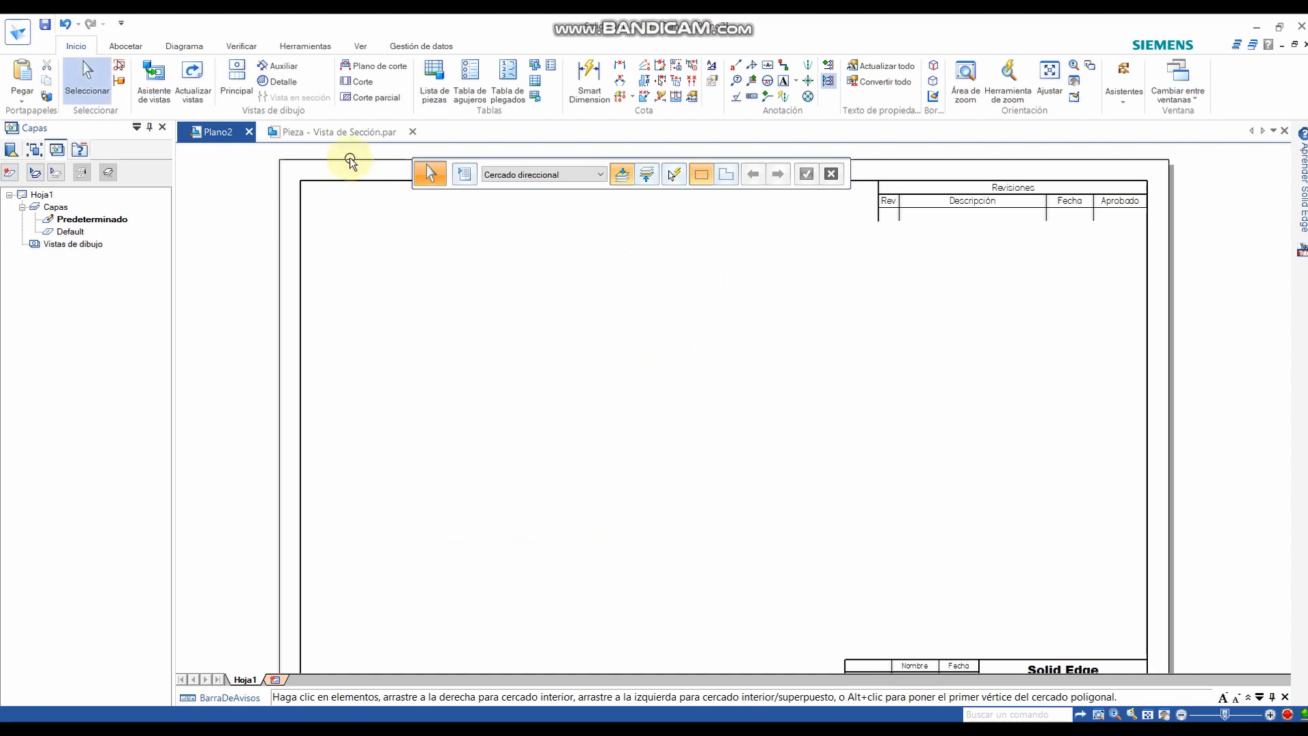
- Start the View Wizard and load 'Pieza - Vista de Sección.par' from UTB > Expresión Gráfica > 1P 2020 > Documentos > Semana 12
click(158, 93)
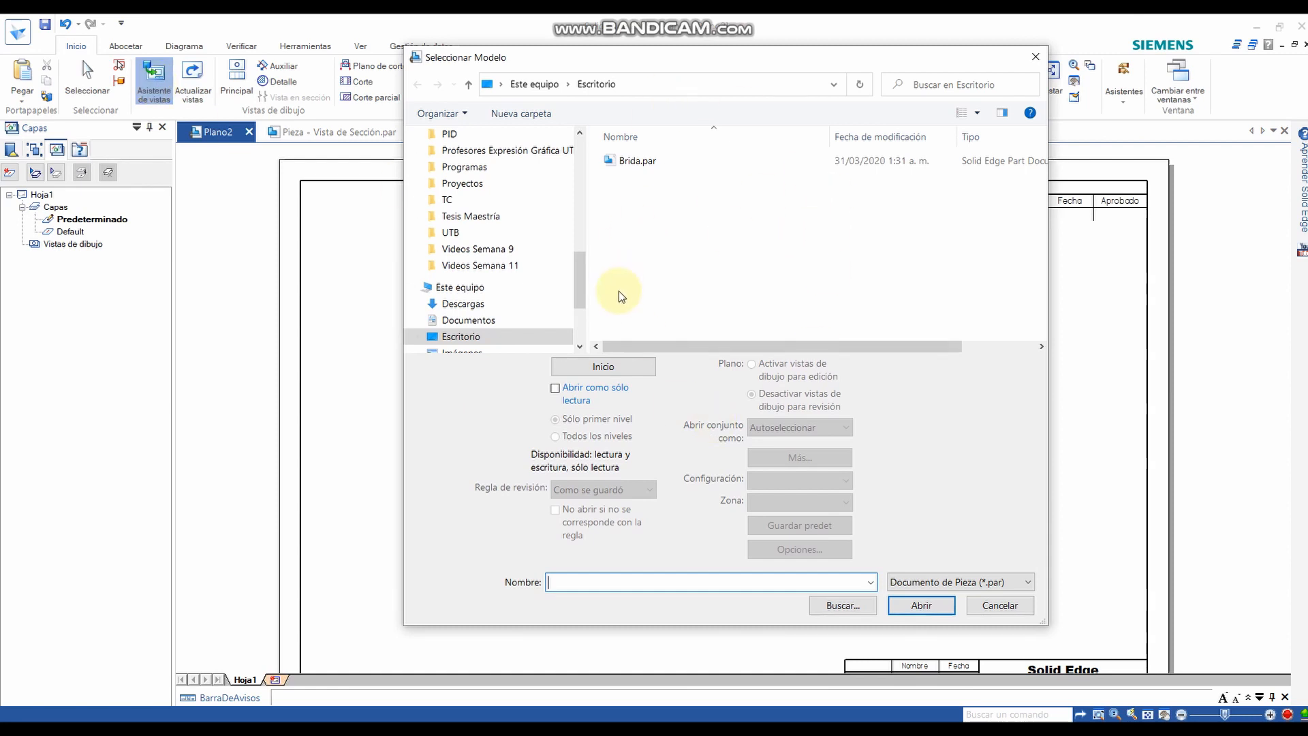
drag(644, 67, 621, 75)
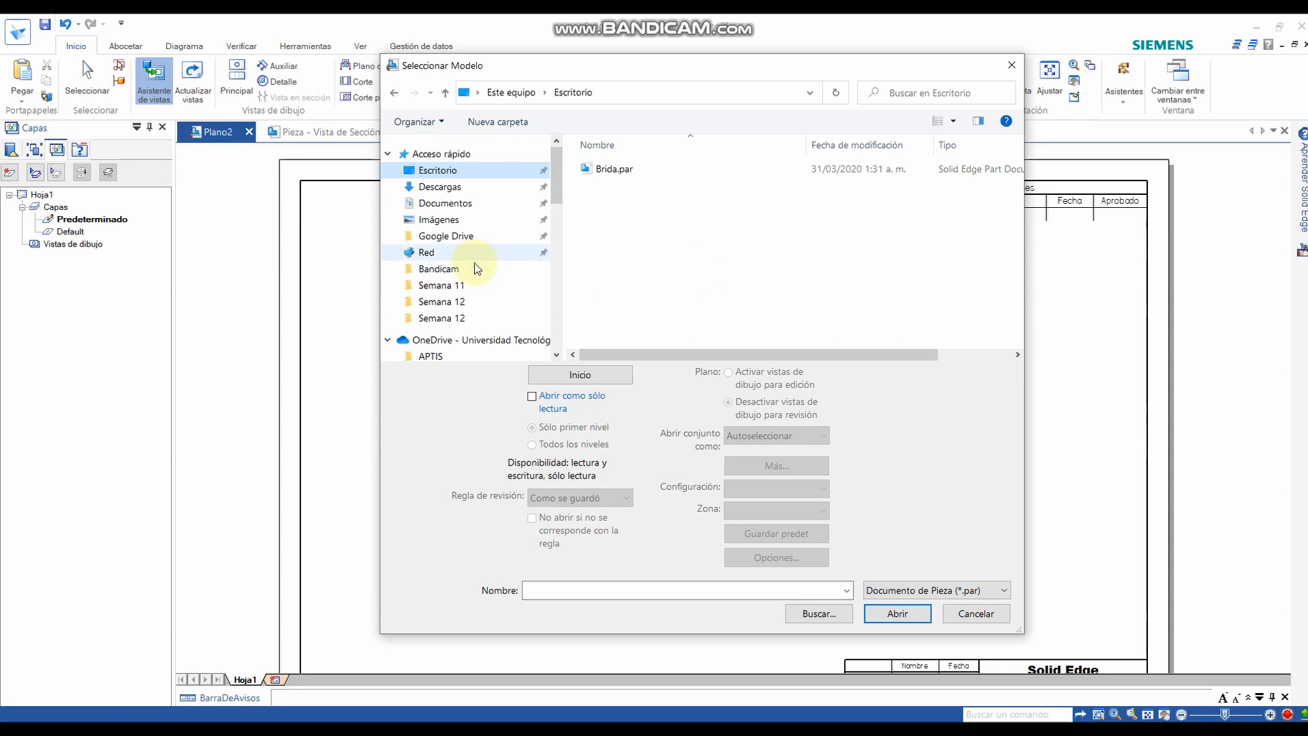
click(469, 340)
scroll(653, 273, down, 2)
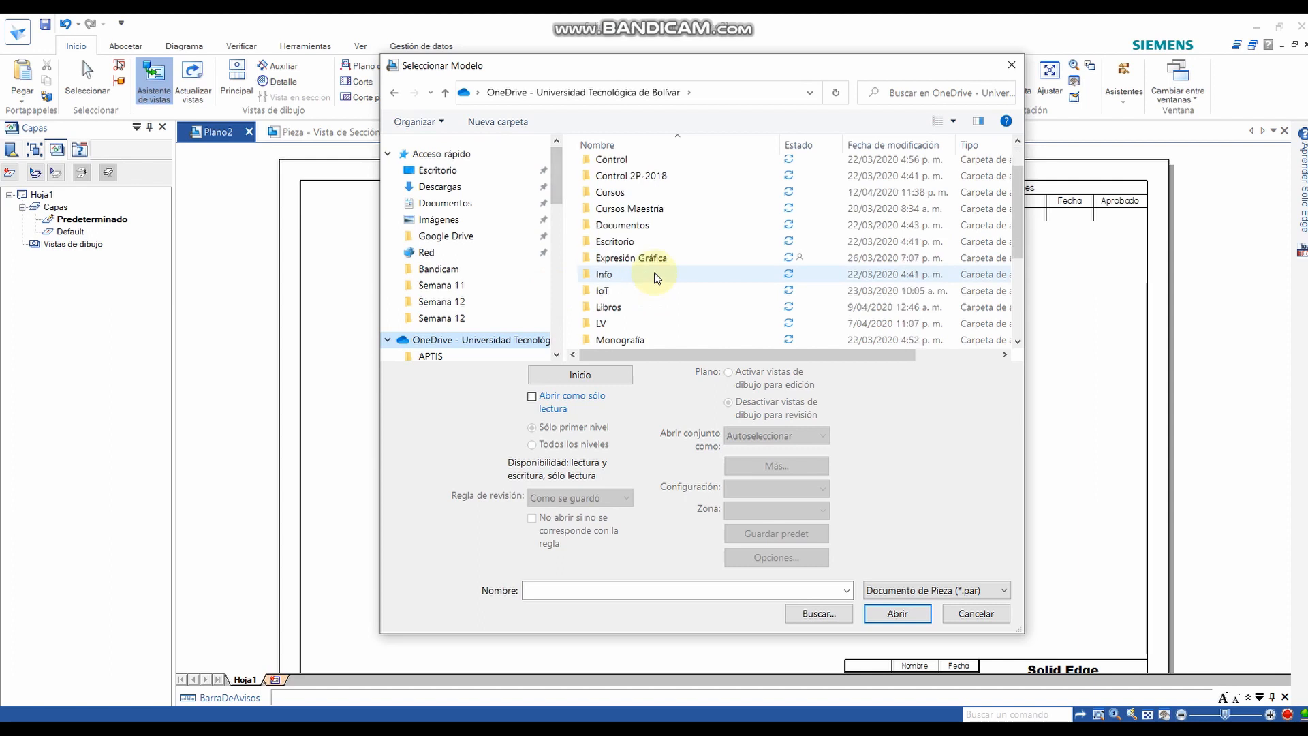
scroll(654, 276, down, 2)
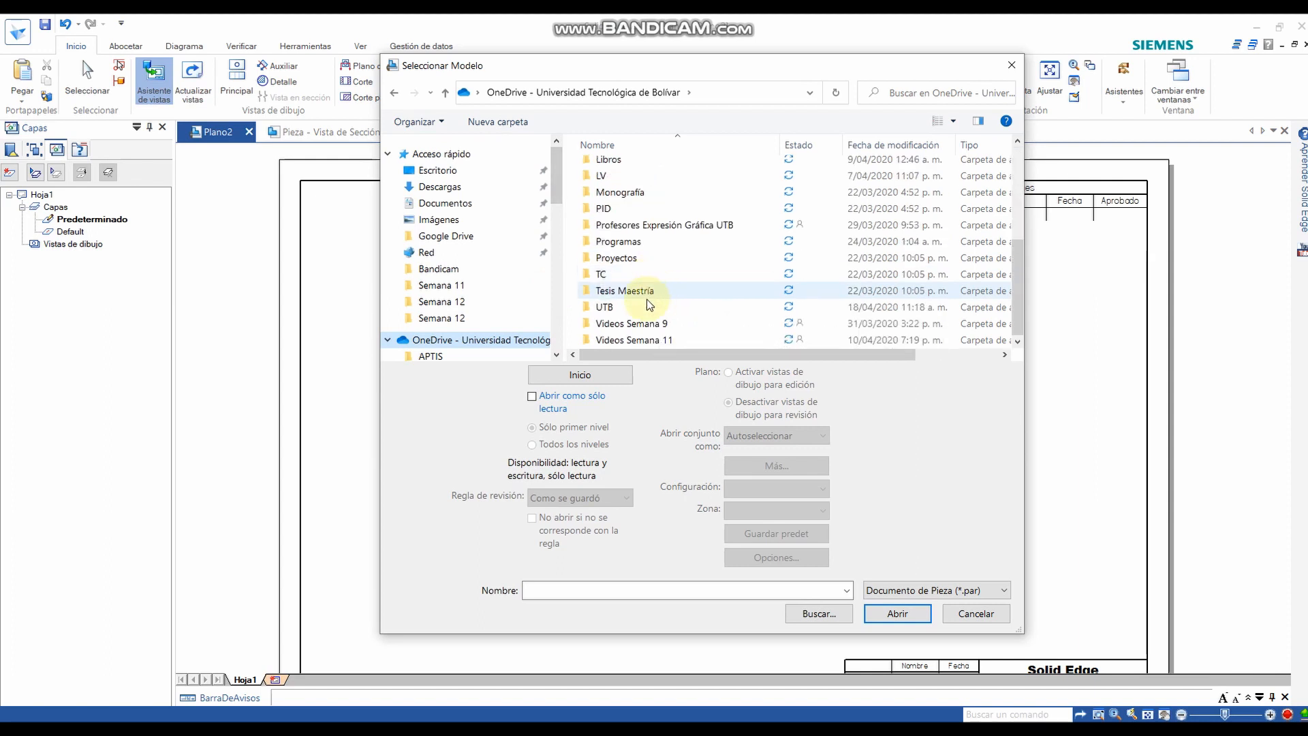
double_click(617, 312)
double_click(631, 202)
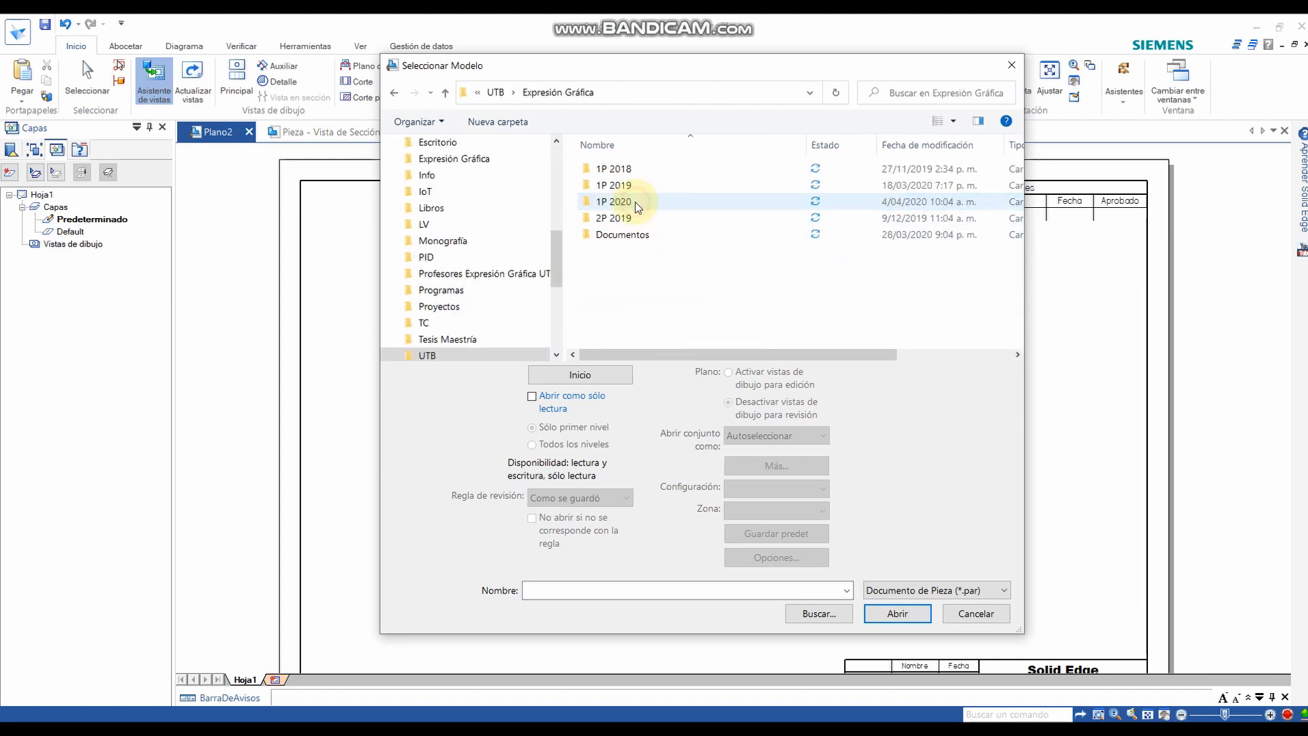
double_click(628, 201)
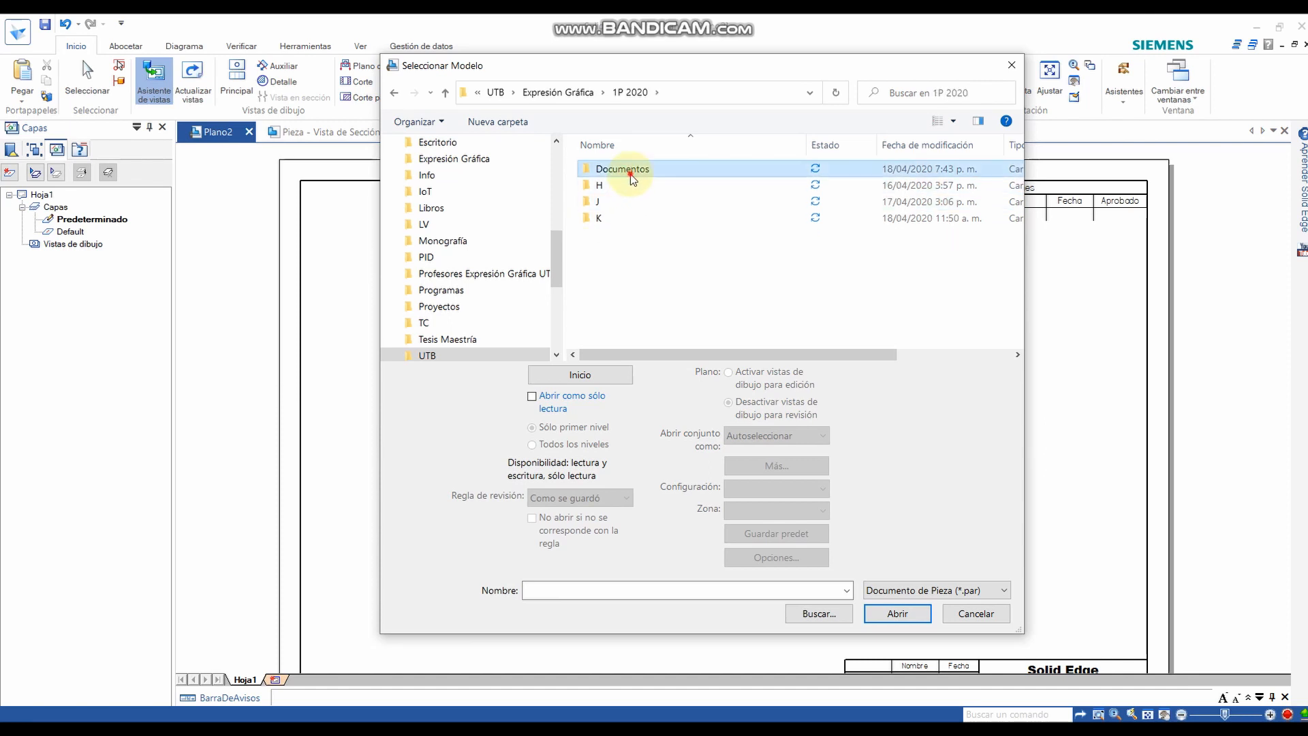
double_click(631, 173)
double_click(628, 217)
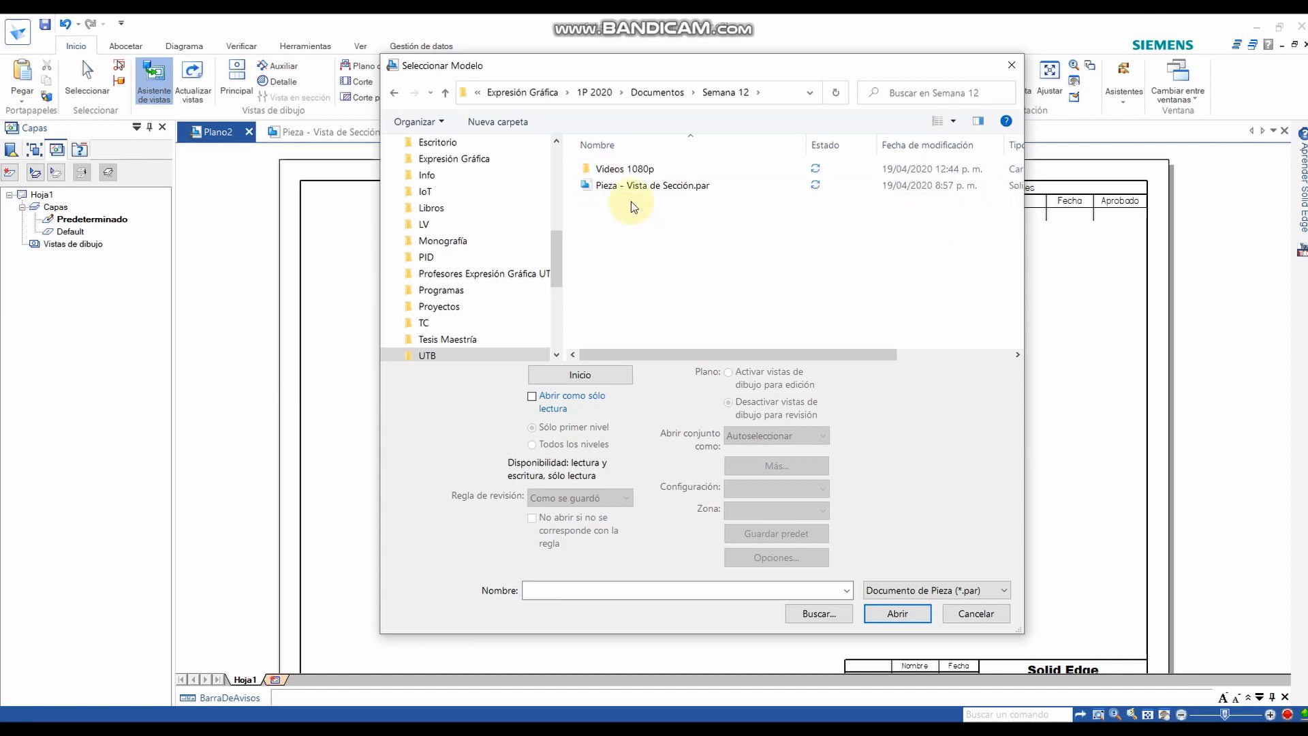
click(638, 188)
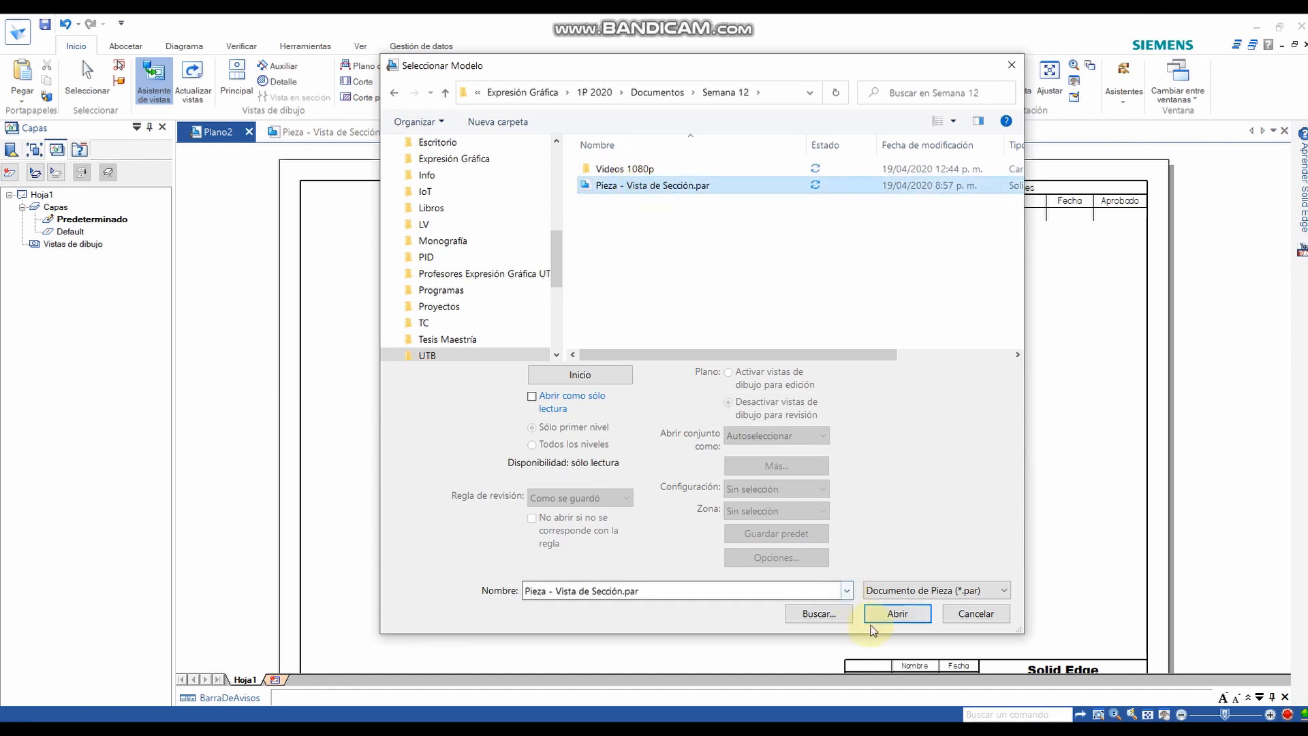
click(896, 613)
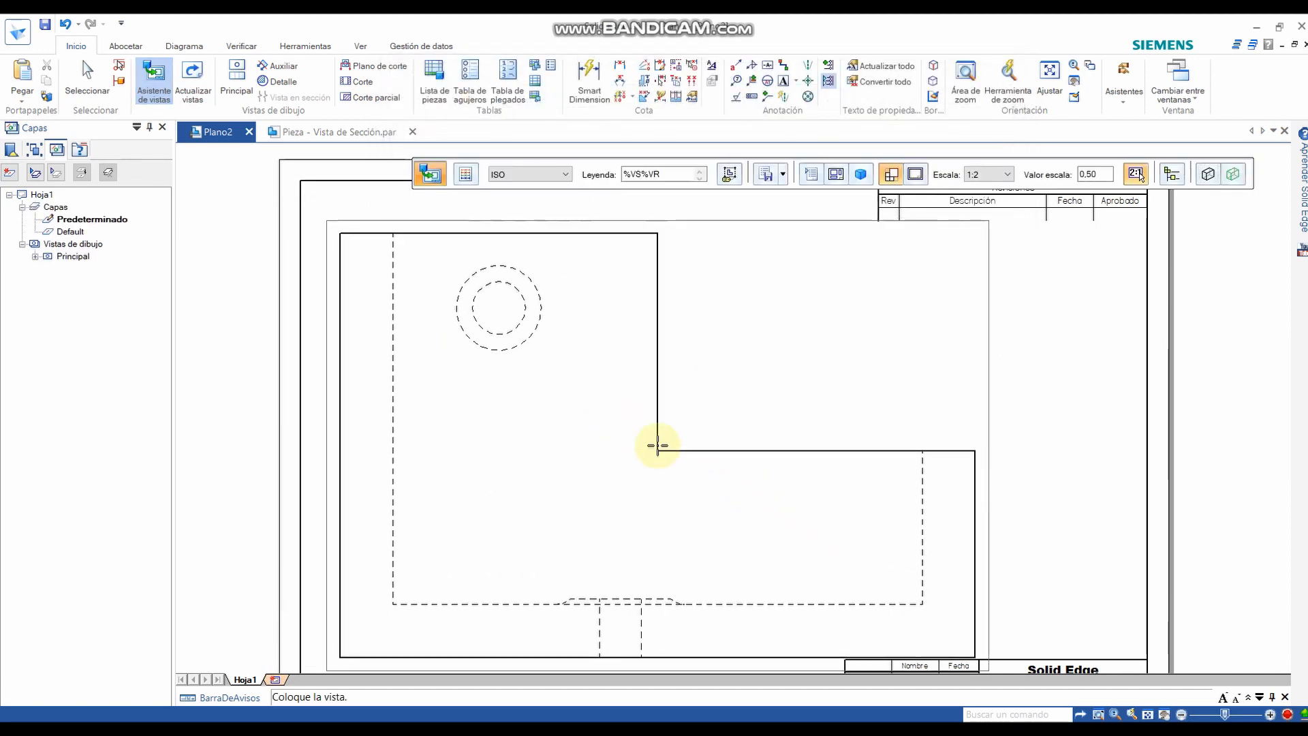
- Set the view scale to 1:10 and place the front view in the lower left area of the sheet
scroll(658, 444, up, 1)
scroll(658, 444, down, 1)
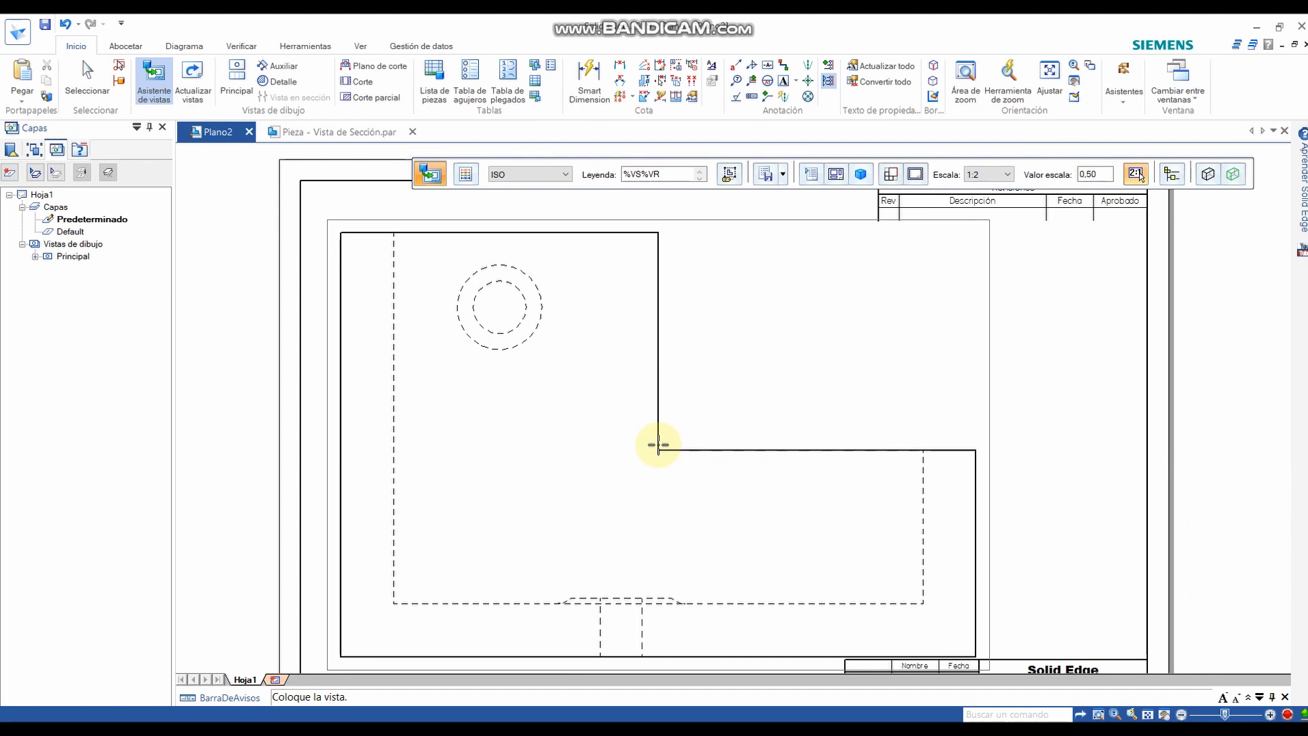
scroll(658, 444, down, 1)
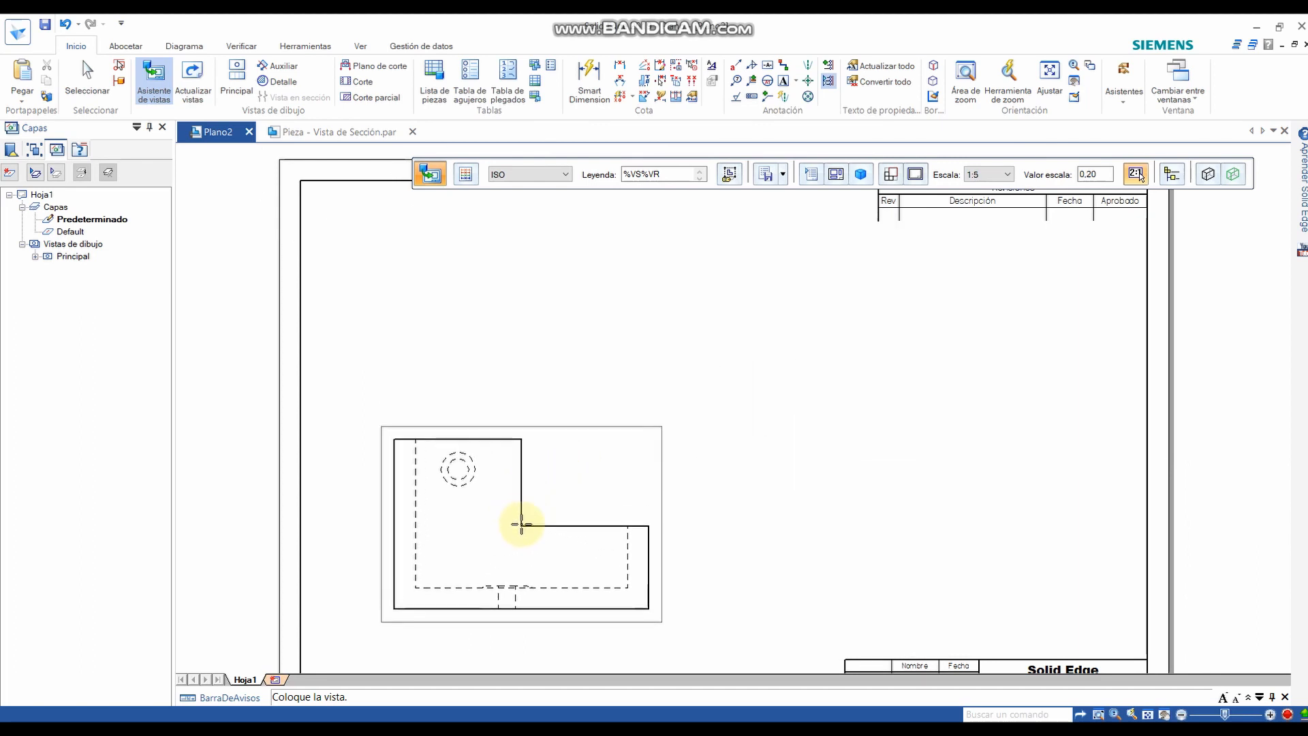
scroll(797, 298, down, 1)
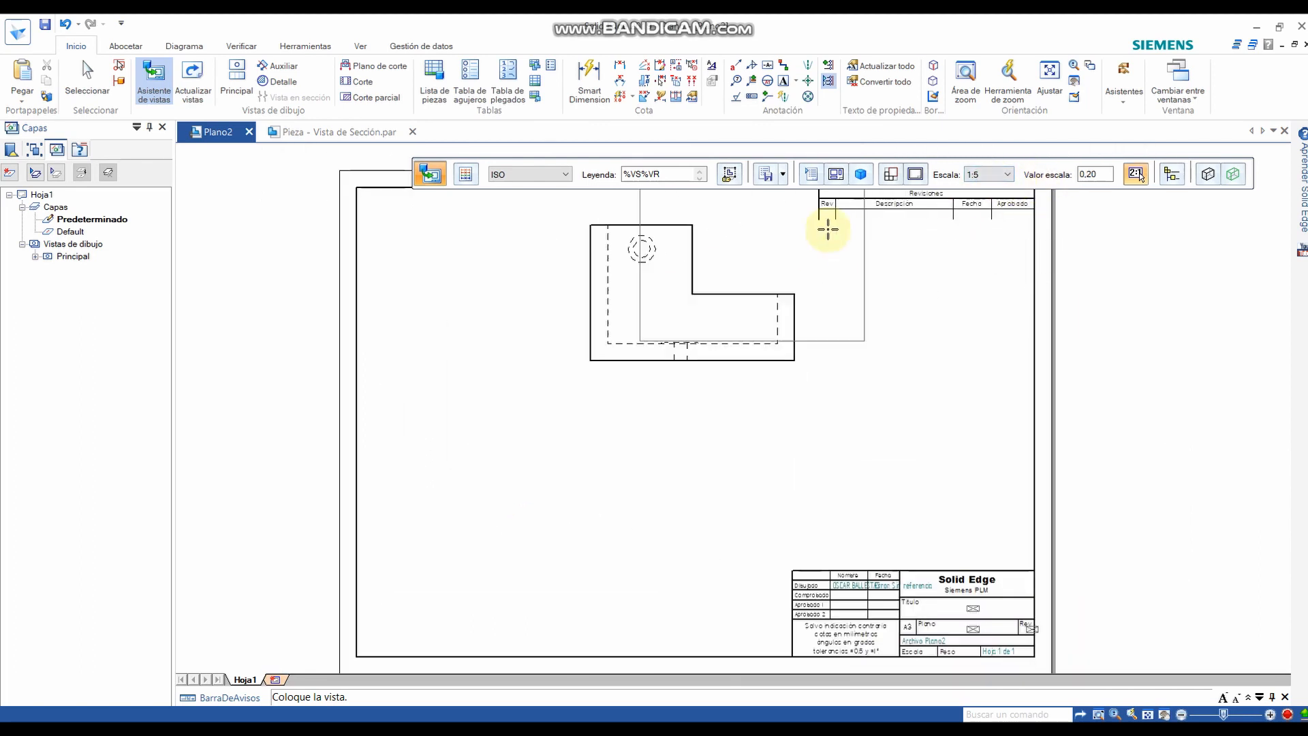
click(1000, 176)
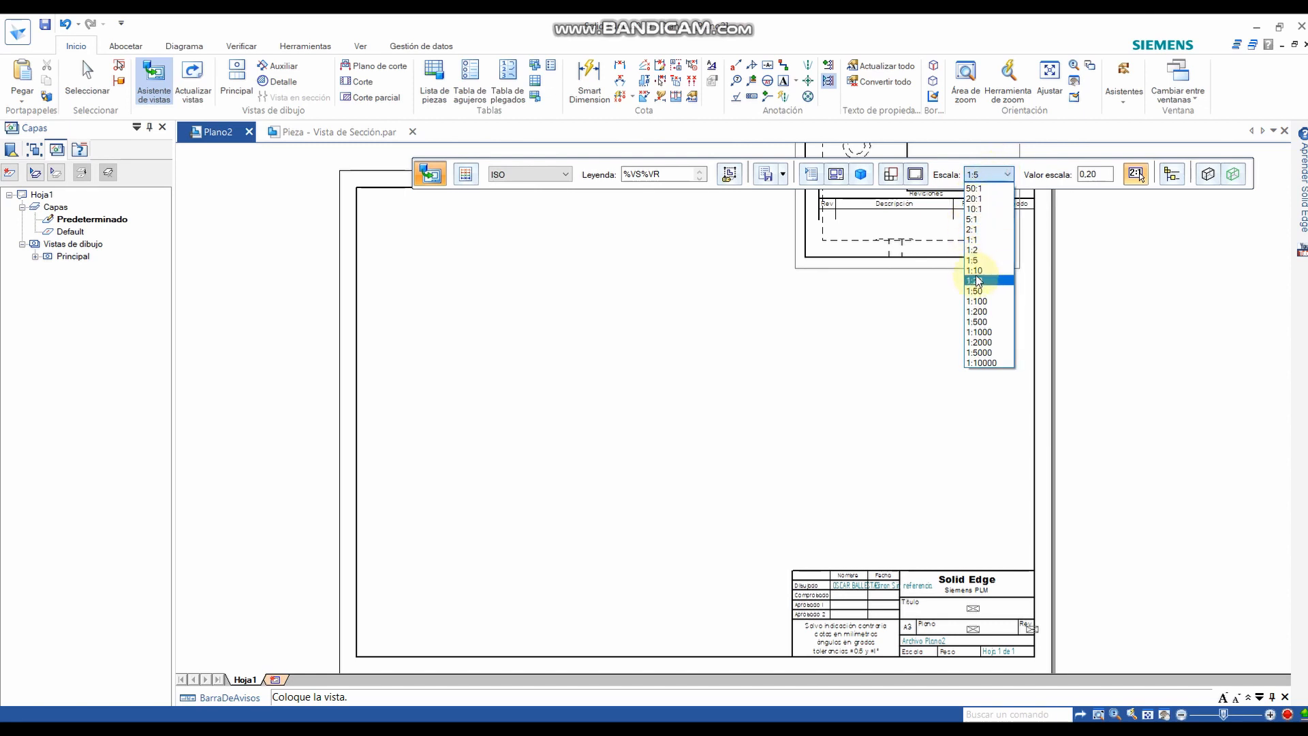
click(978, 271)
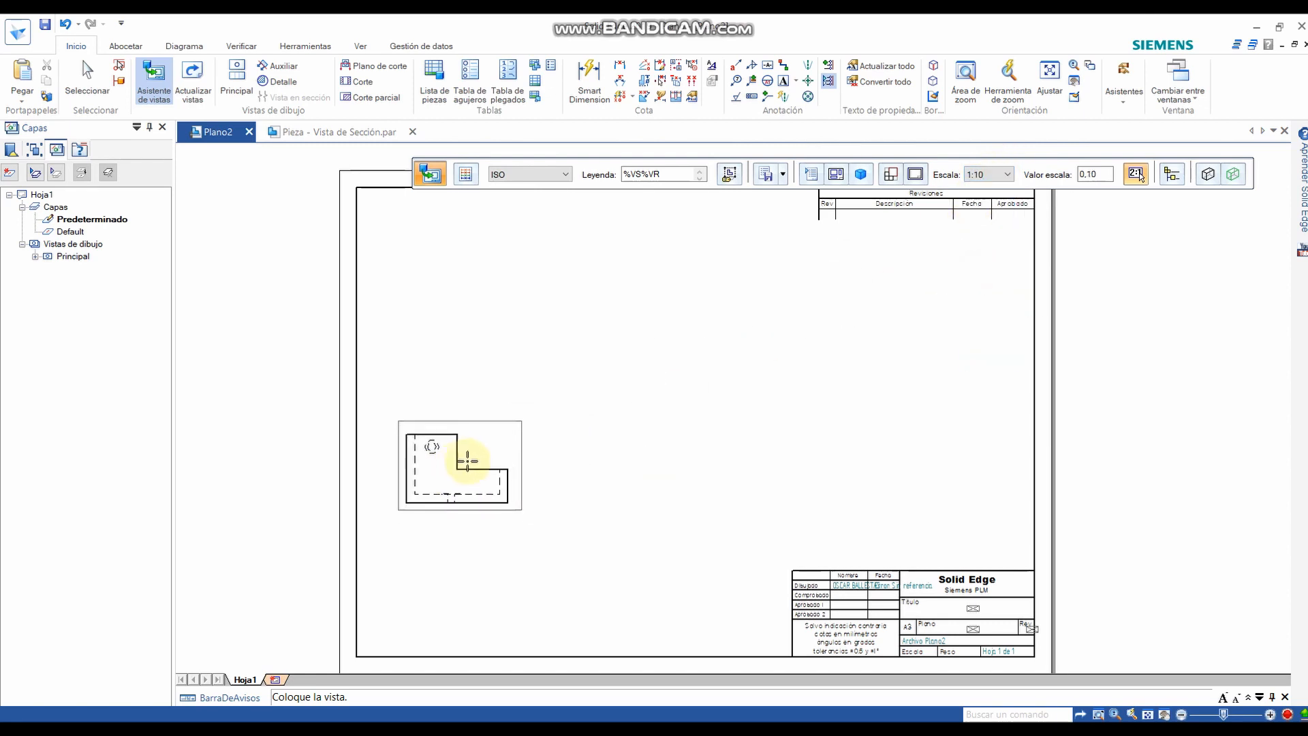
click(504, 492)
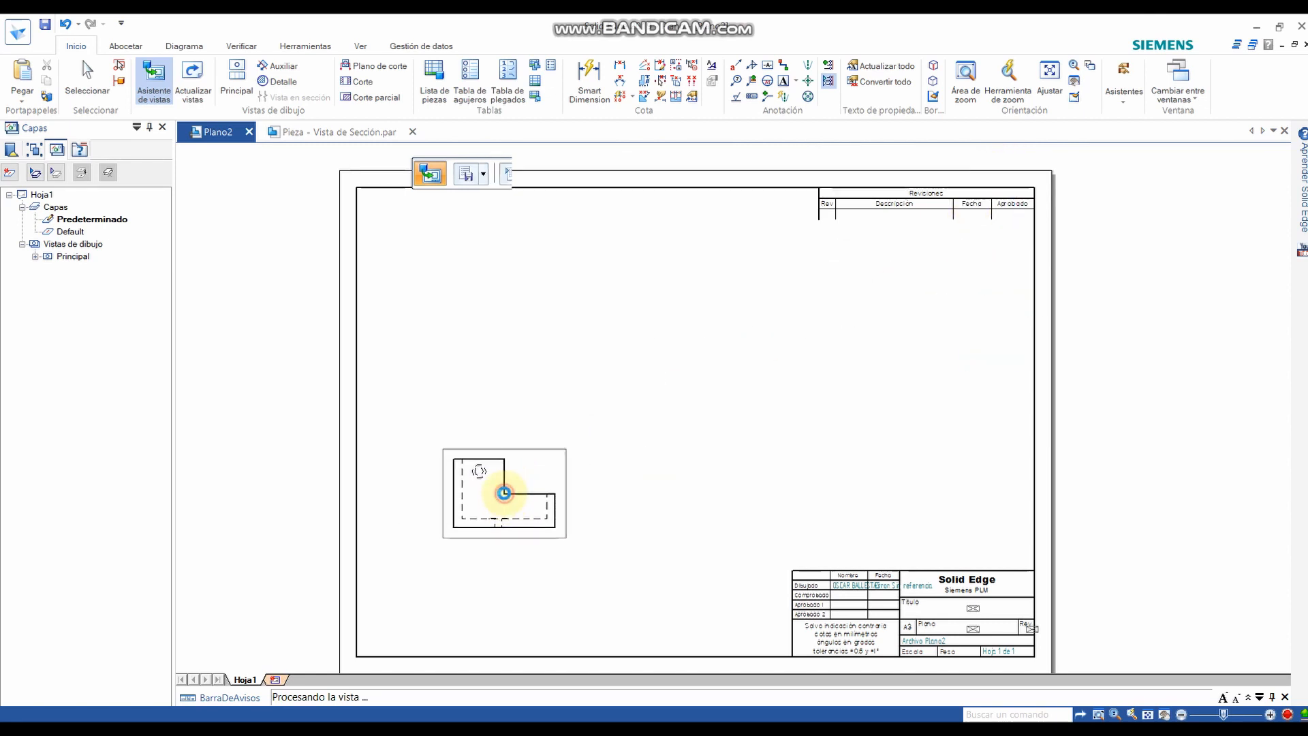
- Project a view above the front view, one to its right and a pictorial view diagonally above right, and finish placing views
click(503, 400)
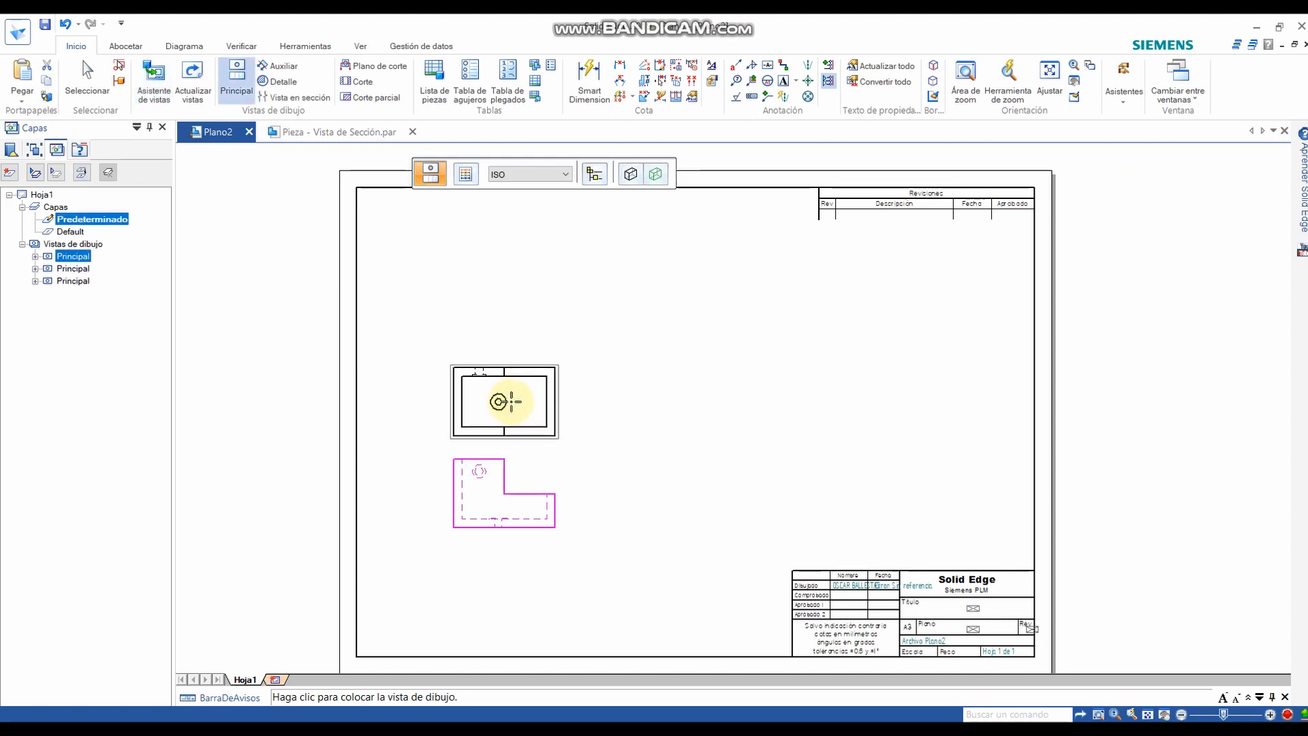
click(620, 480)
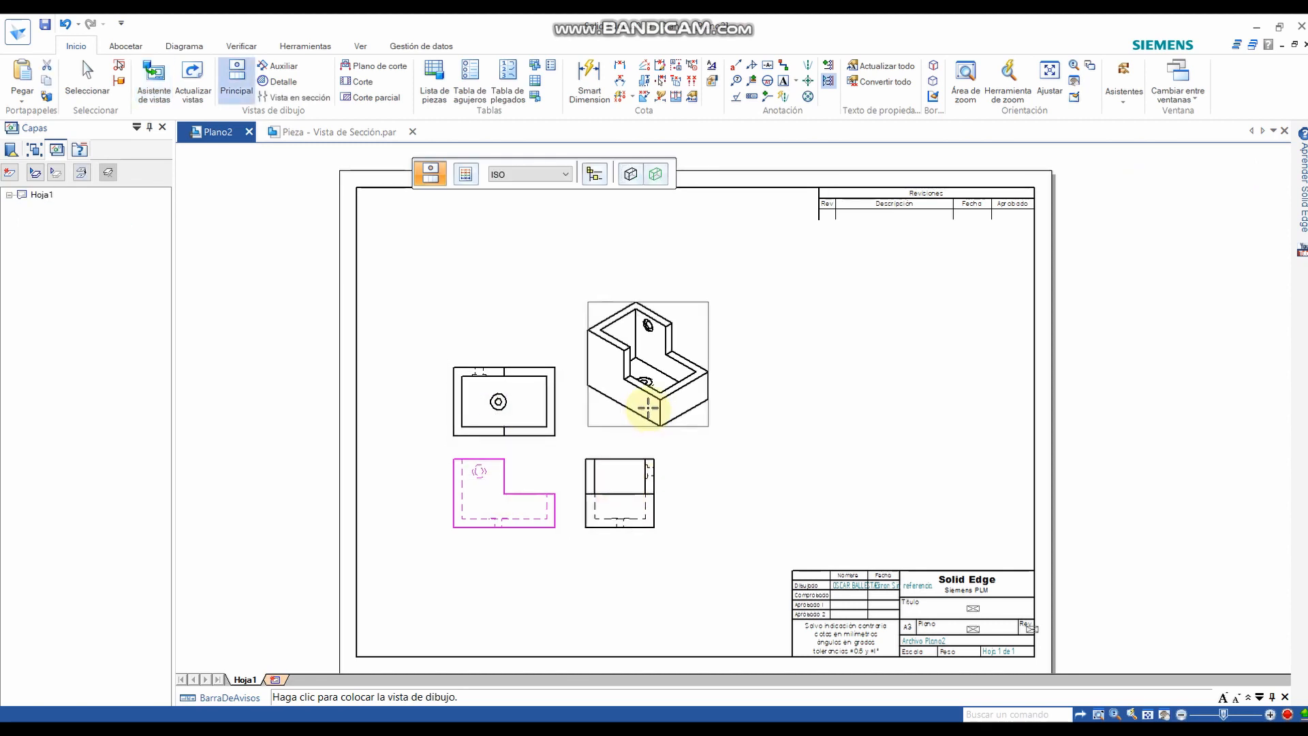
click(647, 408)
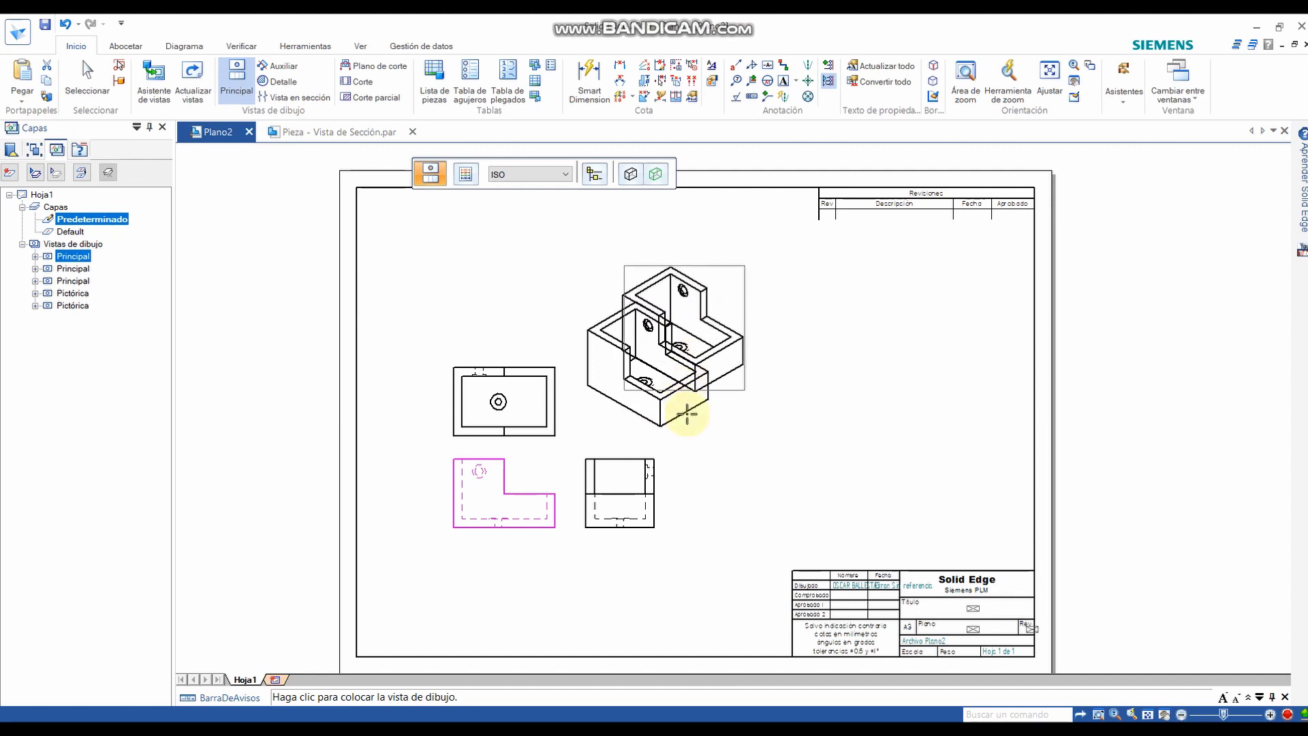
click(712, 492)
key(Escape)
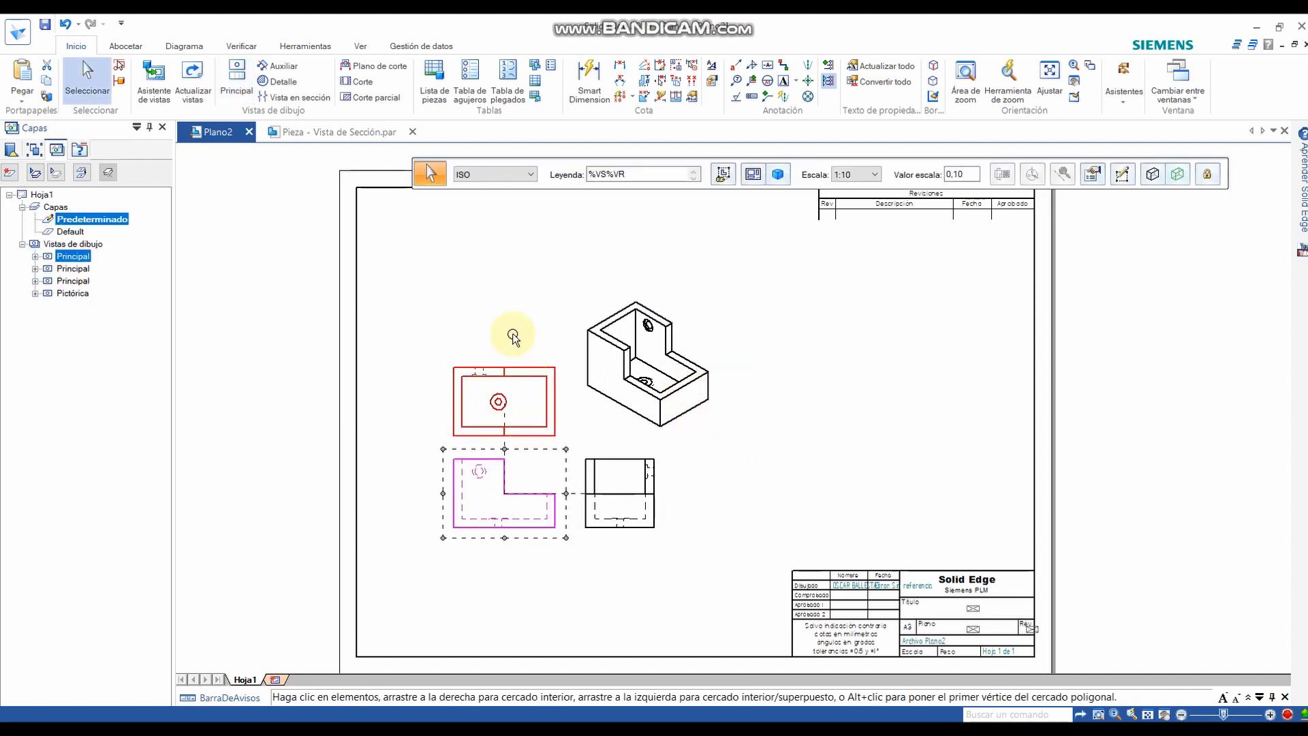
click(504, 310)
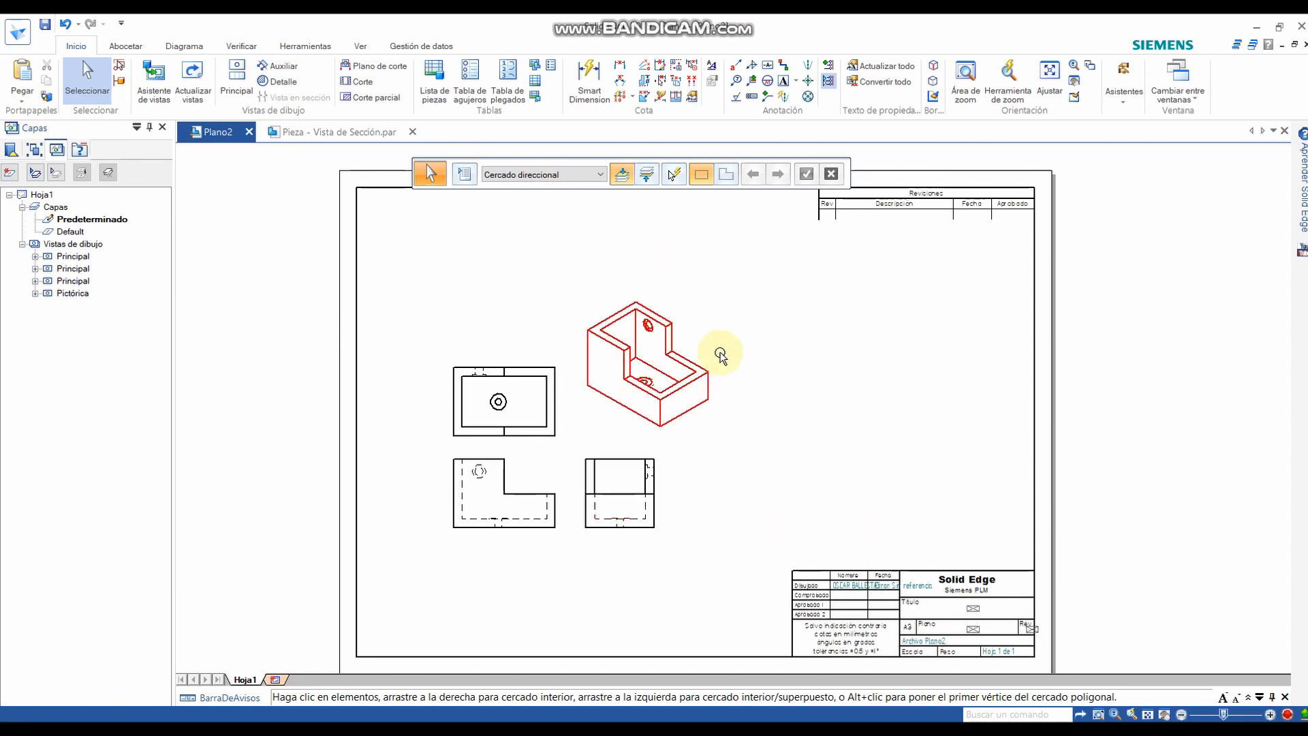
- Switch to the 'Pieza - Vista de Sección.par' model and display it shaded with visible edges
click(349, 133)
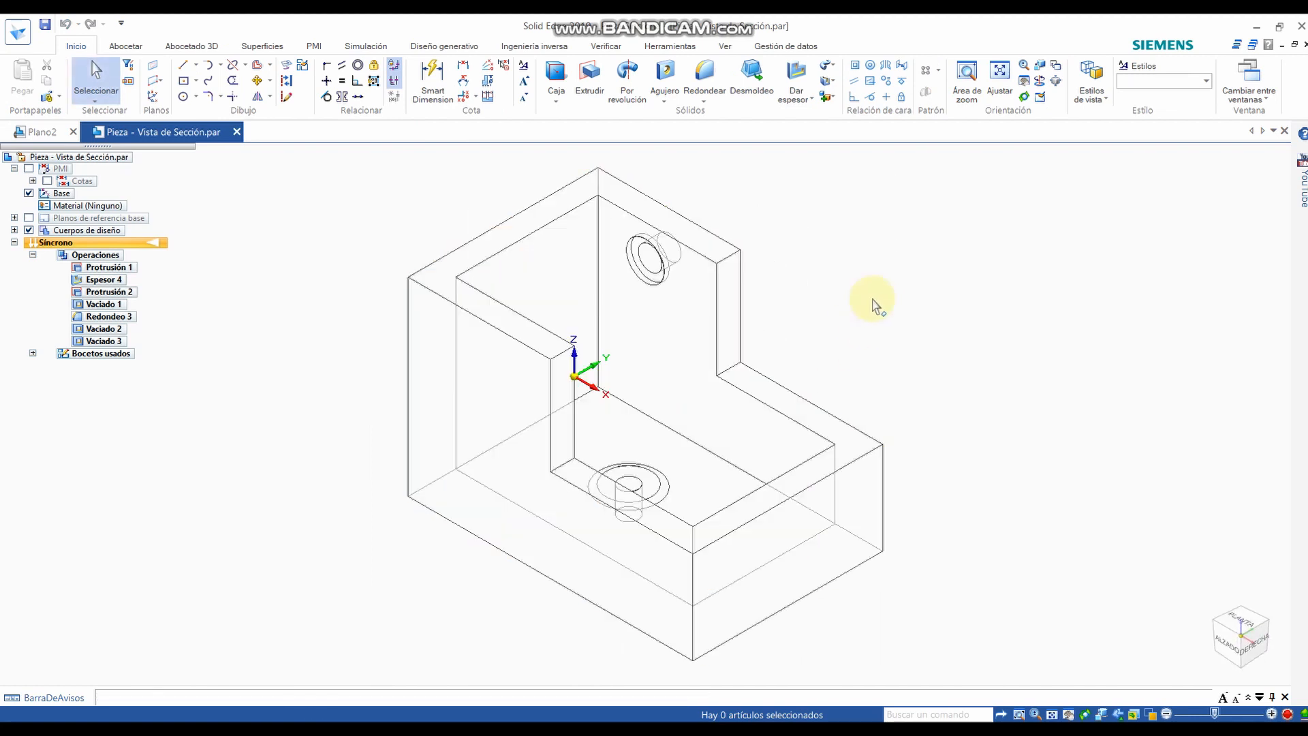
click(1087, 102)
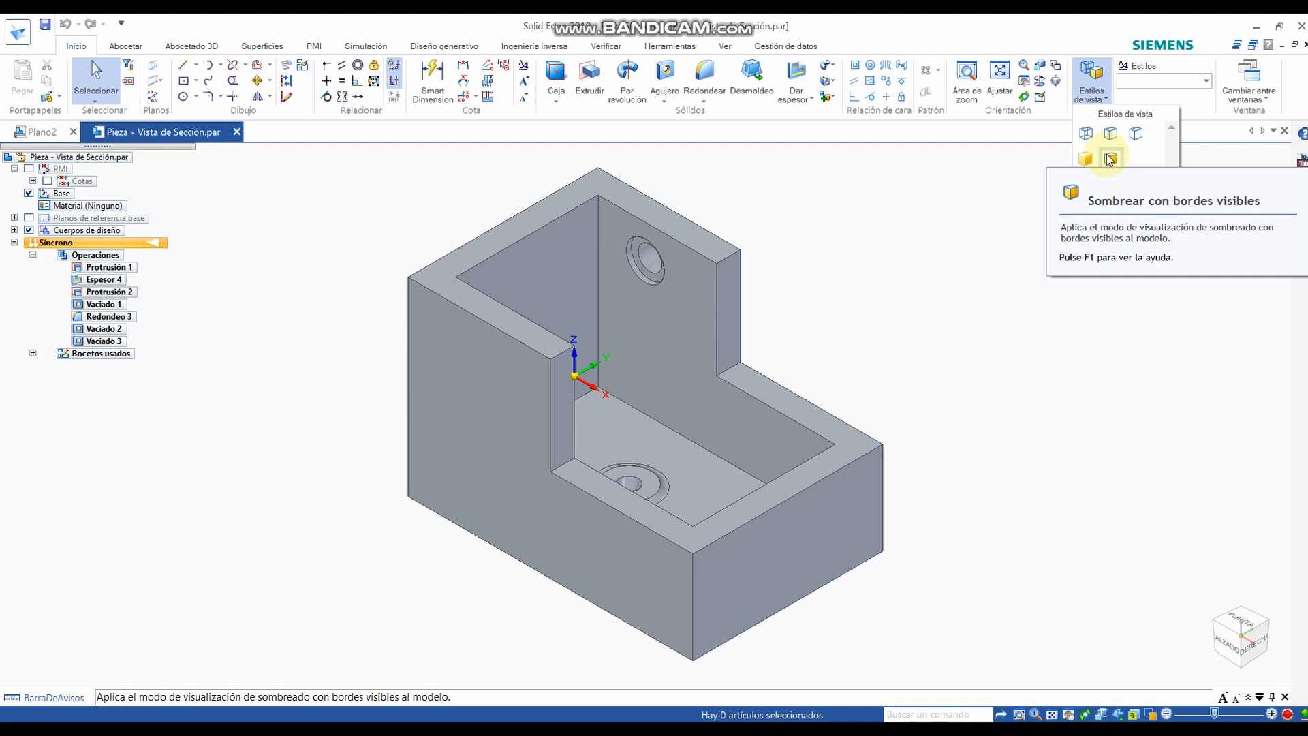
click(1111, 159)
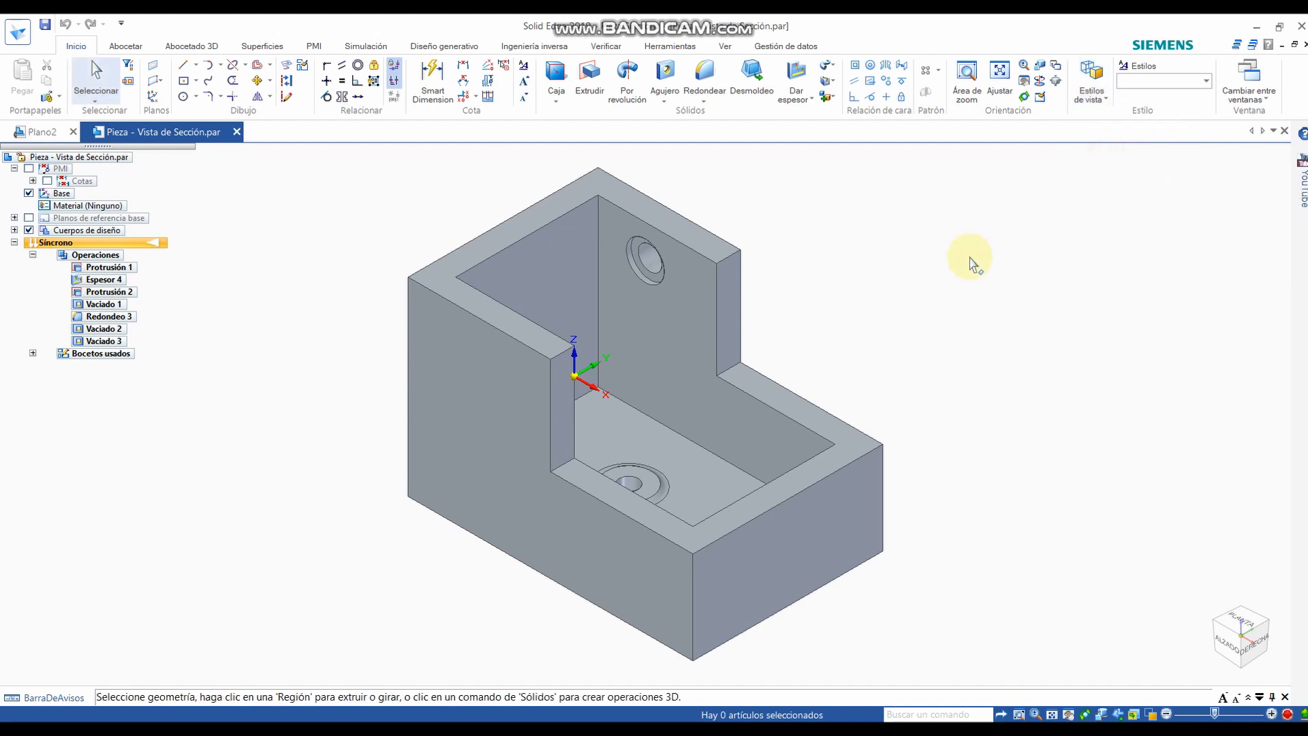
- Return to the Plano2 drawing and retrieve the model dimensions in the top, front and right-side views
click(41, 132)
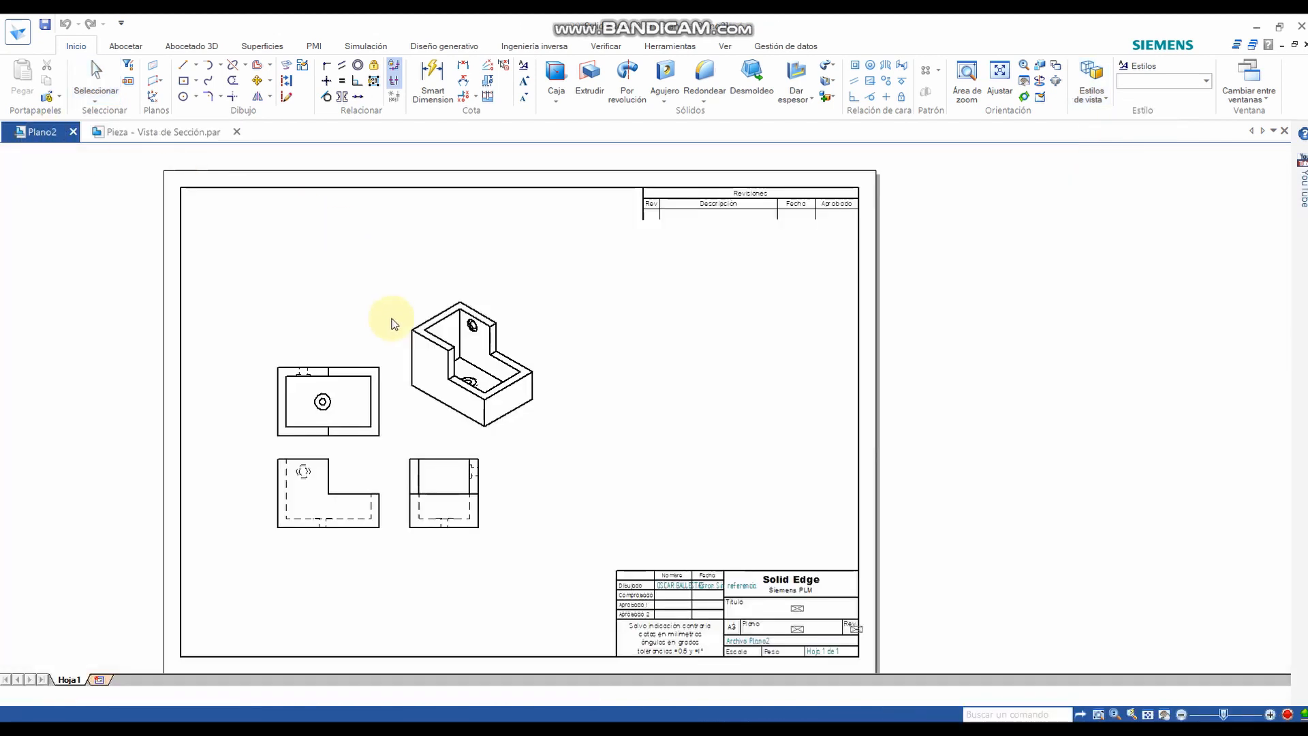
scroll(467, 368, up, 1)
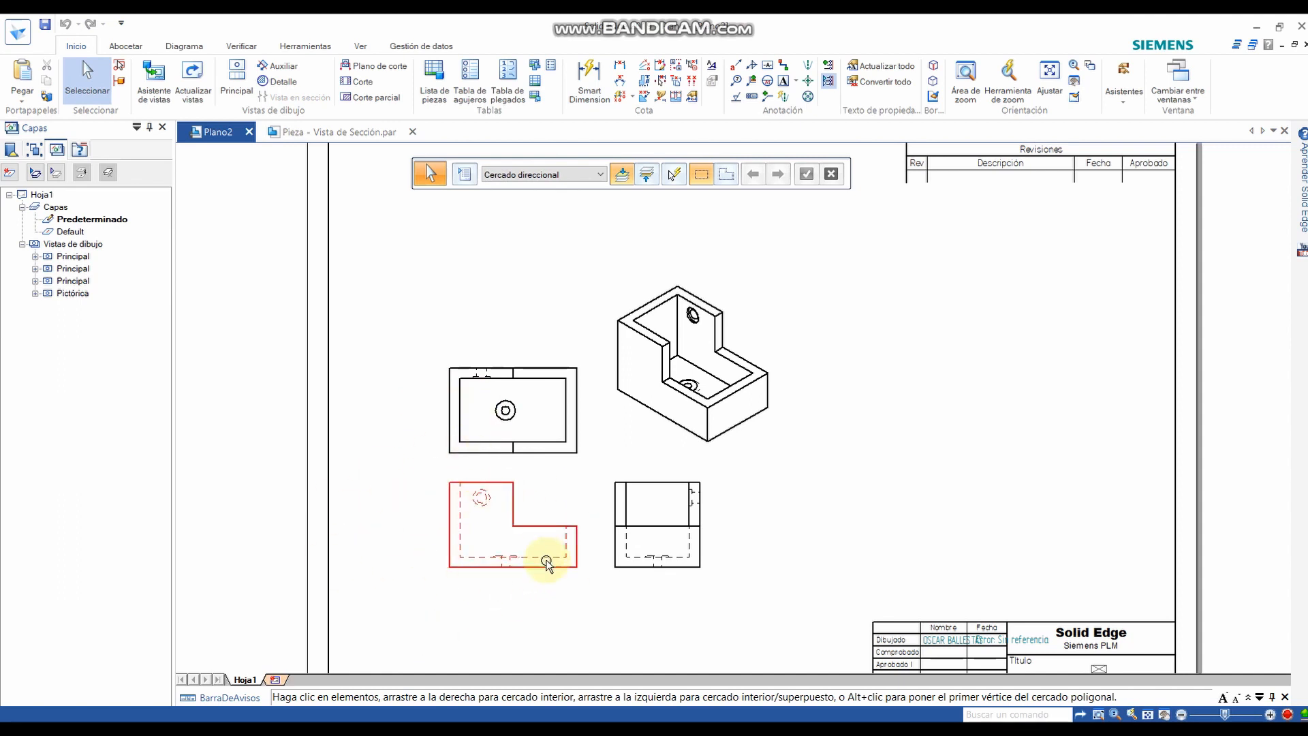
click(662, 92)
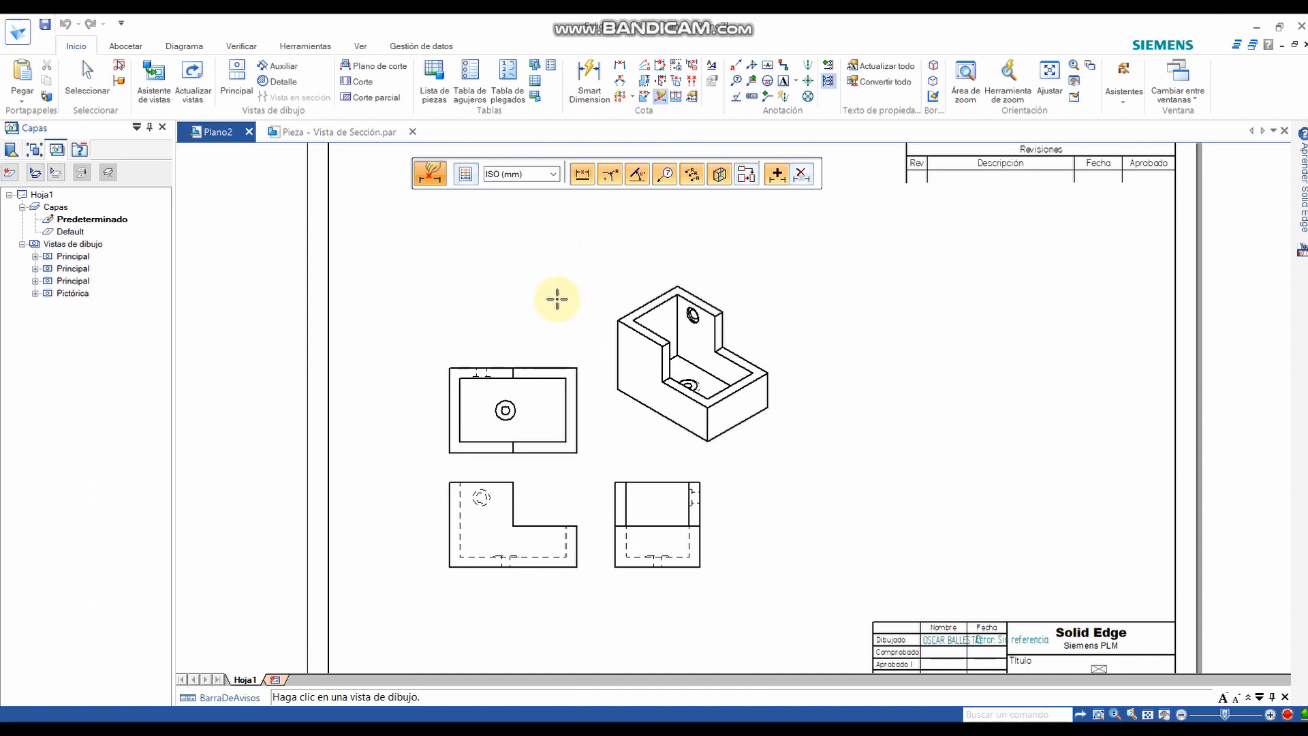
click(533, 364)
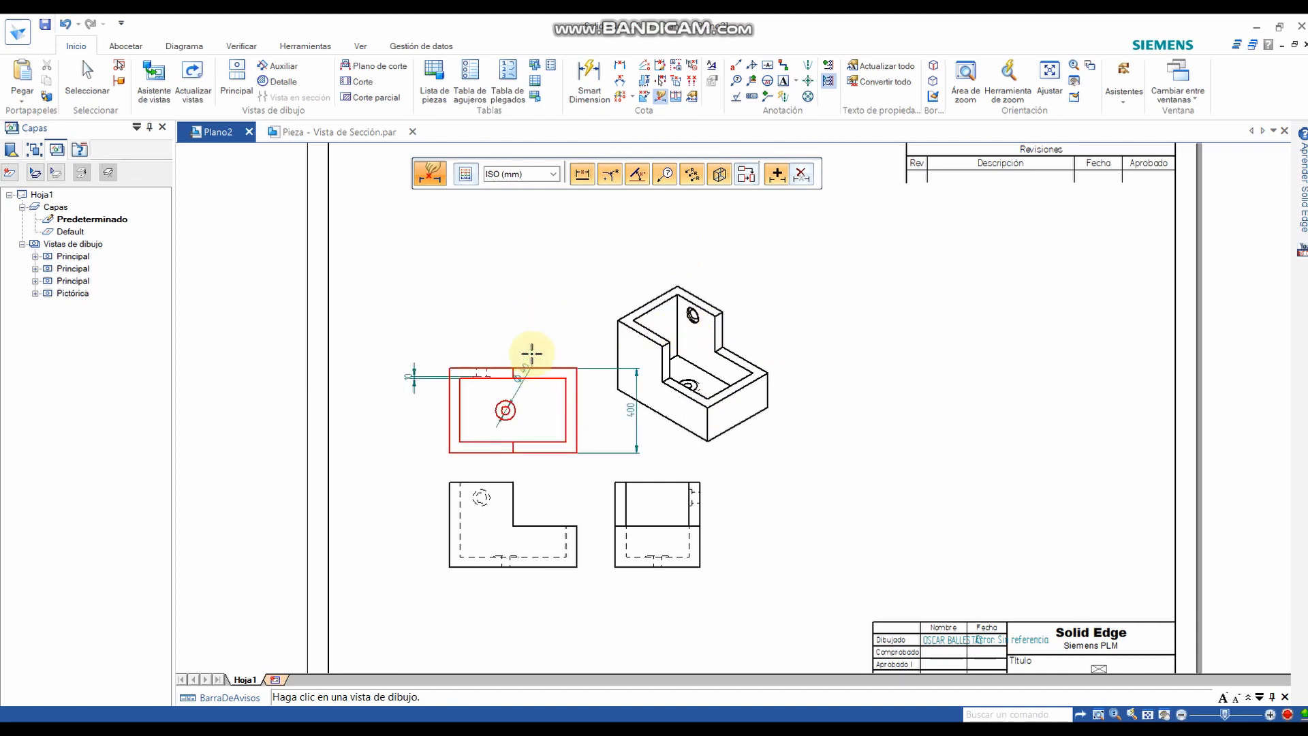
click(506, 477)
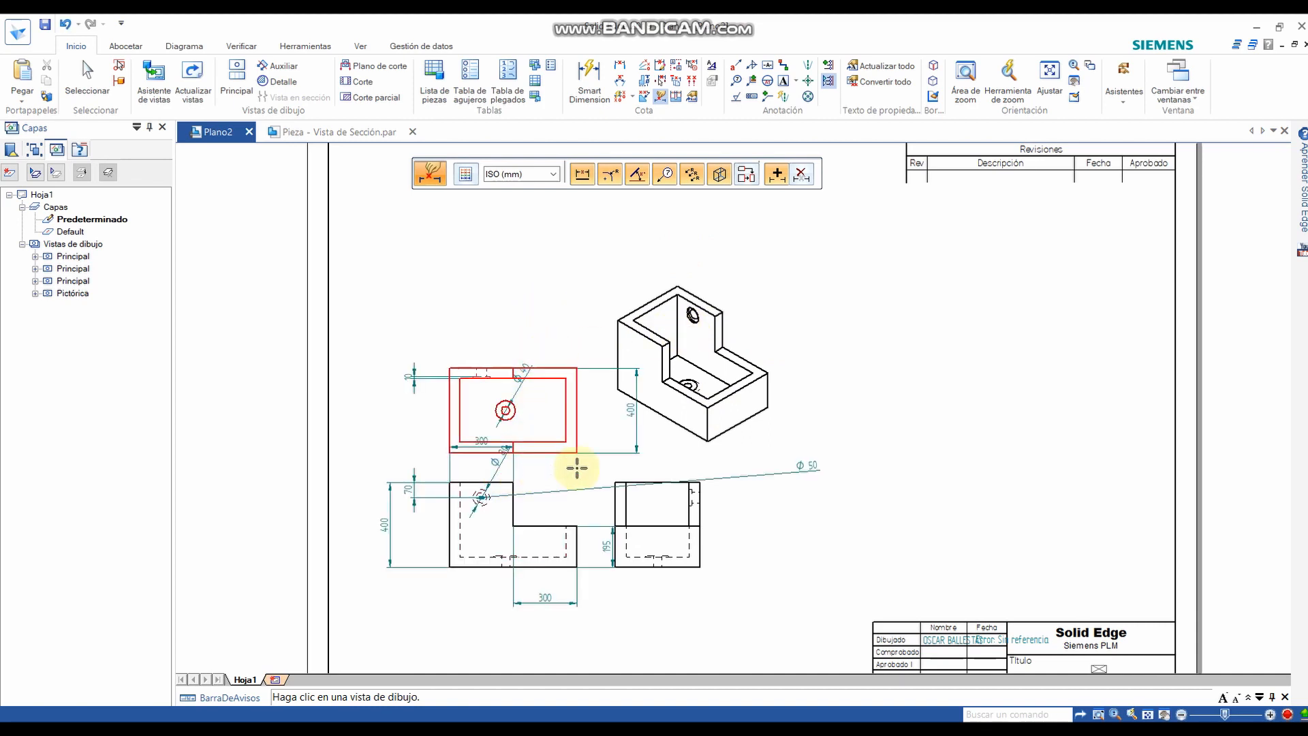
click(698, 500)
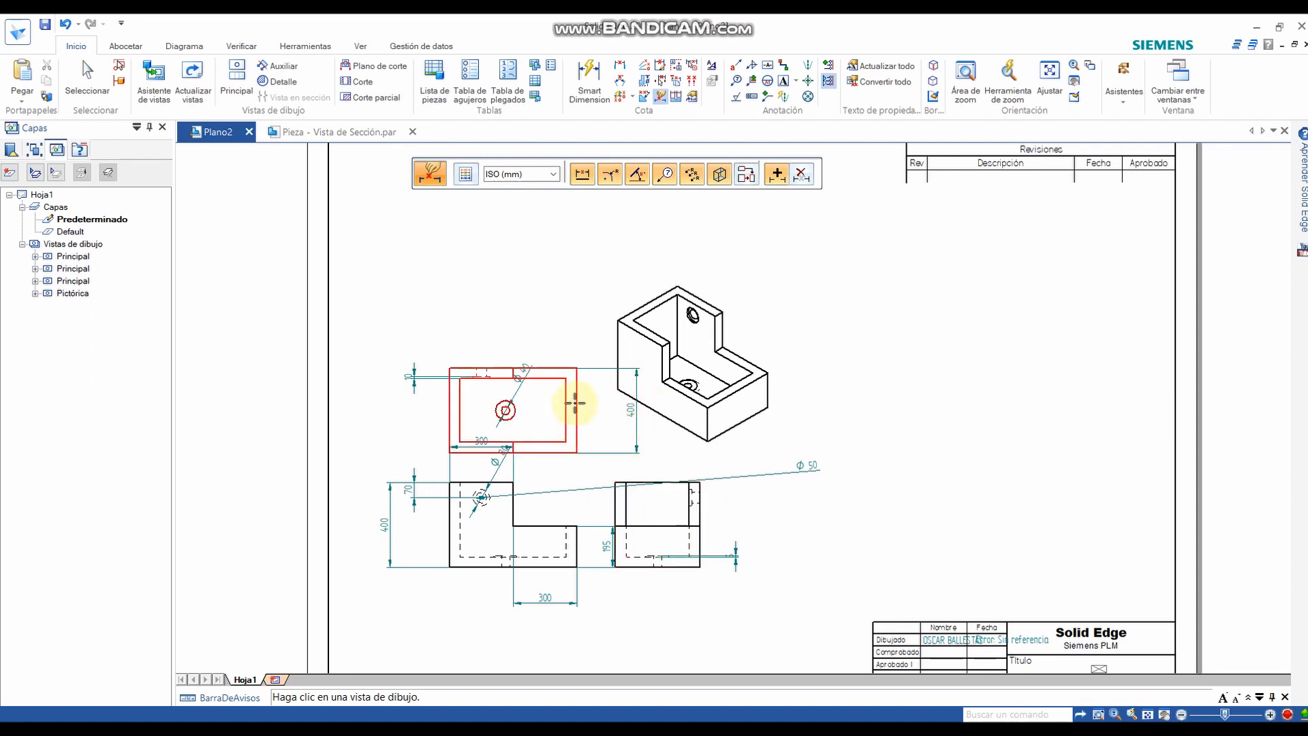
key(Escape)
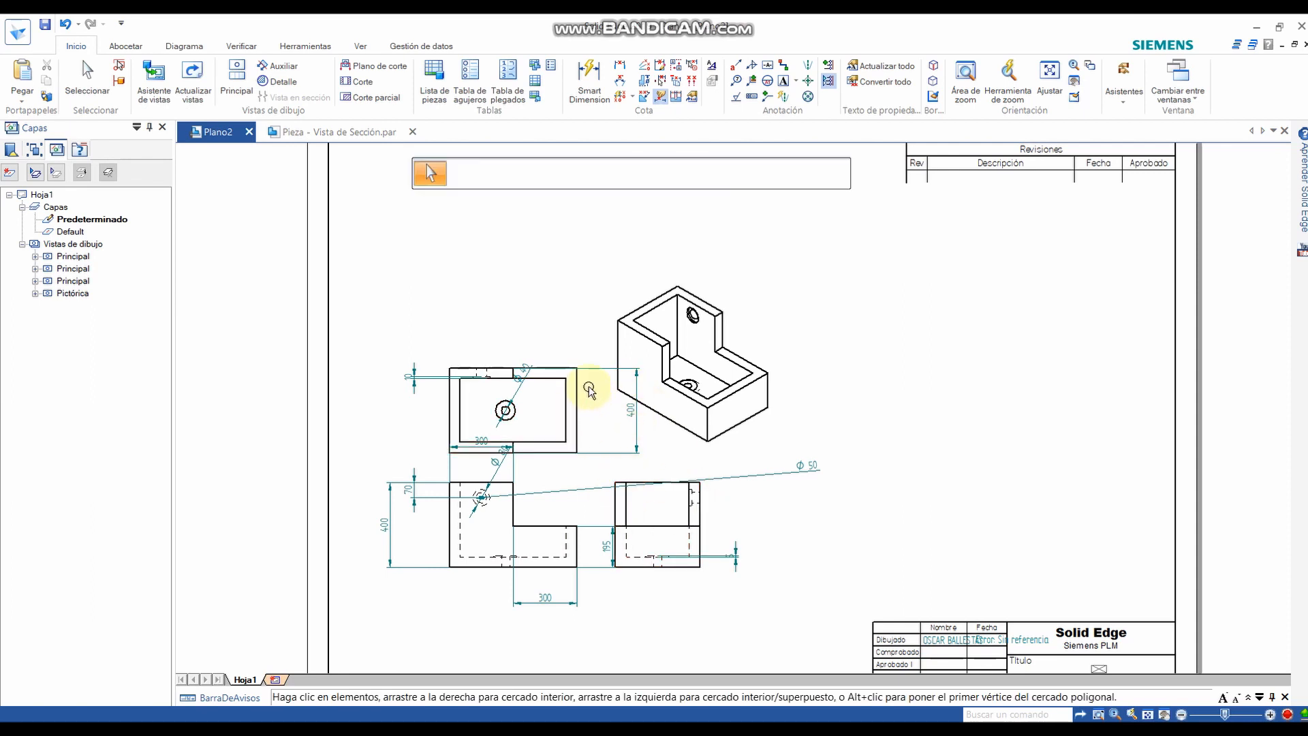
- Move the pictorial view up and to the right, and lower the front view slightly to separate it from the top view
drag(689, 437, 750, 414)
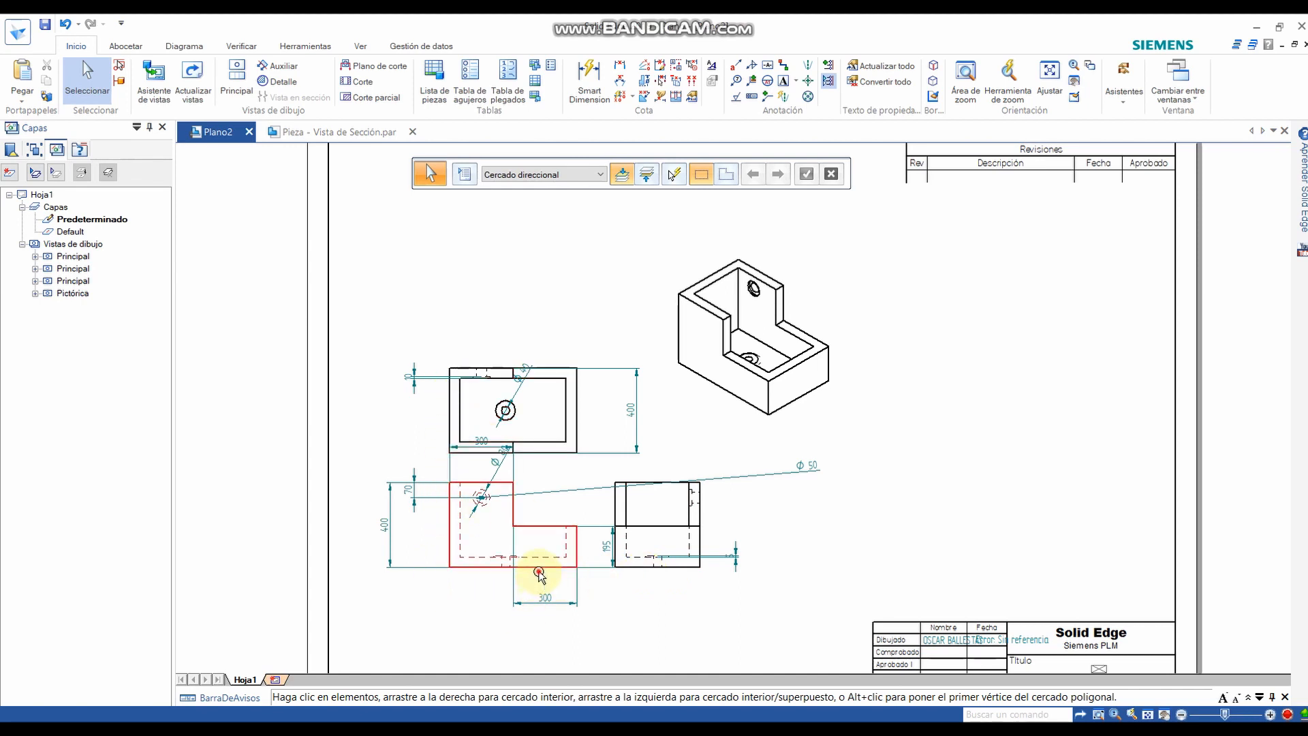
drag(538, 578, 539, 645)
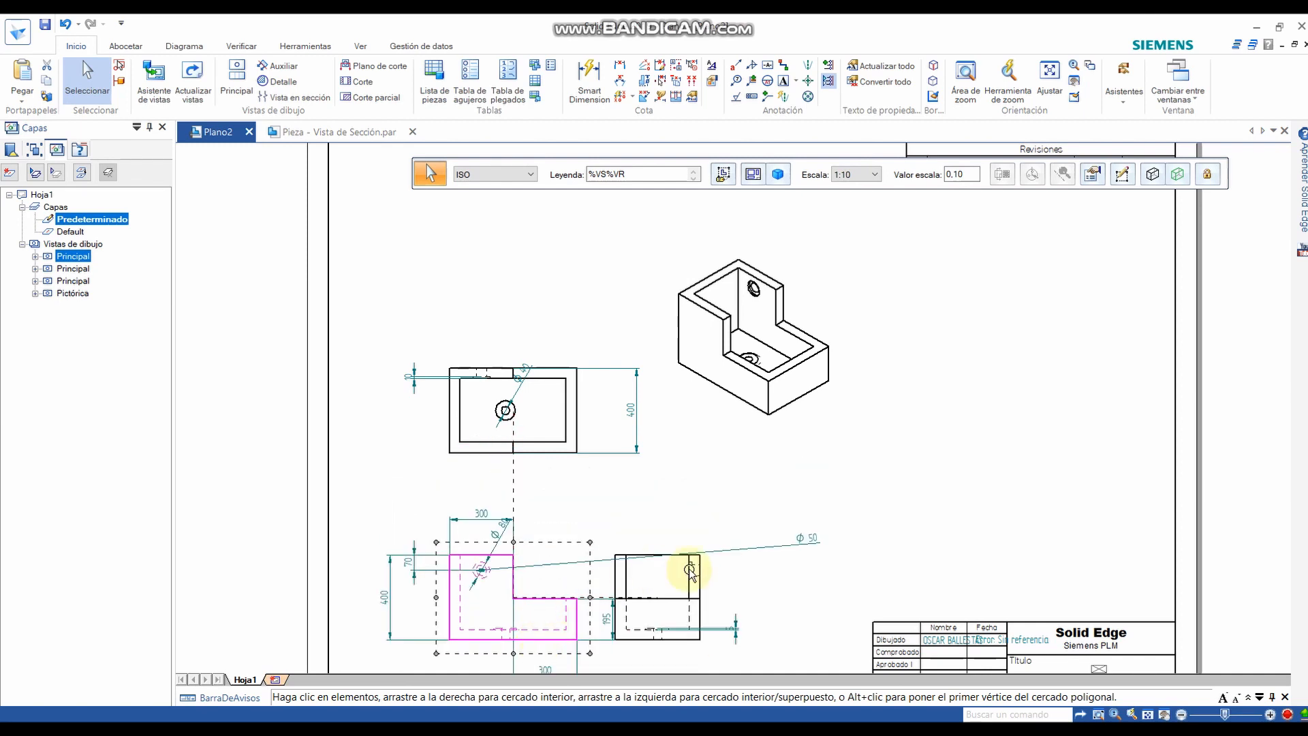
click(648, 510)
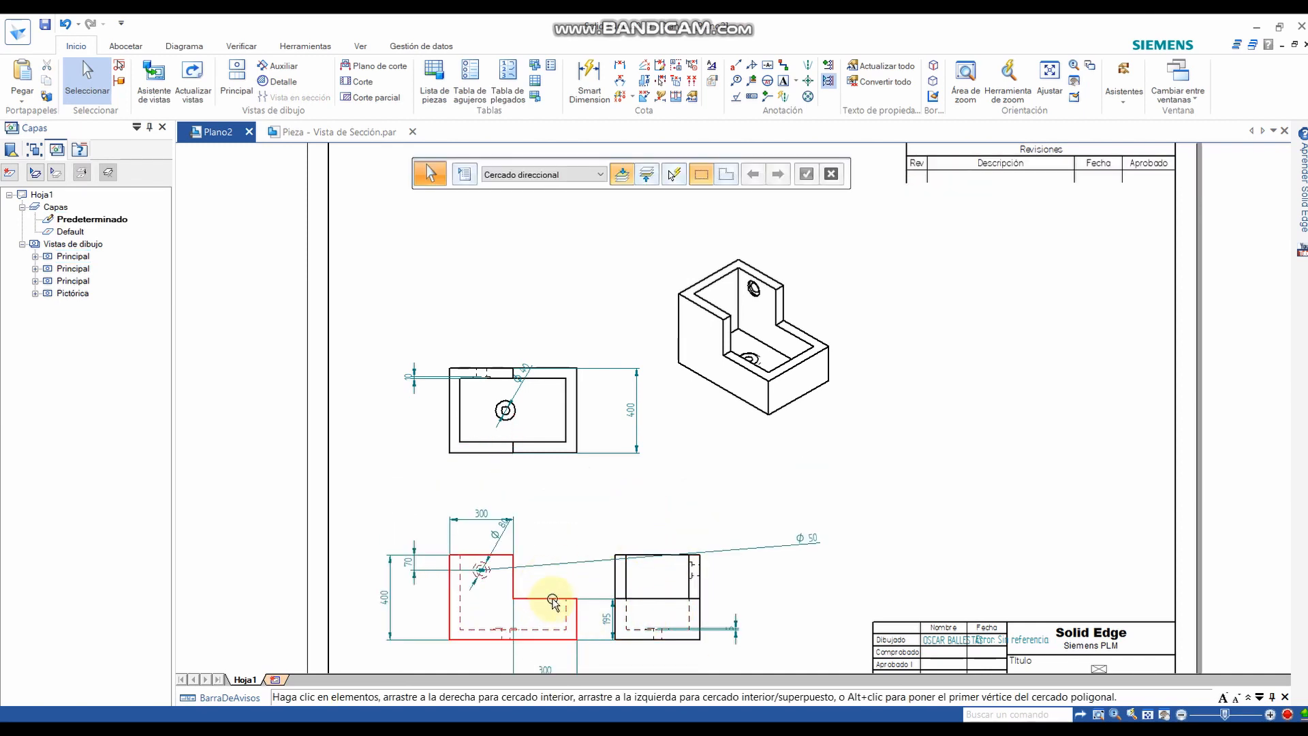
click(558, 542)
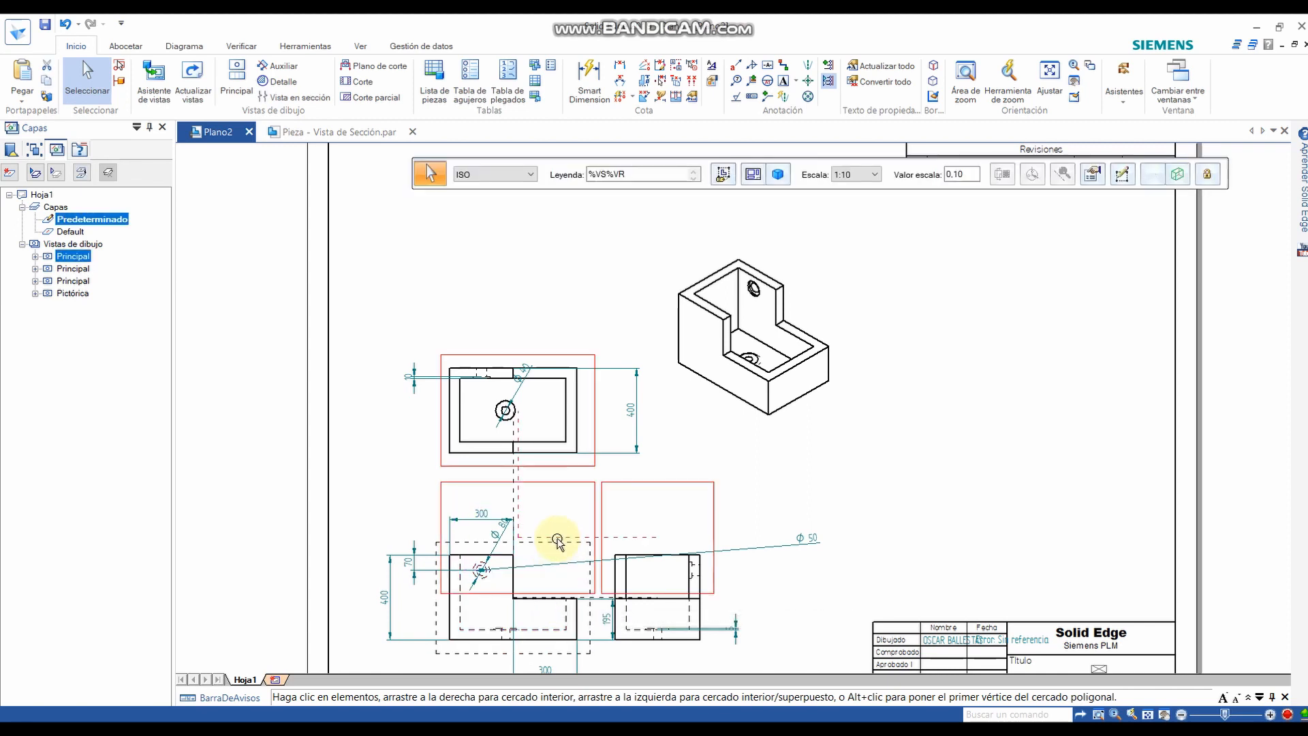
drag(557, 542, 563, 481)
- Reposition the top view higher and further left, keeping it aligned with the front view and clear of the right-side view
click(555, 372)
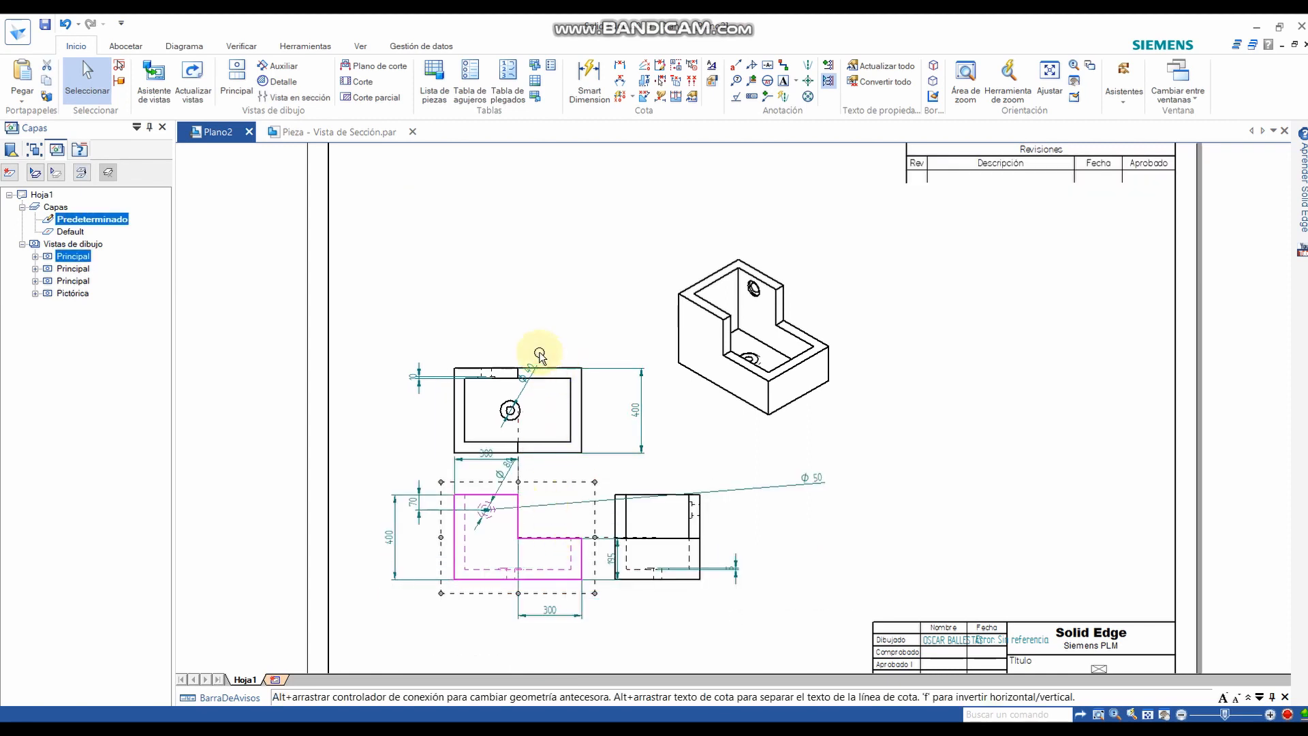
drag(550, 381, 477, 339)
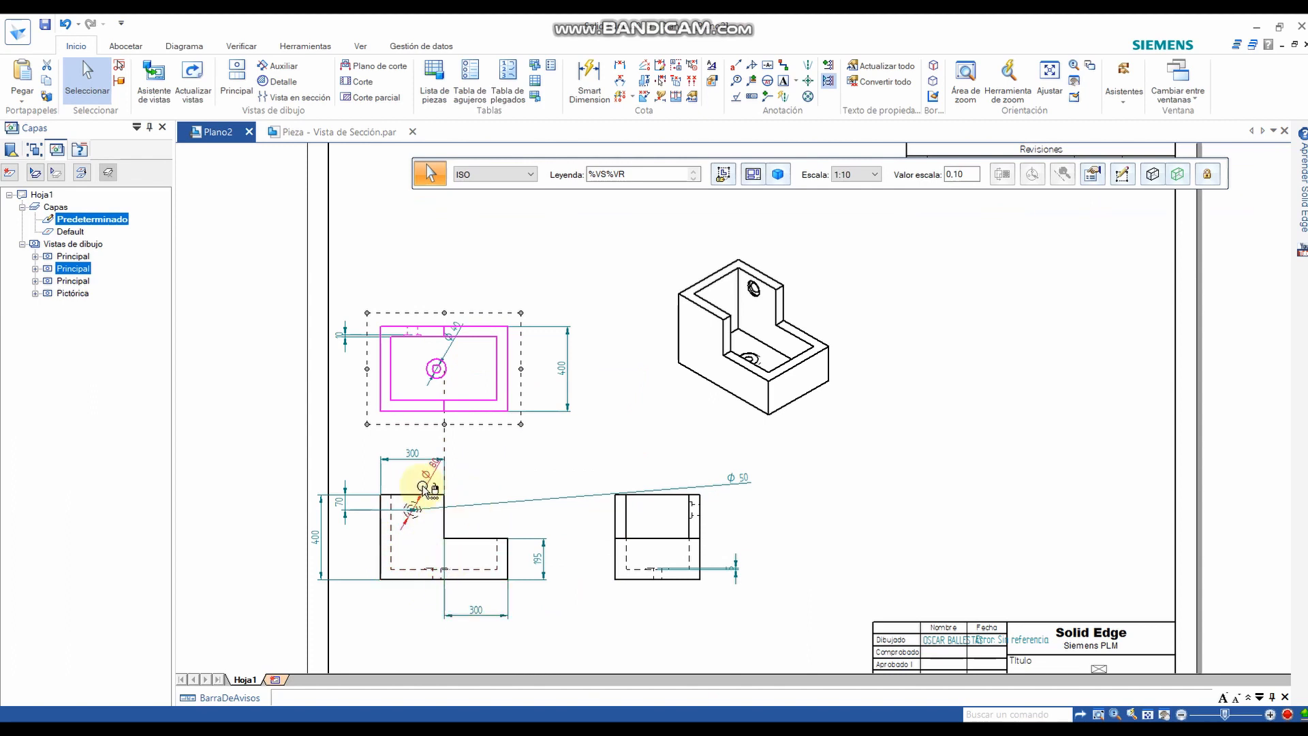
click(489, 504)
drag(505, 376, 544, 372)
click(577, 634)
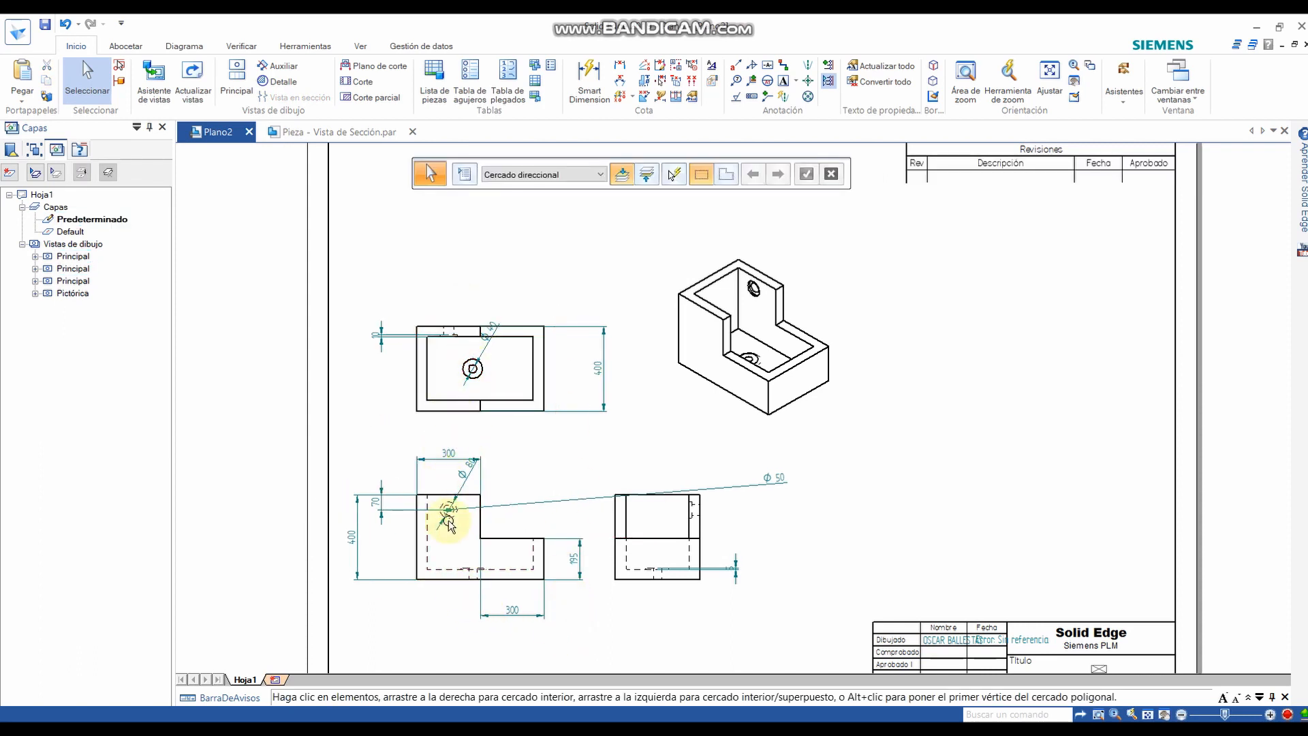
- In the 'Pieza - Vista de Sección.par' model, show the PMI dimensions and set the part's overall height to 420
scroll(382, 477, up, 1)
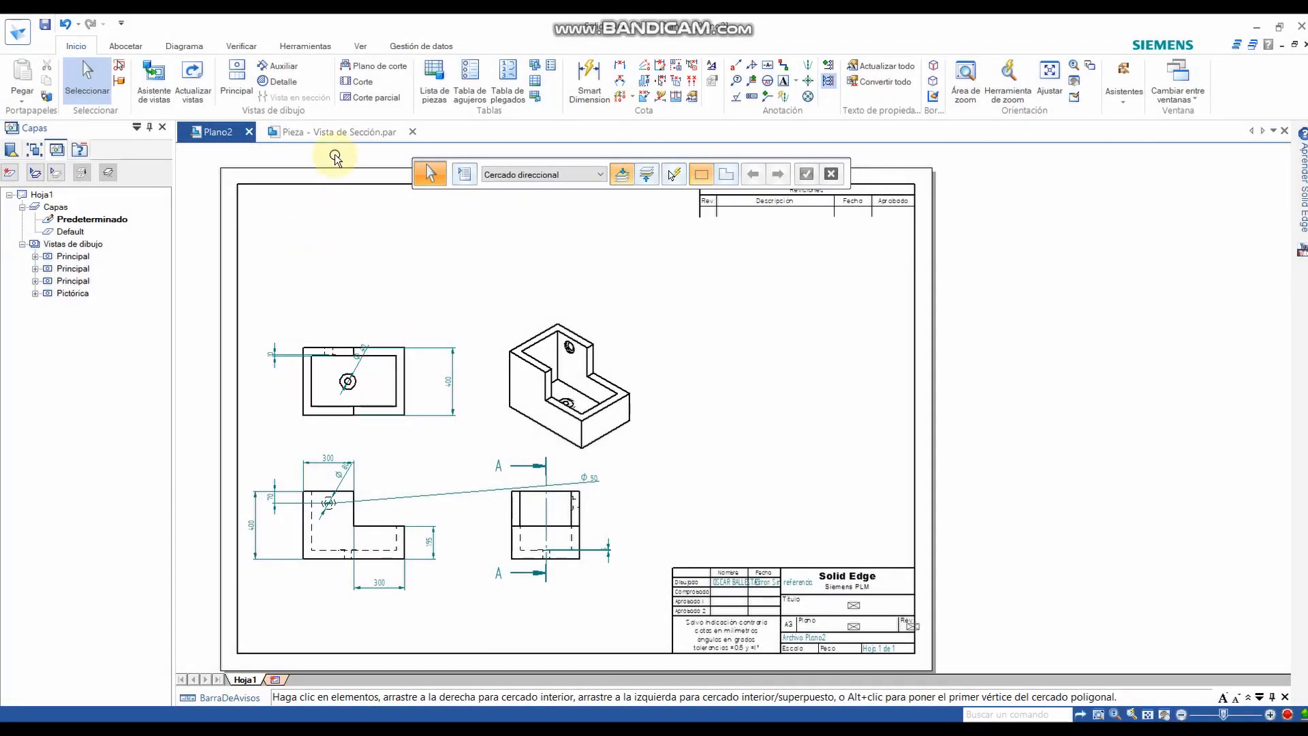
click(337, 133)
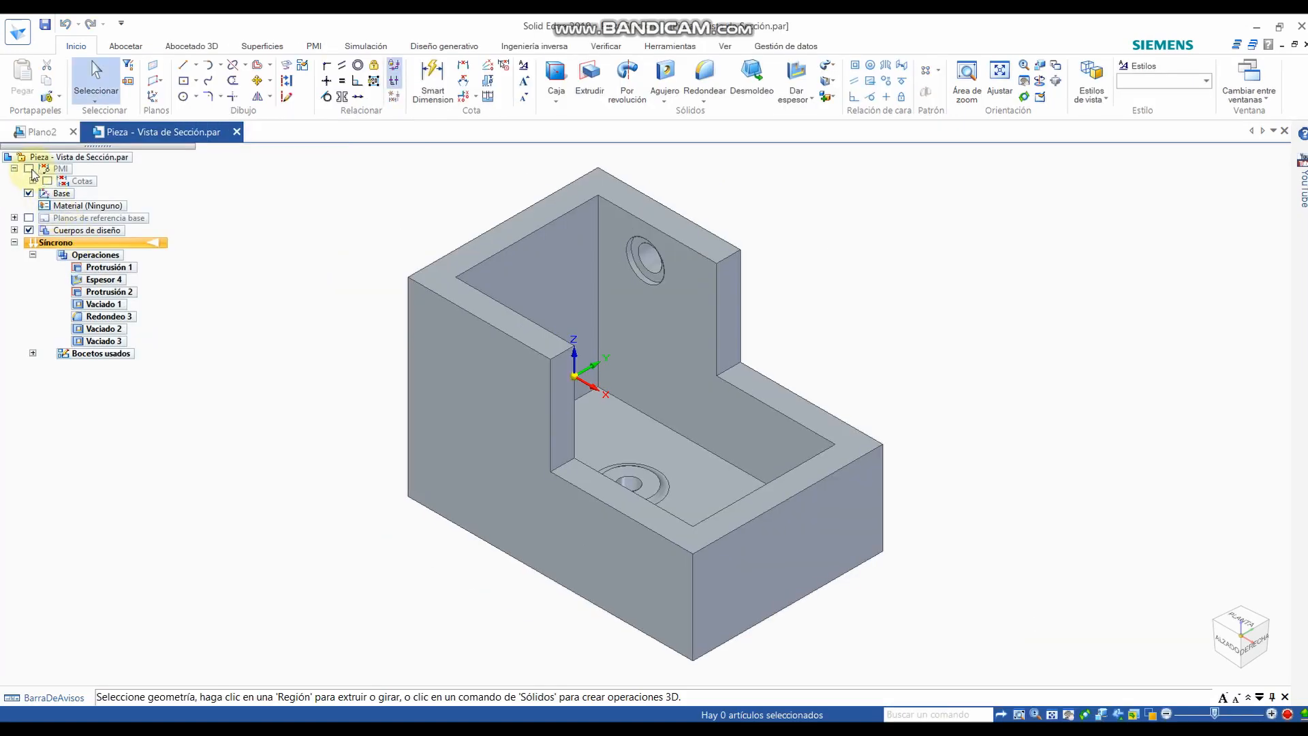
click(29, 169)
click(361, 364)
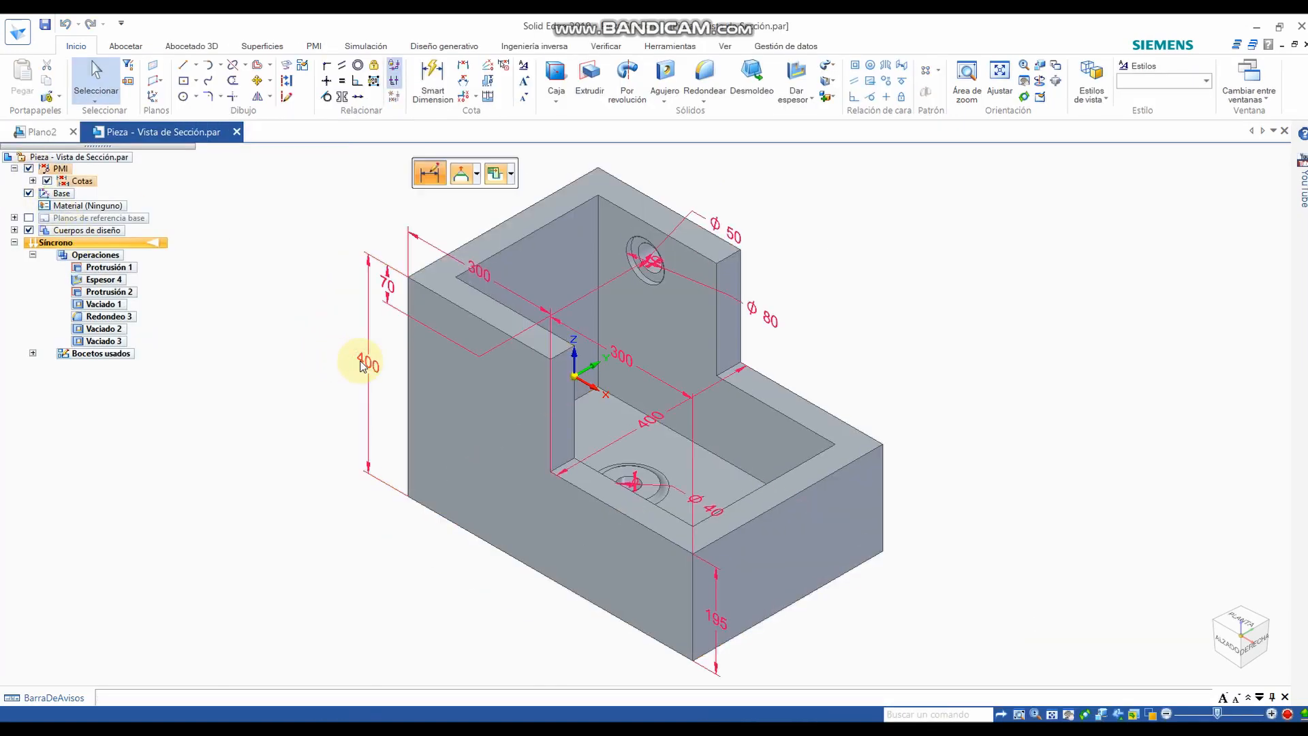
text(420)
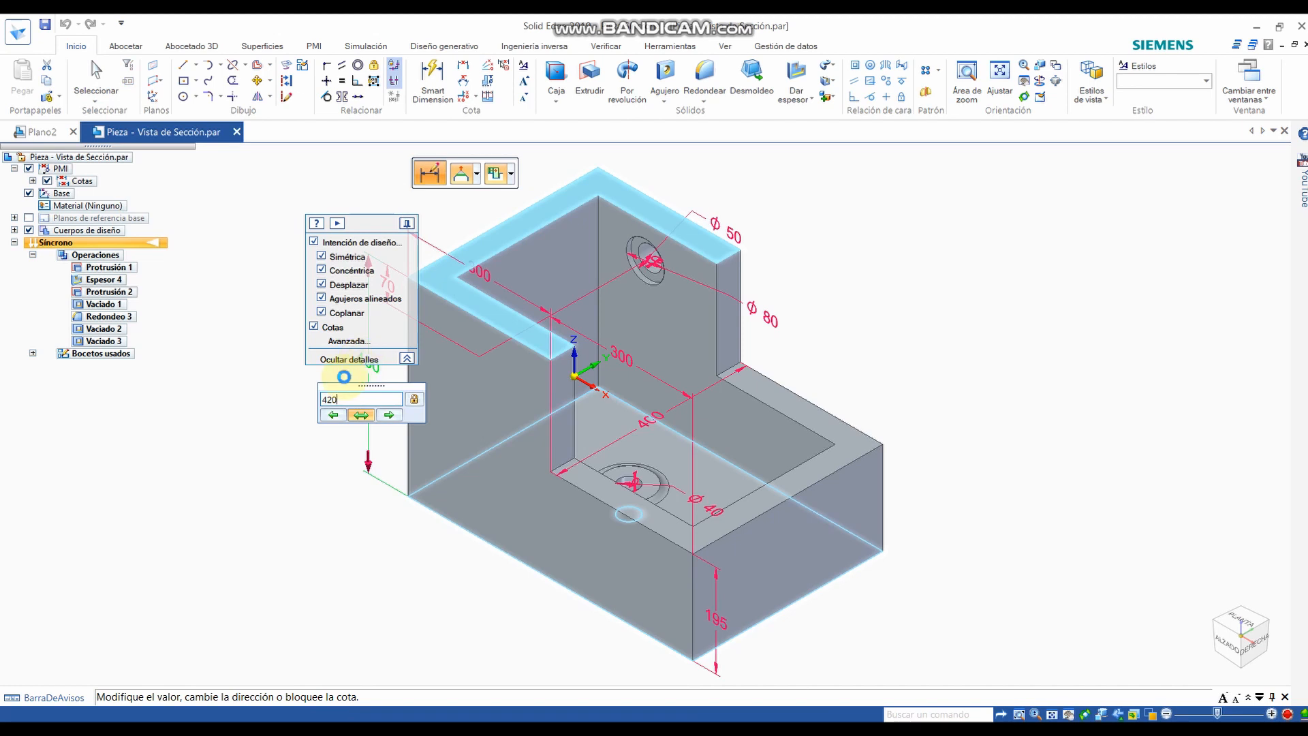
key(Return)
click(274, 362)
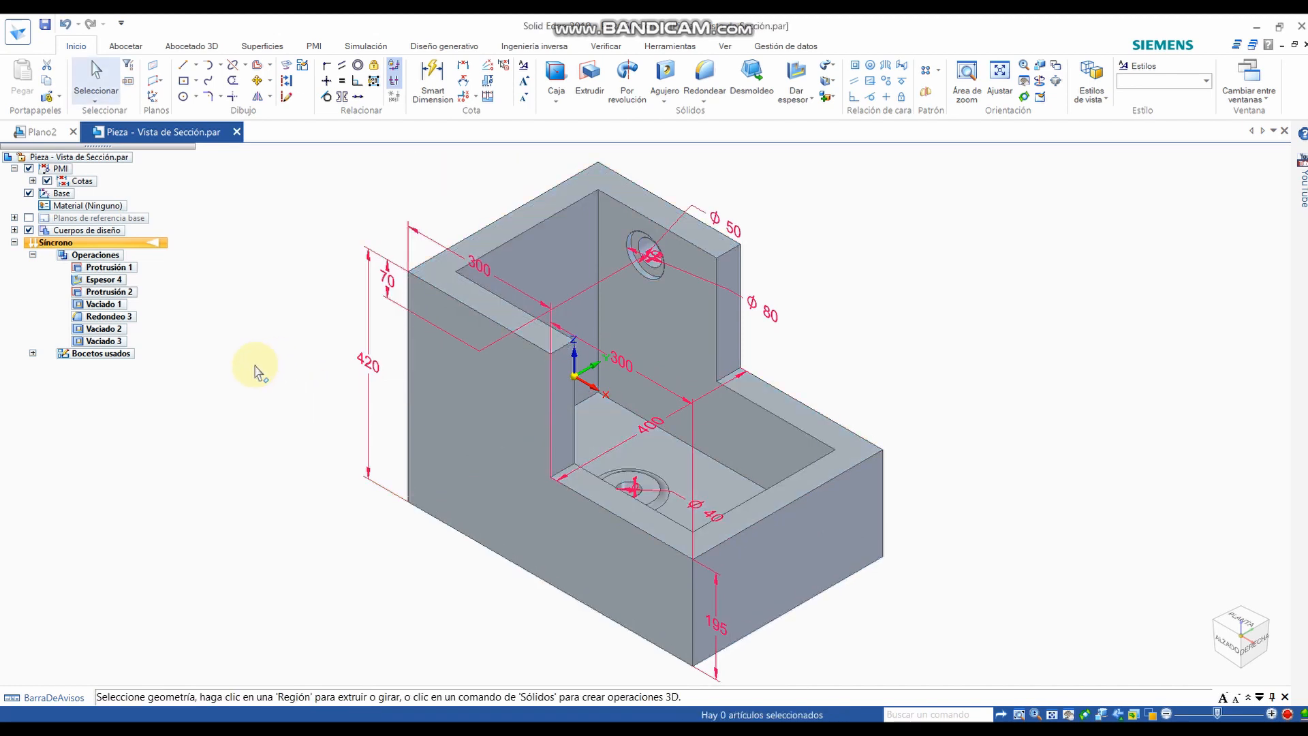
- Return to the Plano2 drawing, update its views, and clear all entries from the dimension change report before closing it
click(36, 136)
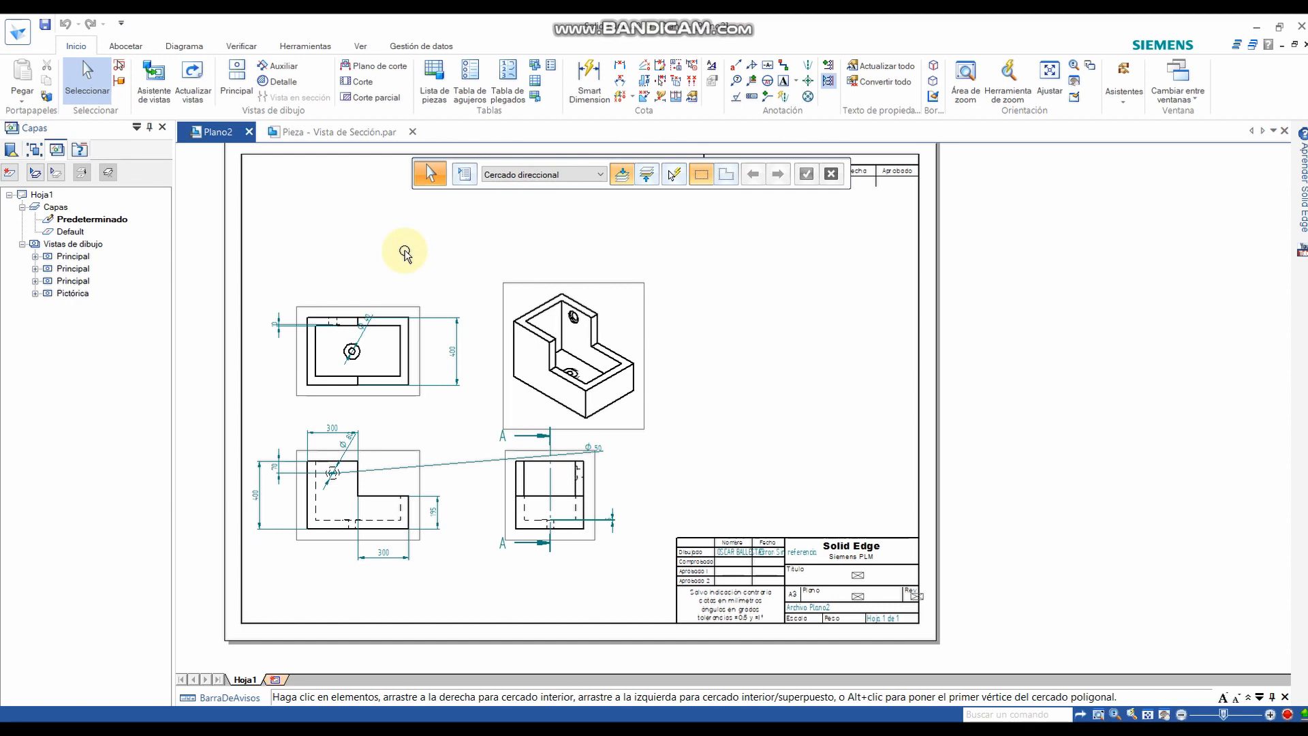
click(179, 86)
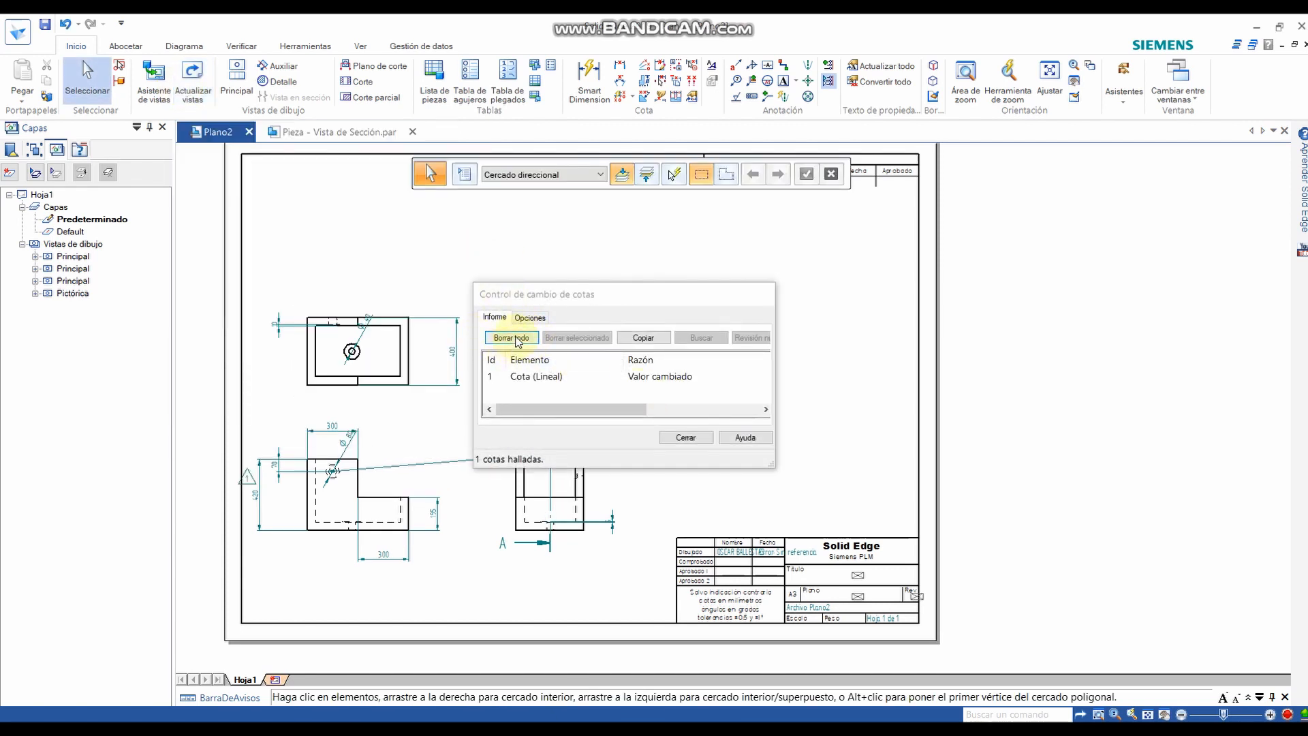
click(516, 339)
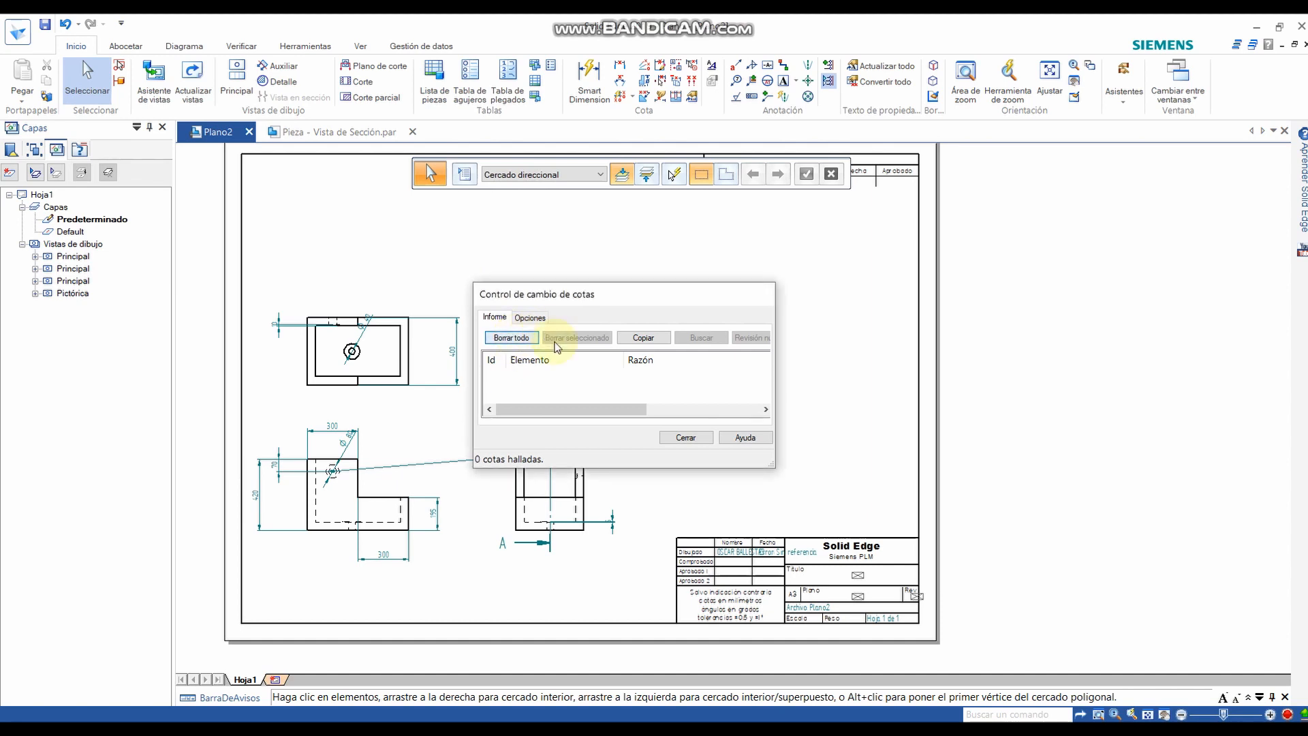
click(686, 438)
- Inspect the updated views and dimensions, and examine the title block with its sheet format
scroll(345, 555, up, 3)
scroll(246, 429, down, 2)
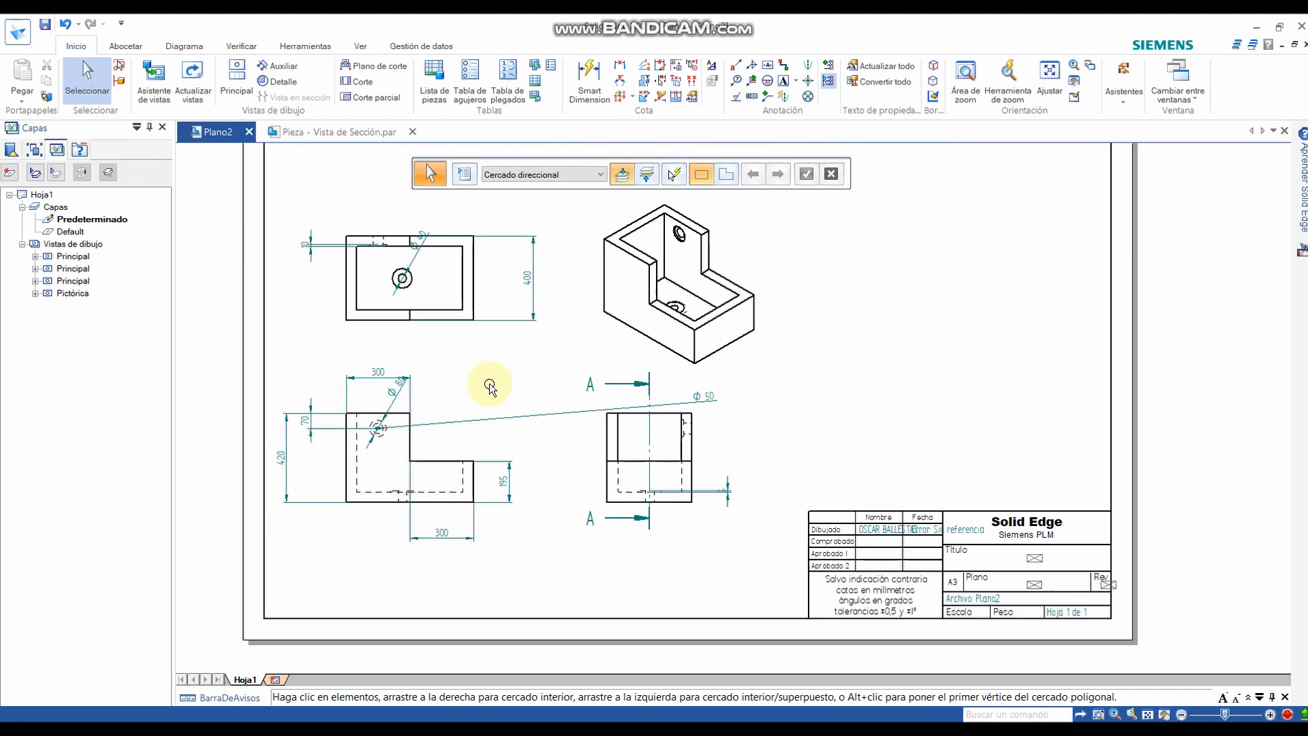
middle_drag(491, 380, 450, 404)
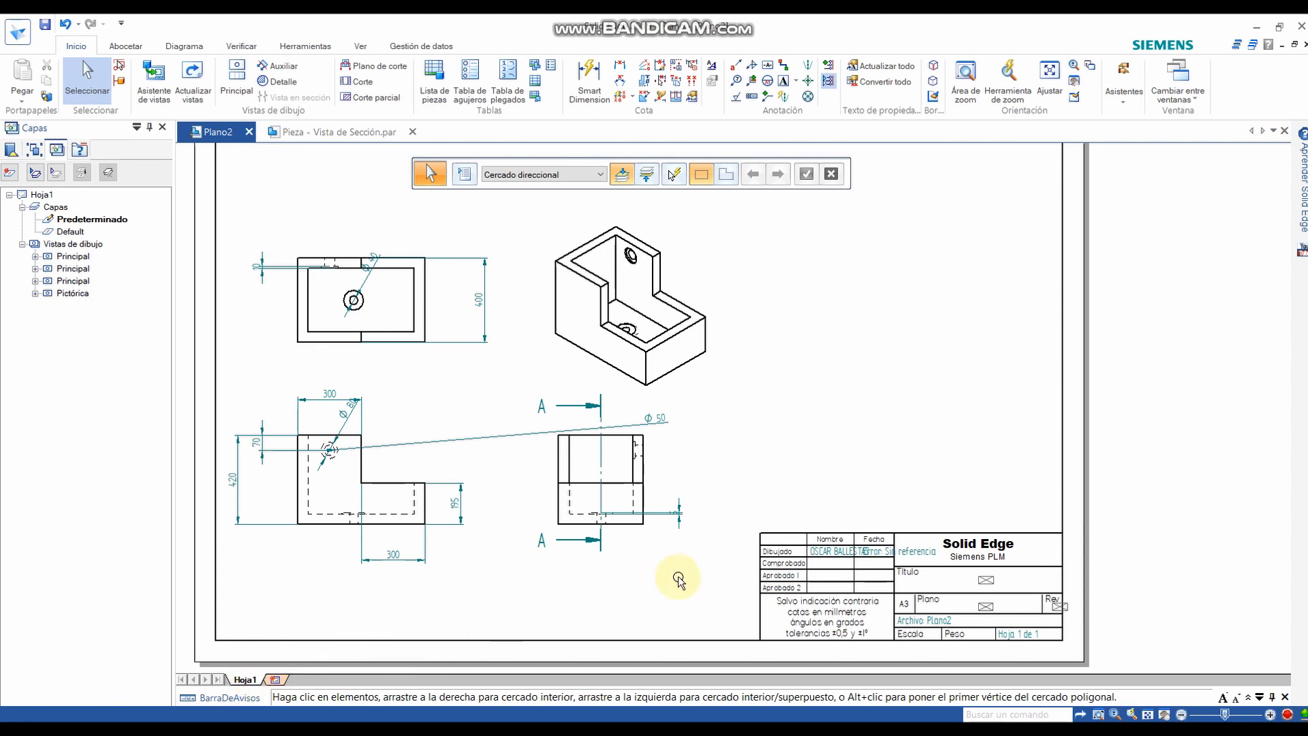
middle_drag(713, 504, 526, 443)
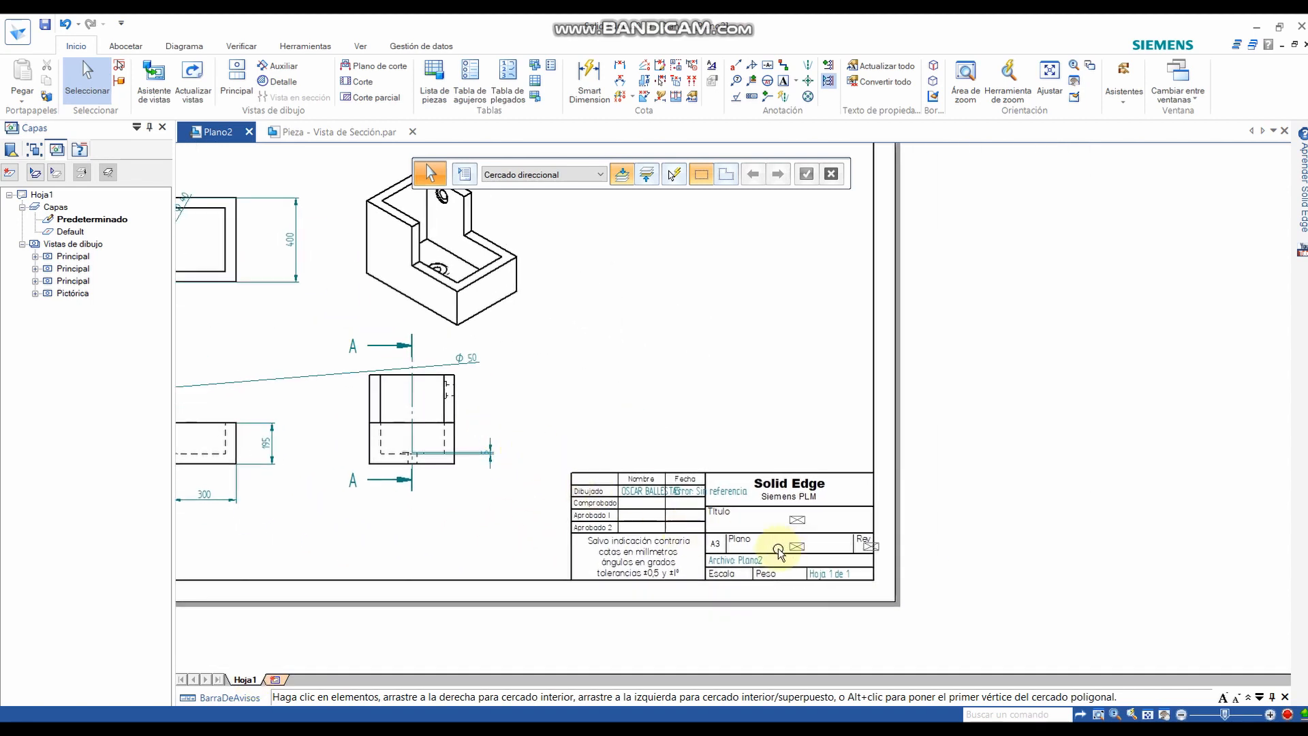
scroll(711, 547, up, 5)
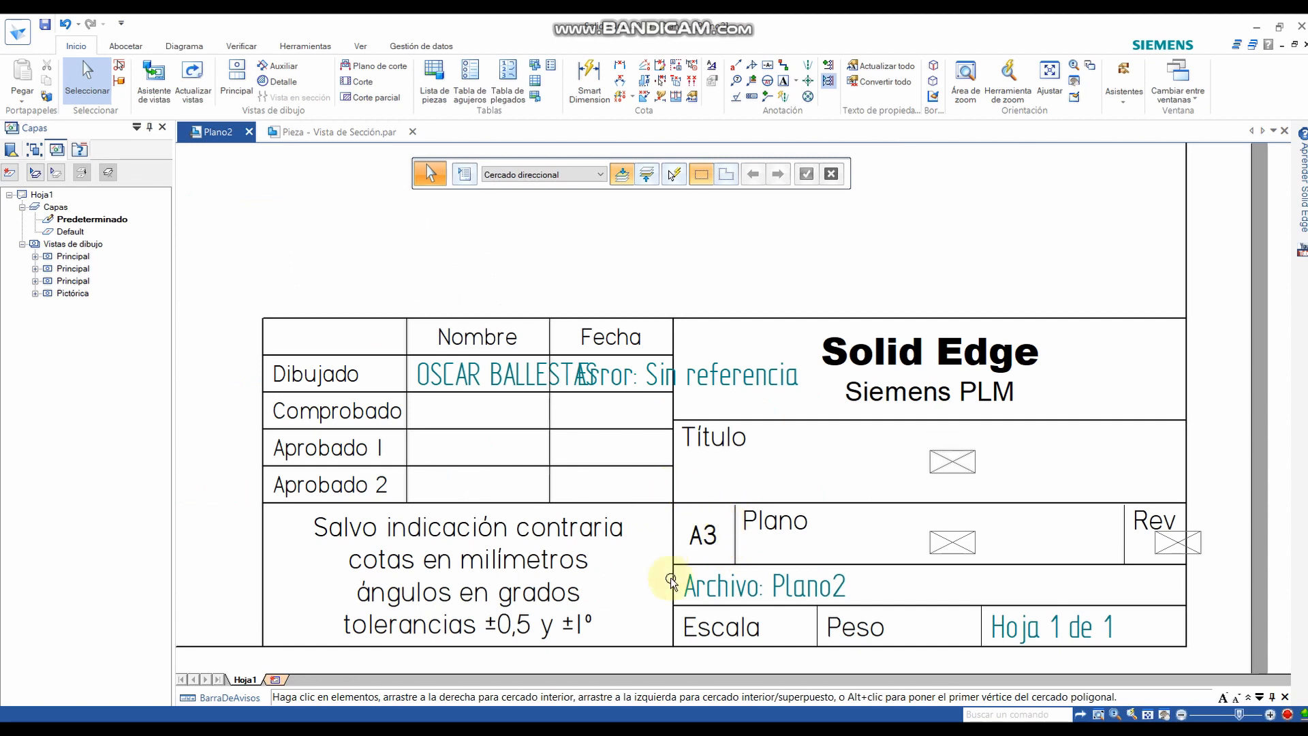
scroll(712, 566, down, 3)
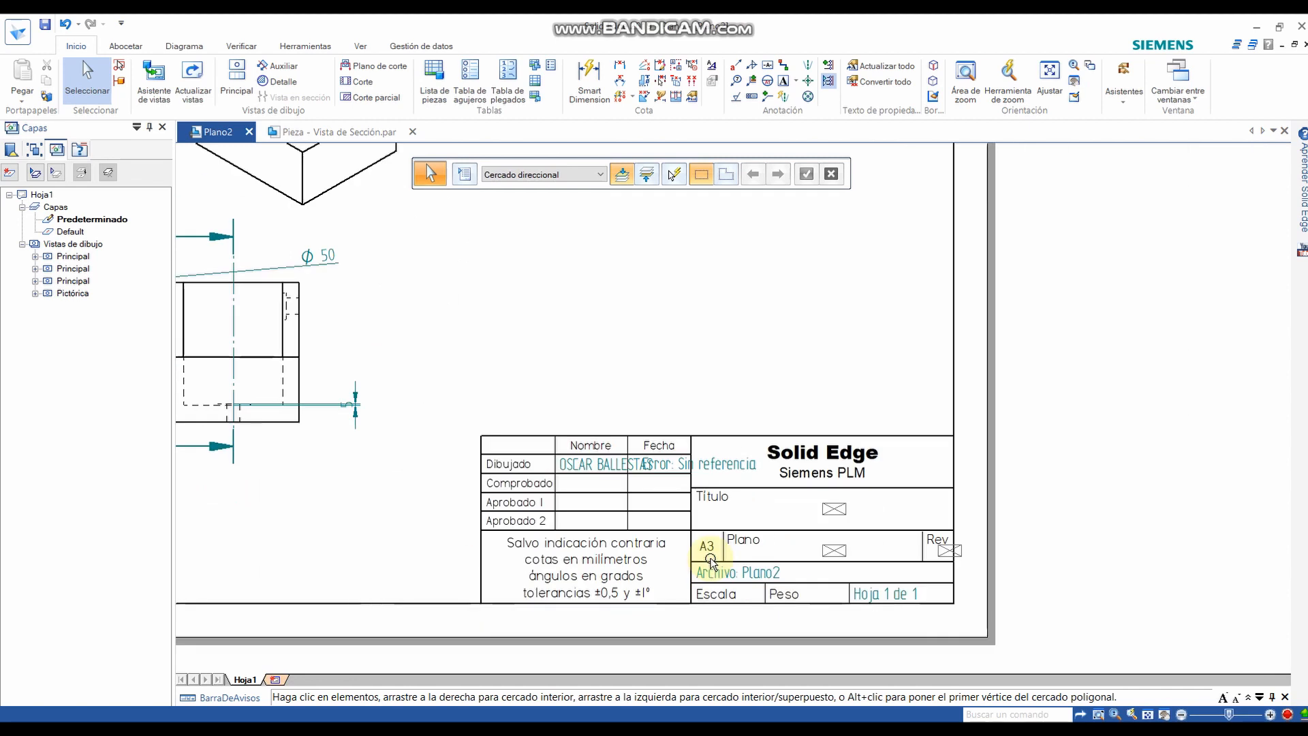
scroll(578, 584, down, 2)
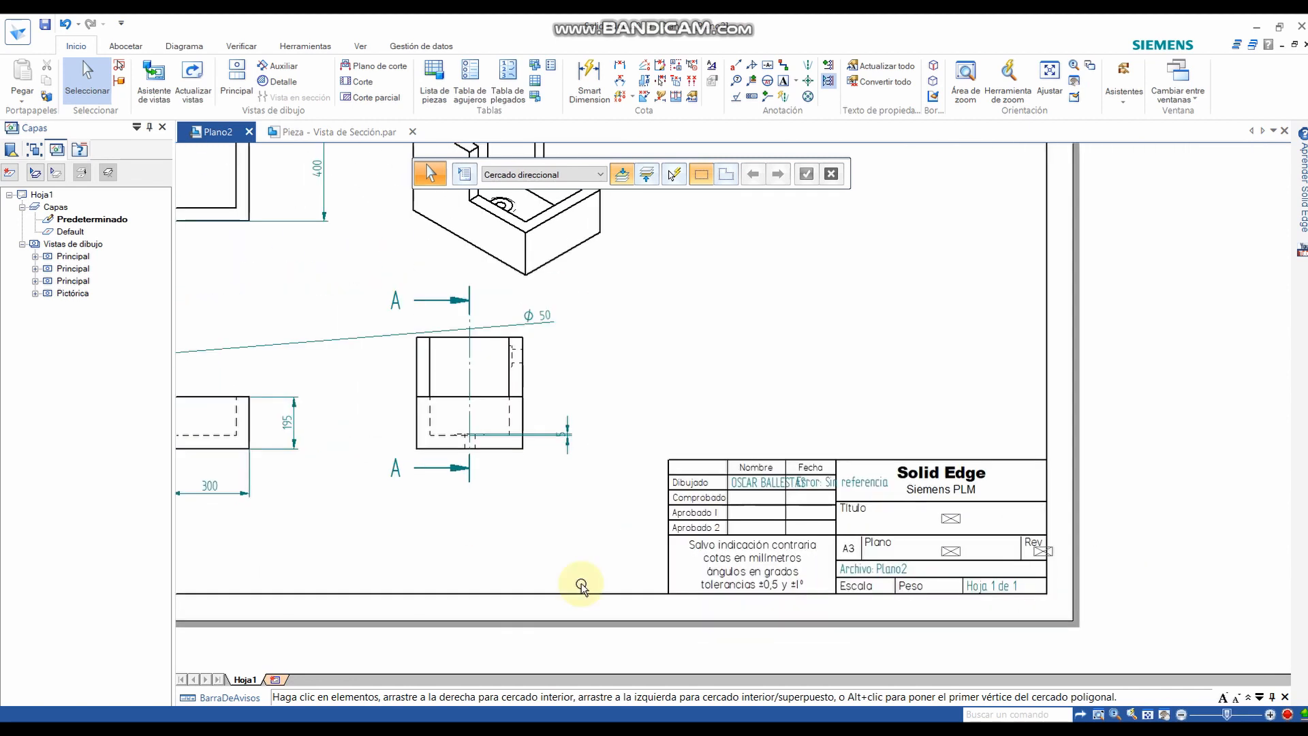
- Open the setup of sheet Hoja1 and set its standard size to A2 Vertical (420mm X 594mm)
right_click(255, 683)
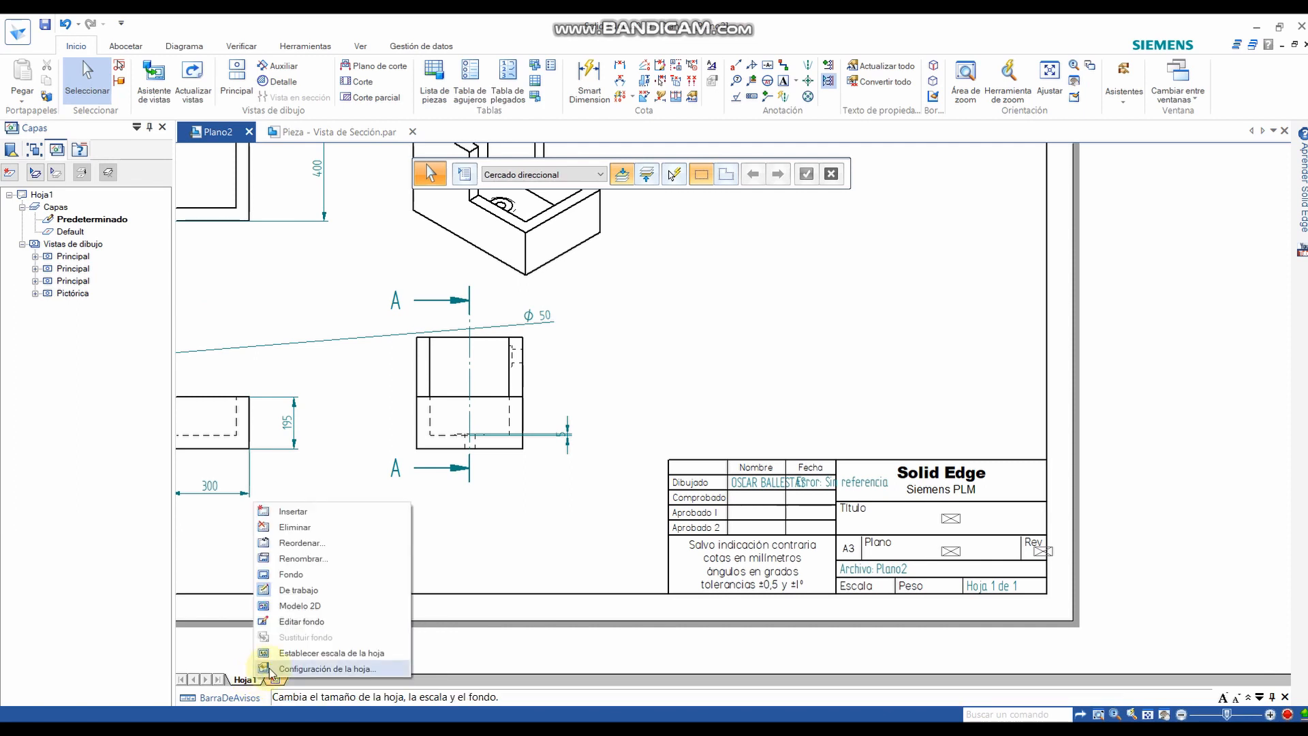
click(268, 671)
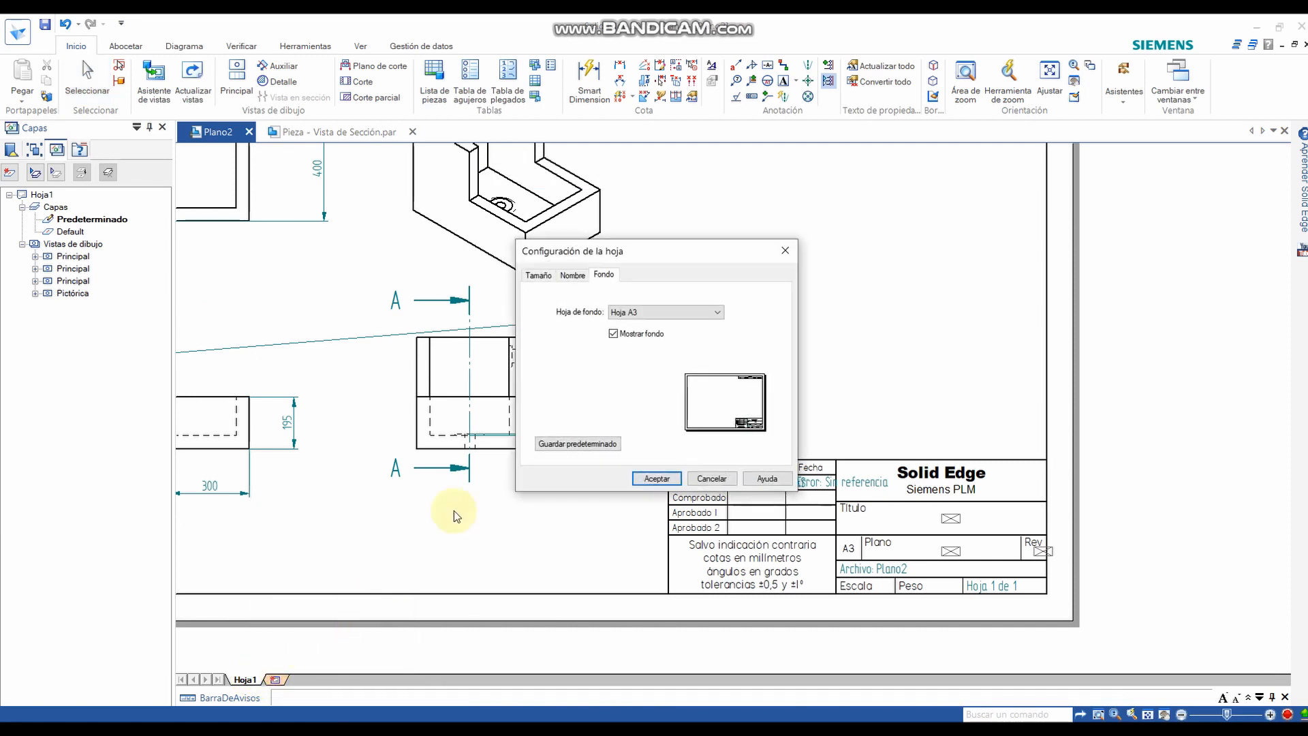
click(535, 276)
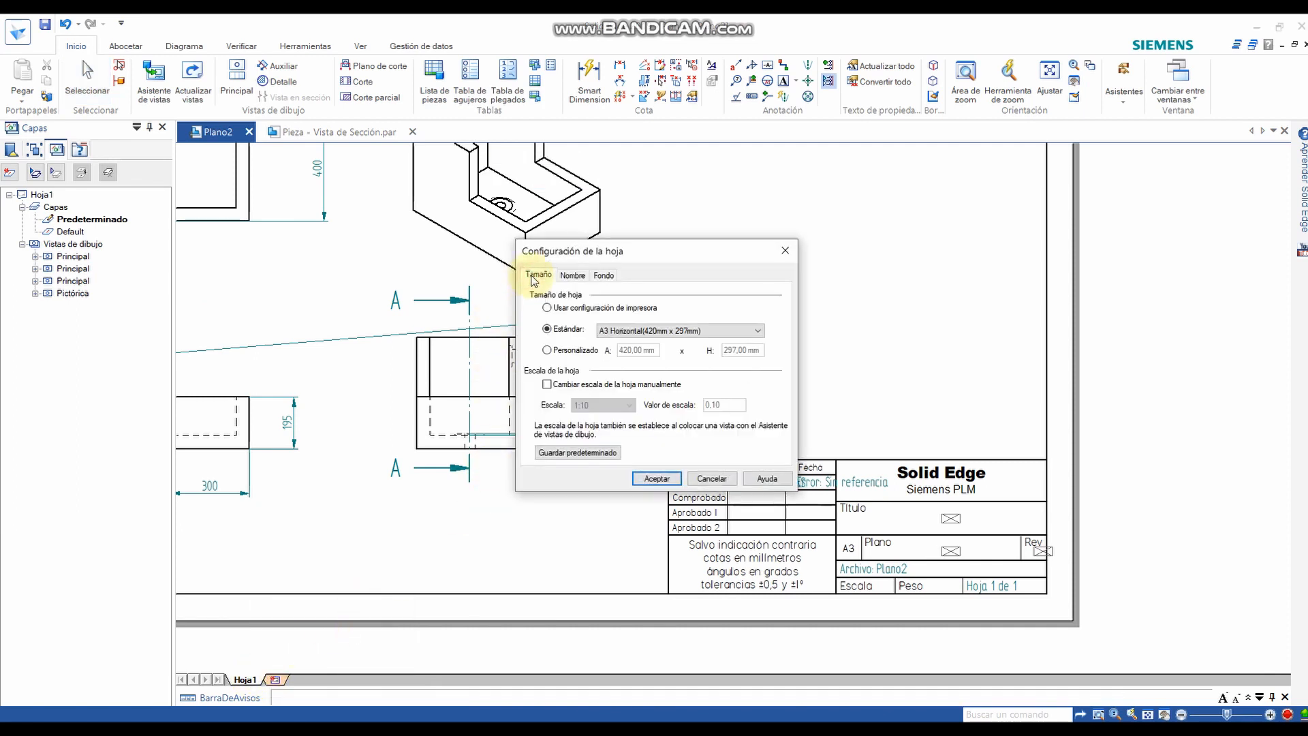
click(572, 275)
click(603, 276)
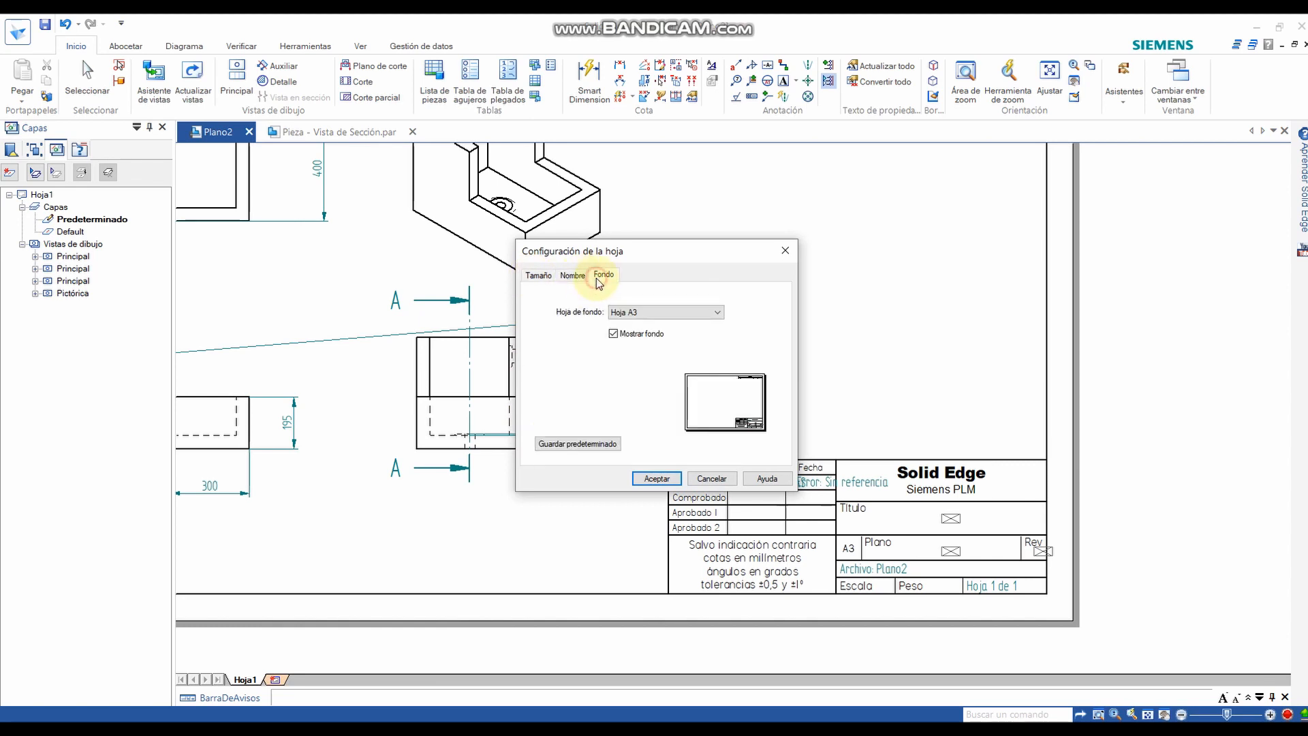
click(537, 277)
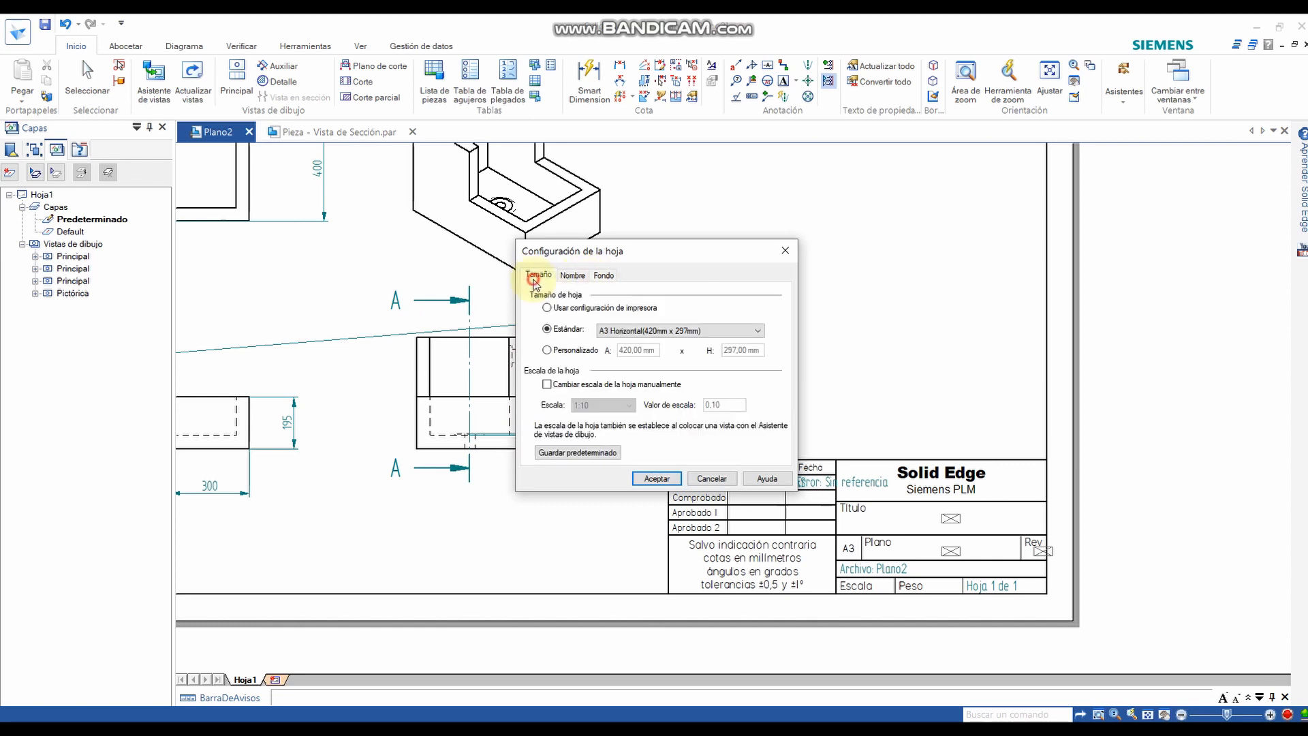
click(609, 330)
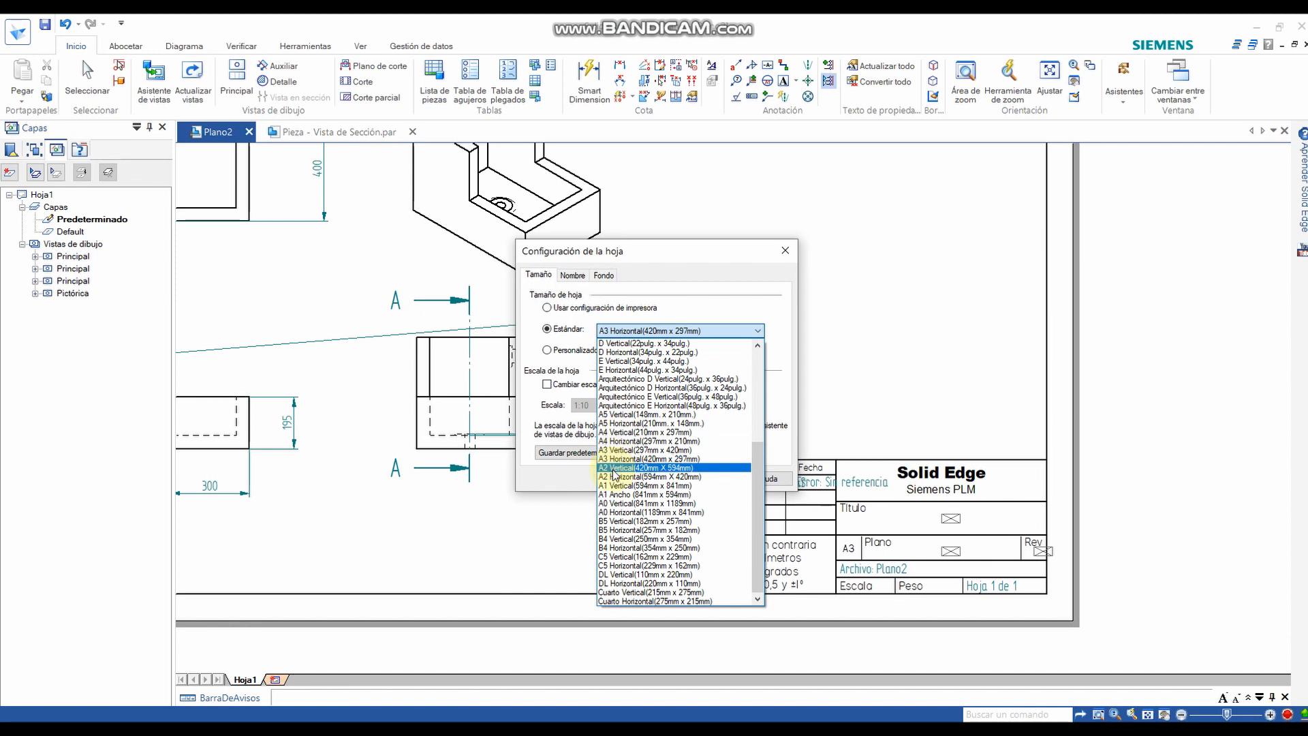
click(615, 468)
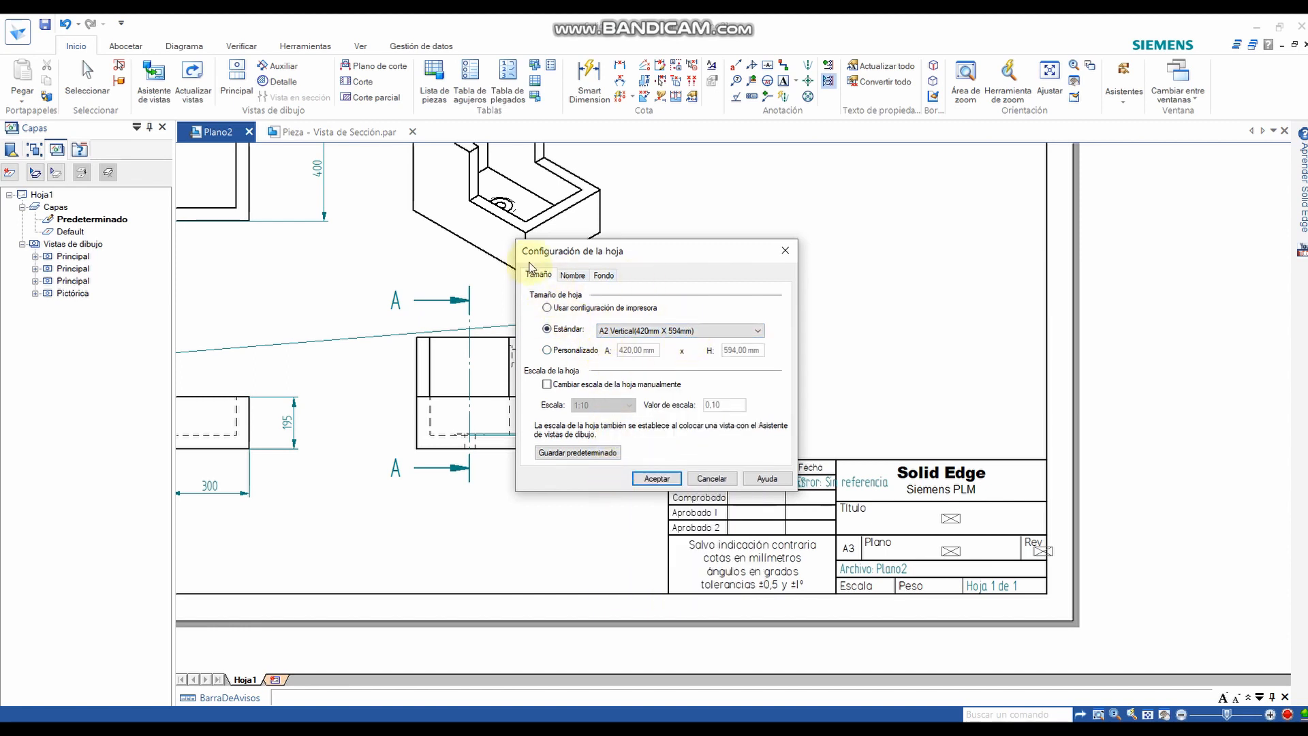
- Set the background sheet to Hoja A2 and apply the sheet setup
click(603, 275)
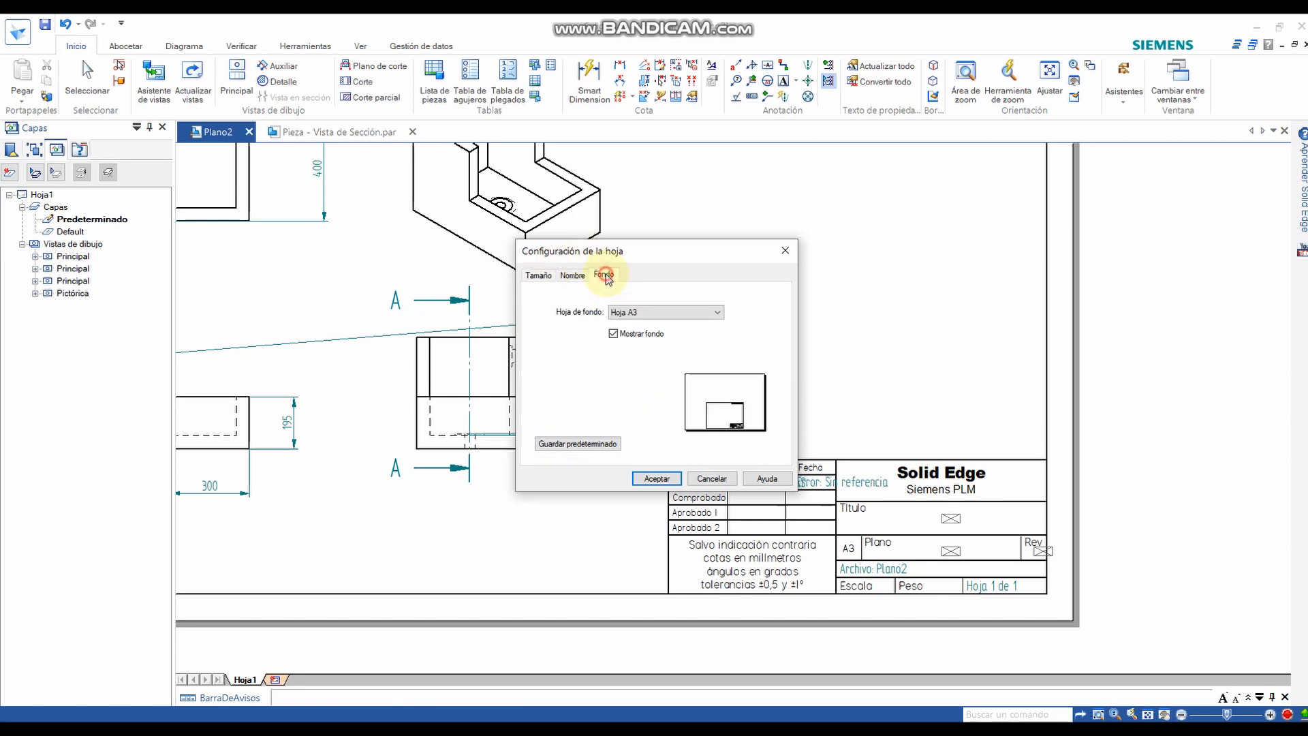
click(628, 312)
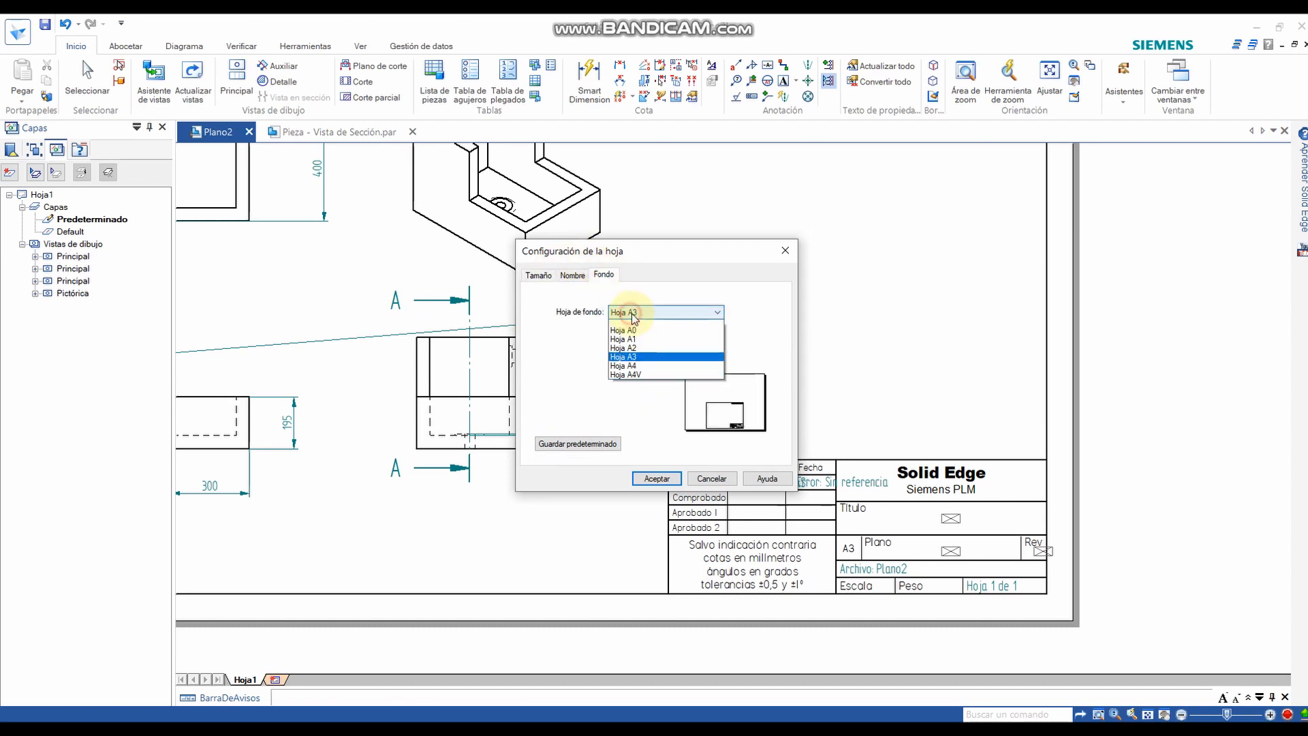
click(633, 352)
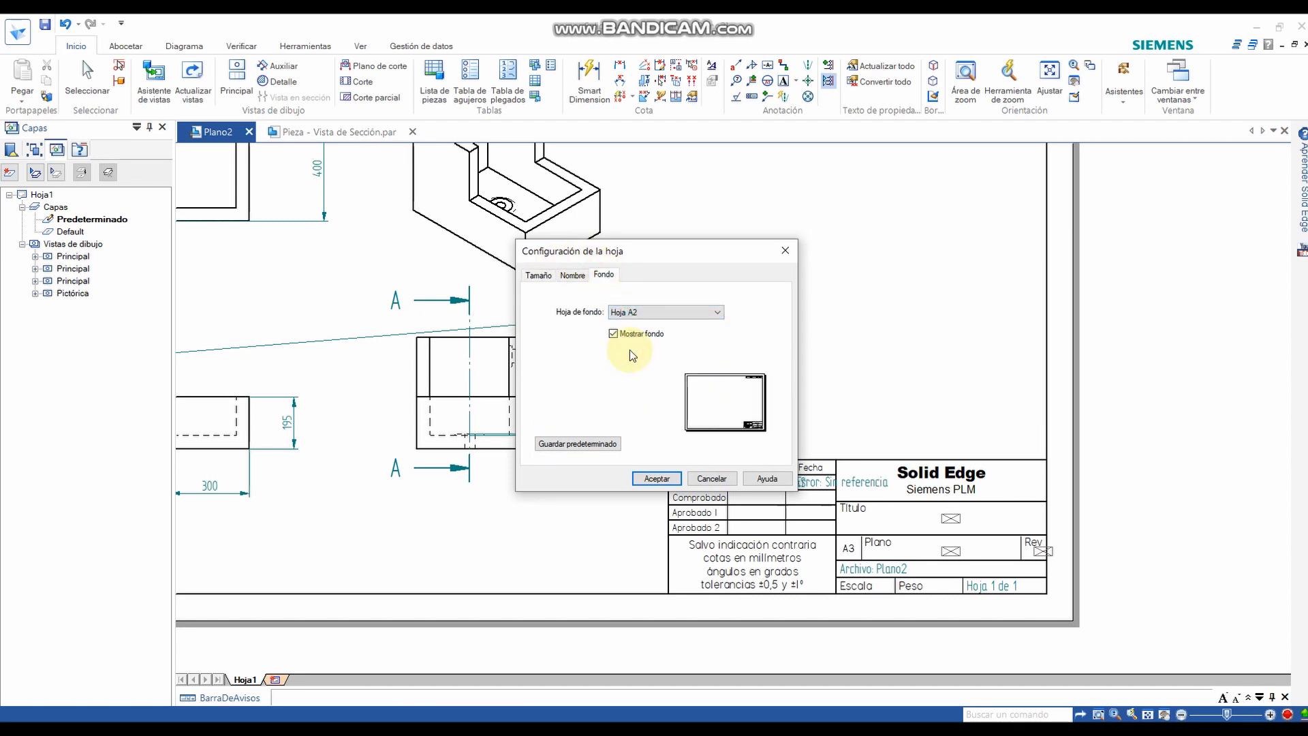
click(654, 478)
- Move all drawing views and their dimensions together, up and right toward the middle of the sheet
scroll(631, 468, down, 3)
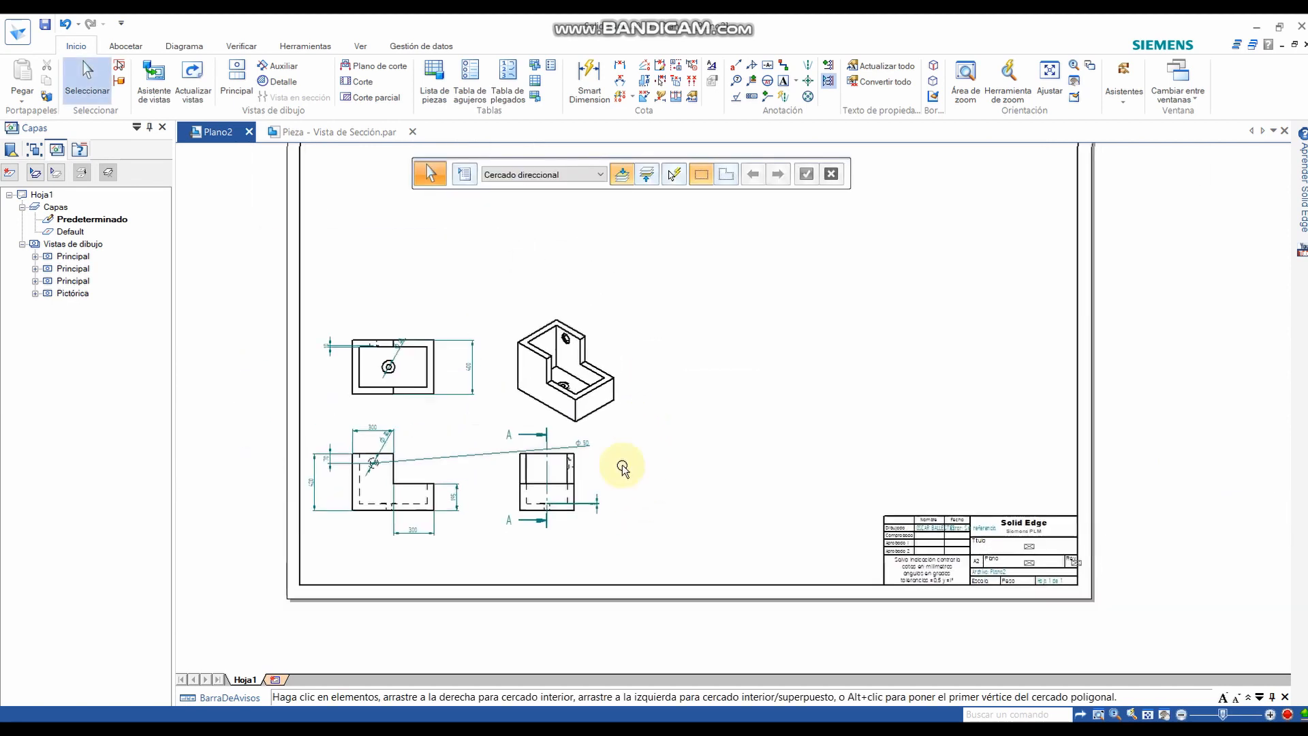
middle_drag(622, 466, 619, 476)
scroll(641, 388, down, 2)
middle_drag(639, 386, 631, 410)
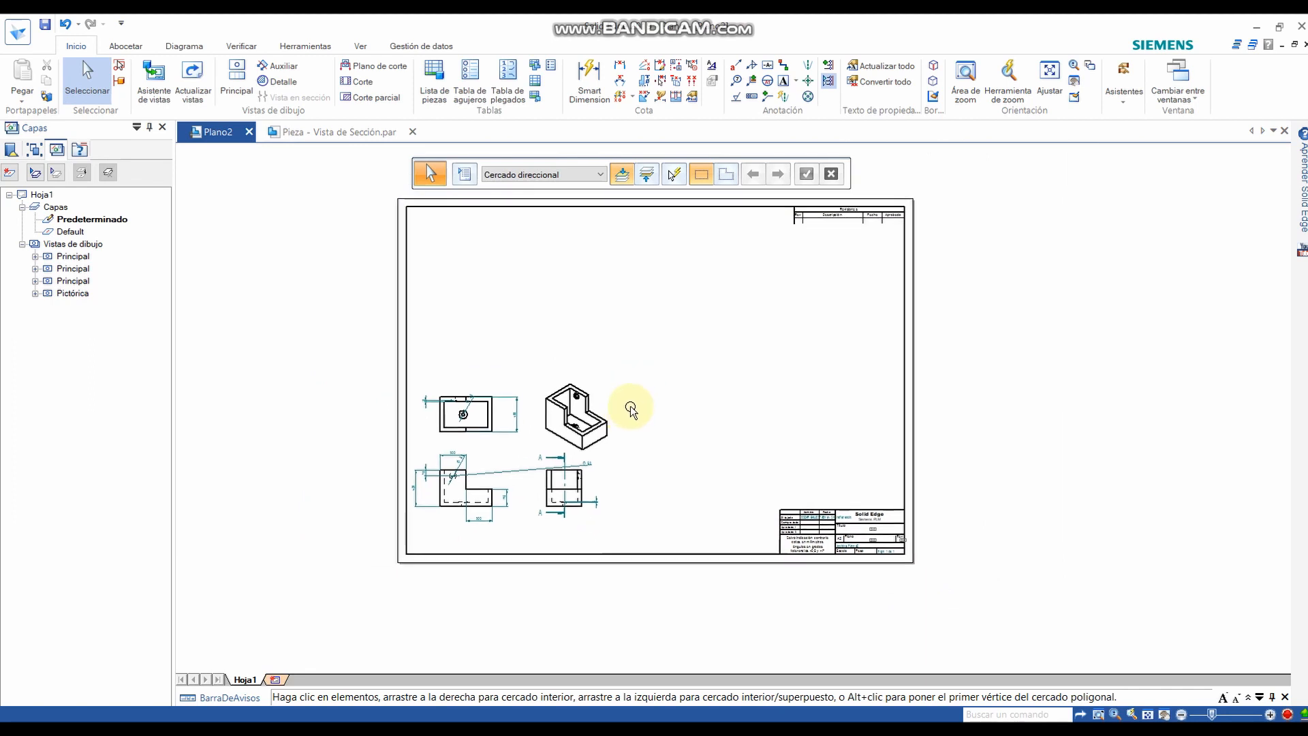
drag(361, 342, 761, 580)
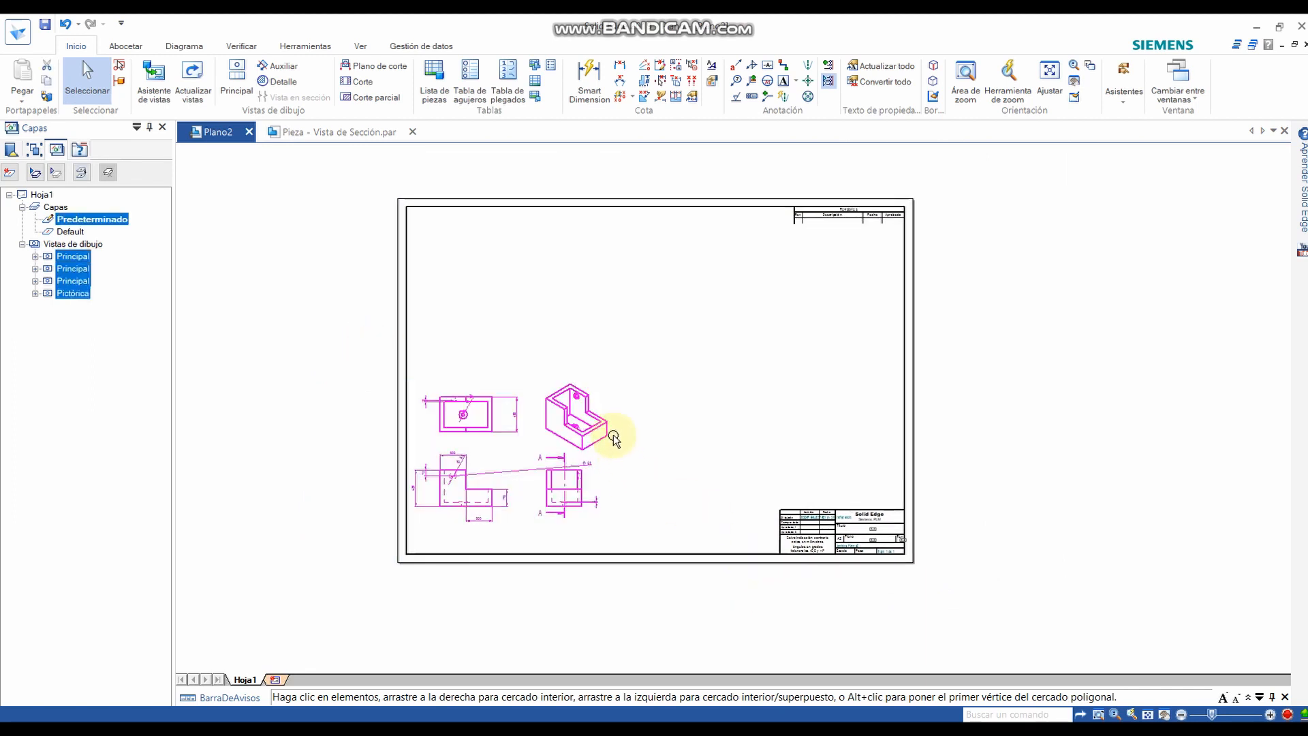
drag(599, 424, 662, 376)
scroll(688, 455, up, 1)
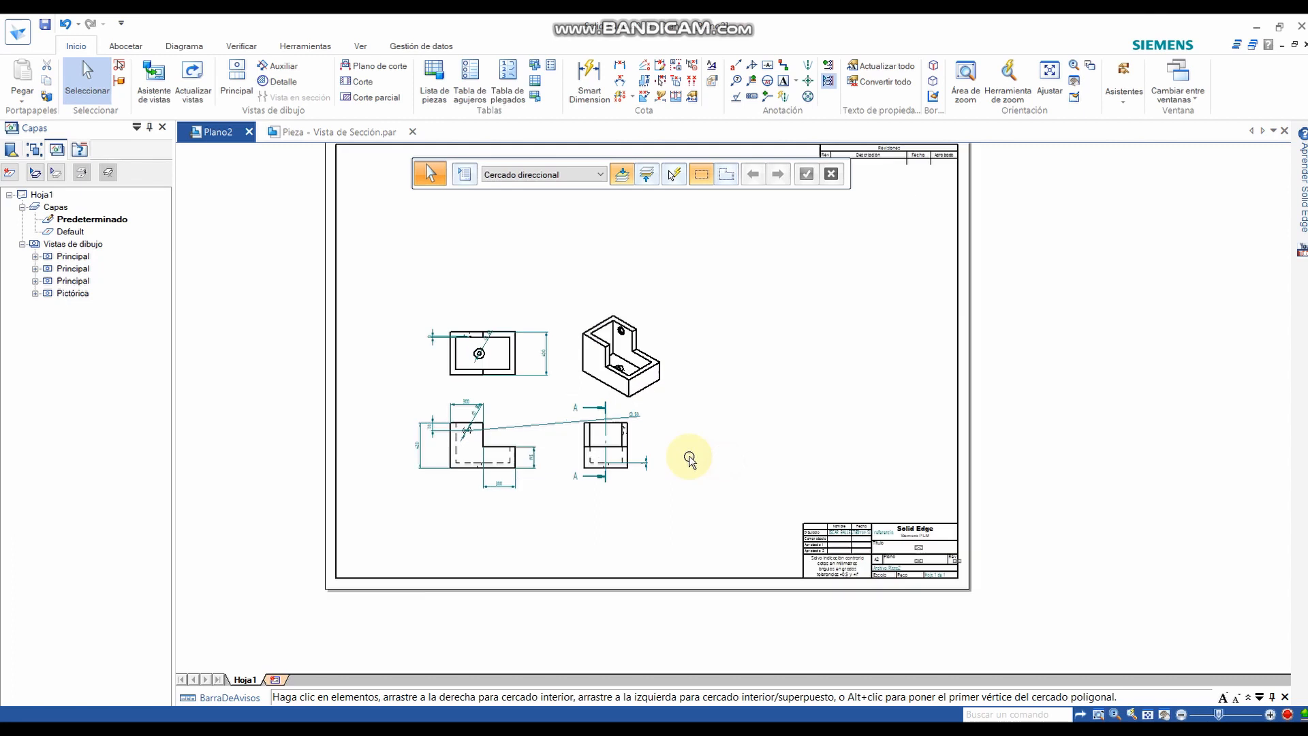
- Set the scale of the aligned standard views and of the pictorial view to 1:5
click(520, 344)
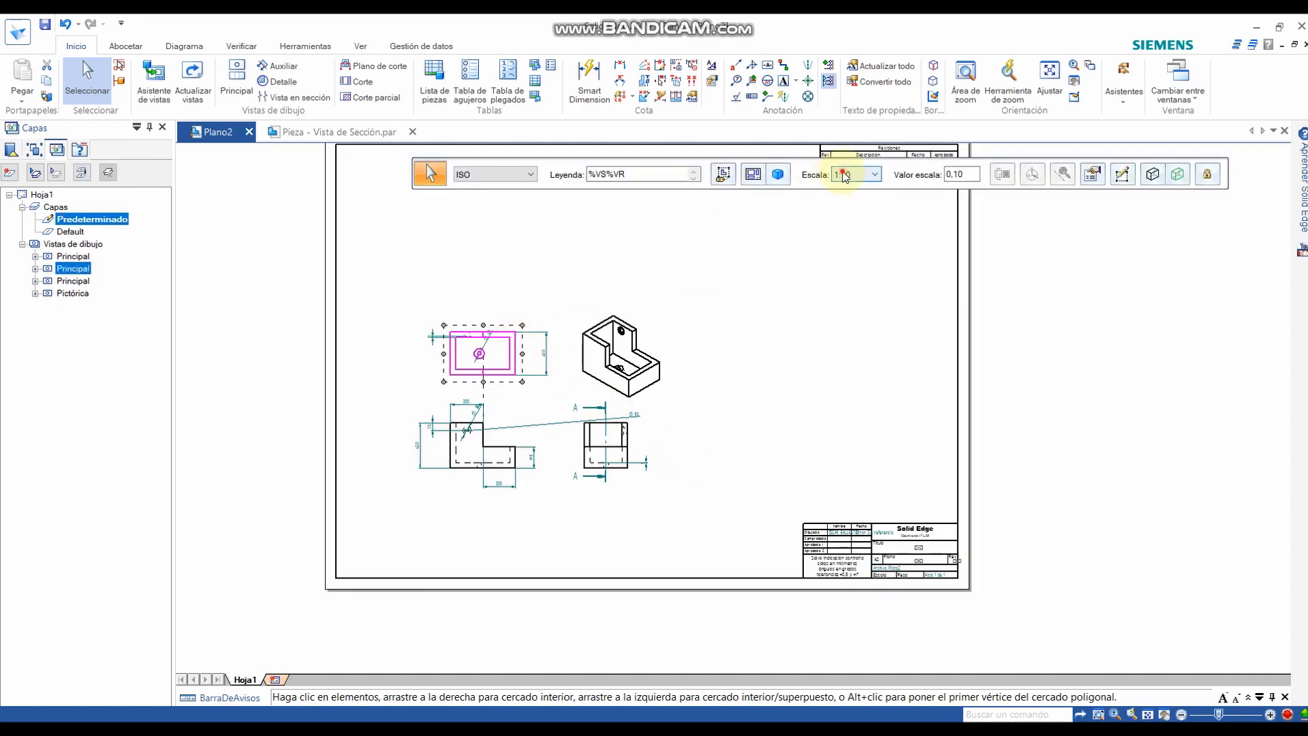
click(844, 175)
click(843, 261)
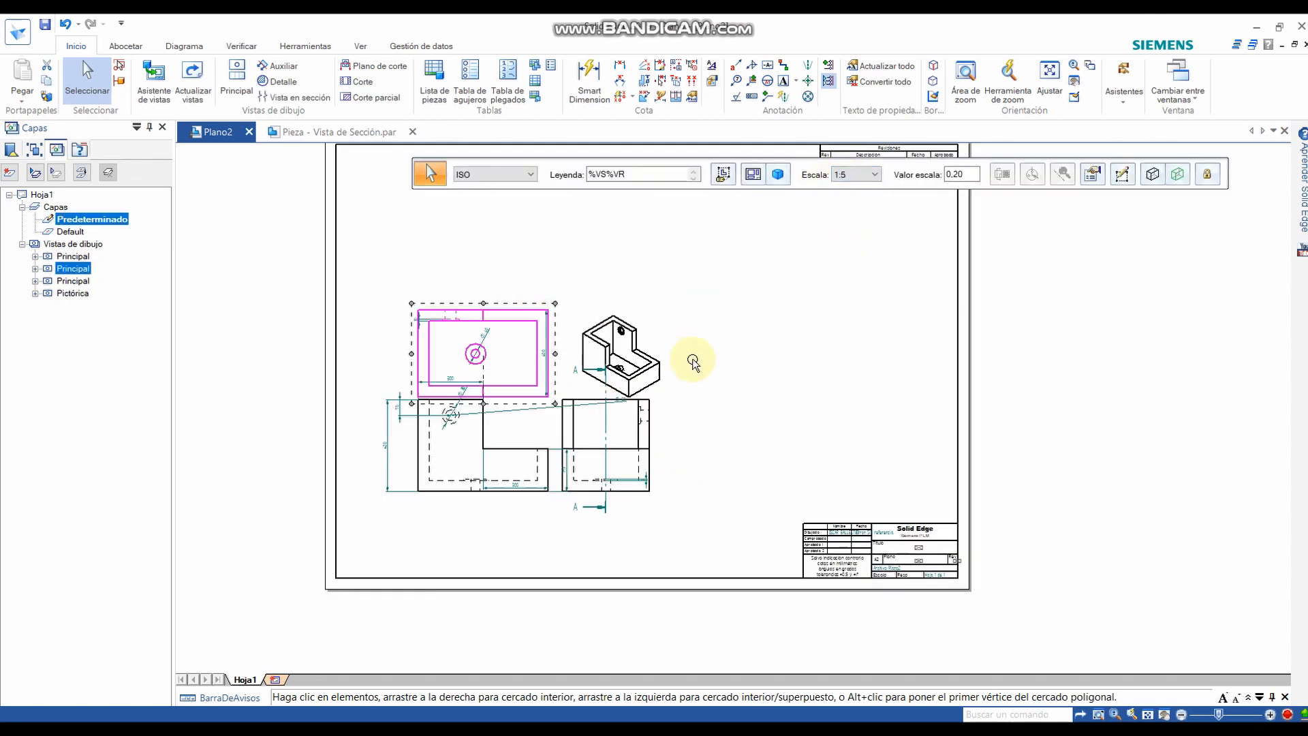
click(653, 364)
click(845, 175)
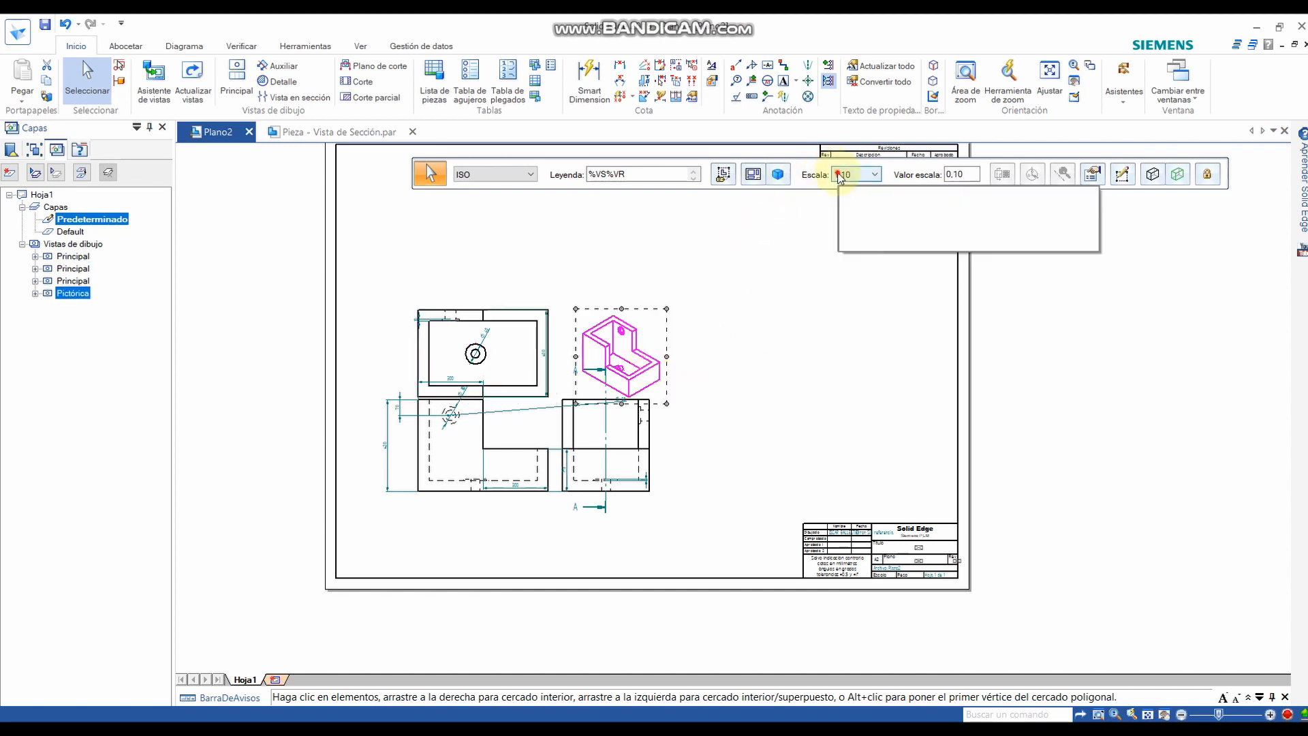
click(841, 259)
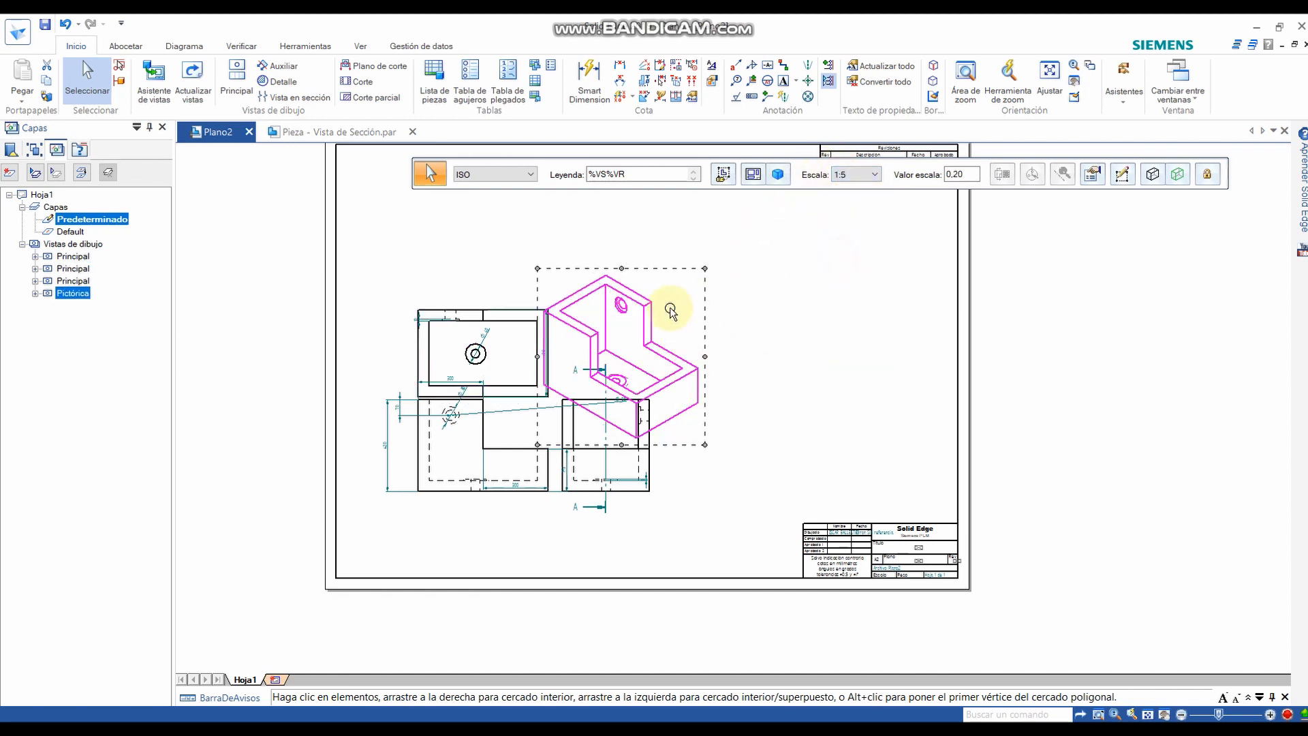
- Reposition the pictorial view up and right, and move the right-side view right and down with the aligned front view
drag(667, 301, 765, 254)
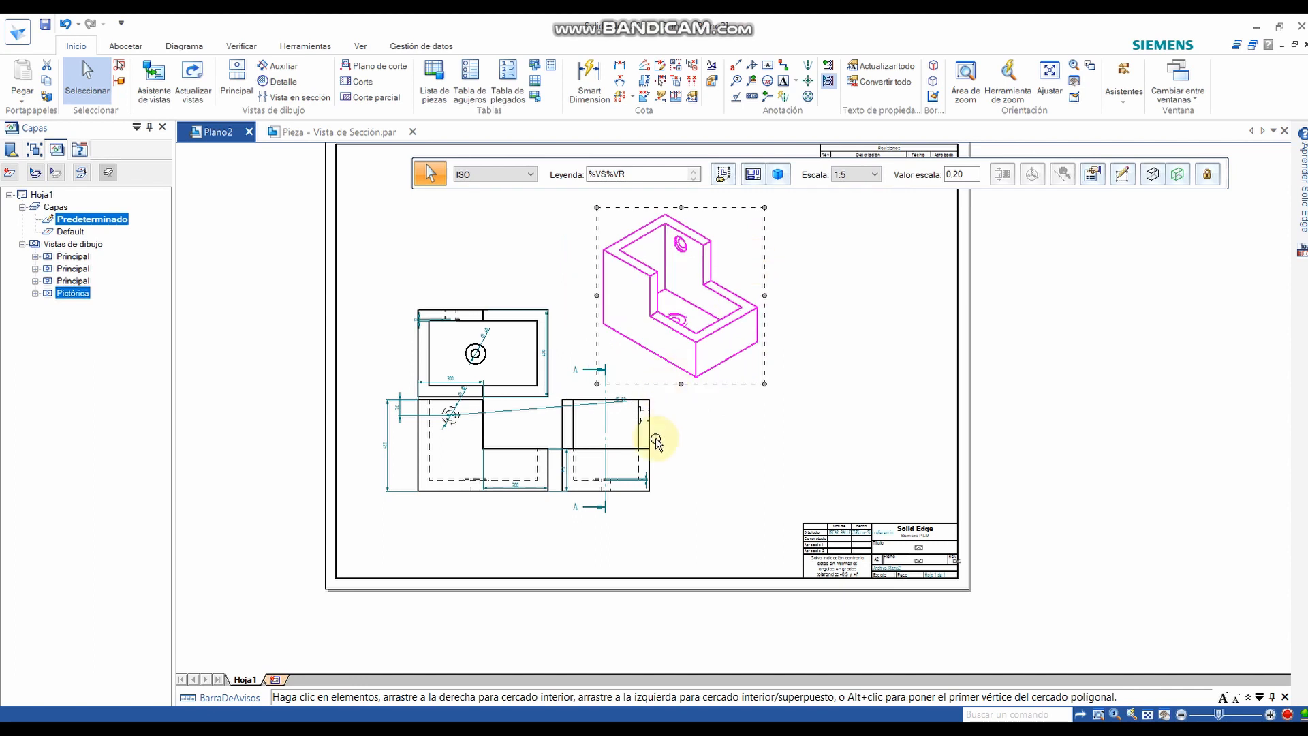
drag(653, 437, 718, 467)
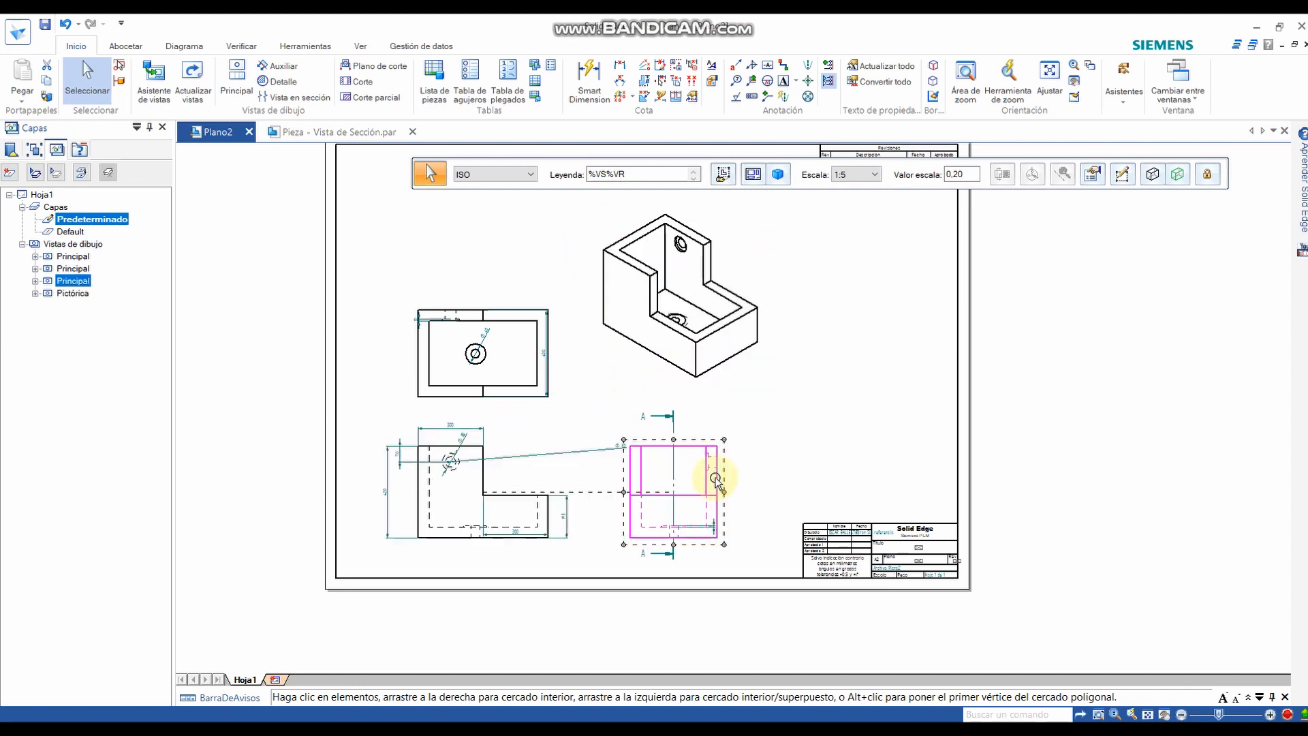
click(568, 421)
- Move the Ø 50 hole dimension close to the front view and remove the A-A cutting plane from the right-side view
scroll(607, 449, up, 7)
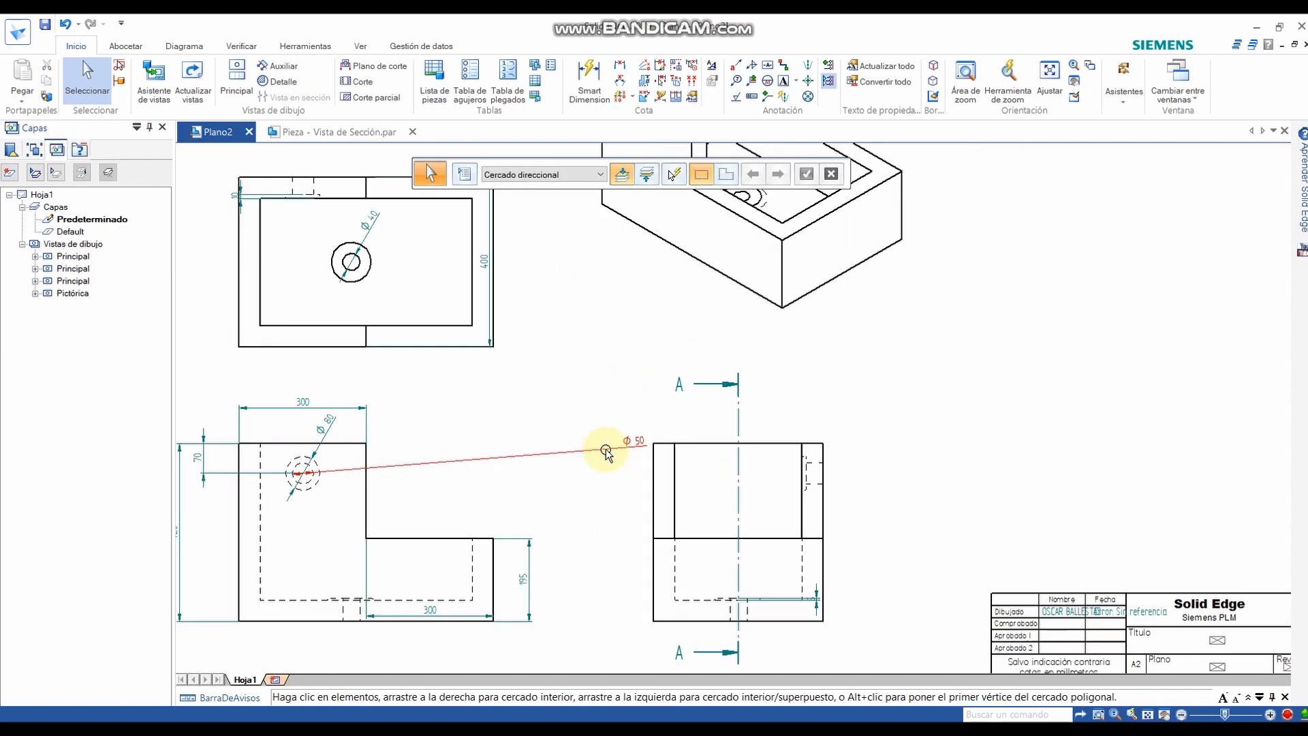
click(653, 436)
scroll(654, 434, down, 4)
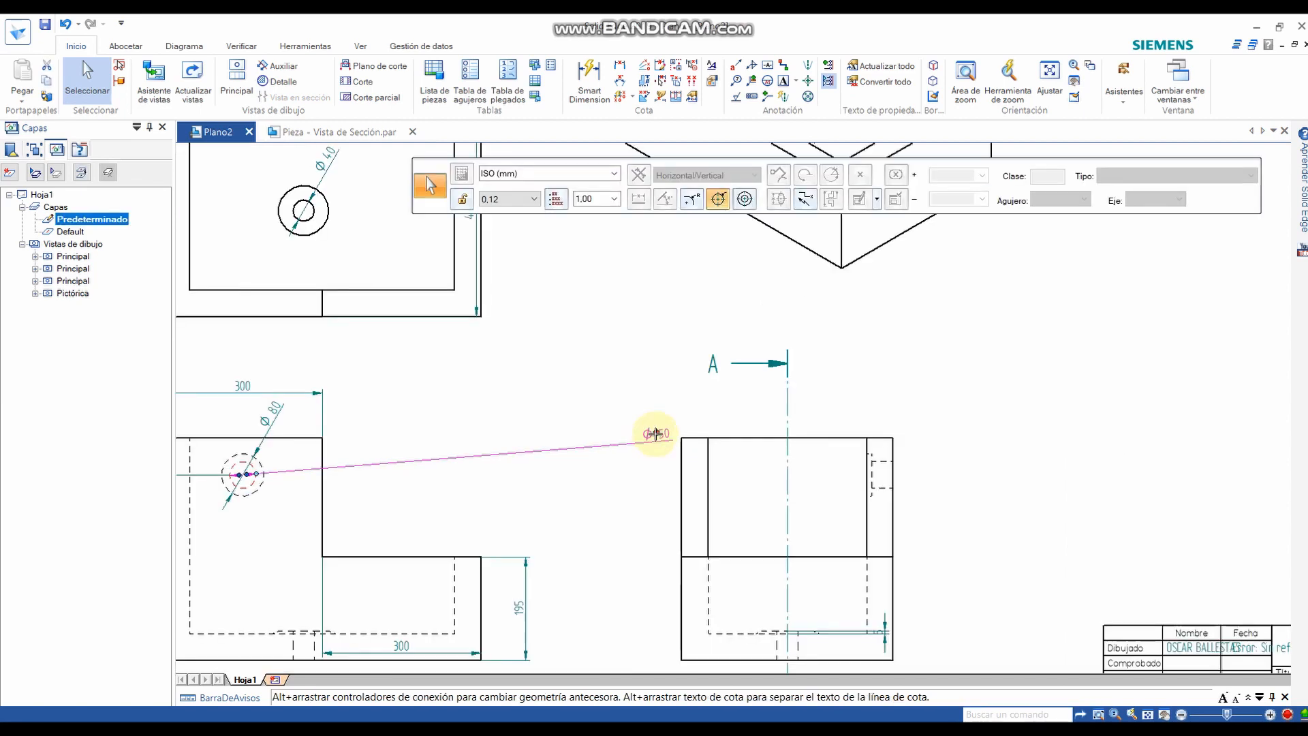
drag(656, 430, 406, 447)
scroll(409, 442, down, 2)
scroll(436, 424, down, 2)
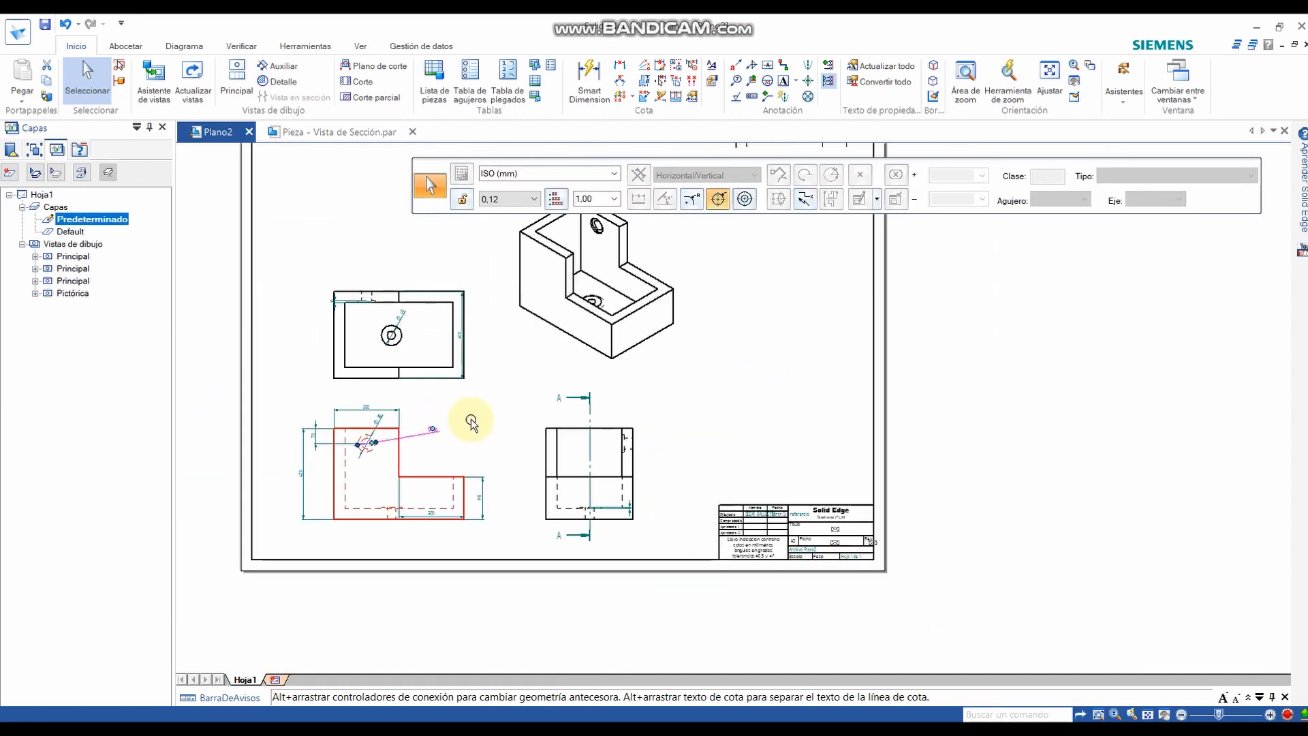
click(490, 359)
scroll(491, 359, up, 1)
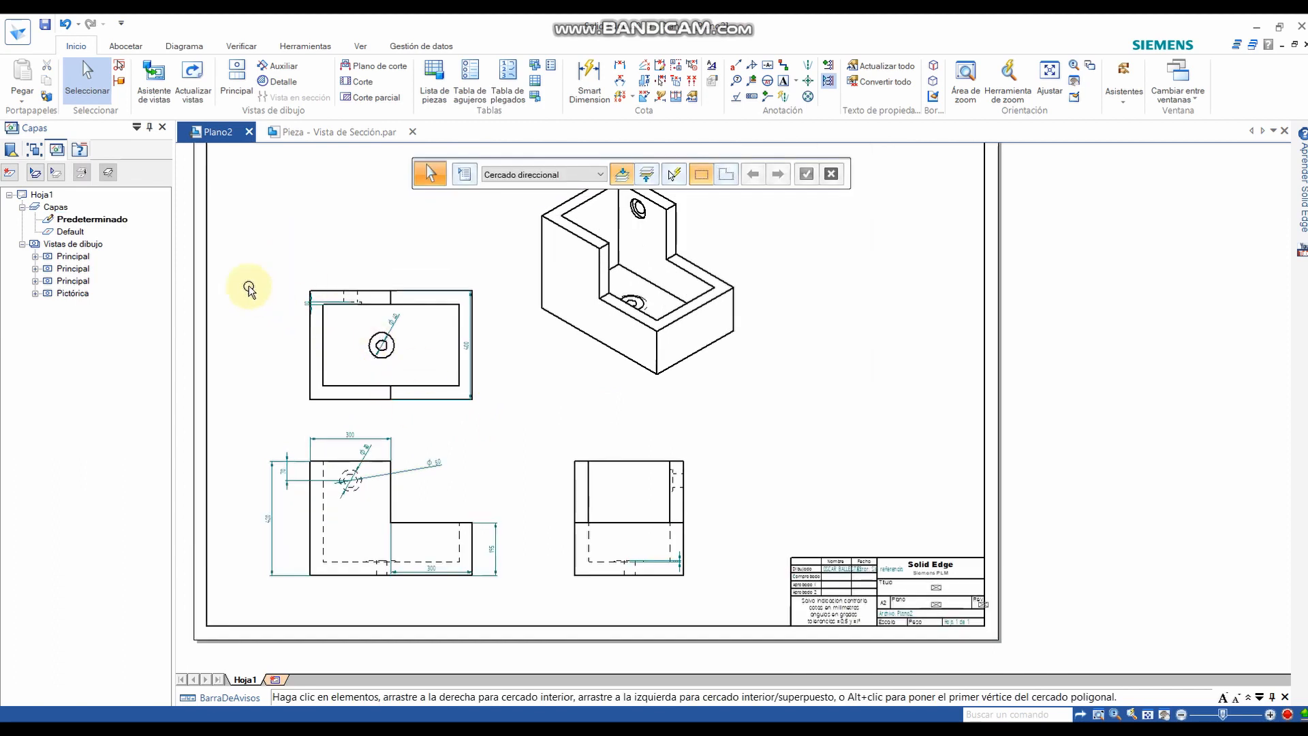
- Examine the dimensions and their placement in the top, front and right-side views
drag(200, 259, 753, 599)
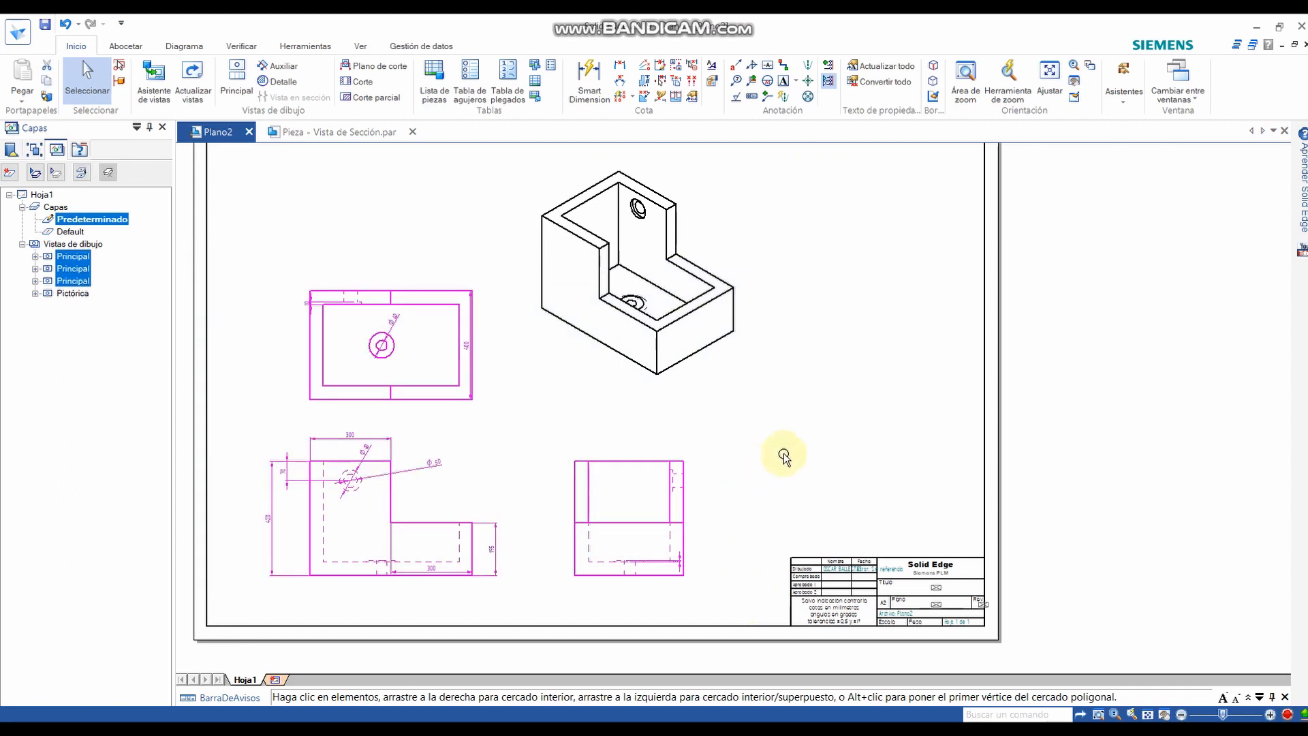
click(783, 453)
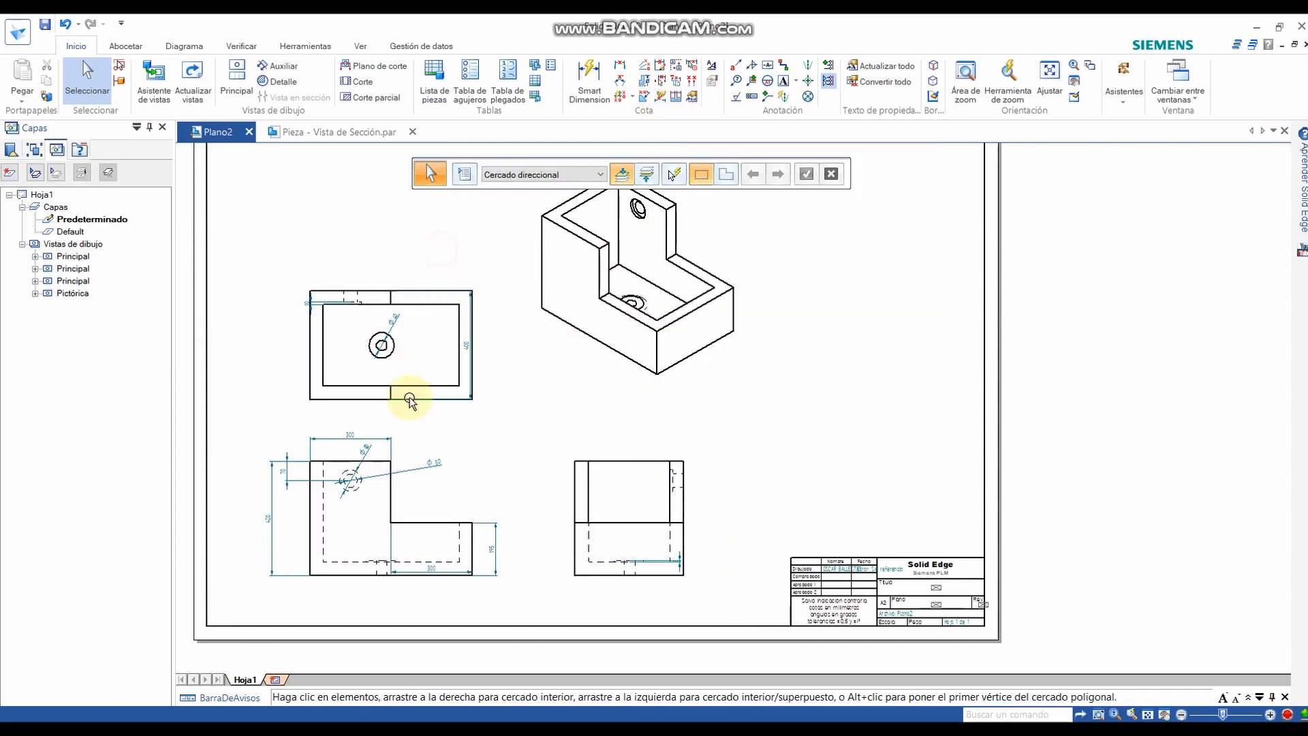
scroll(418, 470, up, 1)
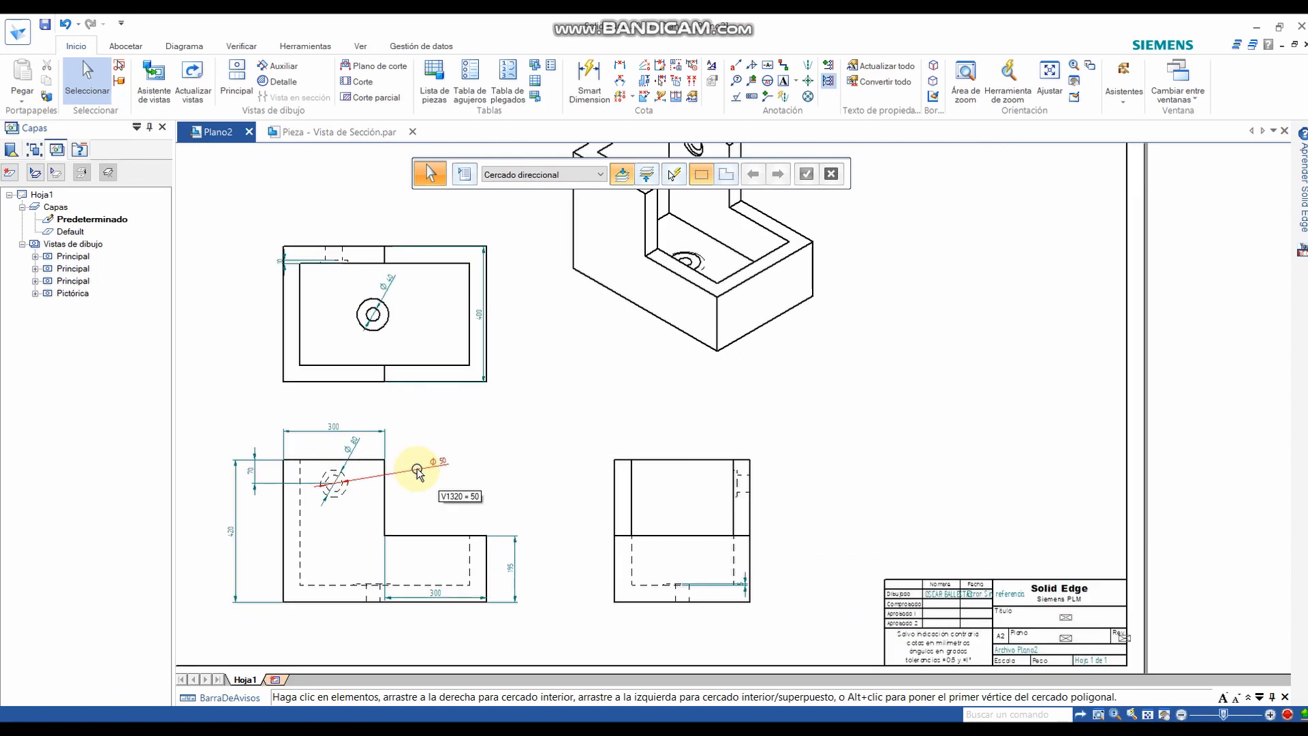
scroll(418, 471, up, 1)
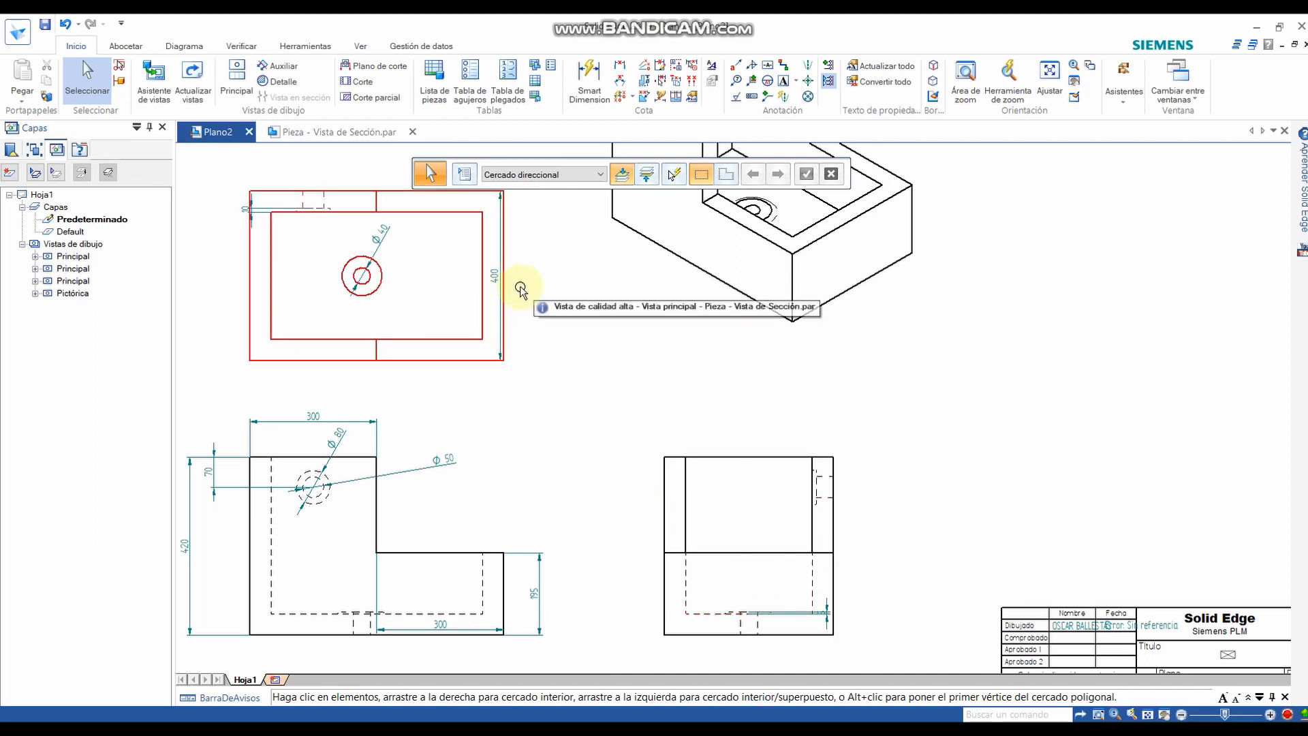
scroll(523, 285, up, 1)
scroll(521, 290, down, 1)
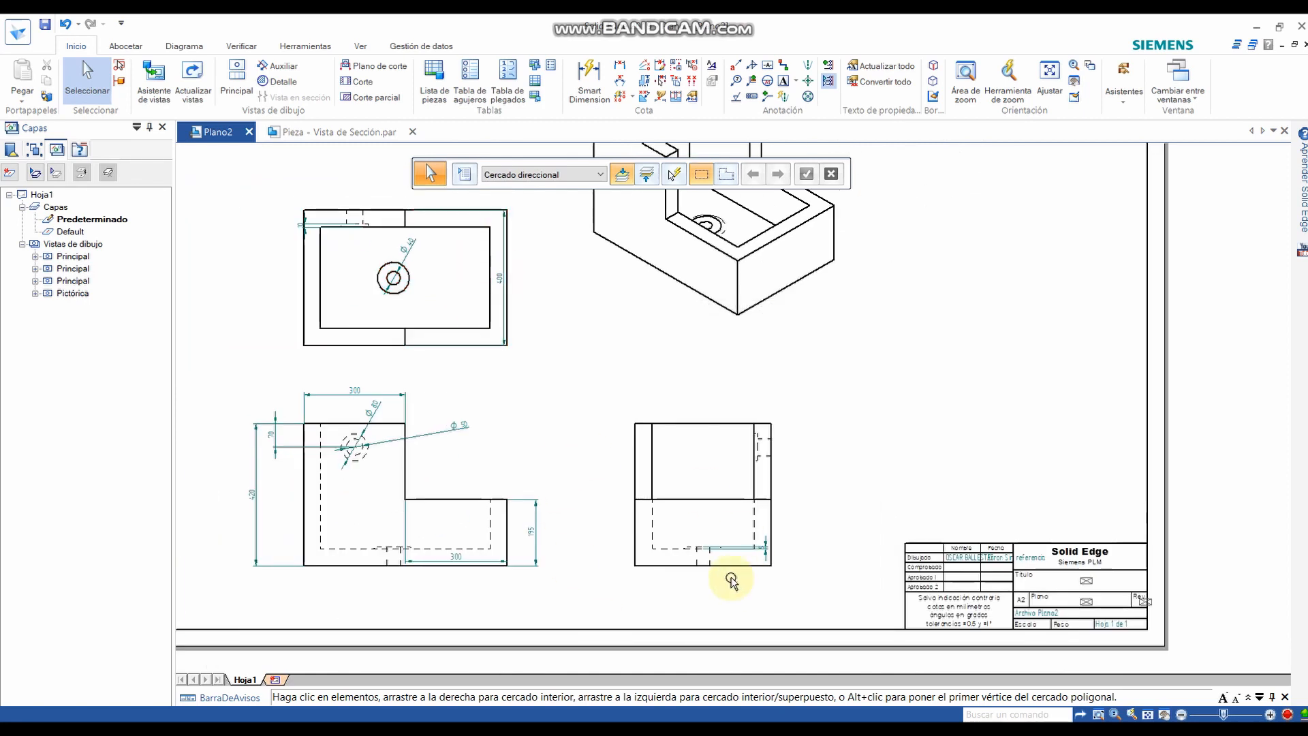
middle_drag(564, 415, 563, 432)
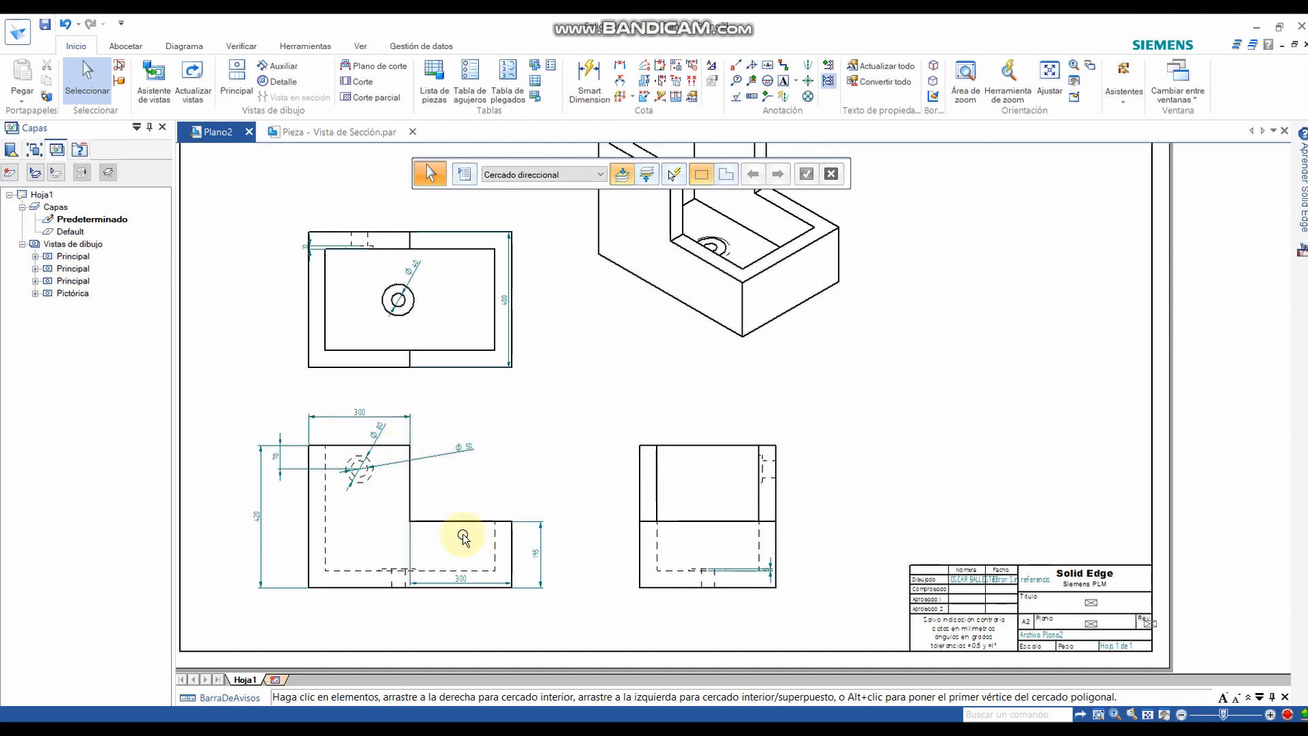
- Move the front view's lower 300 dimension out of the part outline, placing it above the lower step
click(459, 577)
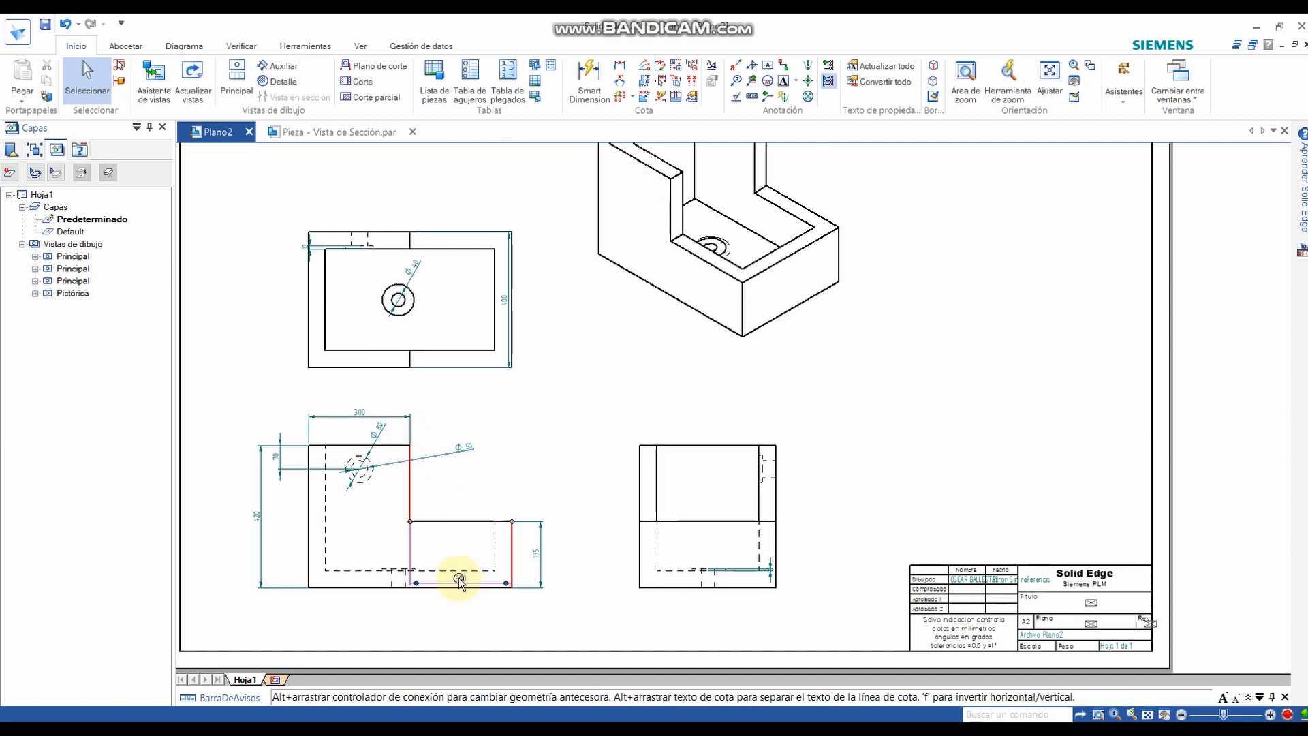
drag(461, 578, 463, 484)
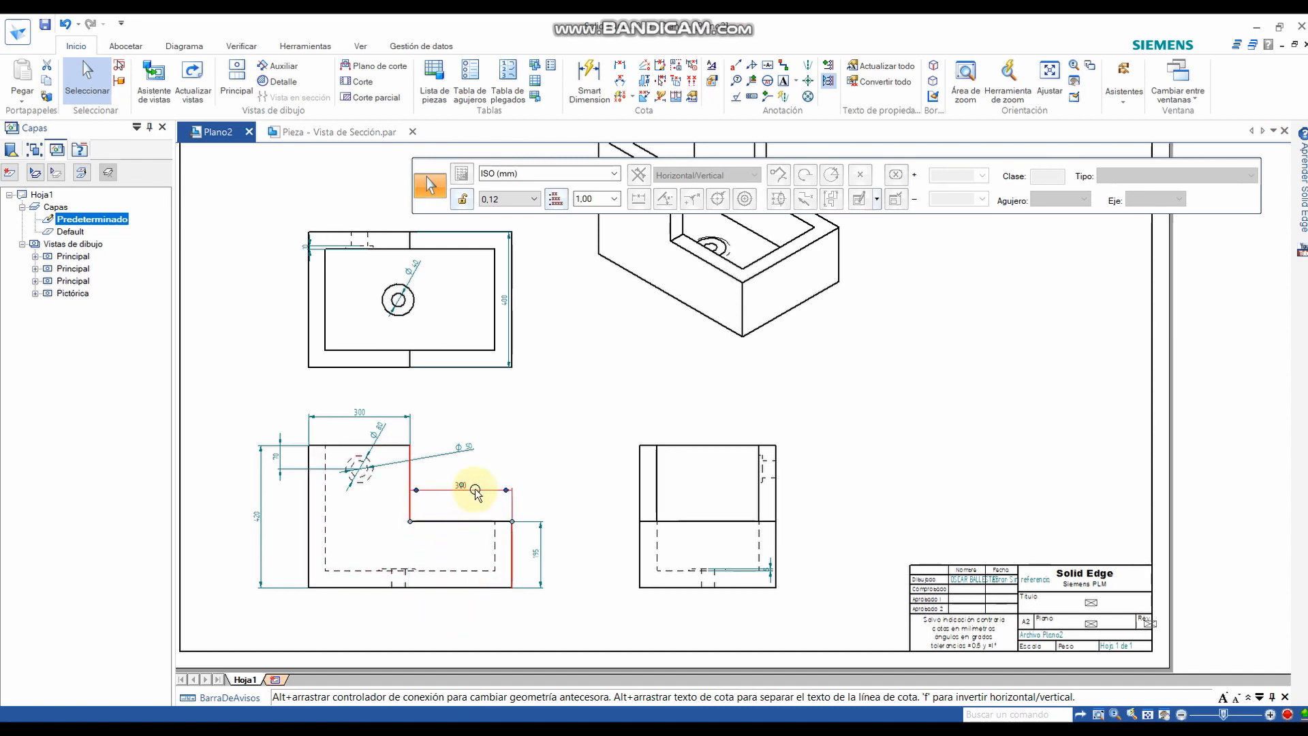
click(524, 456)
click(505, 520)
click(587, 462)
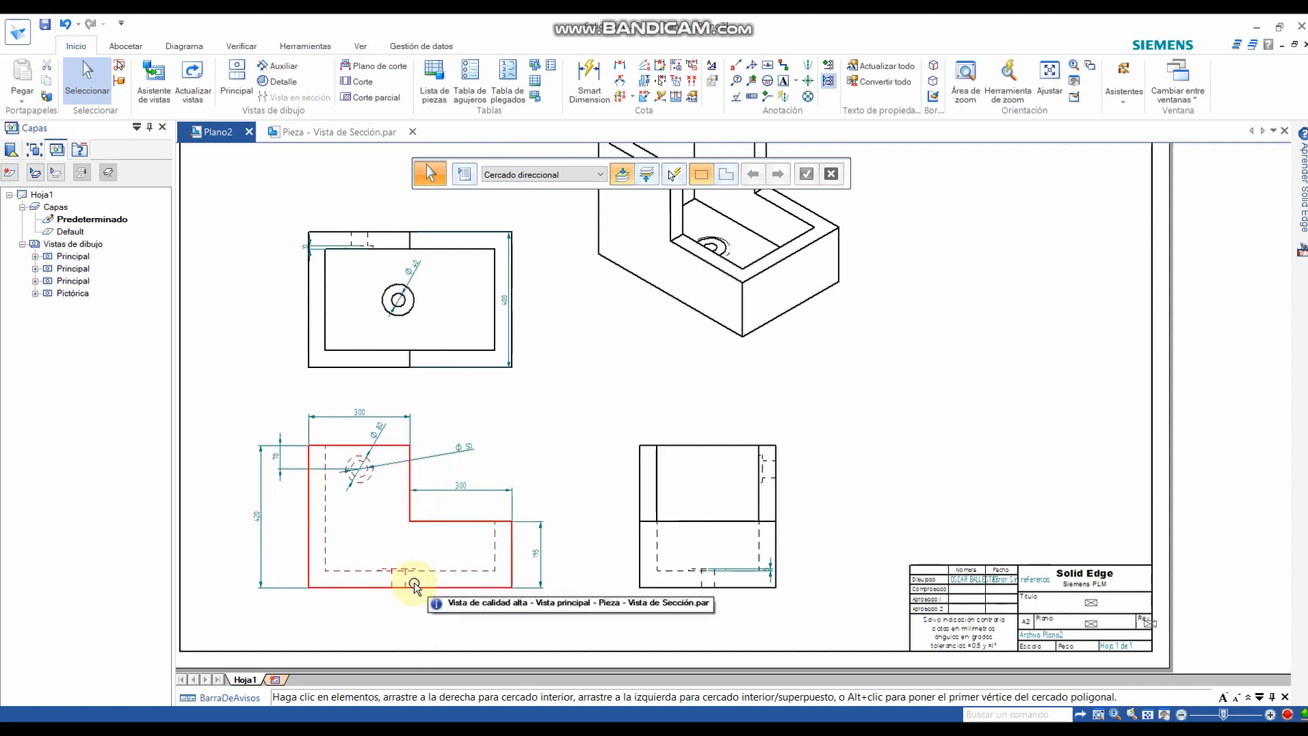
scroll(499, 436, up, 4)
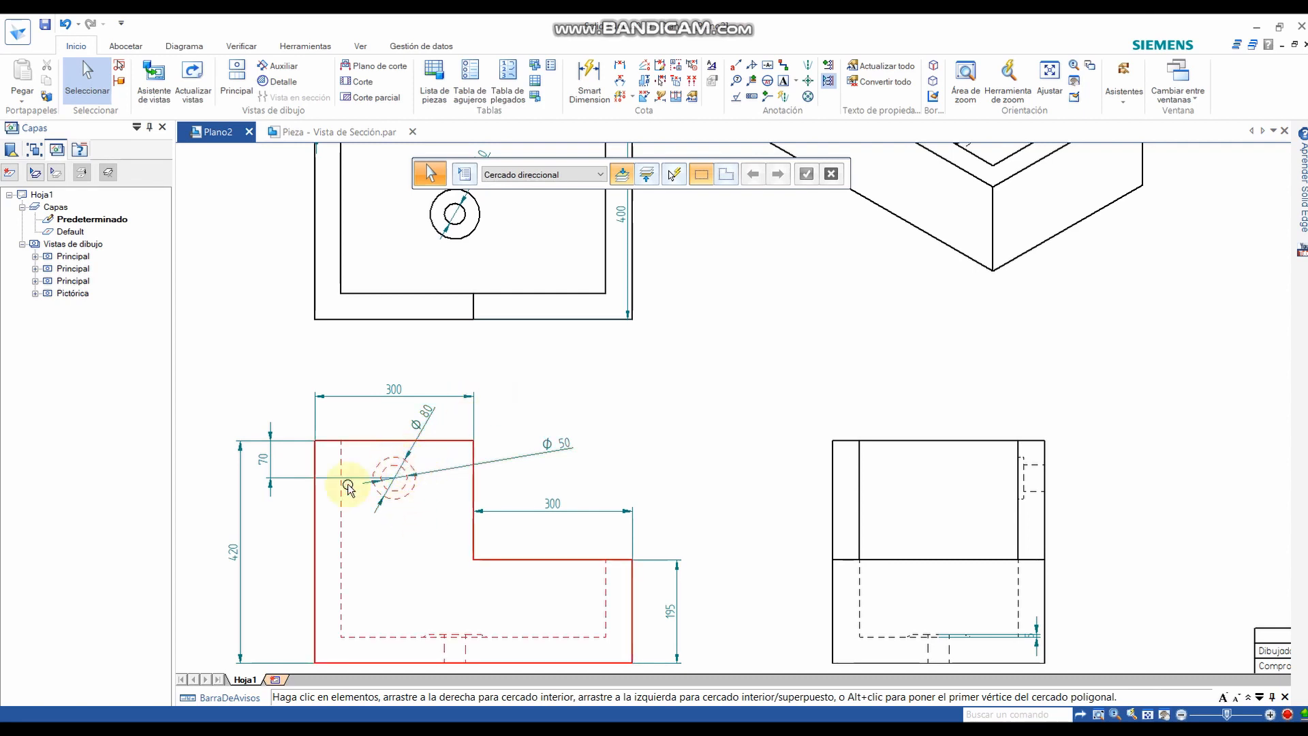
scroll(432, 437, down, 3)
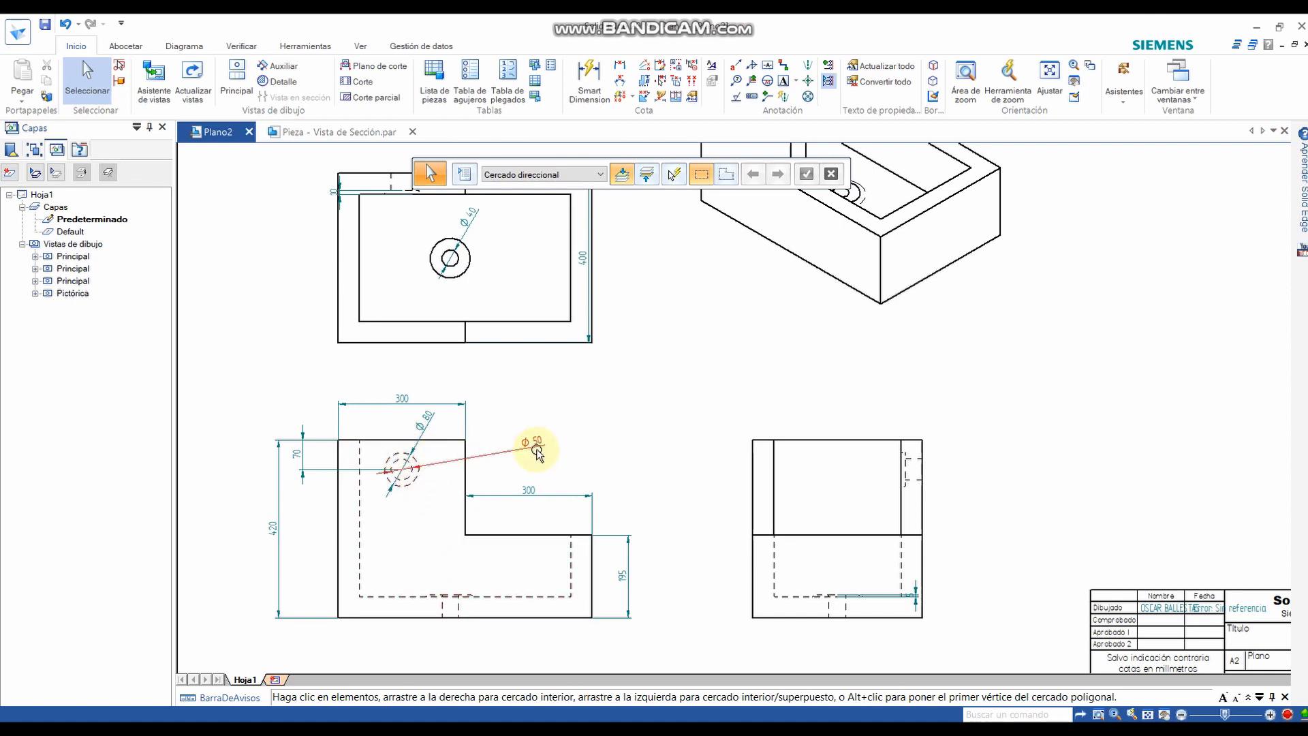
- Check the sheet layout, consult the ANSI section-view slide in PowerPoint, and return to the Solid Edge drawing
scroll(538, 453, down, 1)
middle_drag(538, 453, 505, 469)
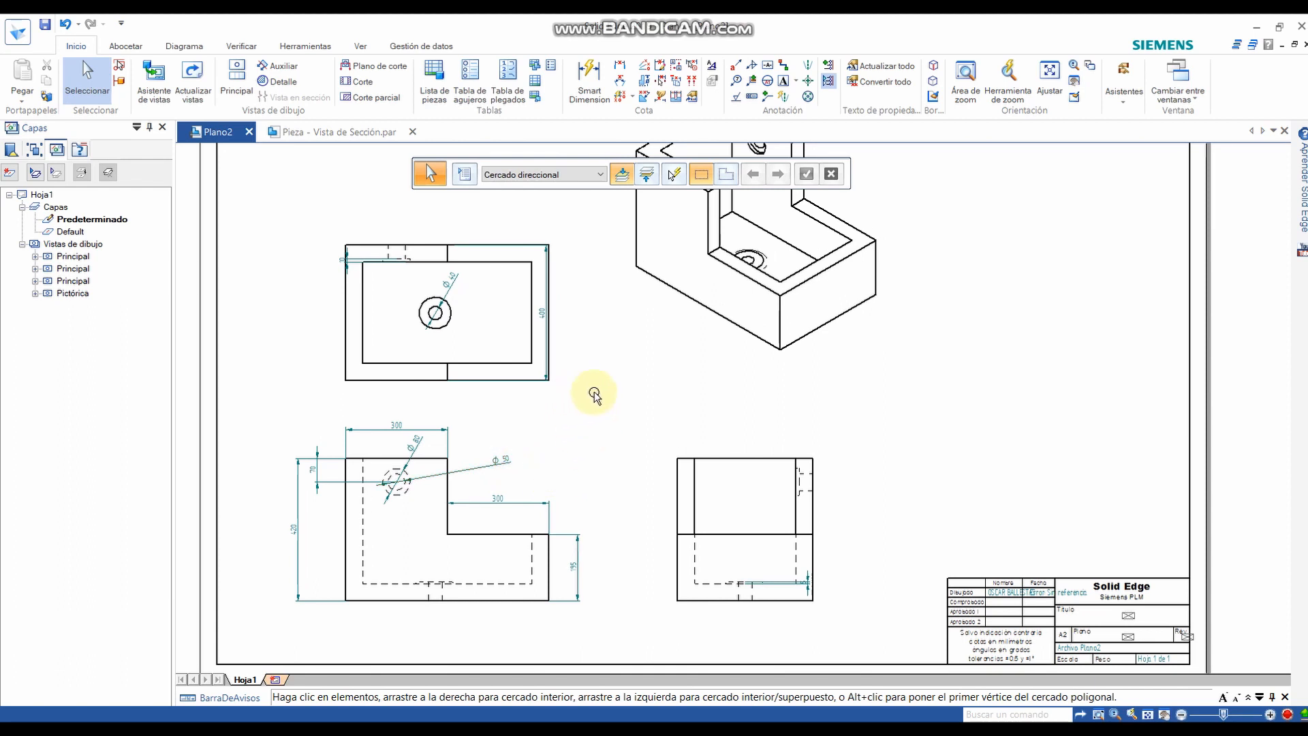
middle_drag(593, 389, 590, 420)
scroll(589, 420, down, 1)
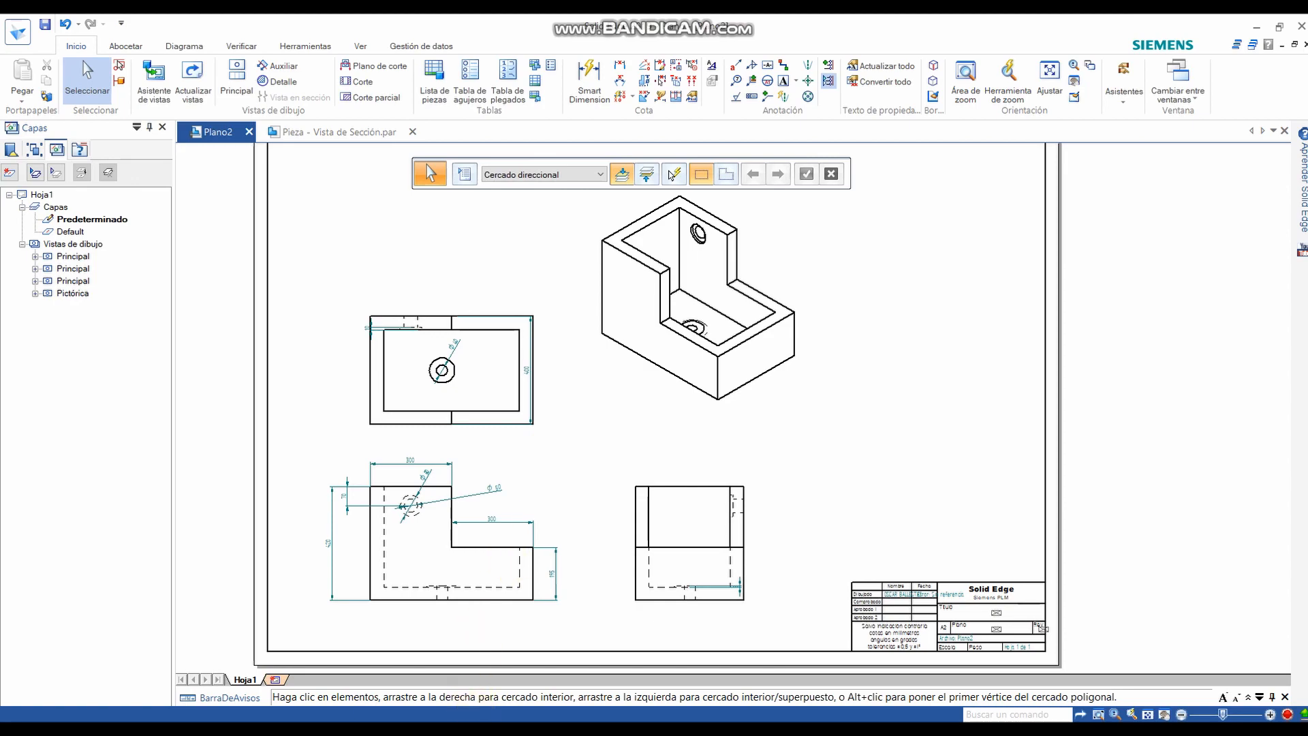
mouse_move(477, 729)
click(477, 661)
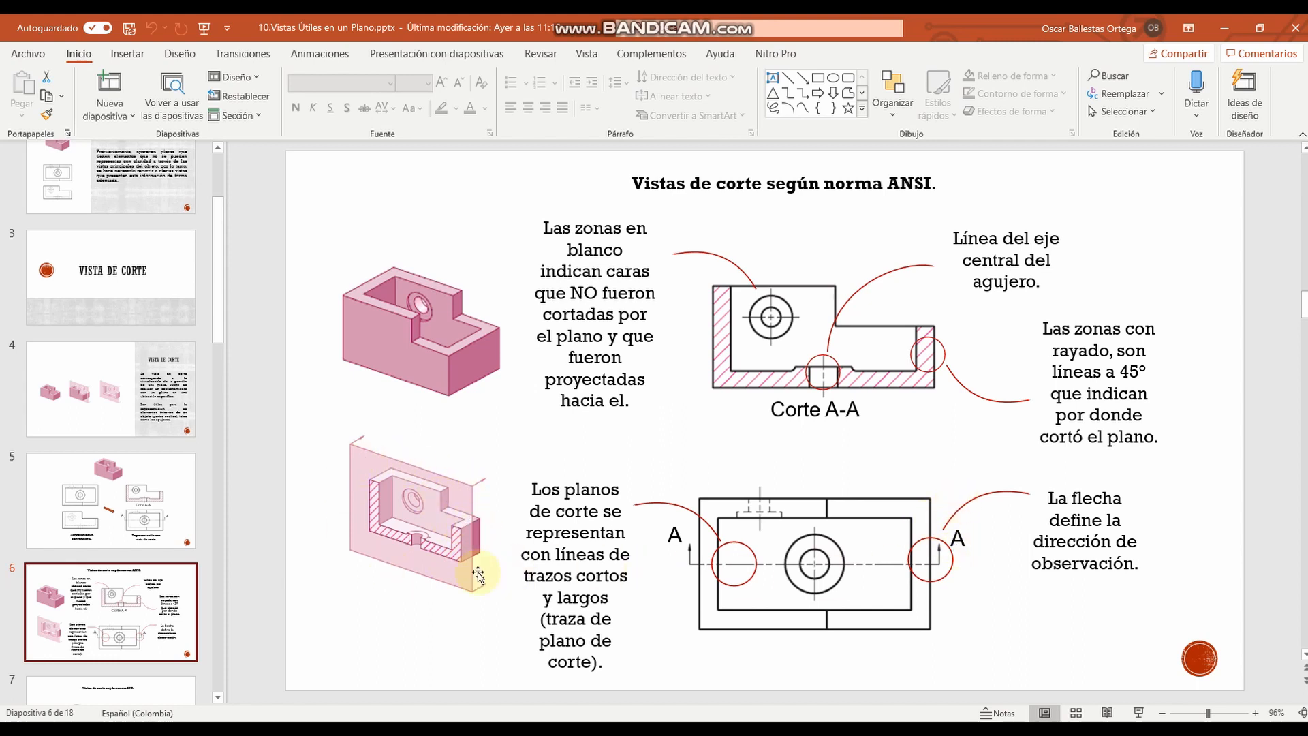
key(alt+Tab)
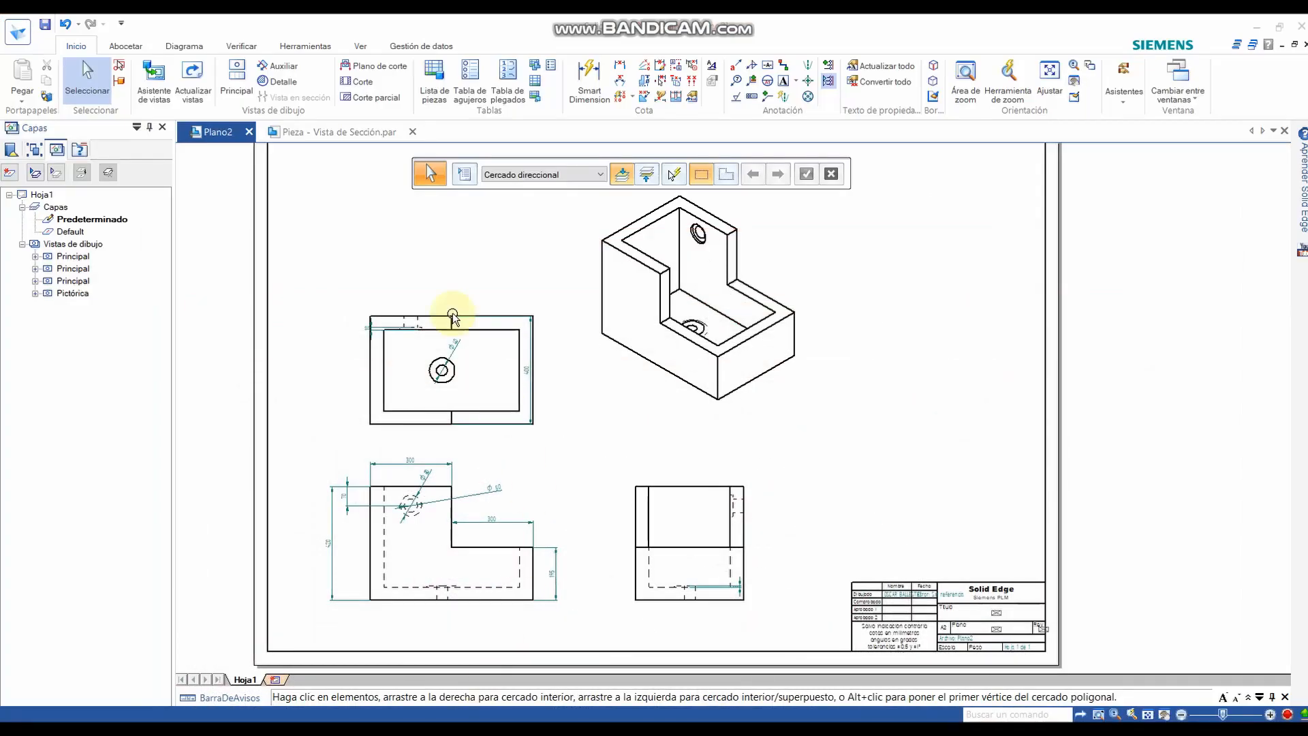
- Create a cutting plane through the middle of the right-side view with a vertical line about 147 mm long, viewed towards the right
click(357, 69)
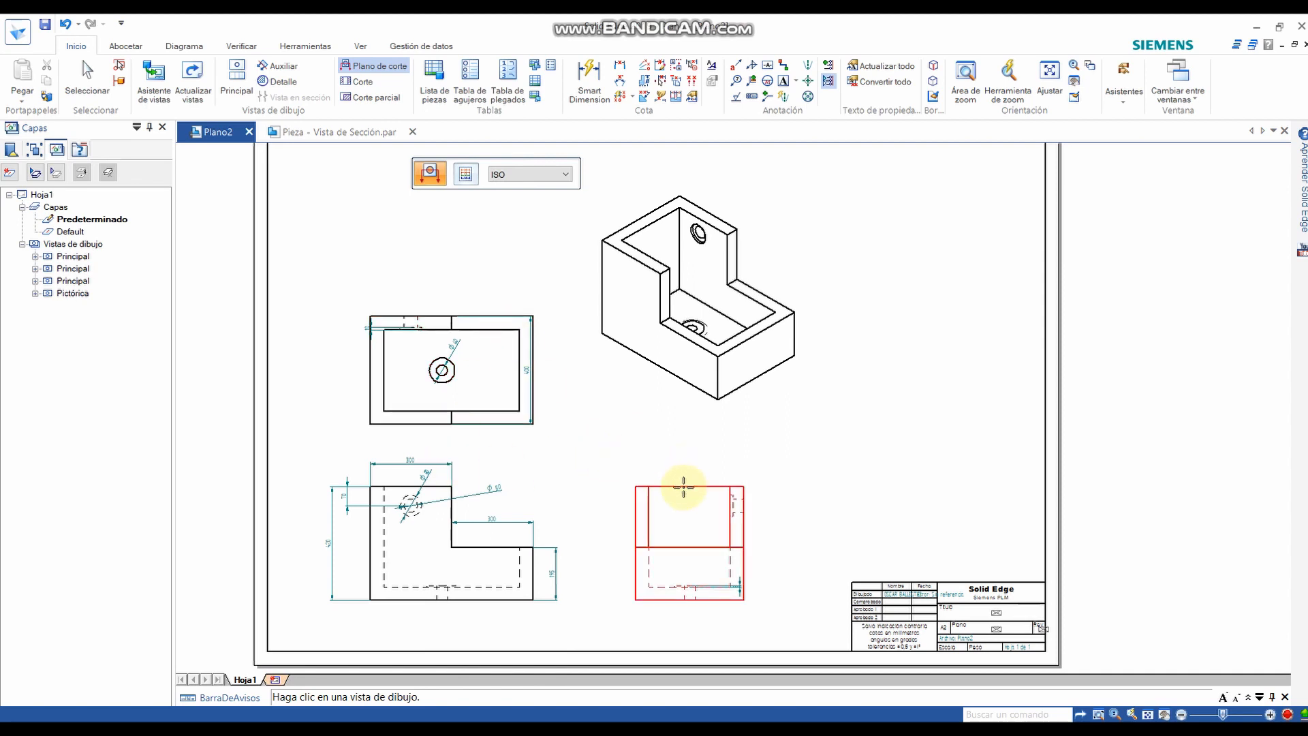
click(684, 487)
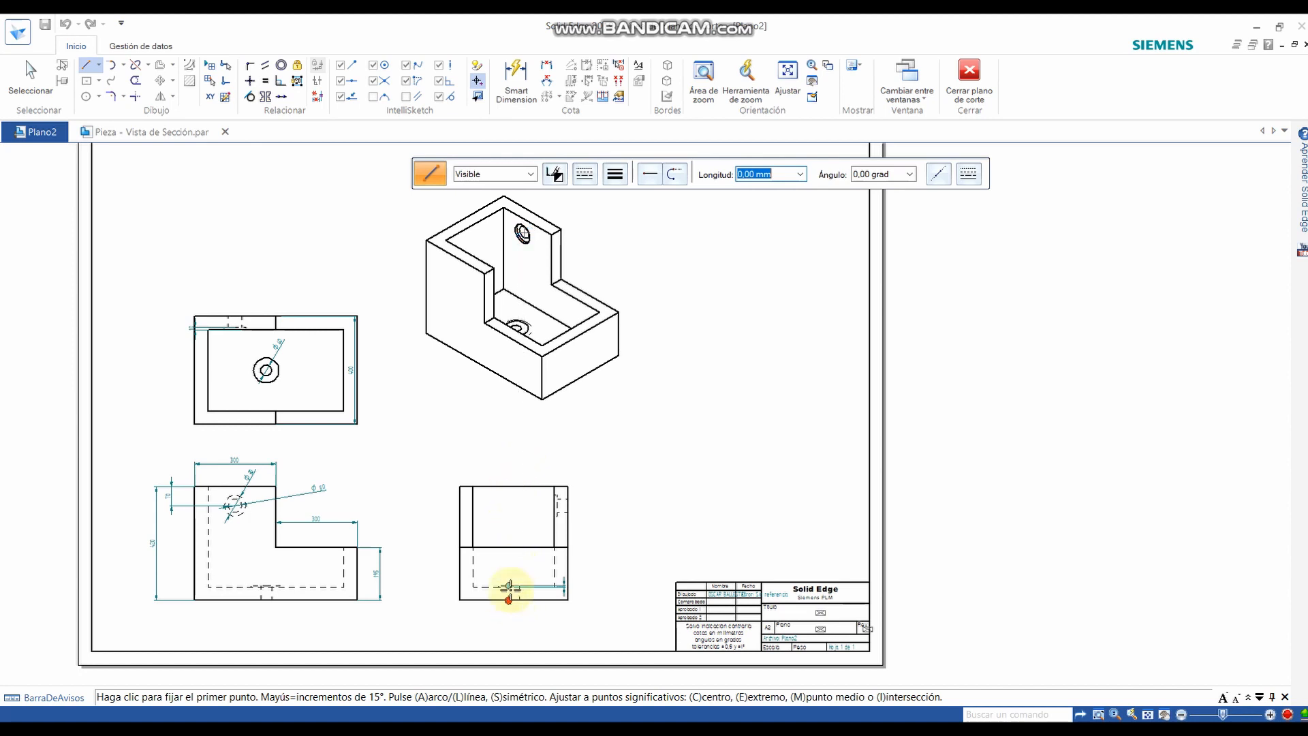
click(514, 435)
click(513, 634)
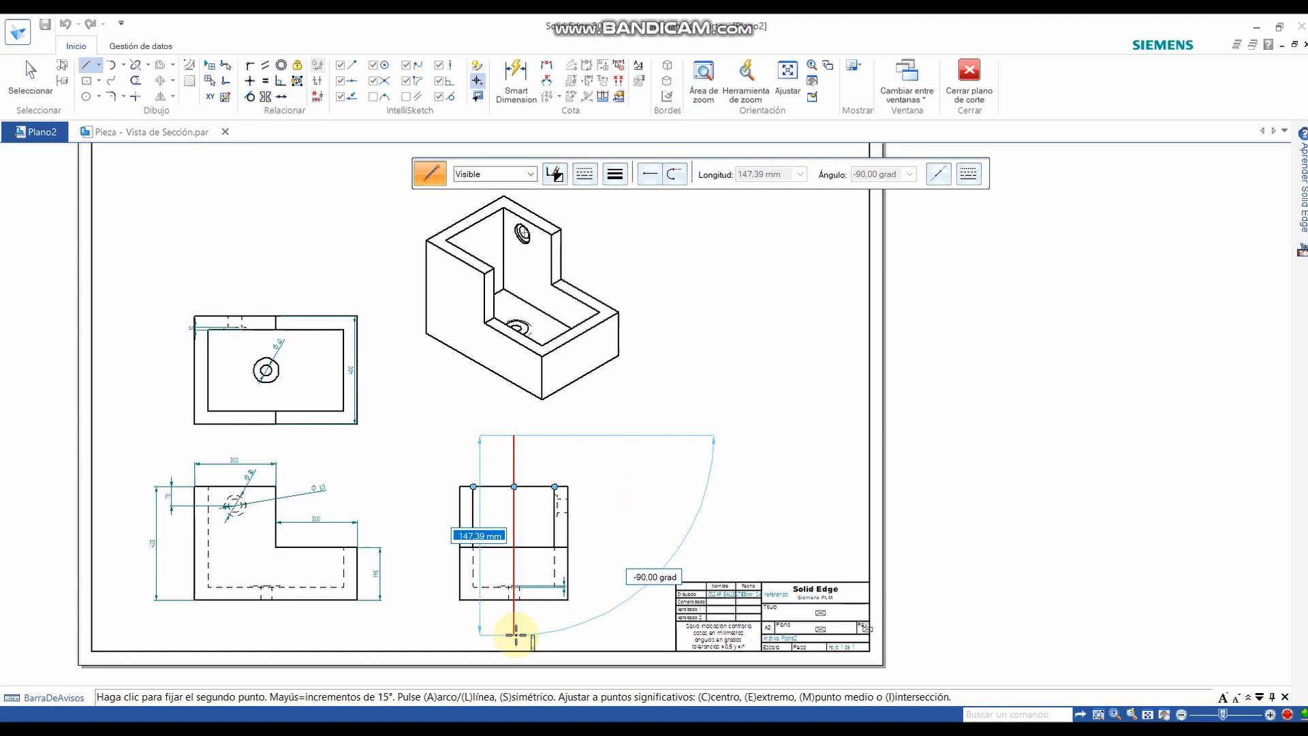
right_click(641, 439)
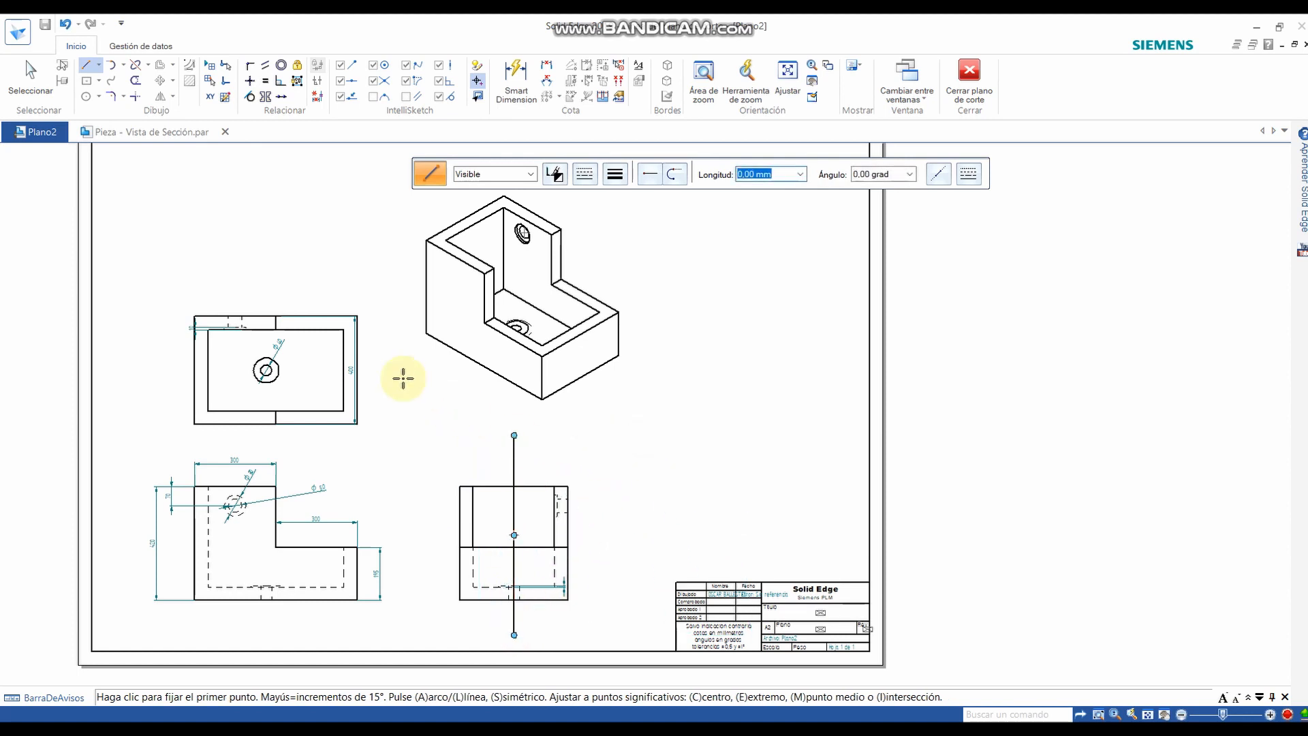
click(87, 65)
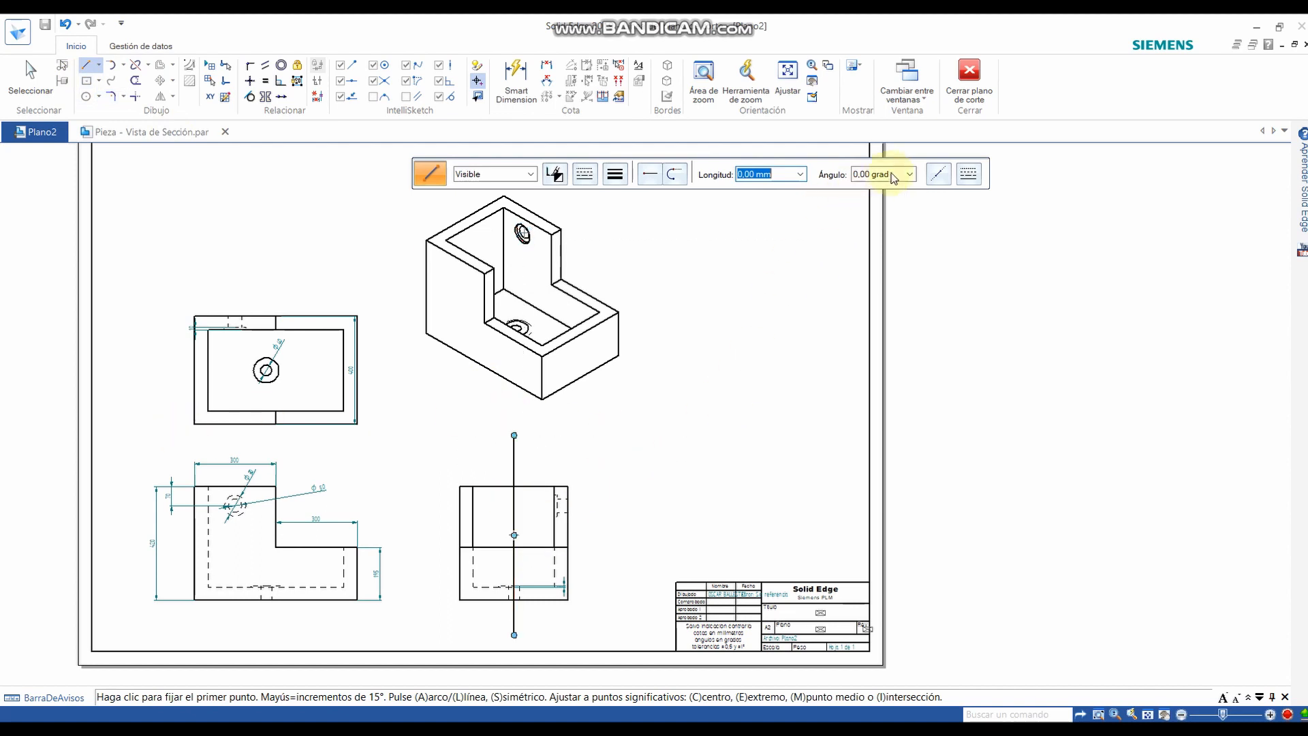
click(986, 88)
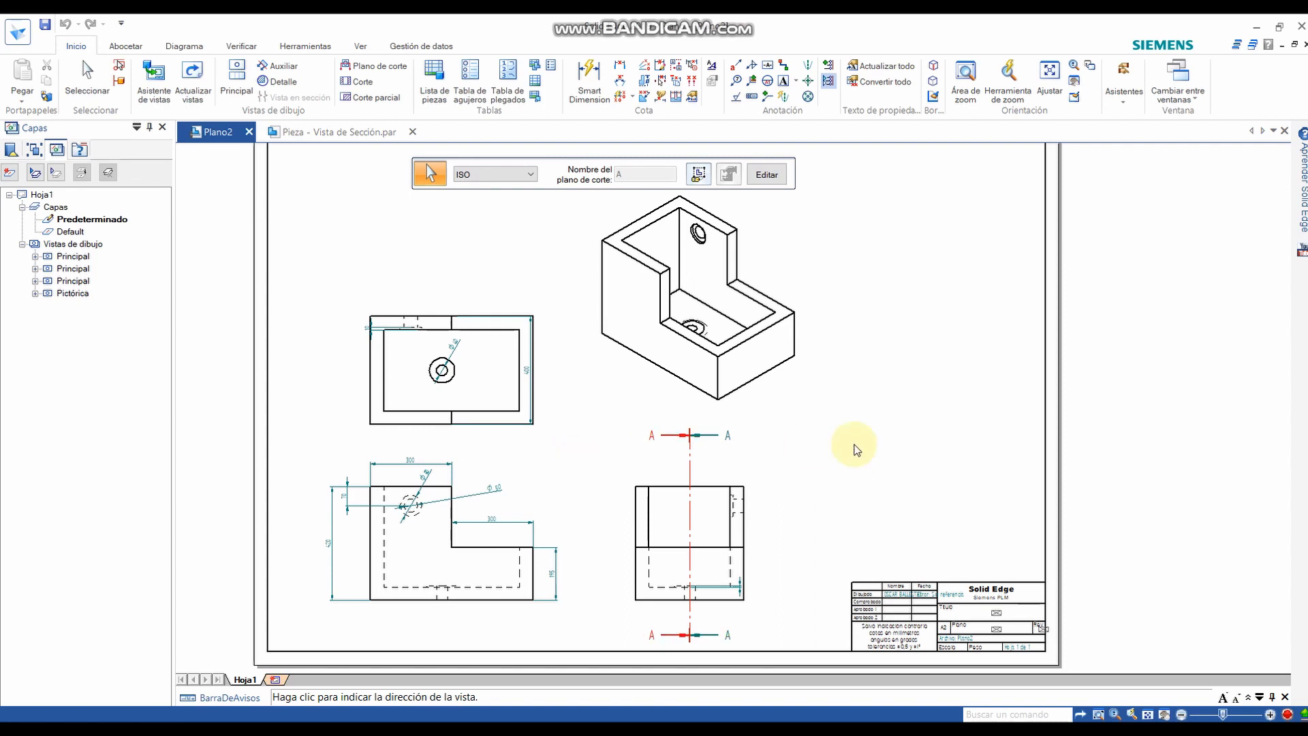
click(854, 446)
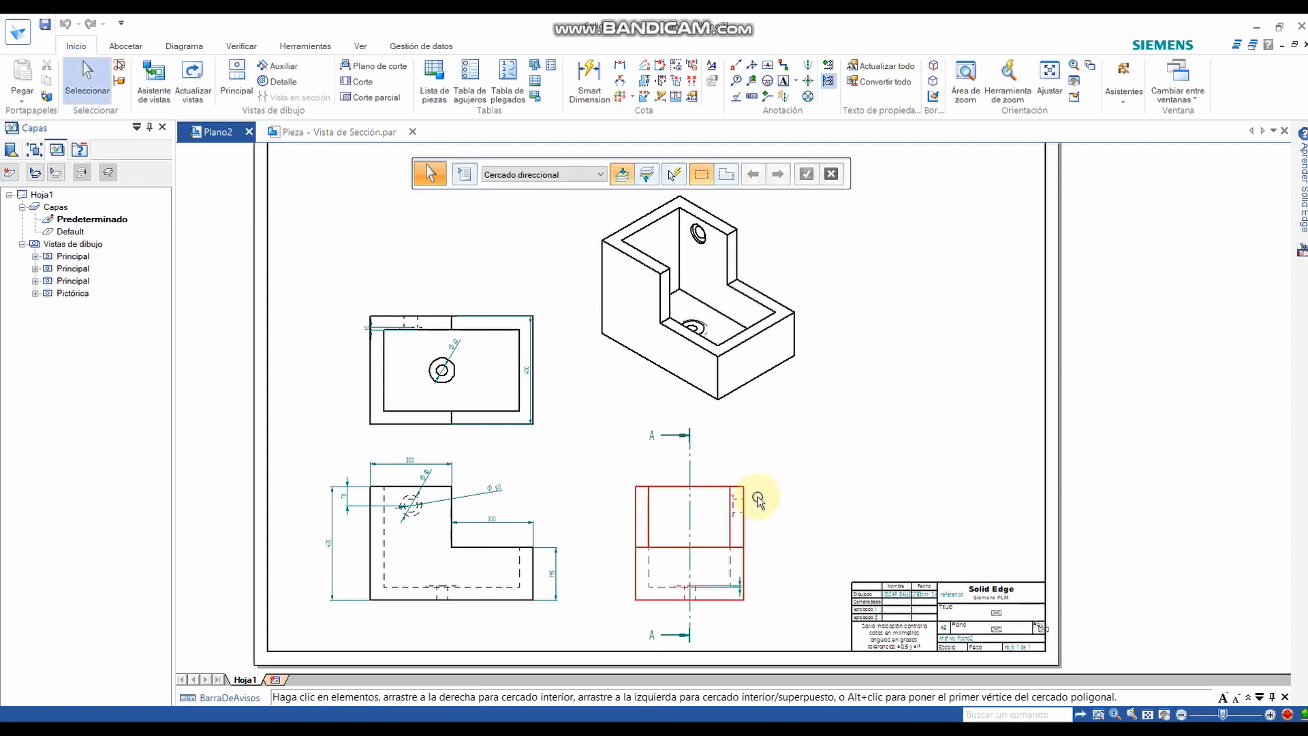
- Move all four views together with their dimensions and the cutting plane slightly up on the sheet
middle_drag(765, 458, 740, 435)
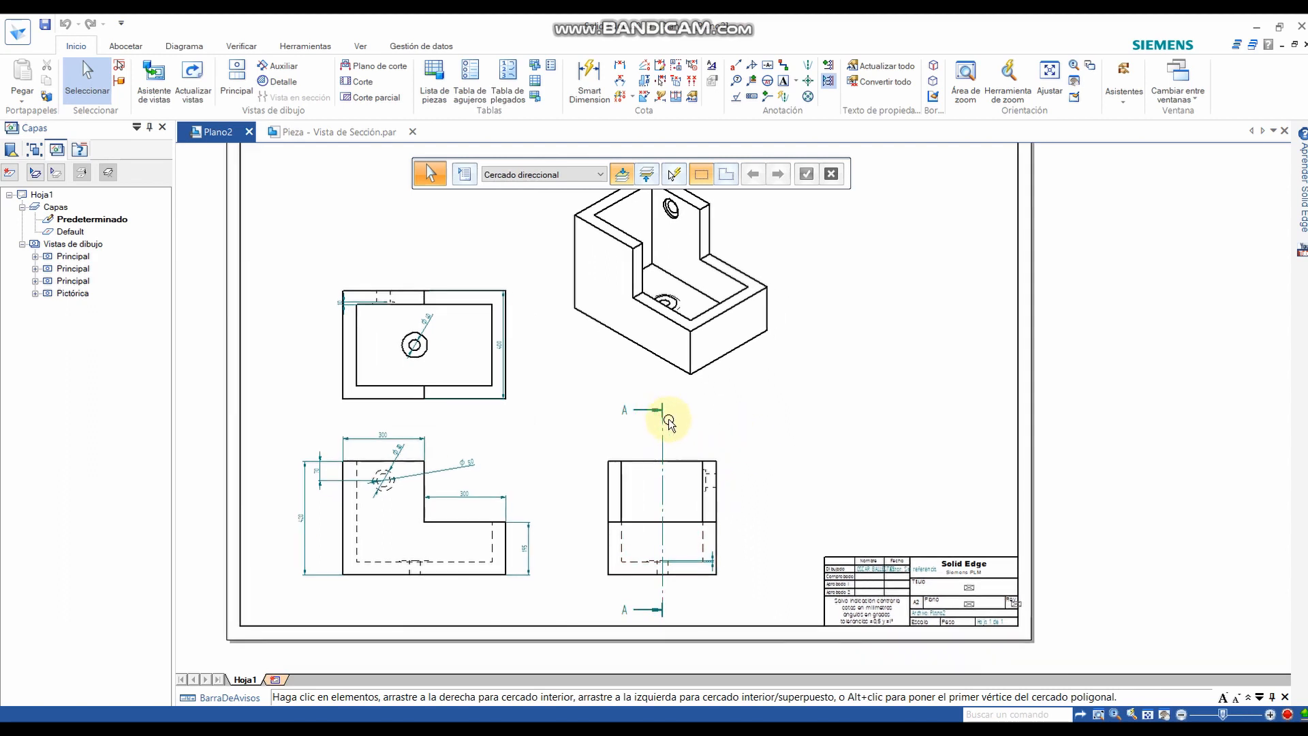
scroll(675, 419, down, 3)
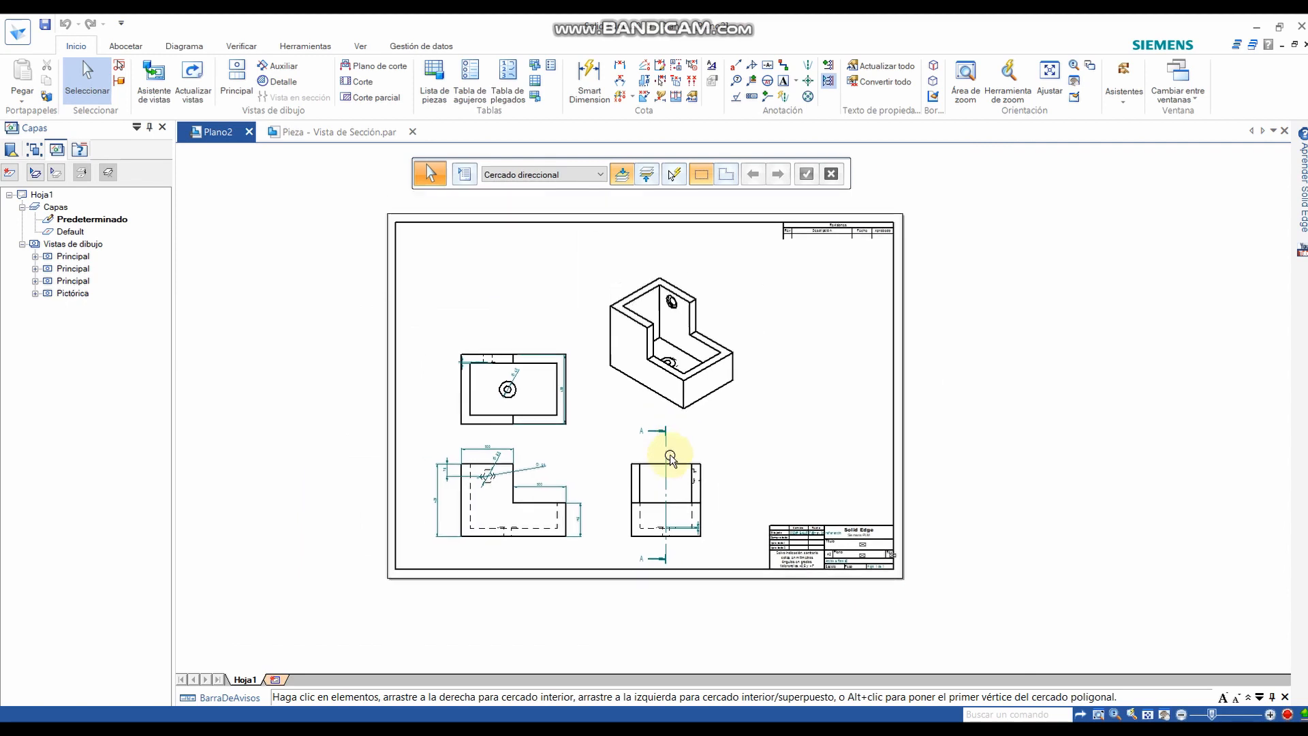
mouse_move(368, 297)
mouse_down()
mouse_move(502, 295)
mouse_move(784, 644)
mouse_up()
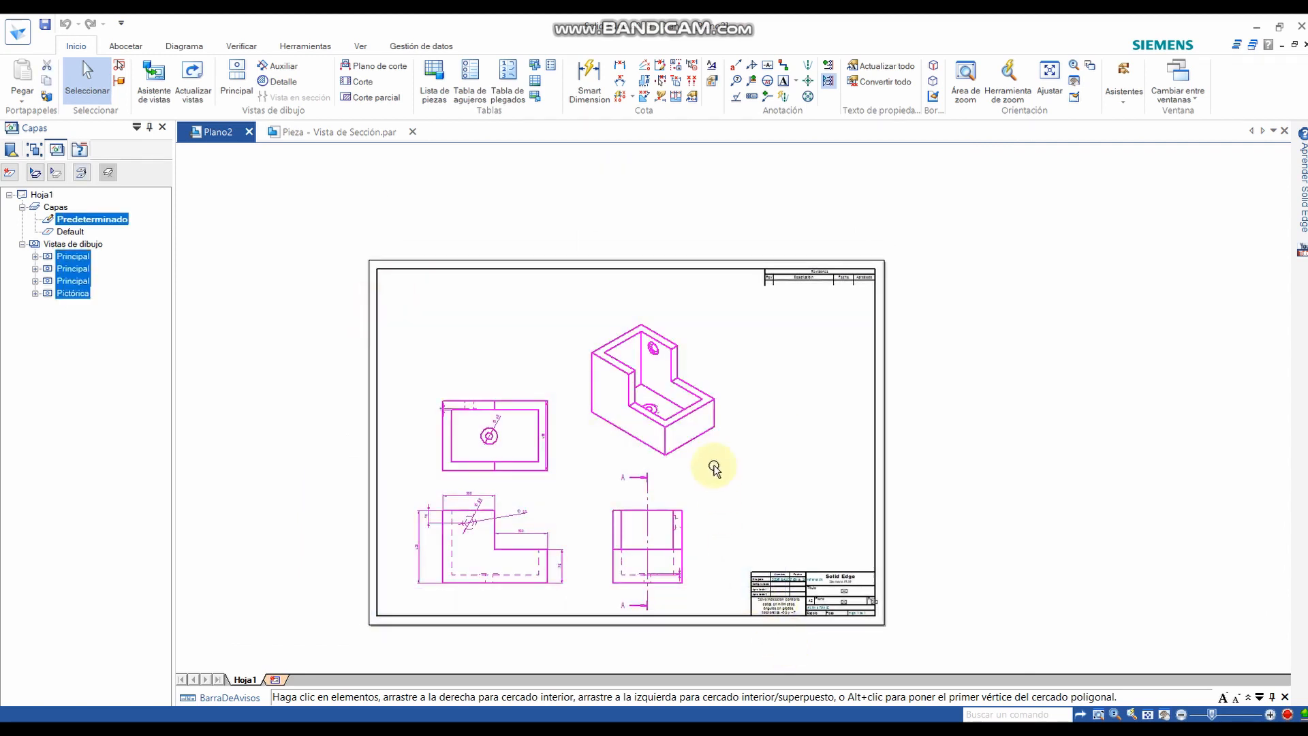
drag(706, 411, 702, 374)
click(762, 454)
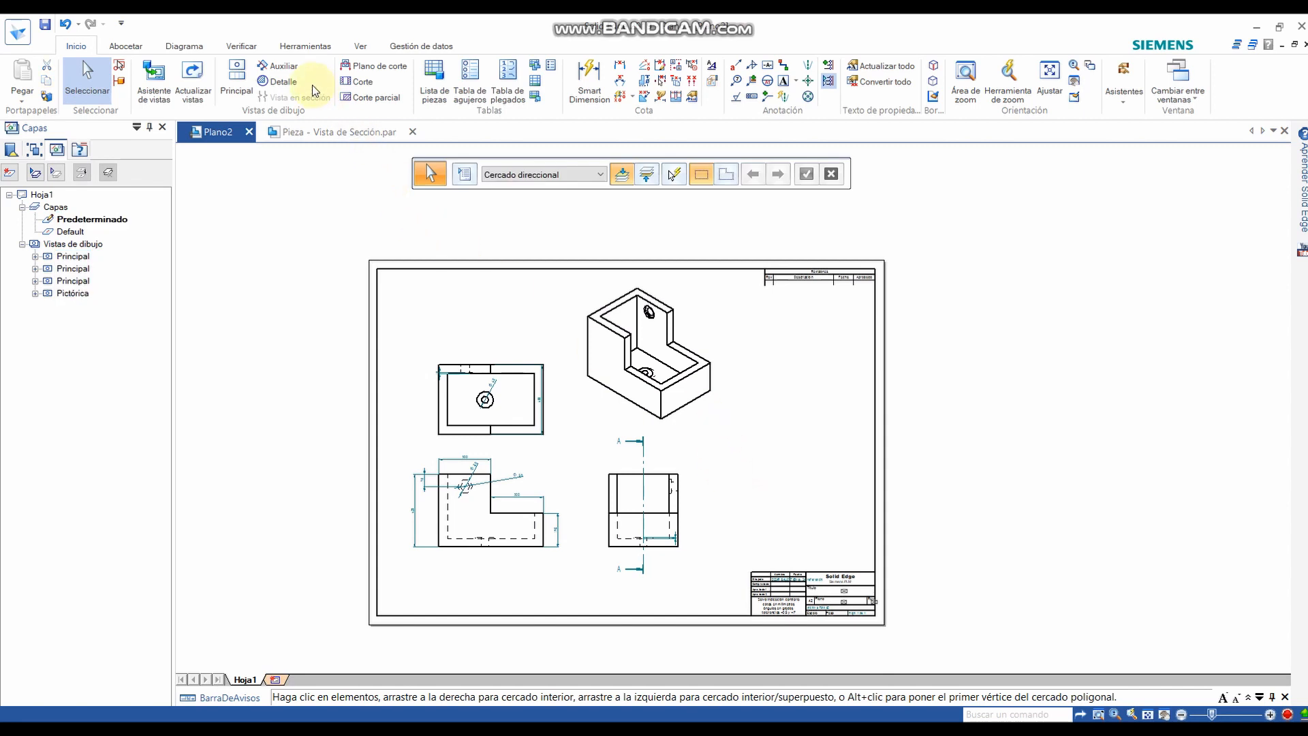
- Create the section view from cutting plane A-A and place it to the right of the right-side view
click(364, 82)
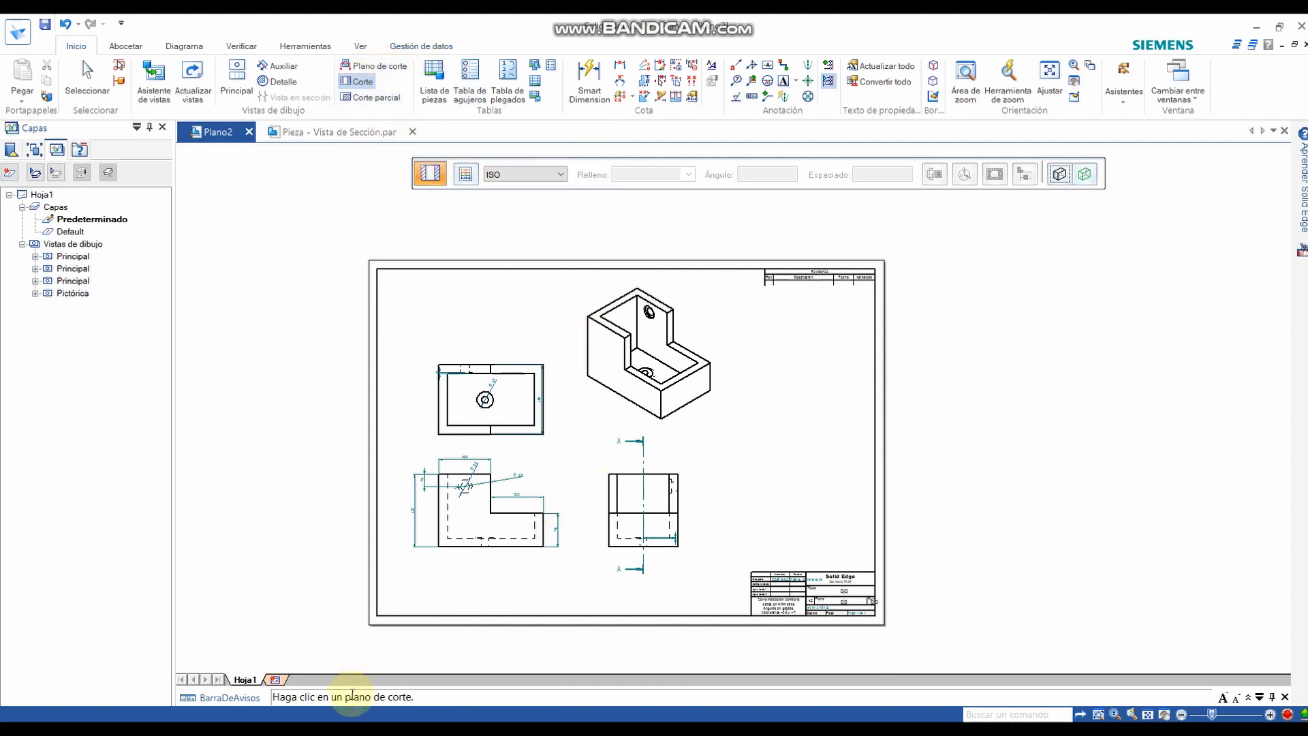
scroll(636, 450, up, 2)
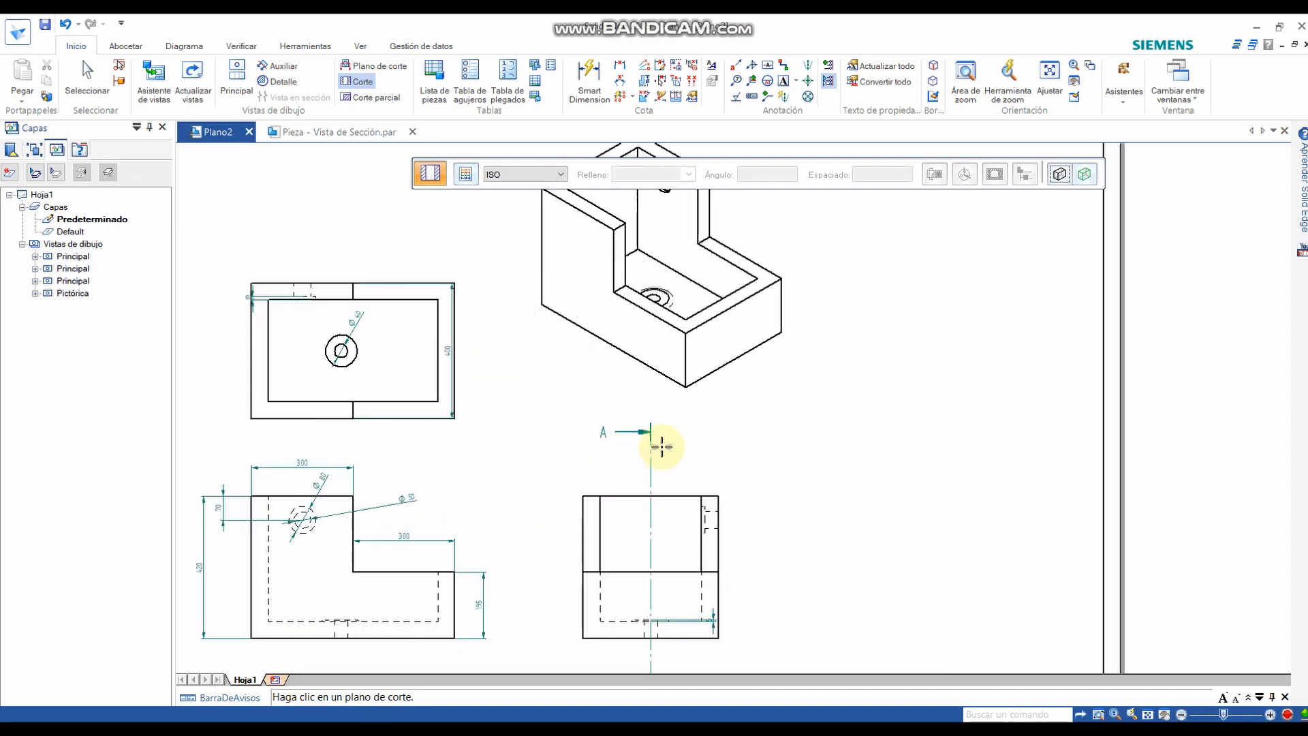
scroll(622, 444, down, 1)
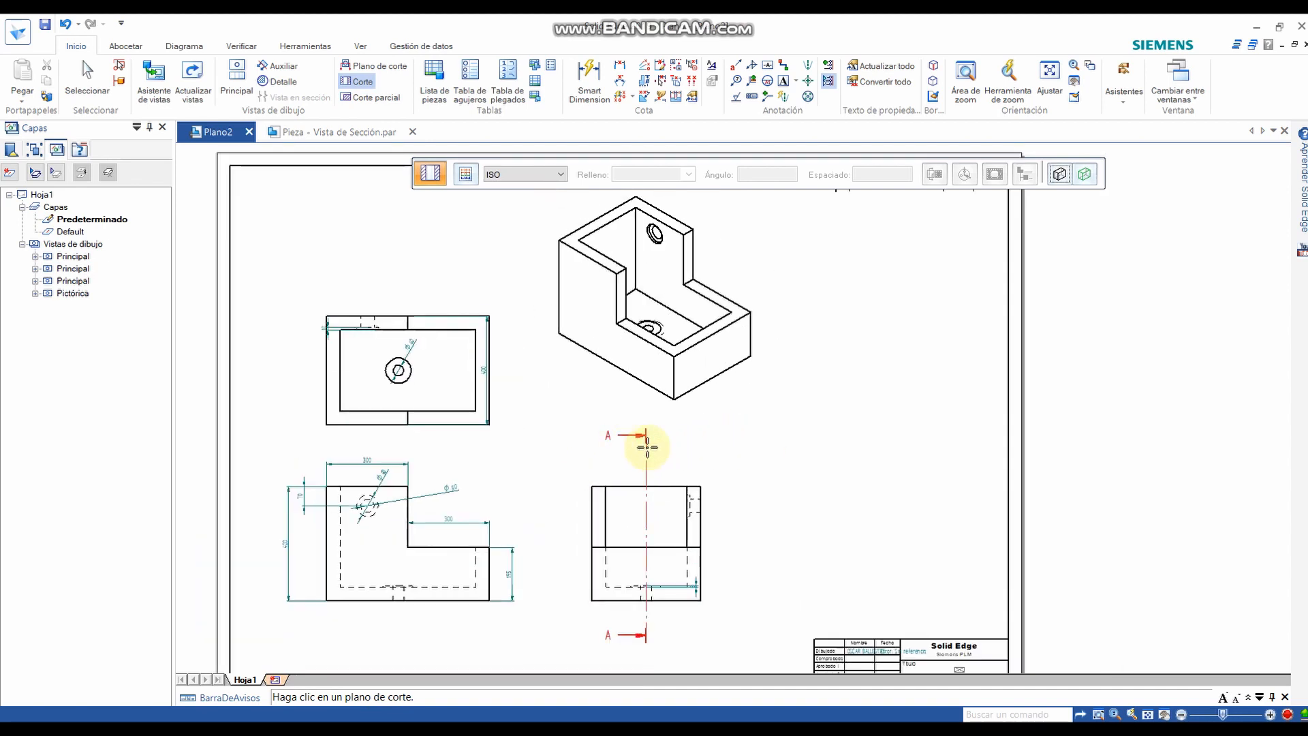
click(647, 447)
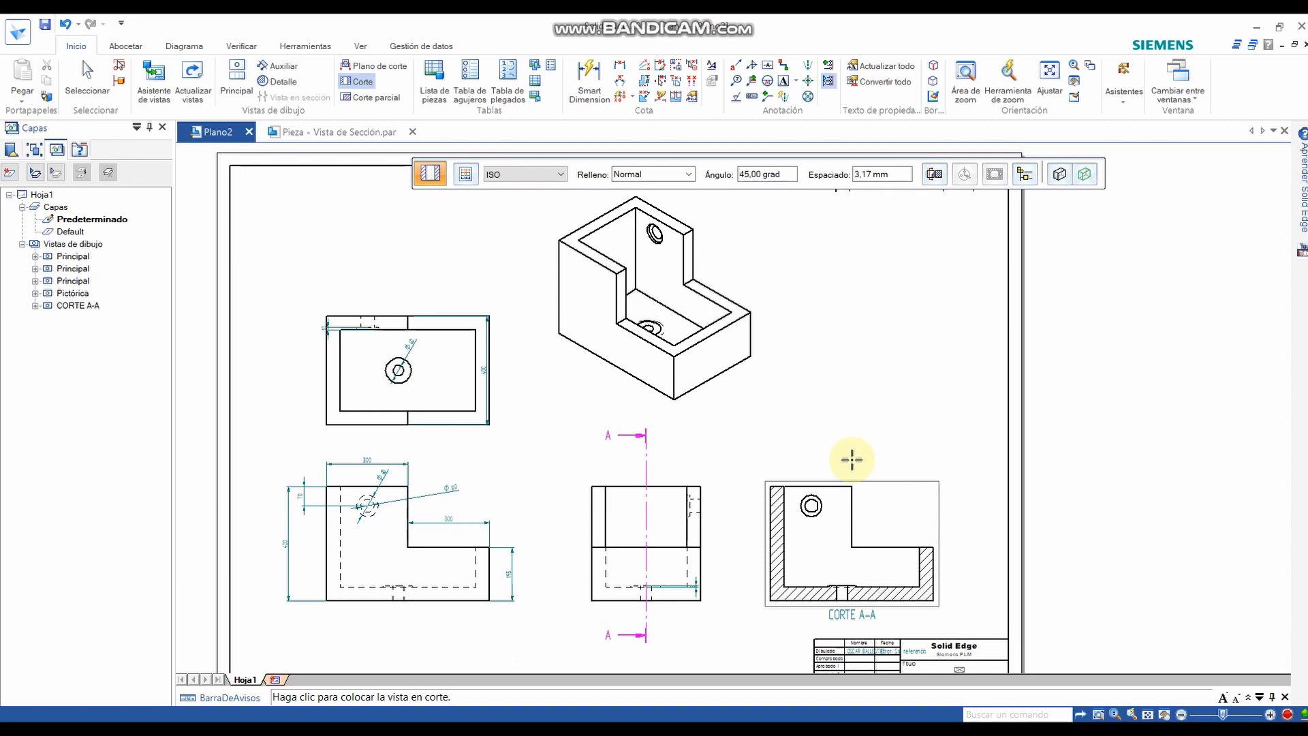
click(851, 459)
middle_drag(867, 525, 796, 477)
scroll(787, 479, down, 3)
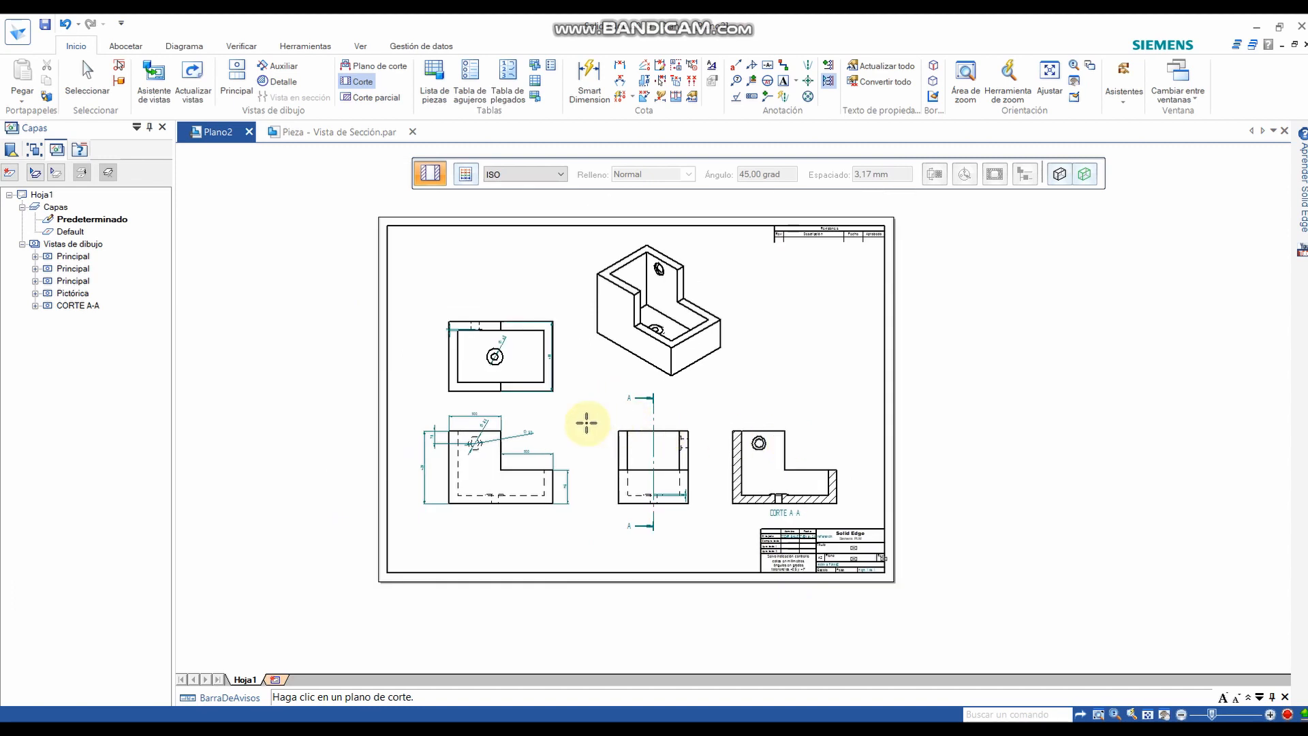
scroll(538, 466, up, 4)
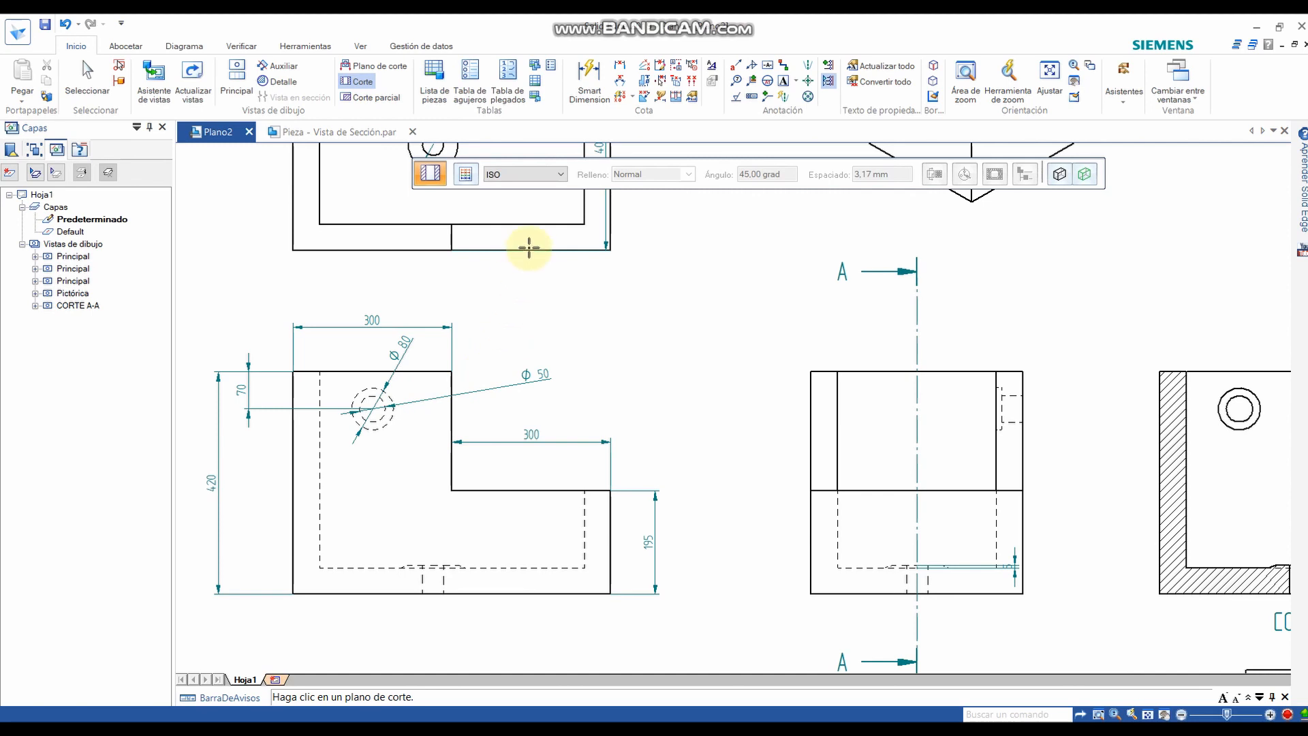
key(Escape)
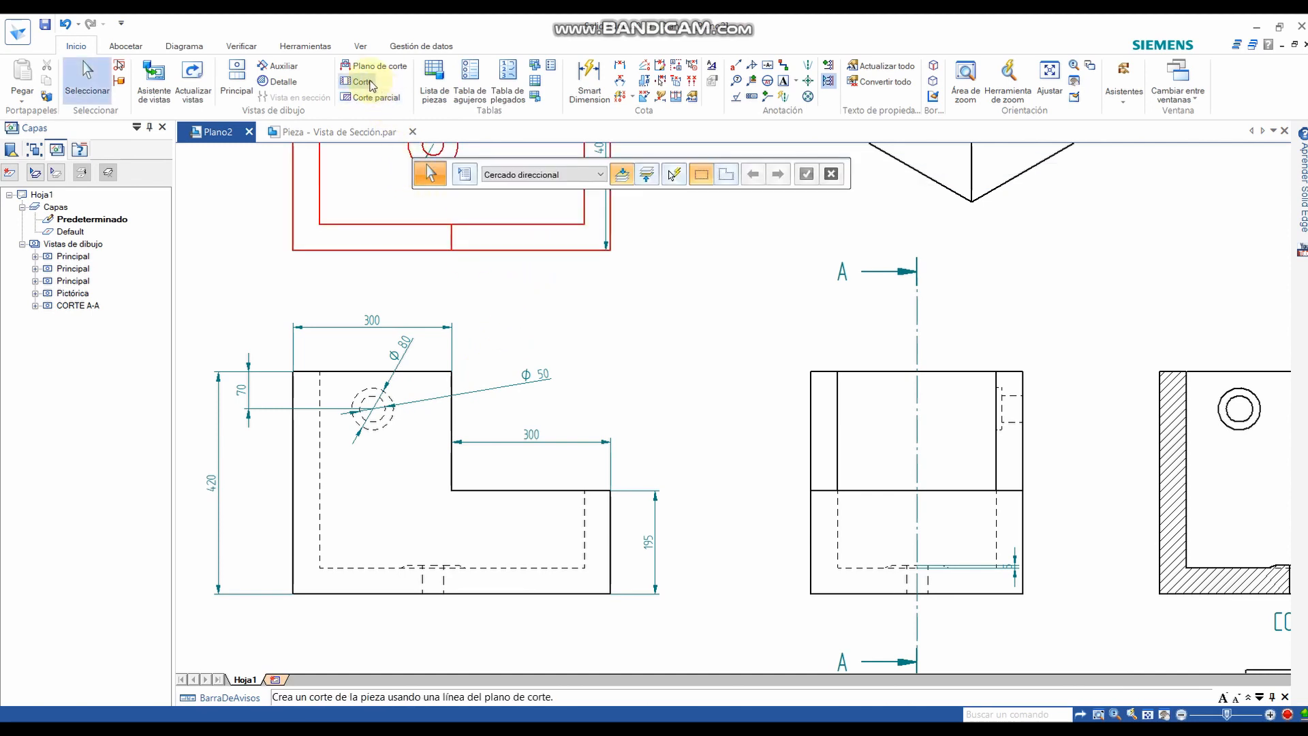
- Move the front view's Ø 50 hole dimension from beside the upper step towards the space above the hole
click(429, 402)
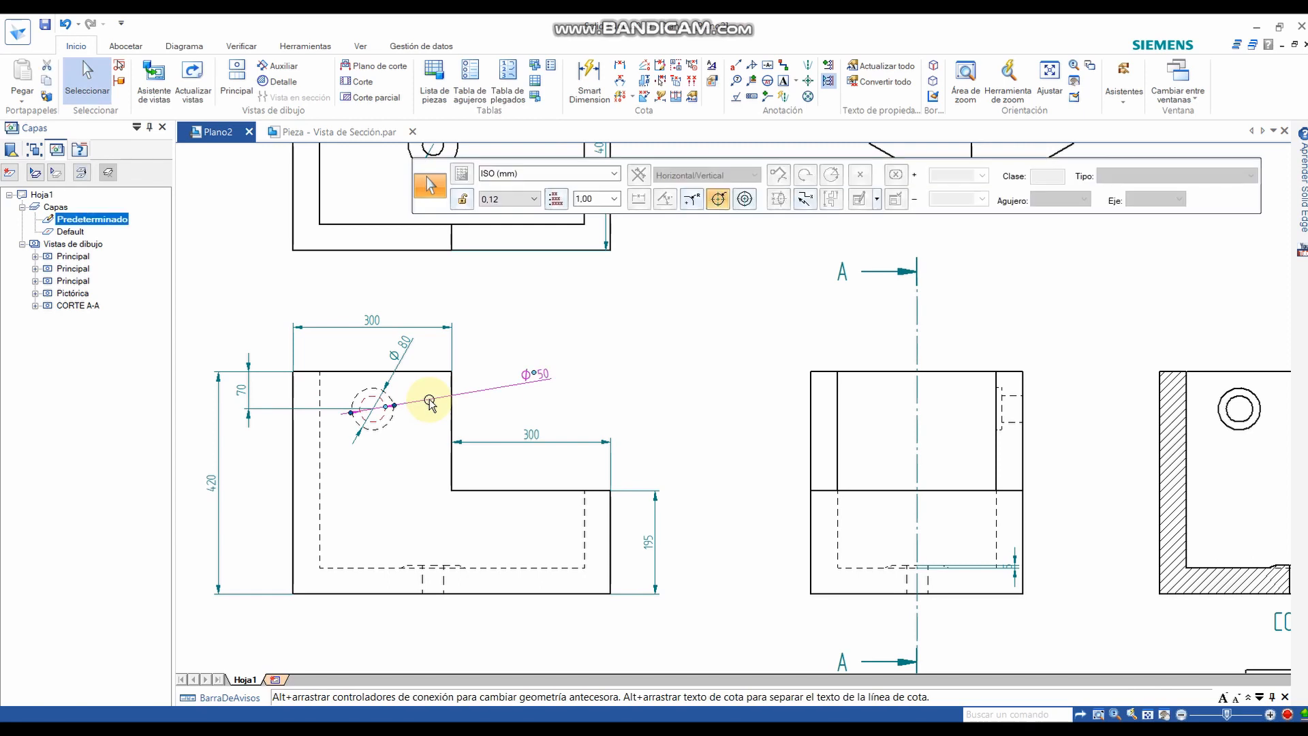
drag(429, 402, 418, 344)
key(Escape)
- Dimension the diameters of the outer and inner hole circles in section view A-A, placing both above the view
mouse_move(861, 438)
middle_down()
mouse_move(613, 477)
mouse_move(491, 432)
middle_up()
scroll(765, 458, down, 1)
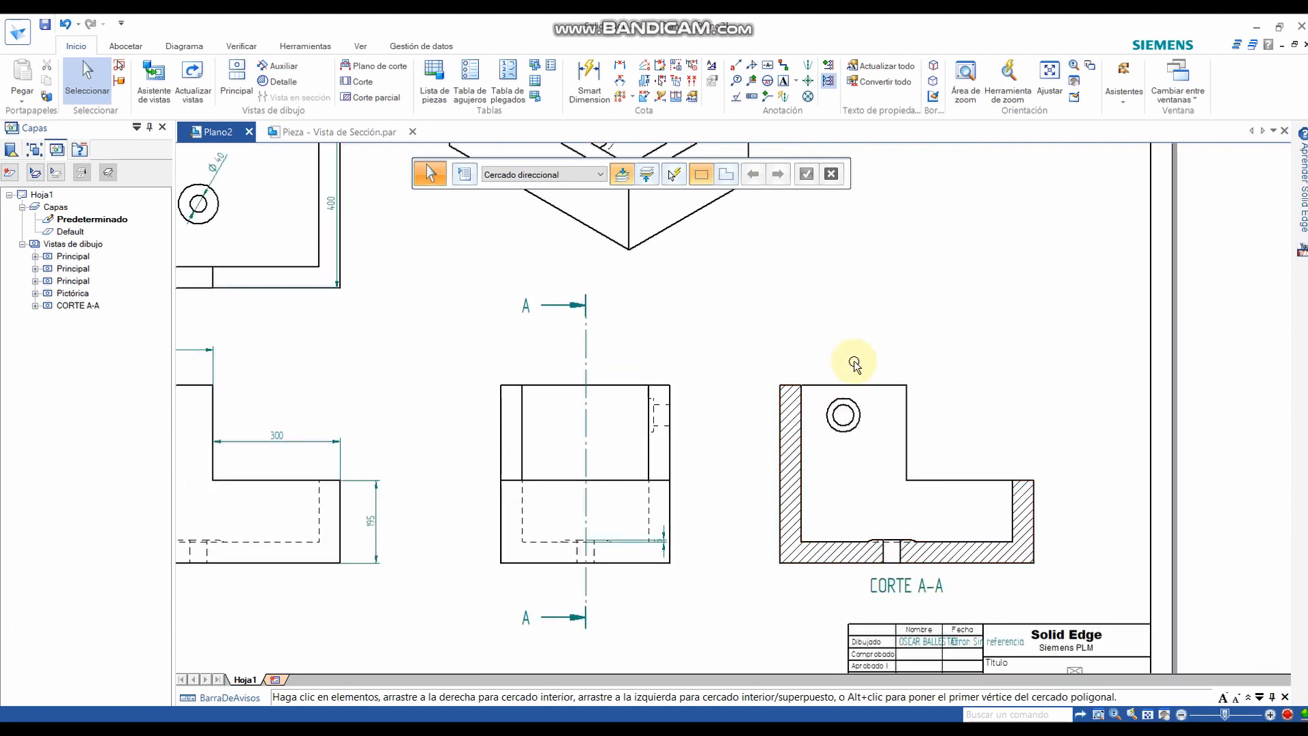
middle_drag(855, 363, 794, 390)
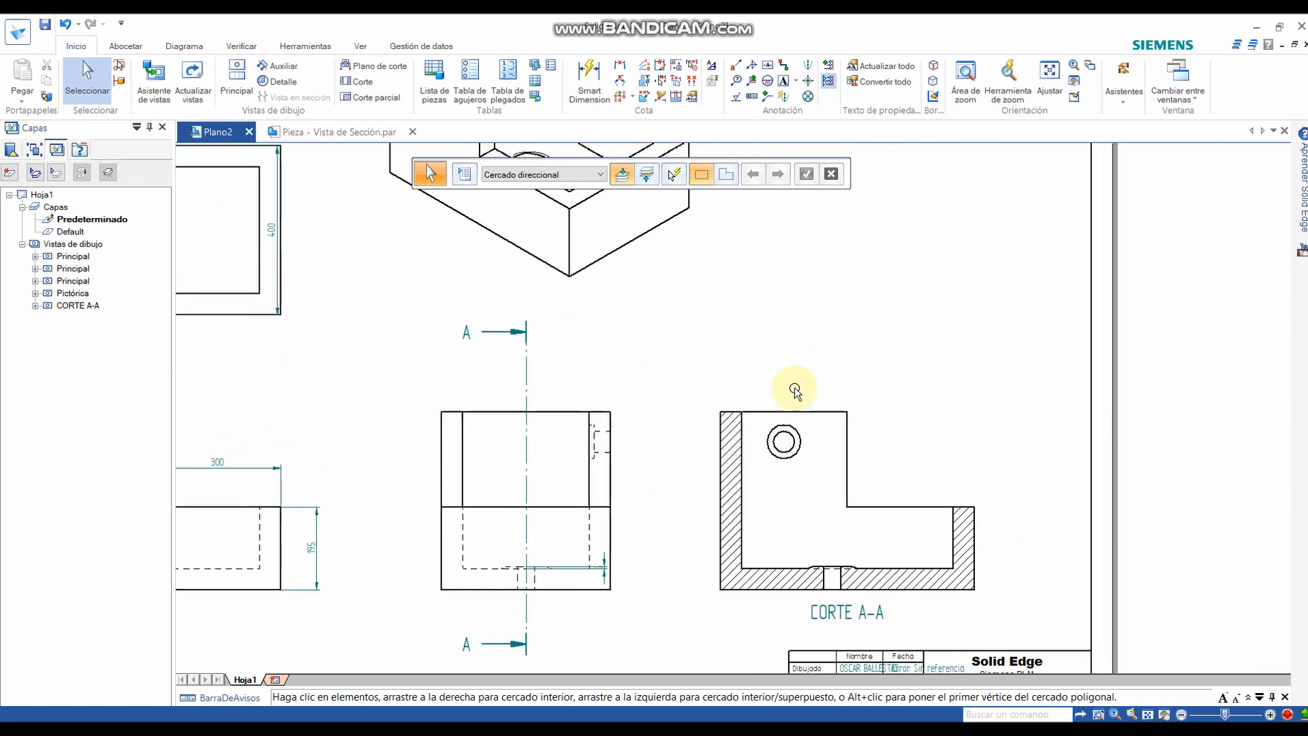
click(602, 89)
scroll(789, 434, up, 1)
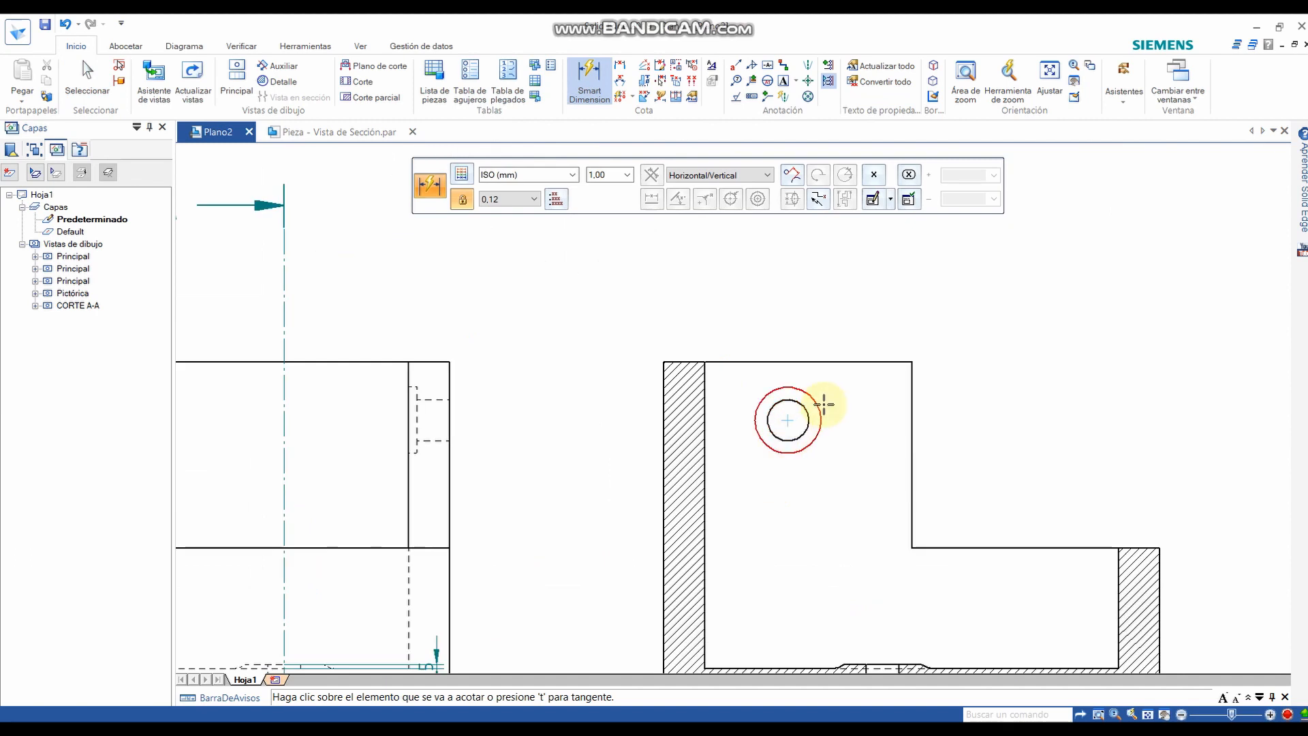
click(817, 404)
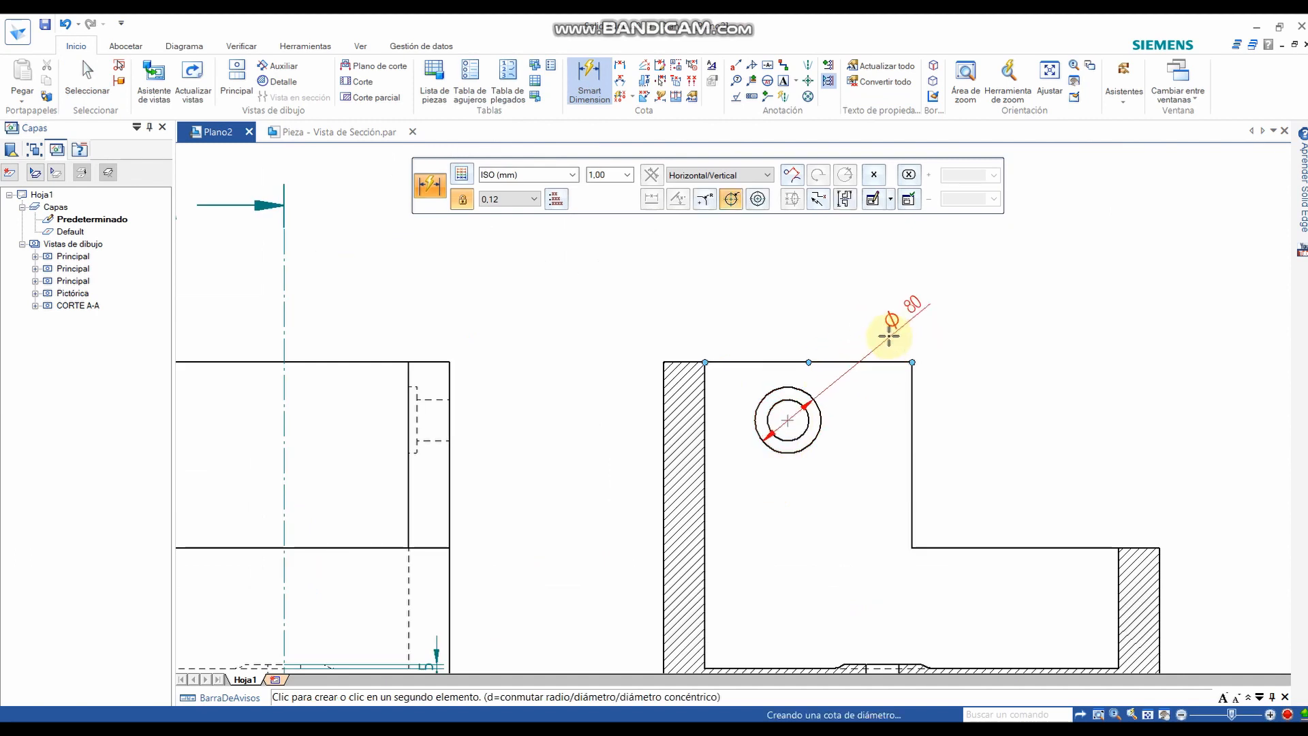
click(834, 356)
click(790, 395)
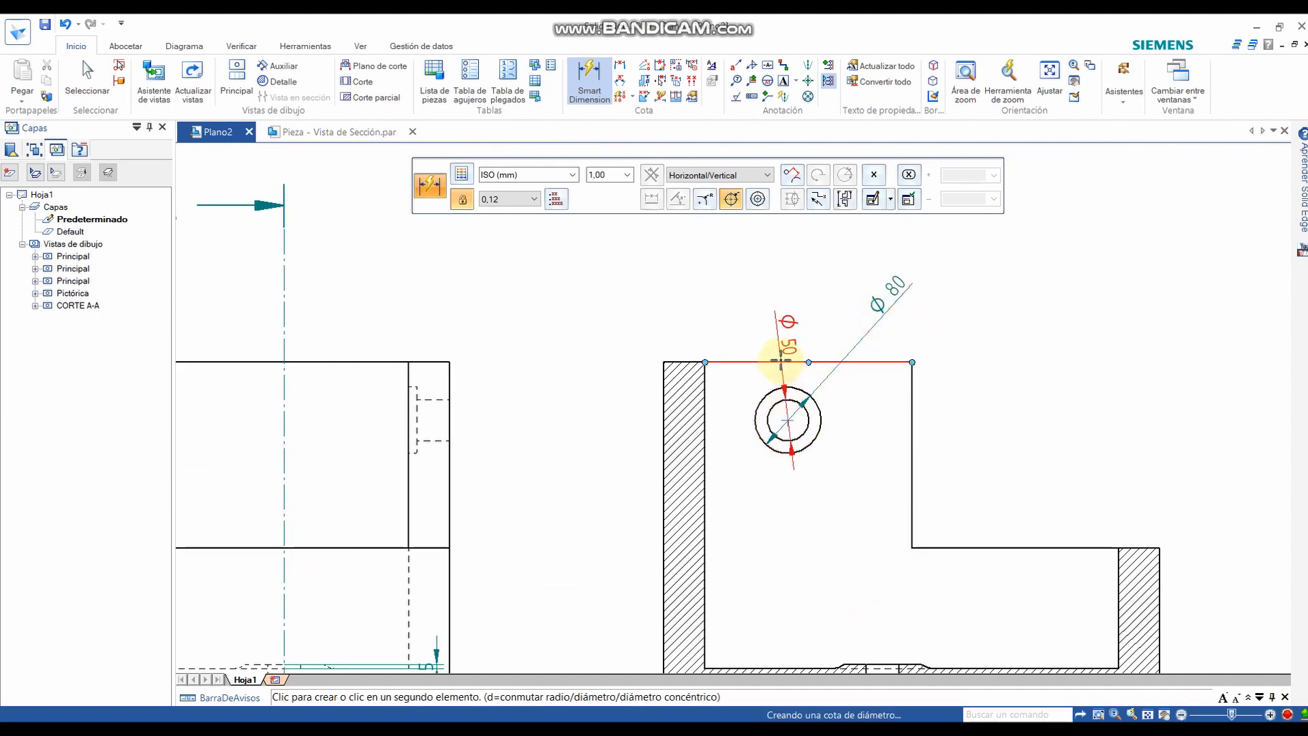
click(786, 303)
key(Escape)
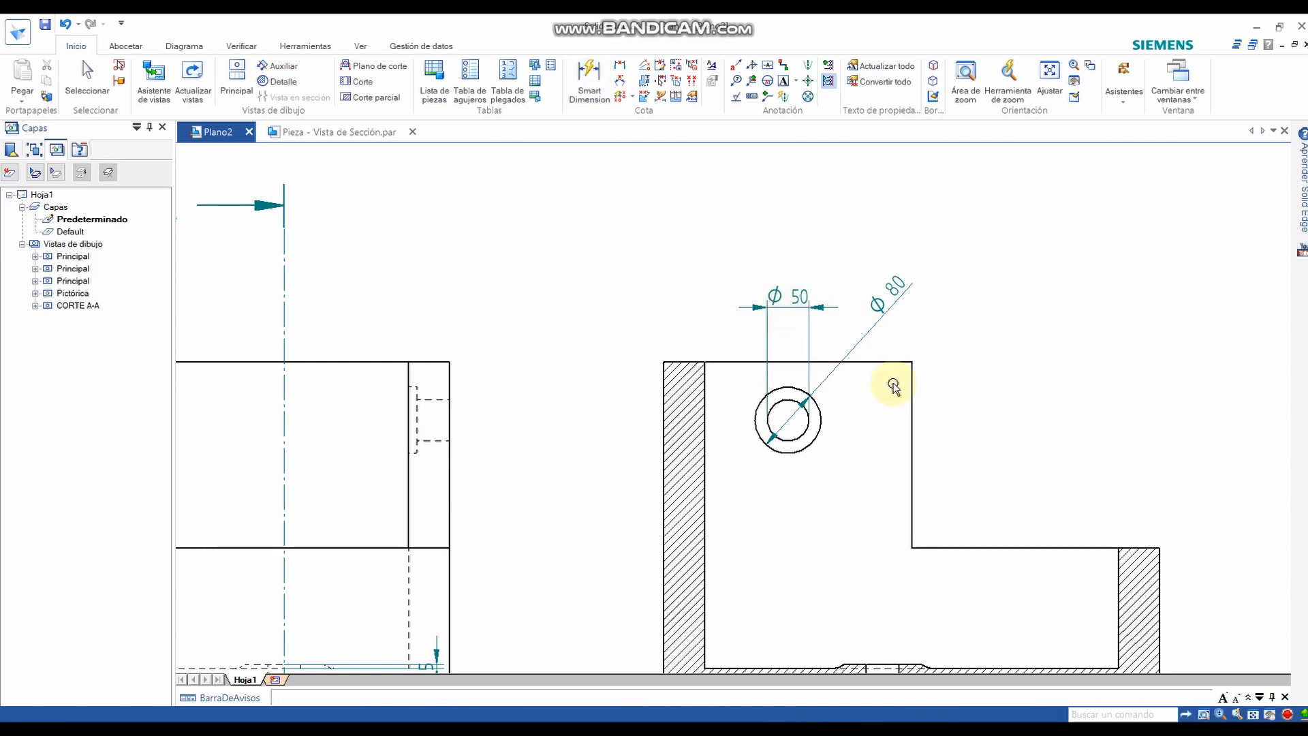
- Compare section view A-A with the hole centre-line example on the PowerPoint slide, and return to the drawing
scroll(891, 395, down, 3)
scroll(911, 452, up, 2)
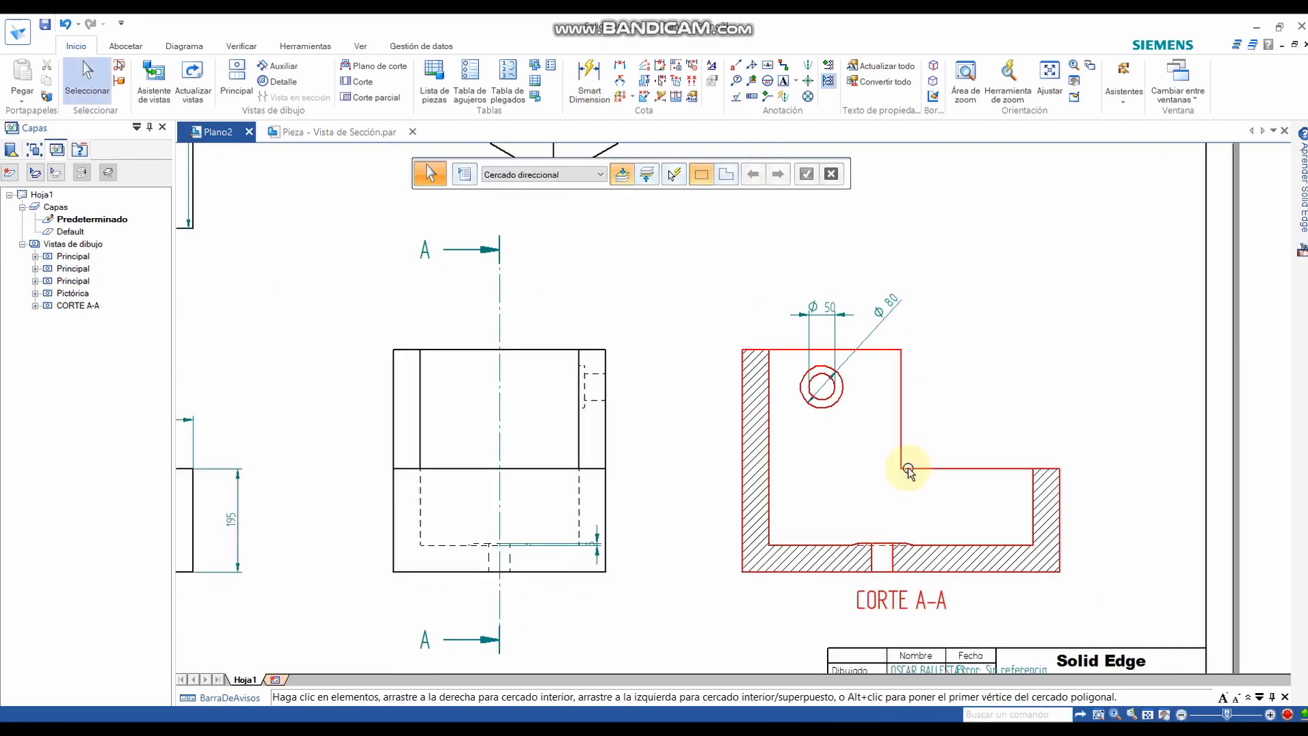
scroll(906, 461, up, 3)
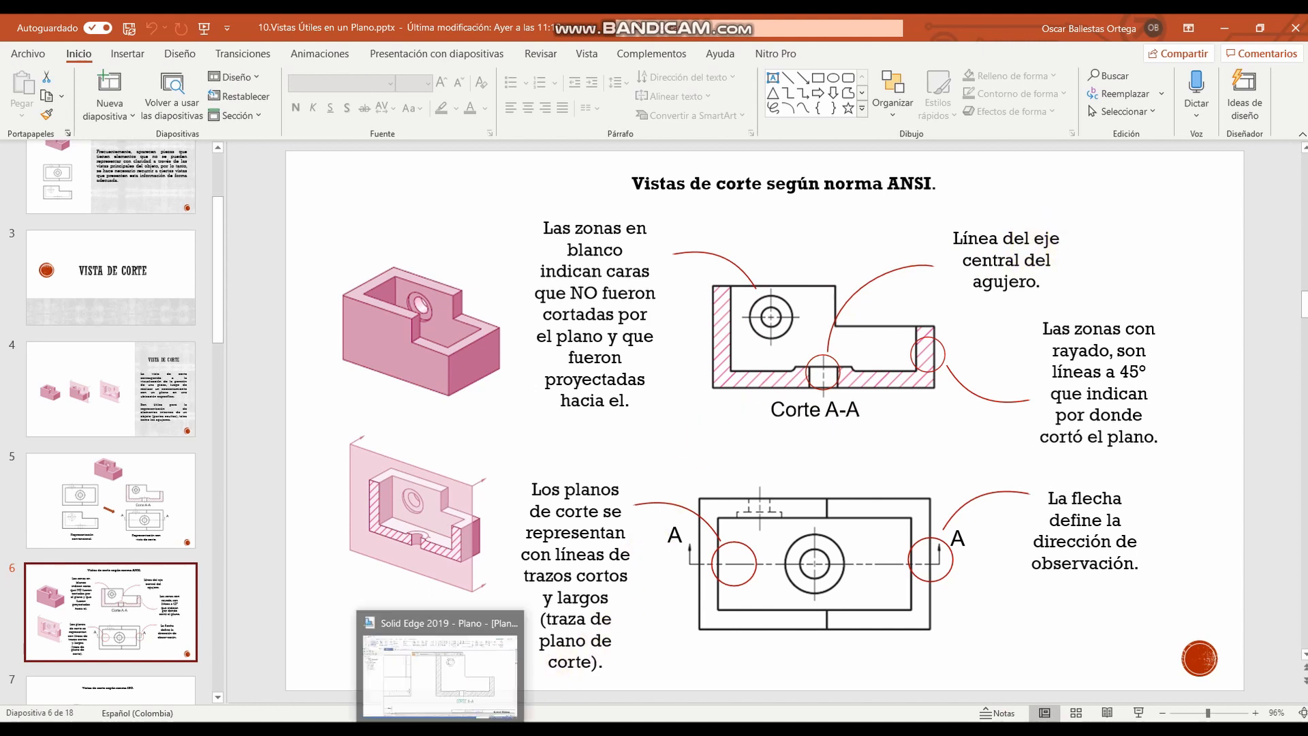
click(443, 654)
middle_drag(952, 307, 856, 359)
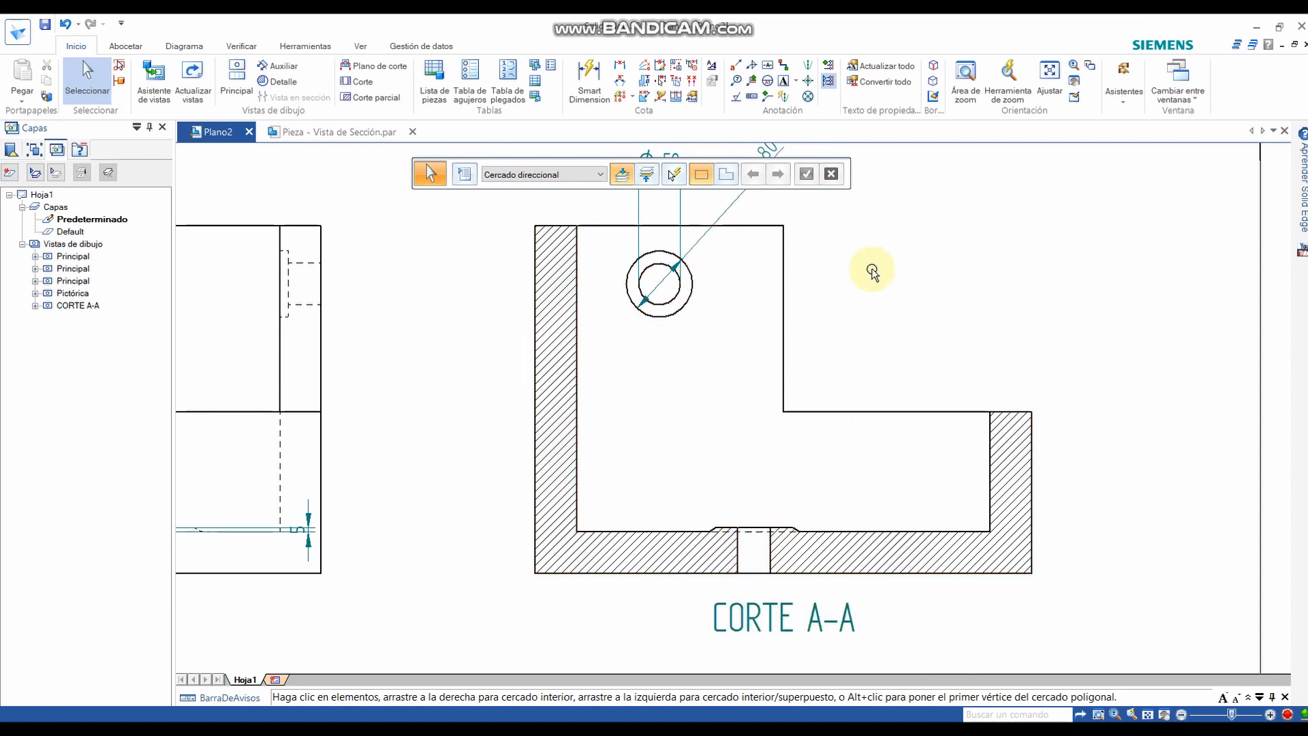
- Add a centre line by two lines between the vertical walls of the bottom hole in section view A-A
click(809, 68)
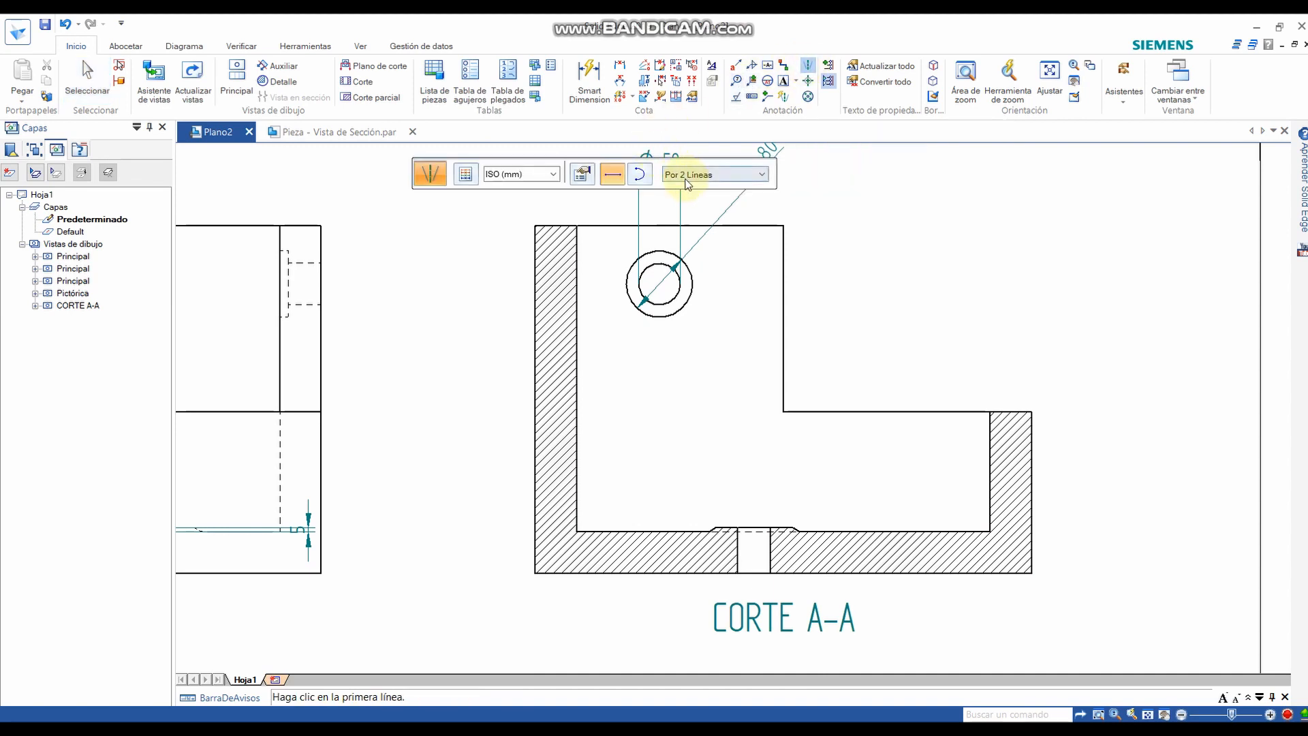
click(697, 181)
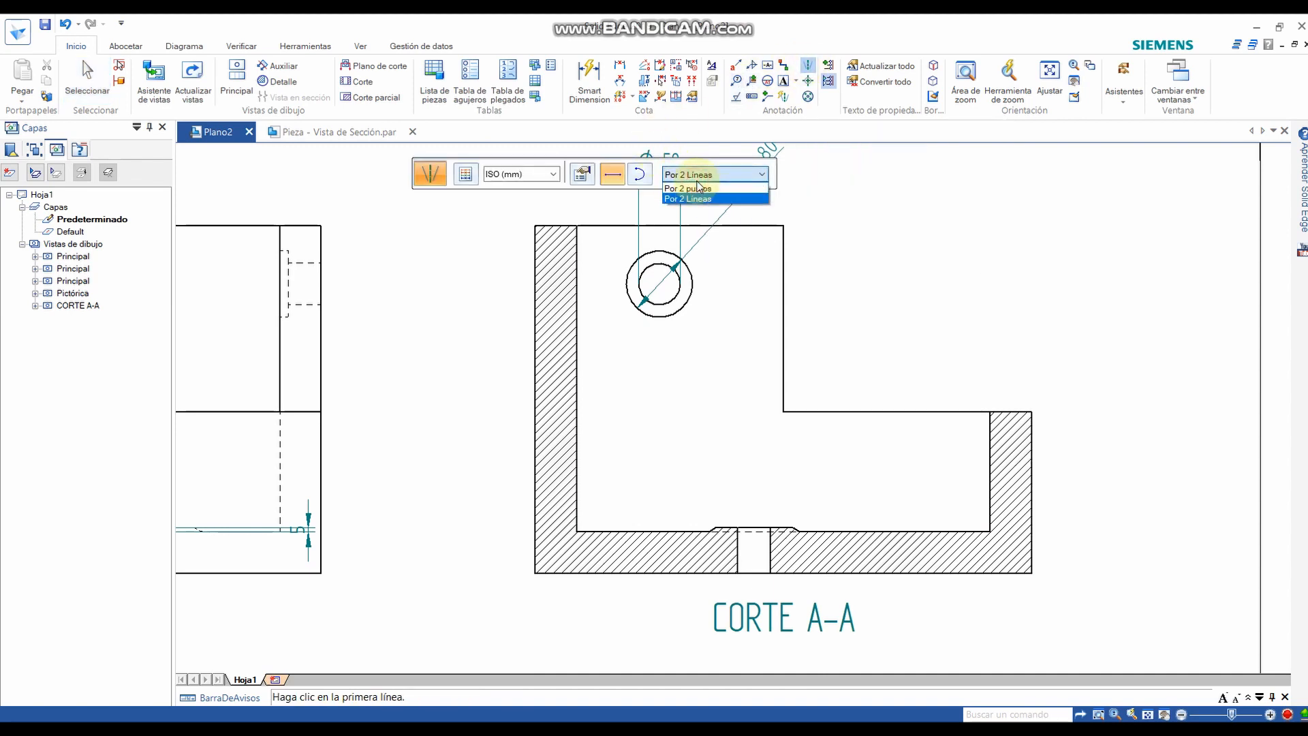
click(697, 181)
scroll(739, 556, up, 3)
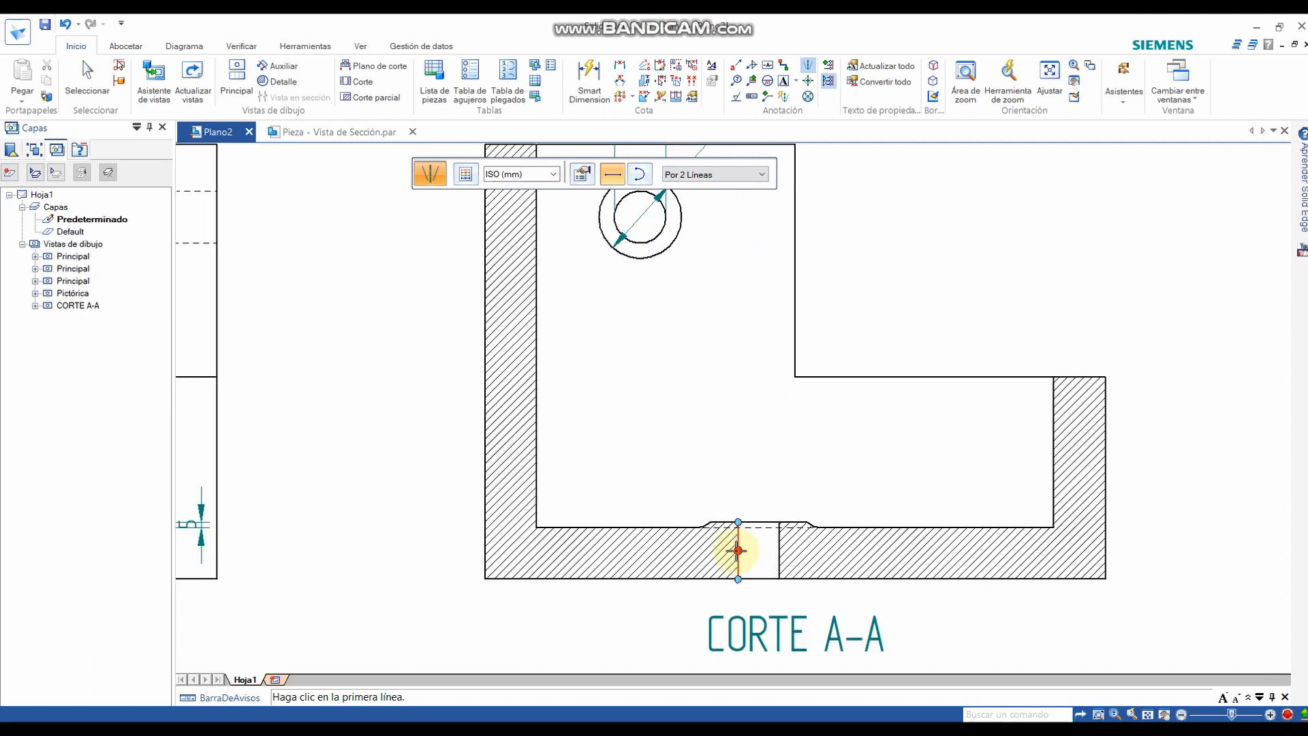
click(741, 535)
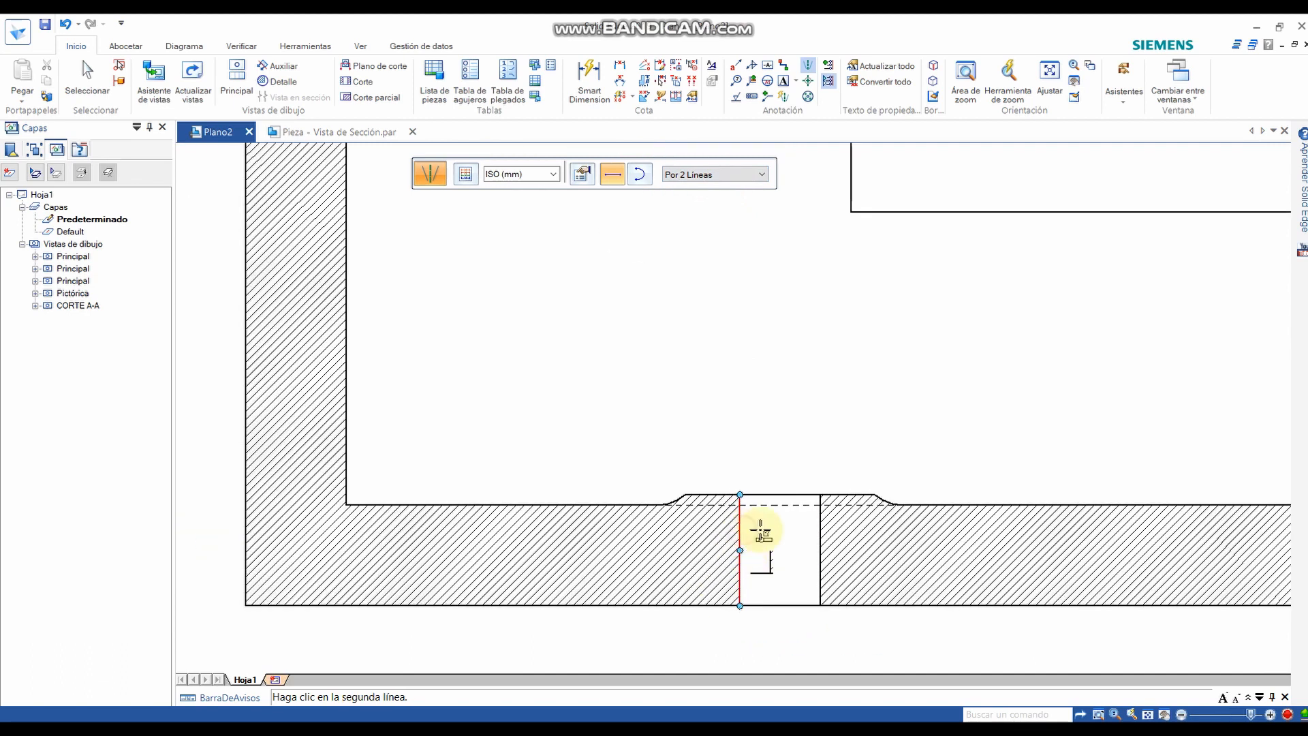
click(821, 526)
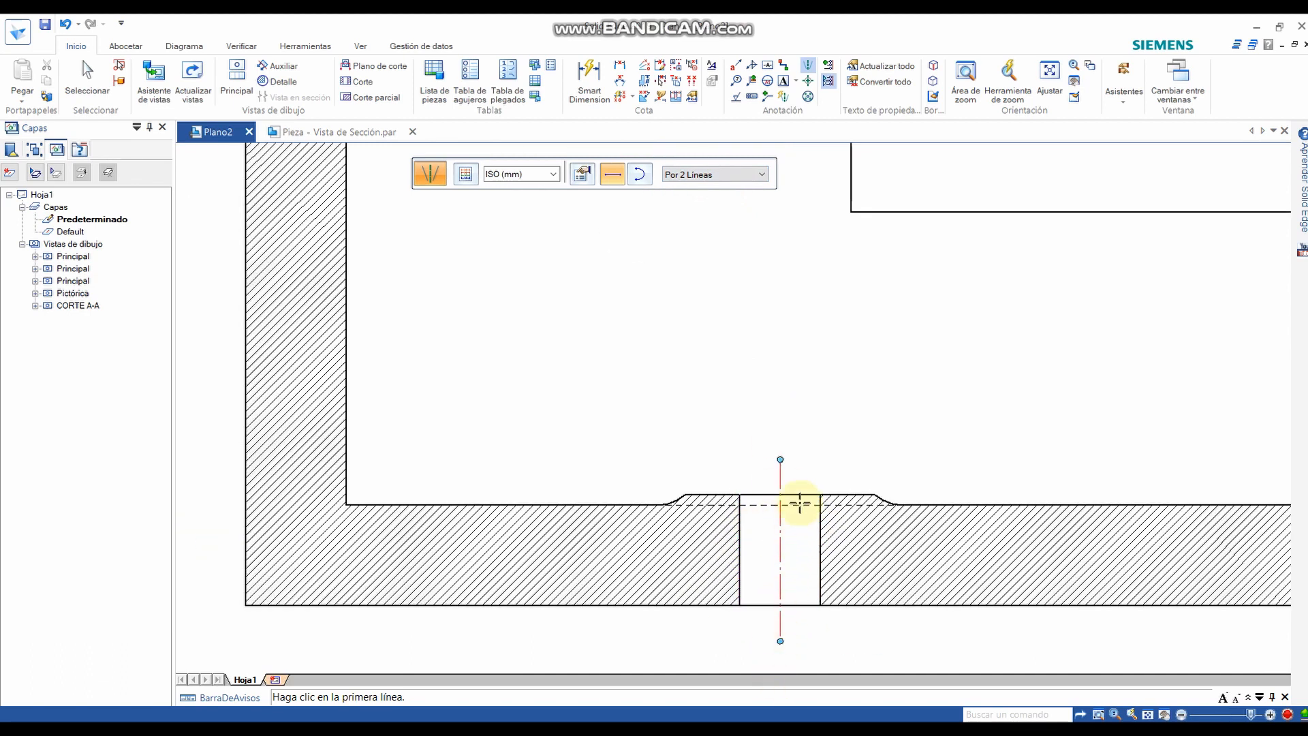
scroll(803, 502, down, 1)
scroll(820, 400, down, 2)
middle_drag(820, 395, 723, 473)
key(Escape)
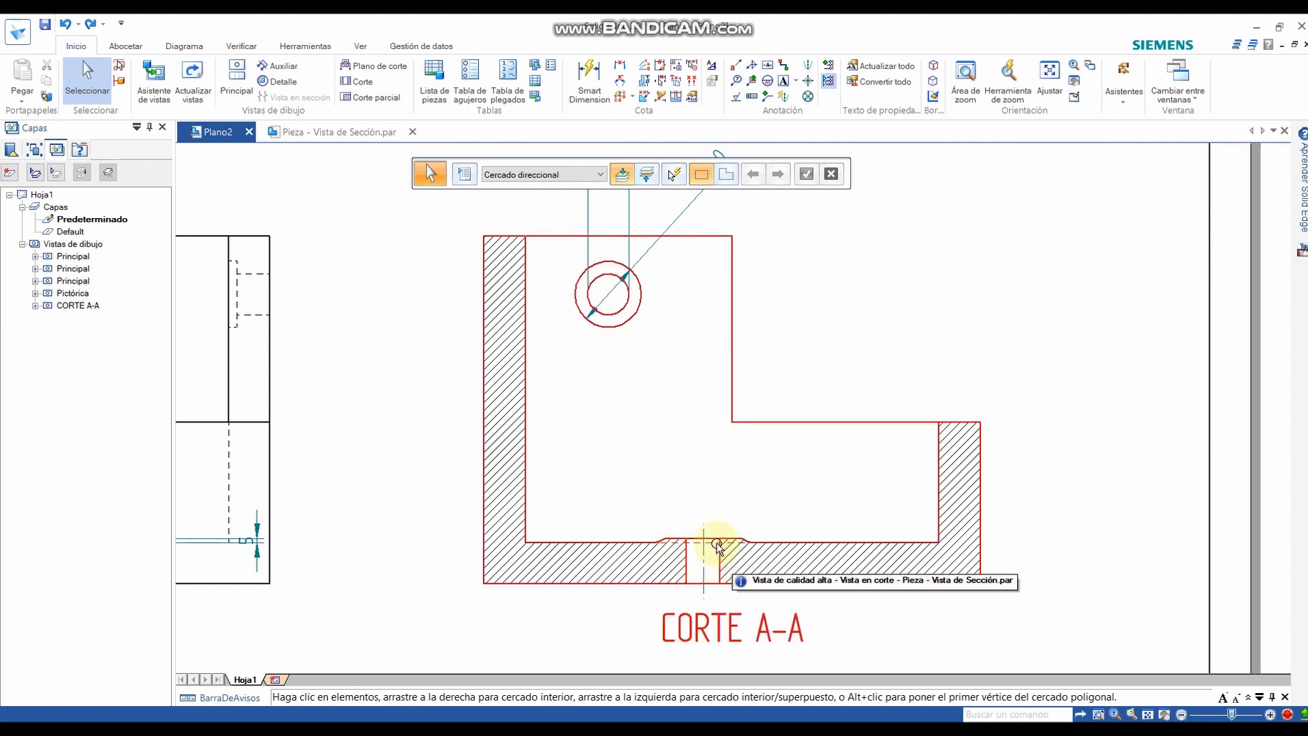
- Review how the holes are dimensioned in the top view compared with section view A-A
scroll(719, 545, down, 1)
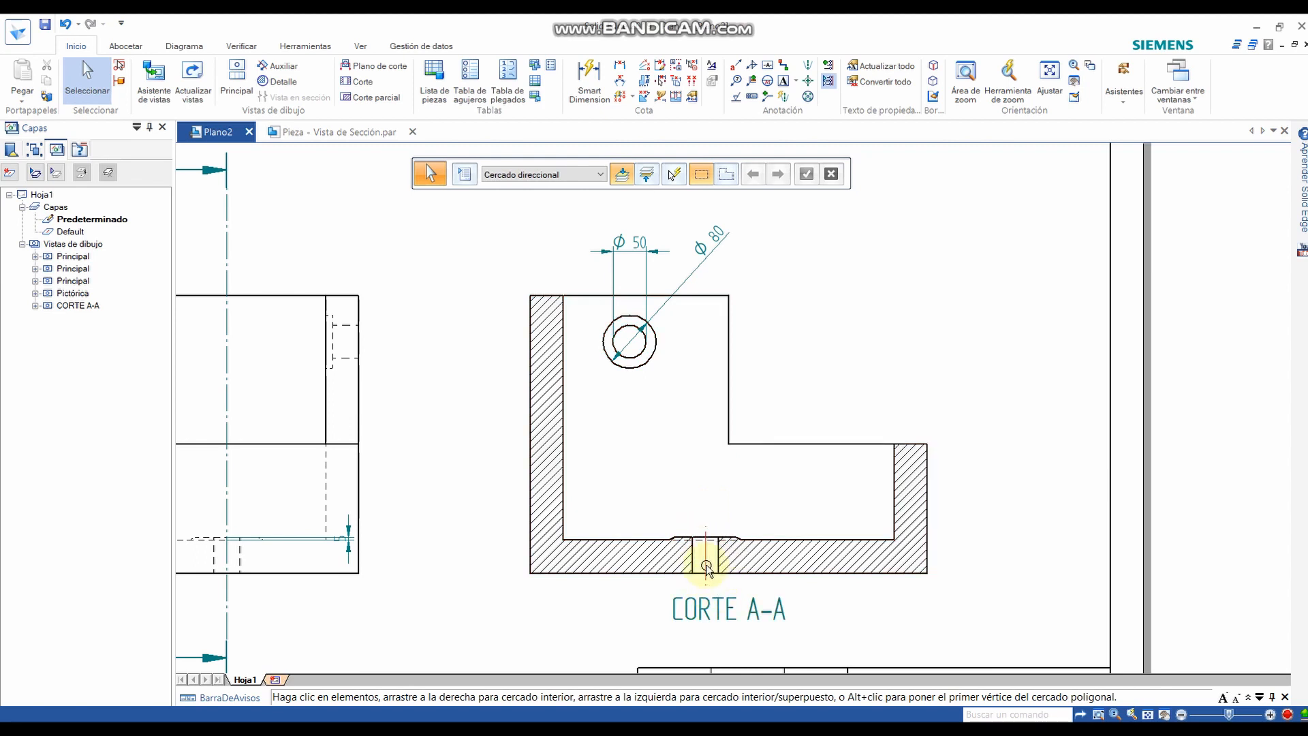
scroll(707, 566, down, 3)
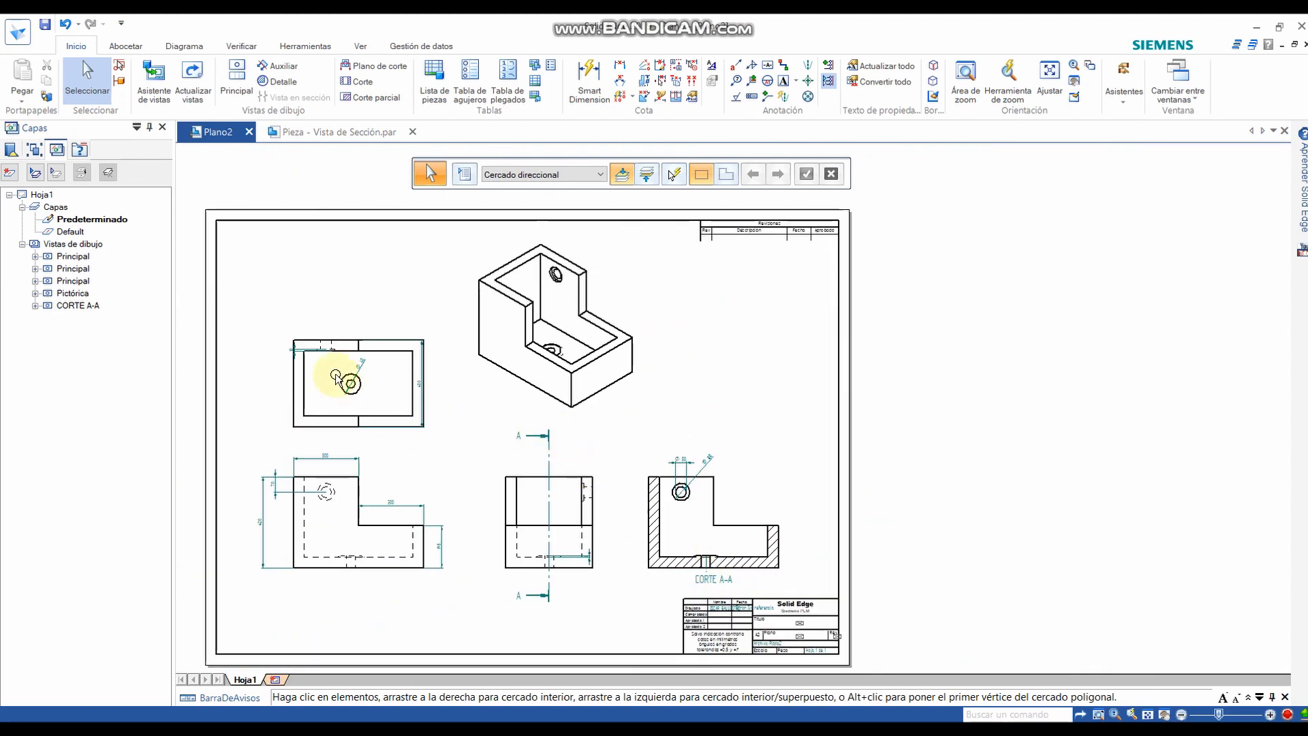
scroll(336, 375, up, 4)
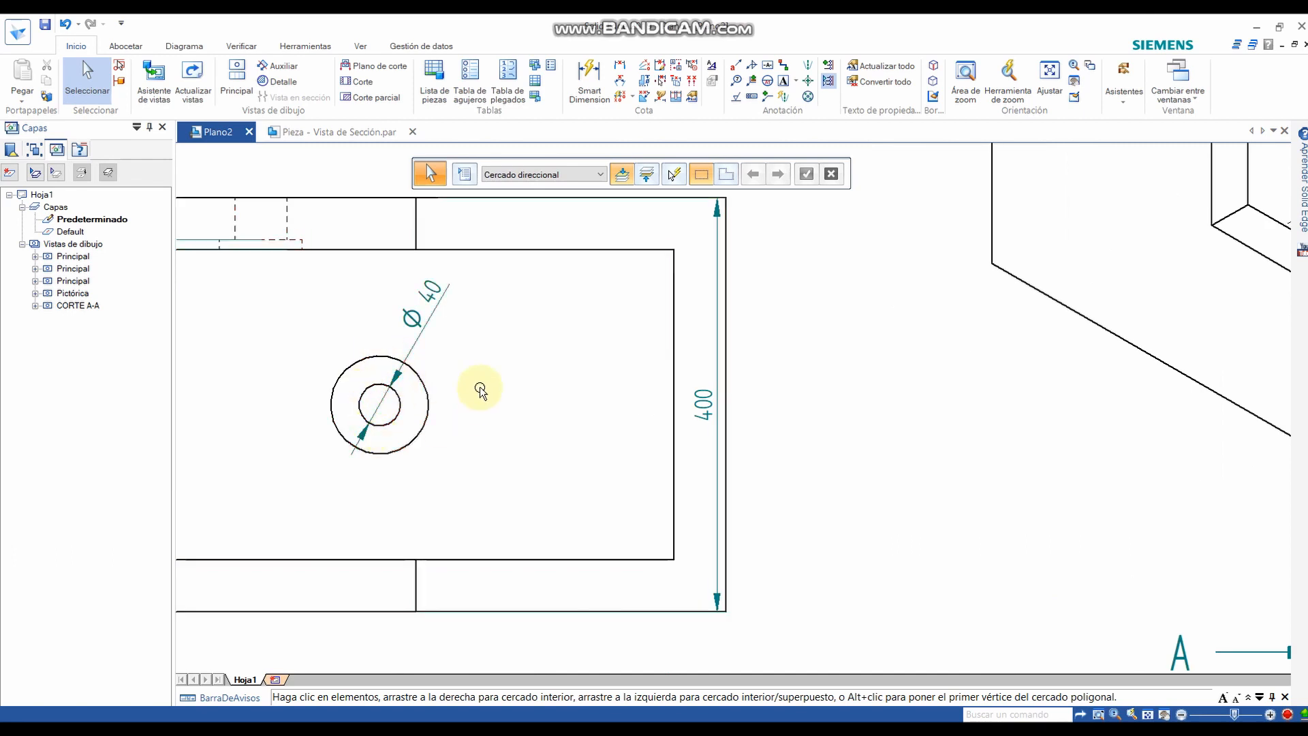
scroll(479, 390, down, 3)
middle_drag(483, 390, 443, 357)
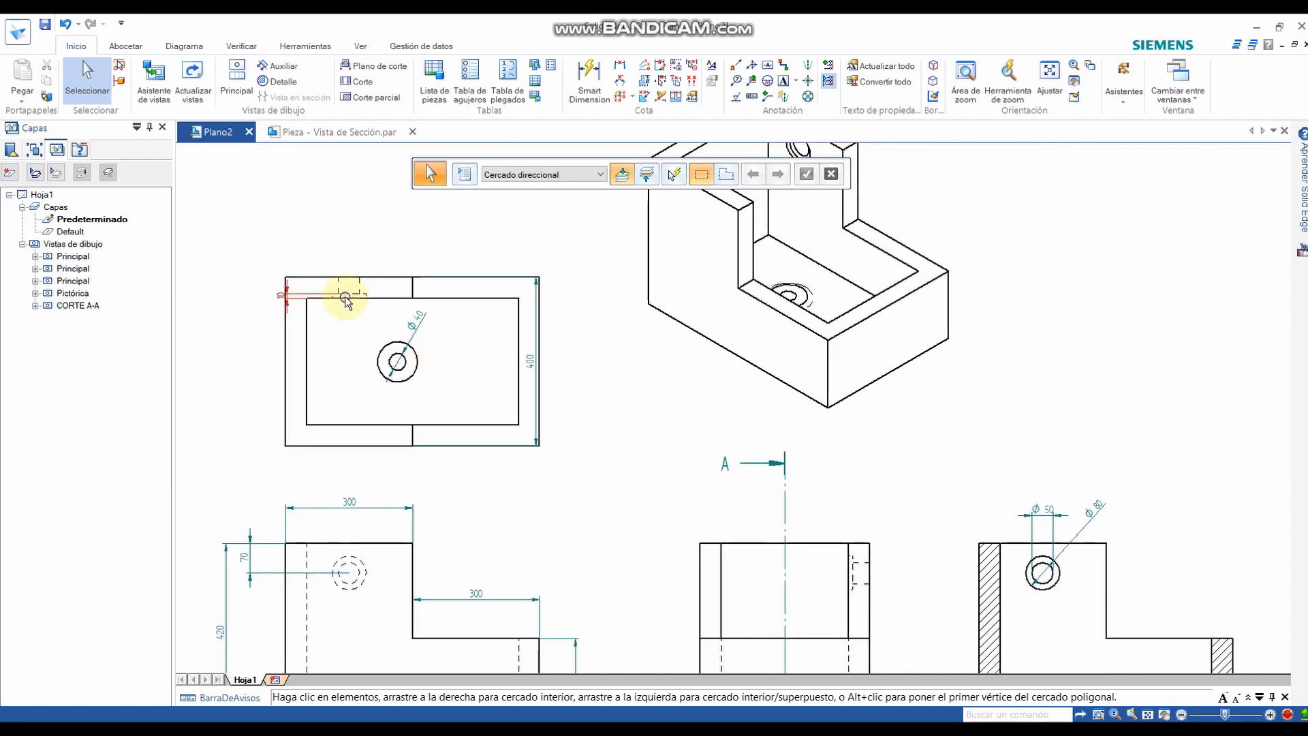
scroll(572, 424, down, 1)
middle_drag(503, 385, 479, 378)
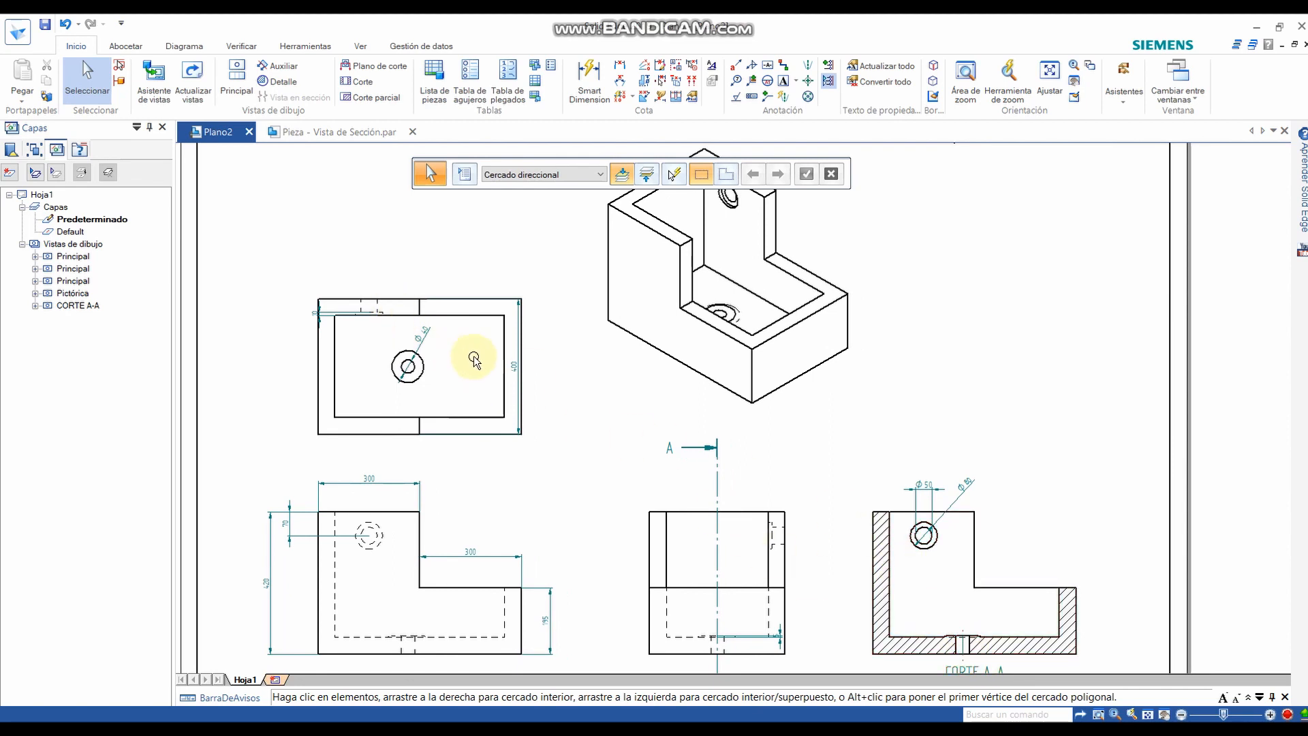
middle_drag(840, 576, 713, 546)
scroll(806, 599, up, 3)
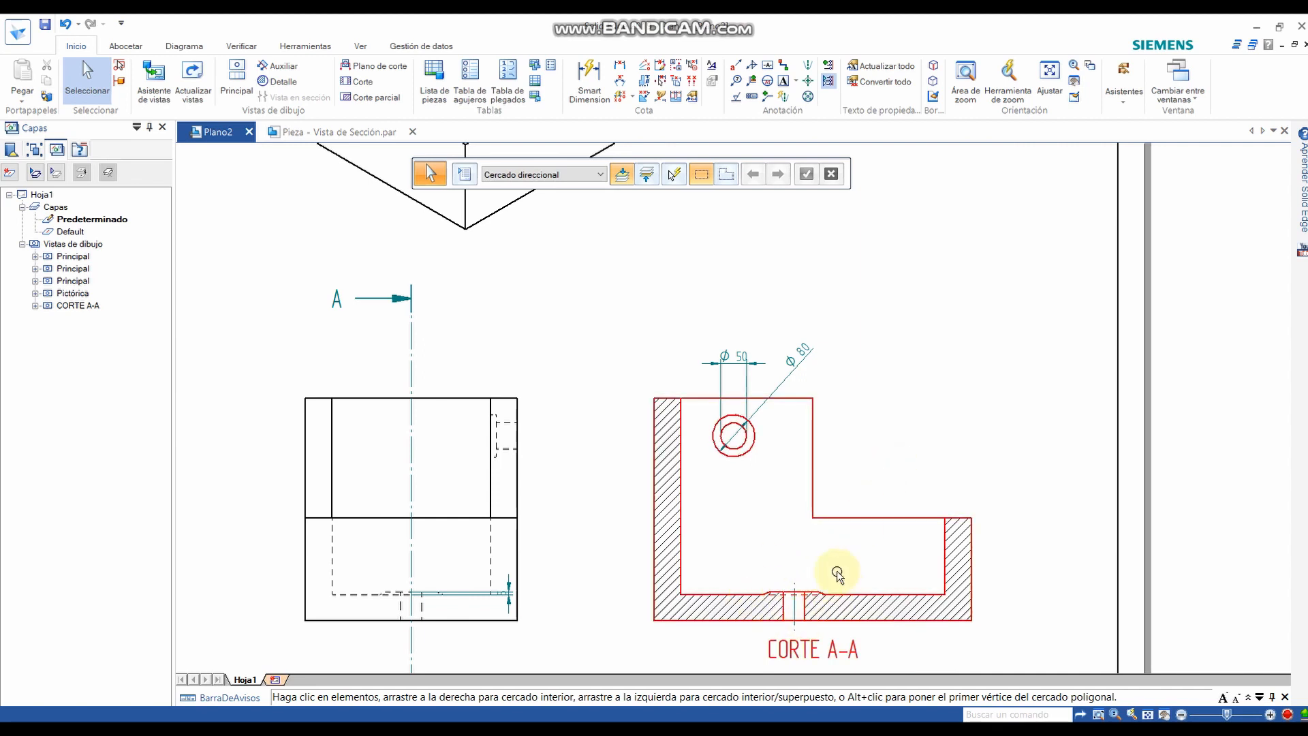
- Delete the Ø 40 hole dimension from the top view
scroll(614, 520, down, 2)
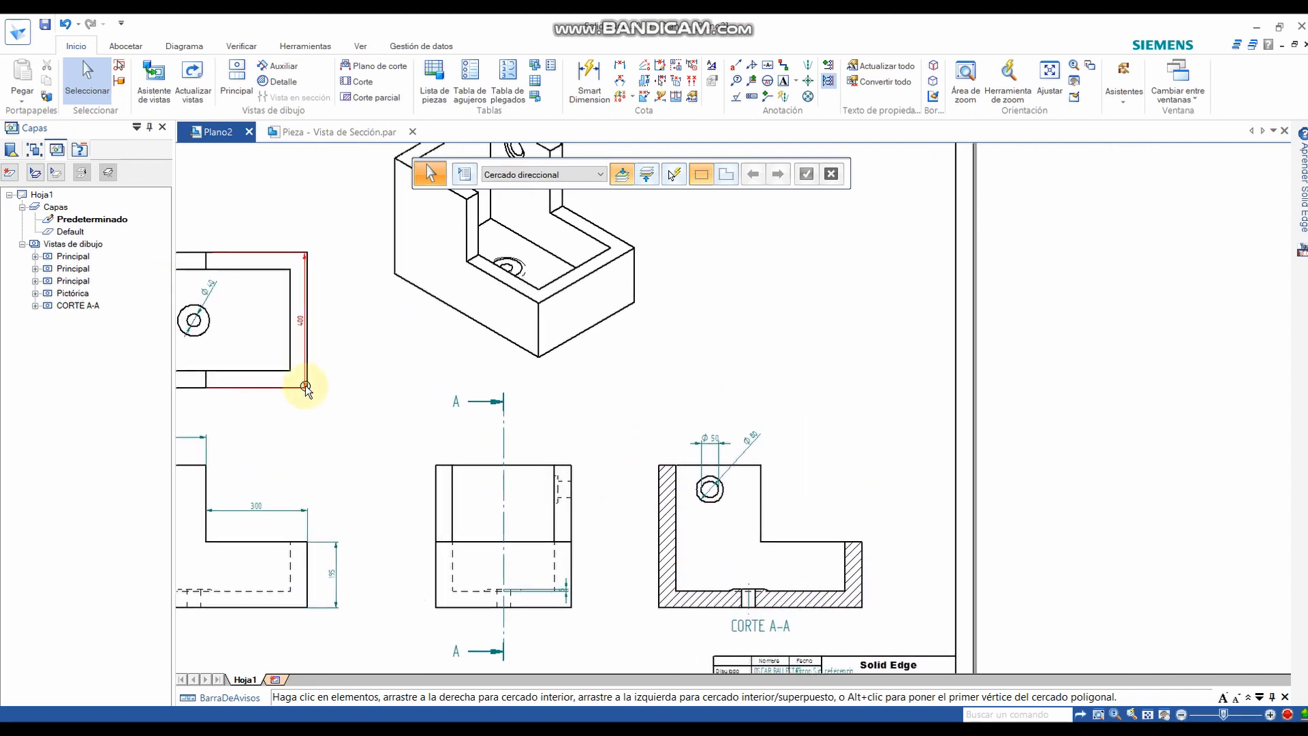
middle_drag(322, 427, 353, 452)
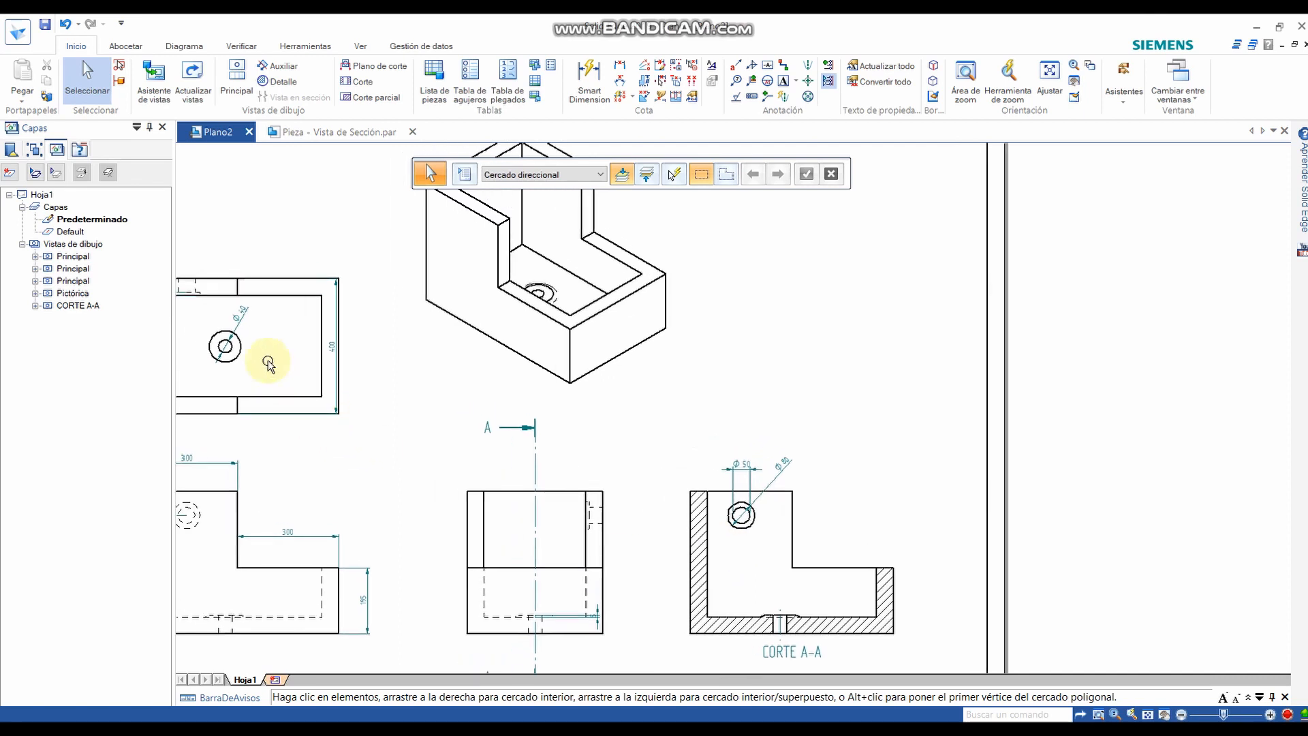
click(244, 322)
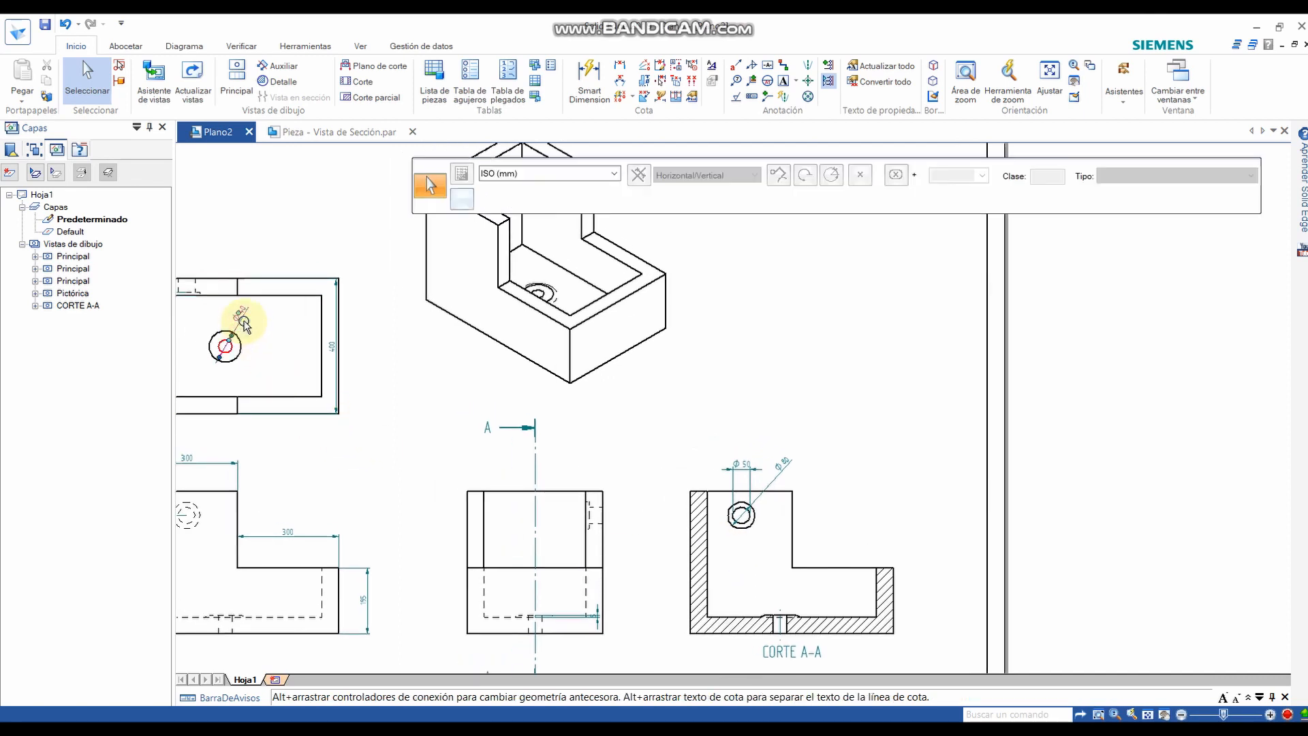
right_click(243, 322)
click(288, 631)
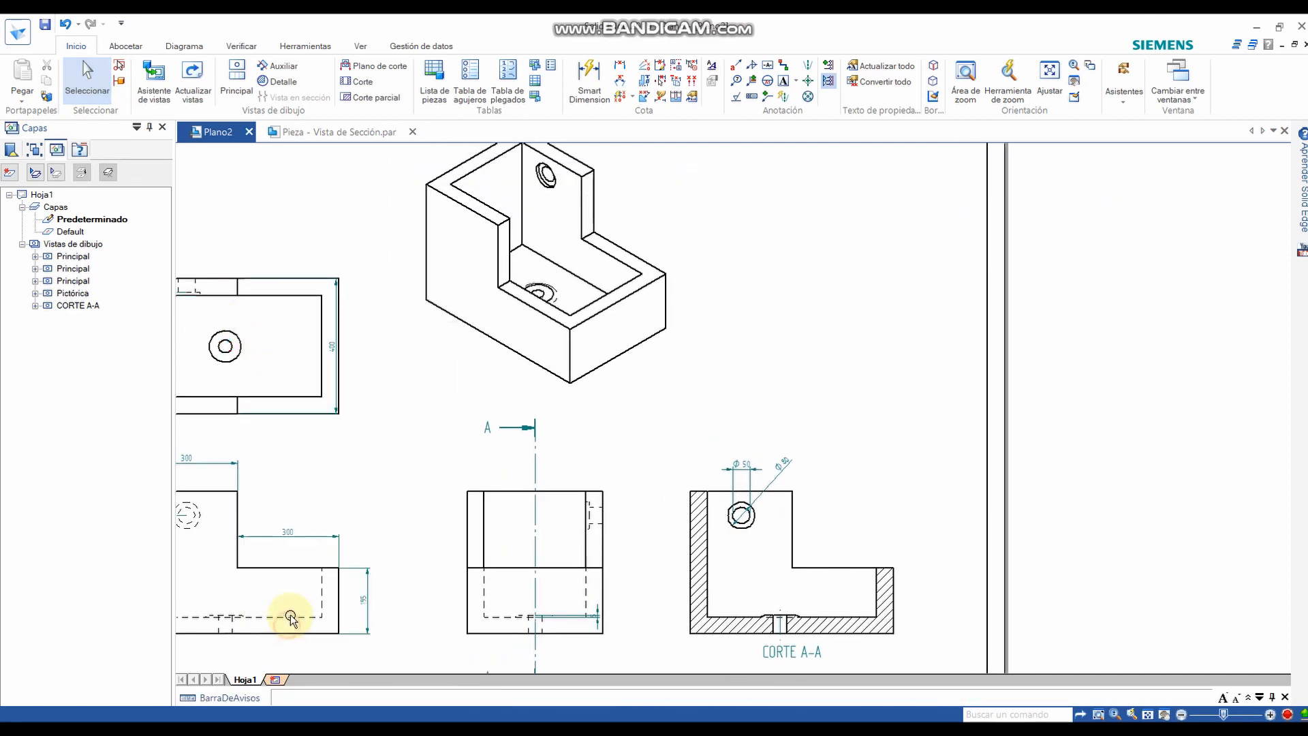
- Dimension the width between the bottom hole's walls in section view A-A, placing it just above the hole
scroll(554, 535, up, 2)
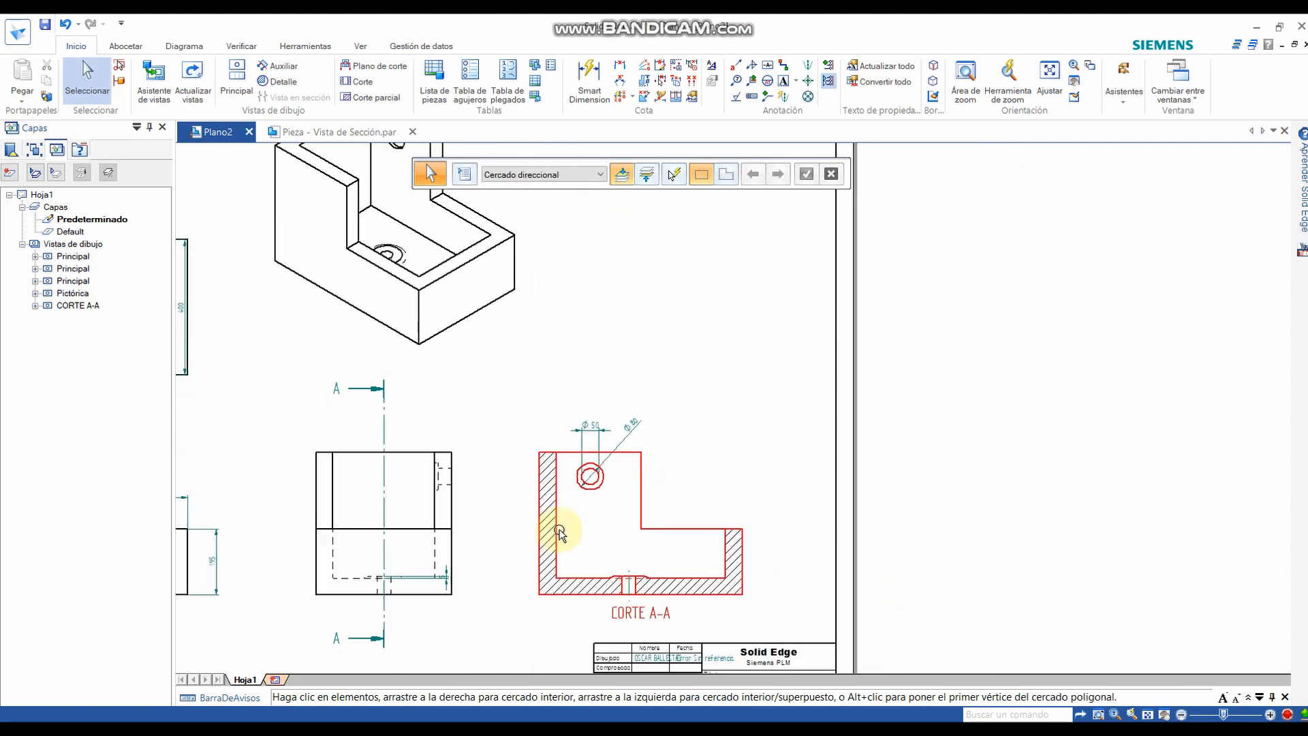
scroll(578, 541, up, 1)
scroll(583, 530, up, 2)
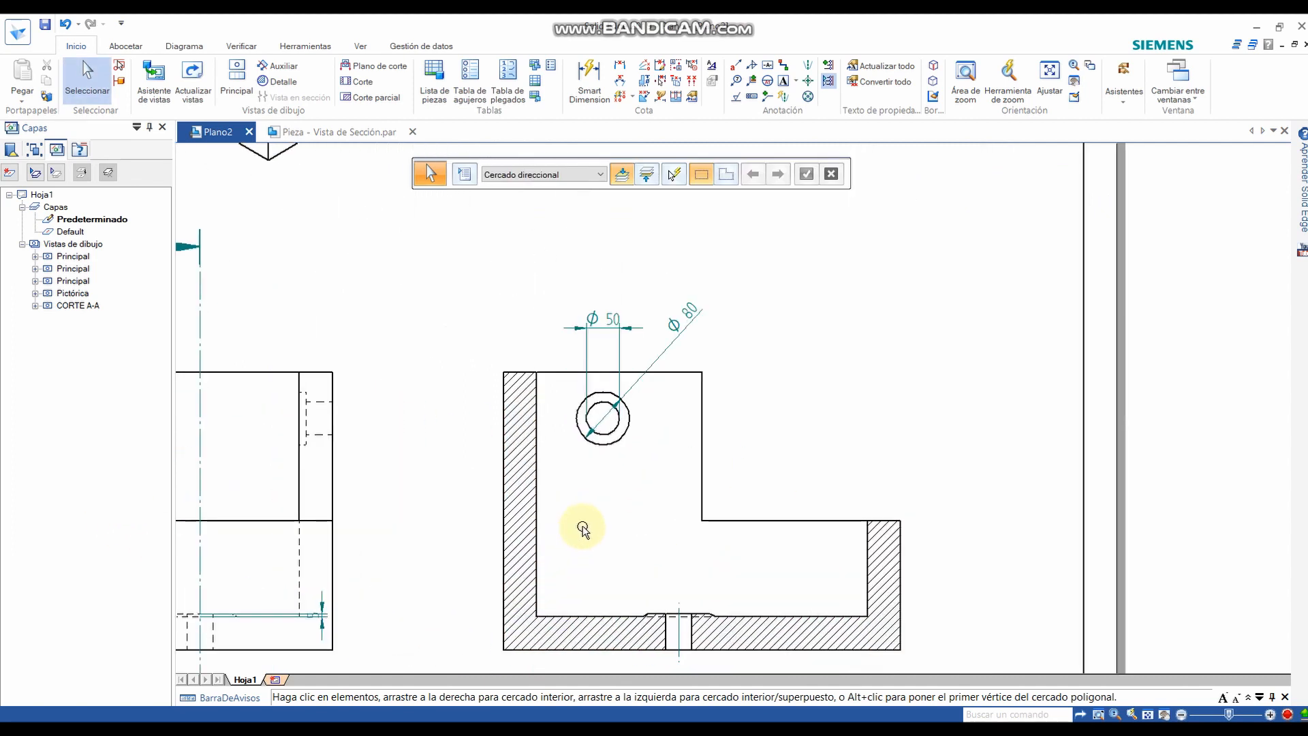
click(575, 92)
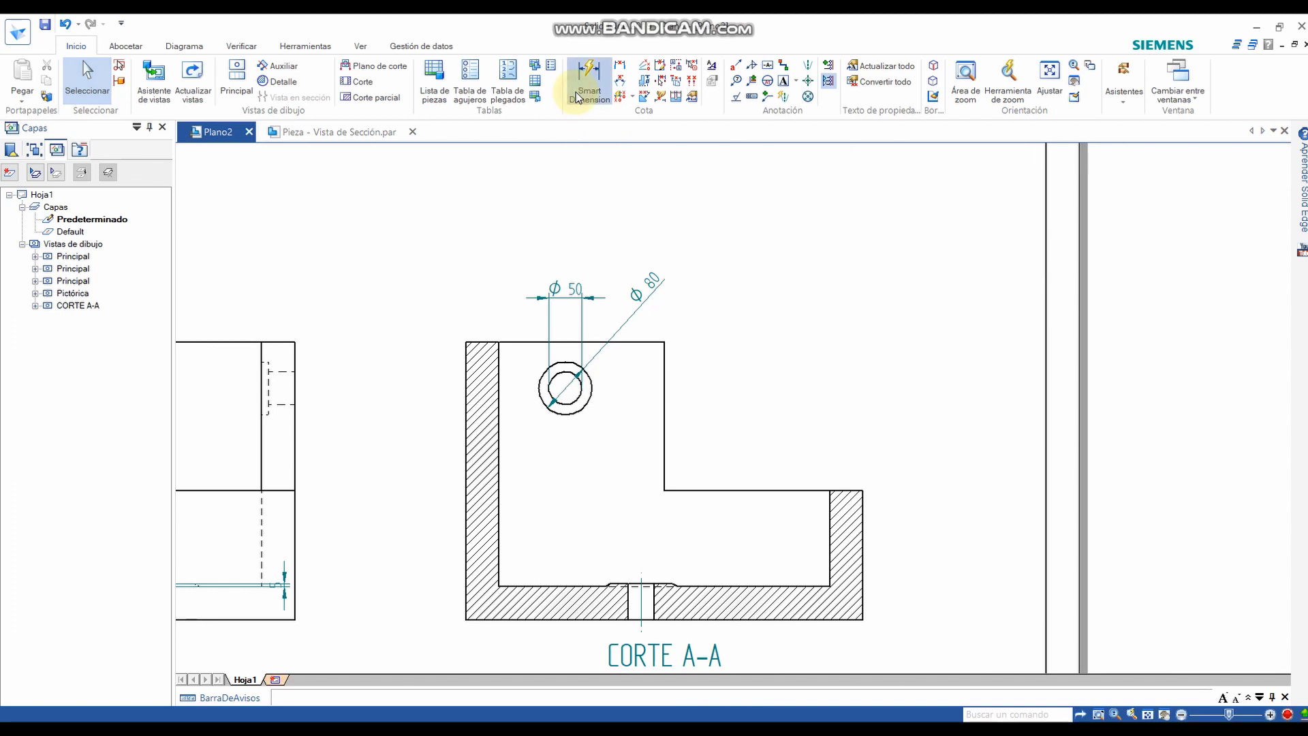
click(628, 603)
click(655, 601)
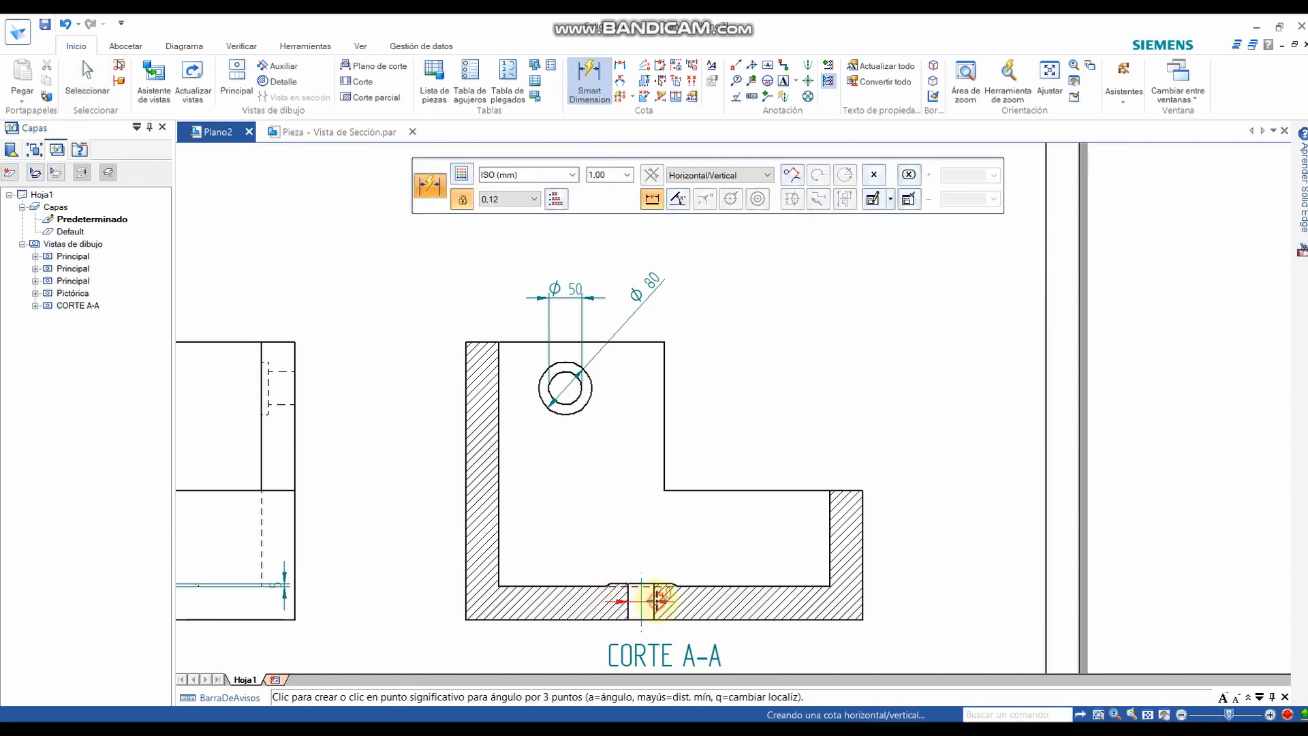
click(637, 555)
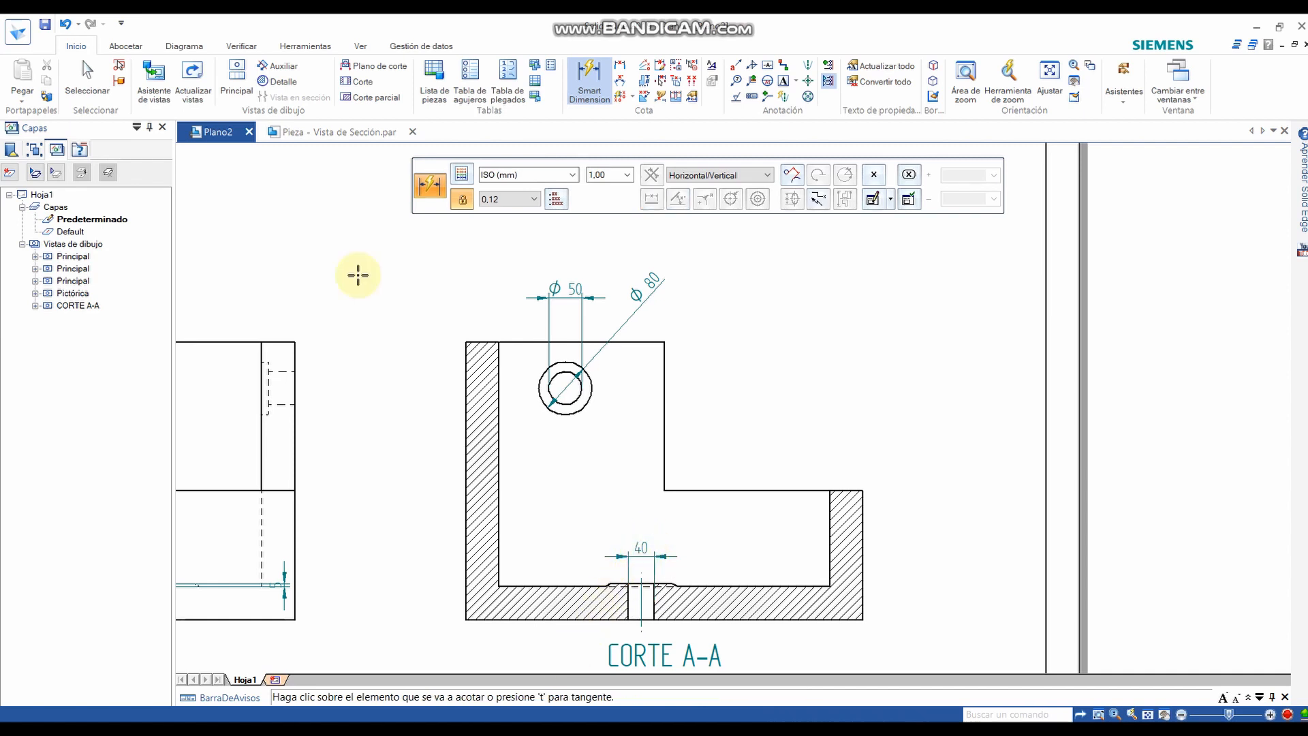
key(Escape)
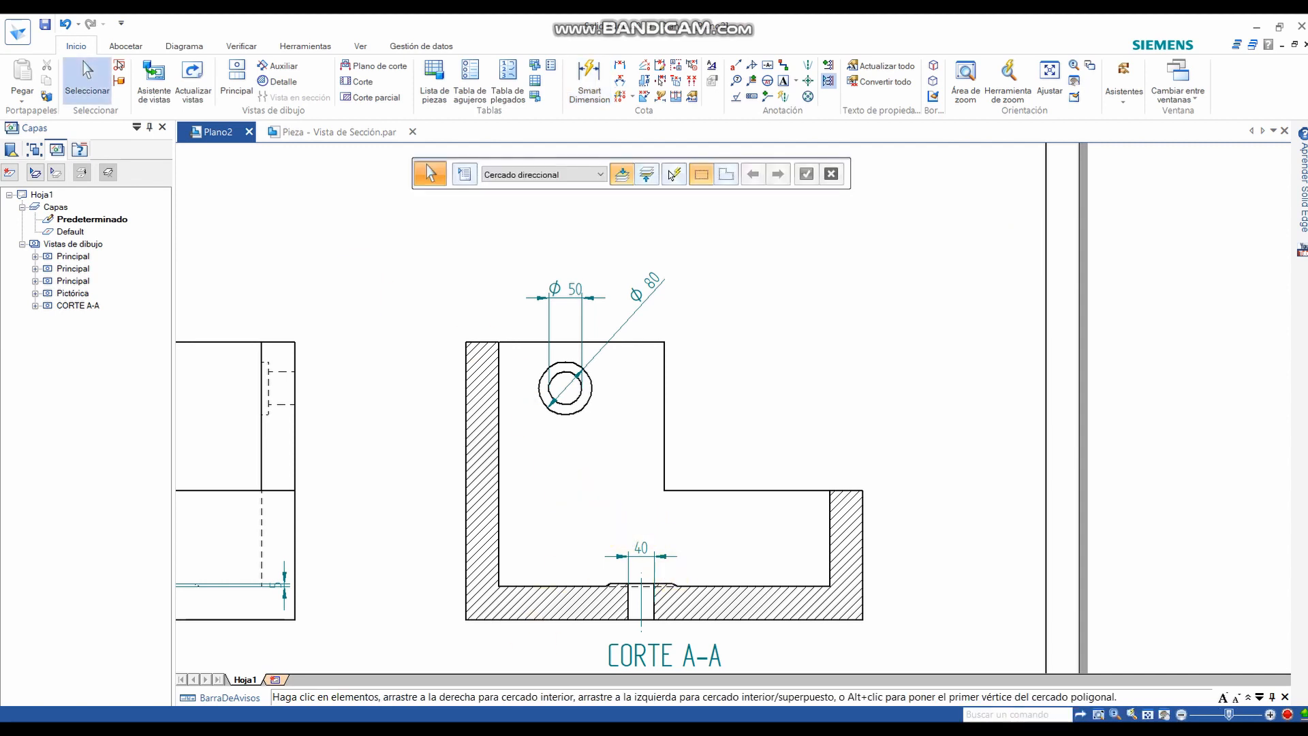
- Switch to PowerPoint, examine the diameter dimensions of the sectioned part on the 'Vista de Detalle' slide, and return to the drawing
click(481, 732)
scroll(134, 551, down, 6)
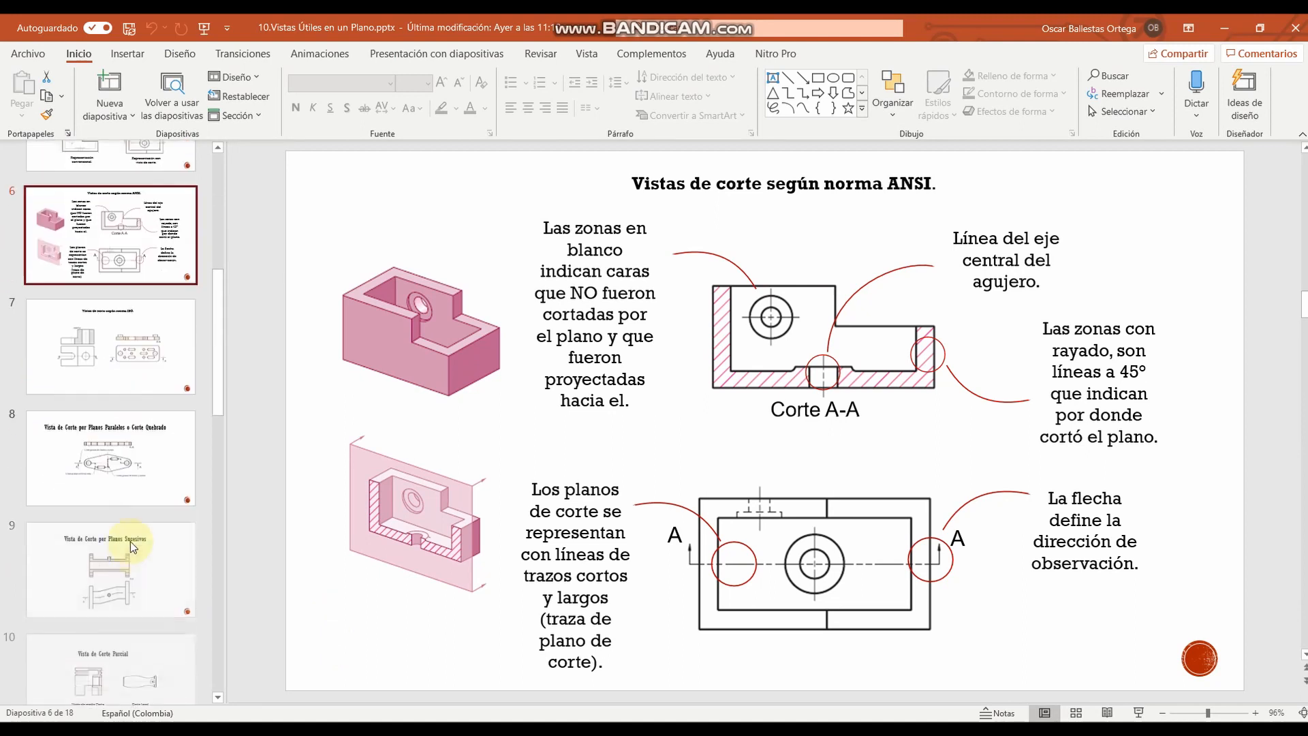
scroll(129, 541, down, 5)
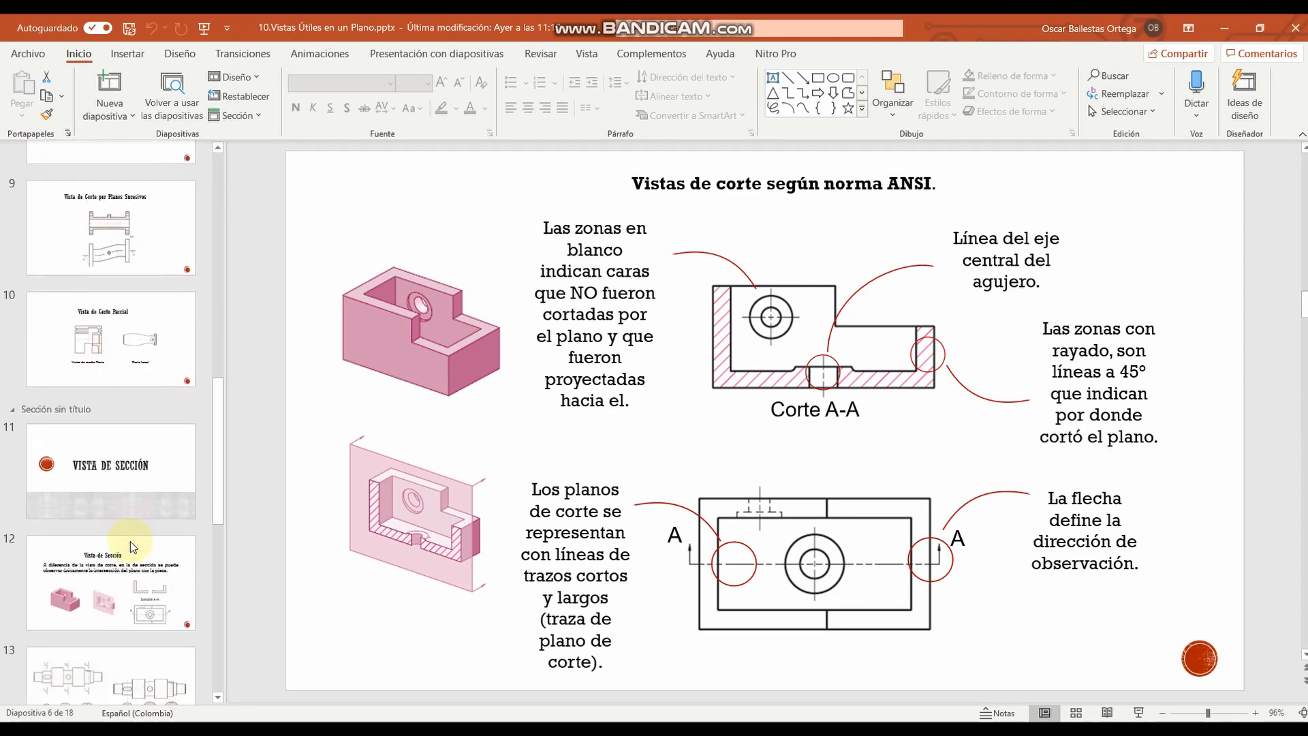
scroll(129, 541, down, 6)
click(132, 516)
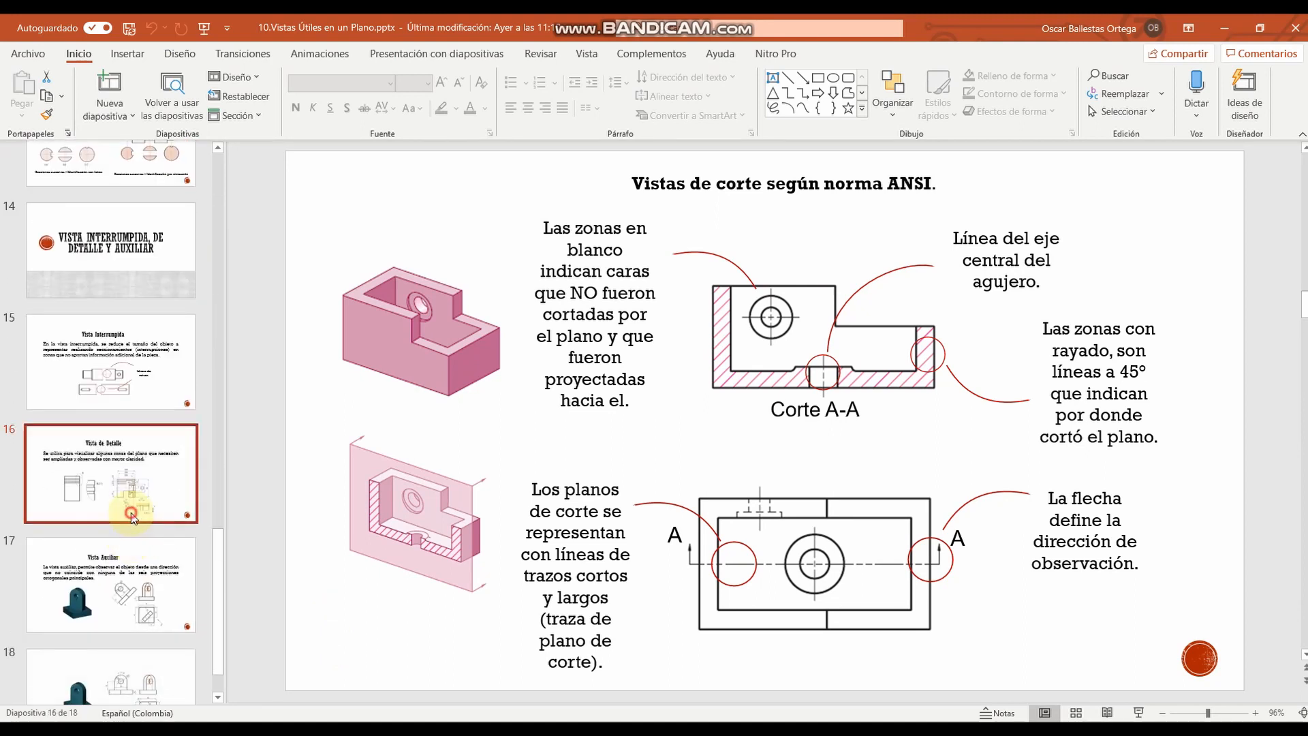
ctrl+scroll(925, 519, up, 10)
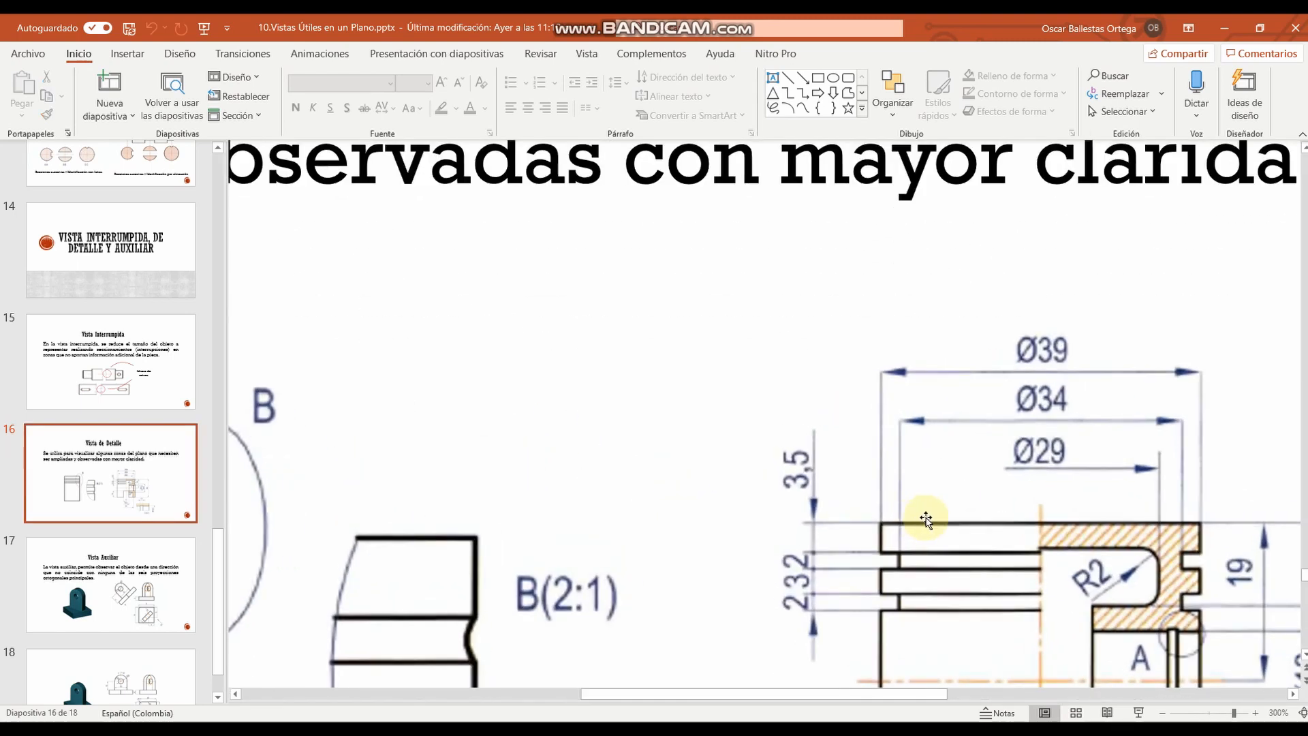
scroll(926, 519, down, 3)
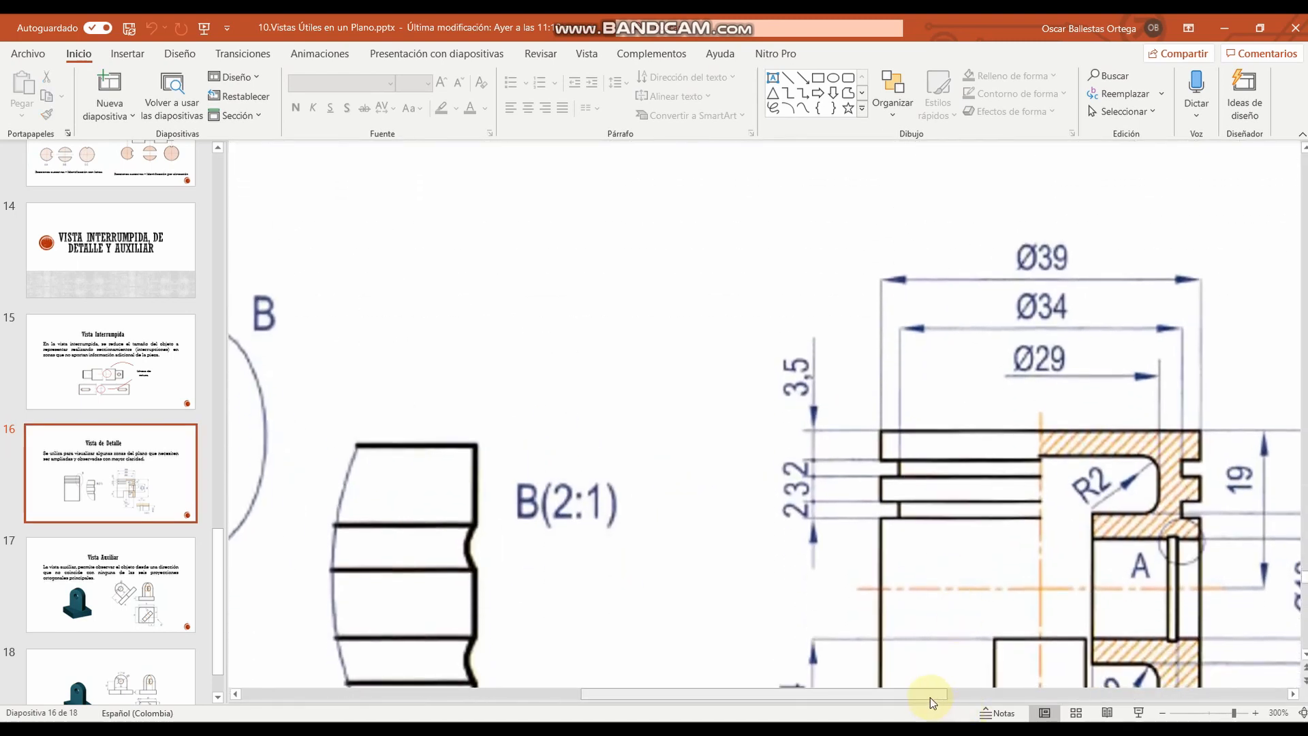
drag(932, 703, 1065, 679)
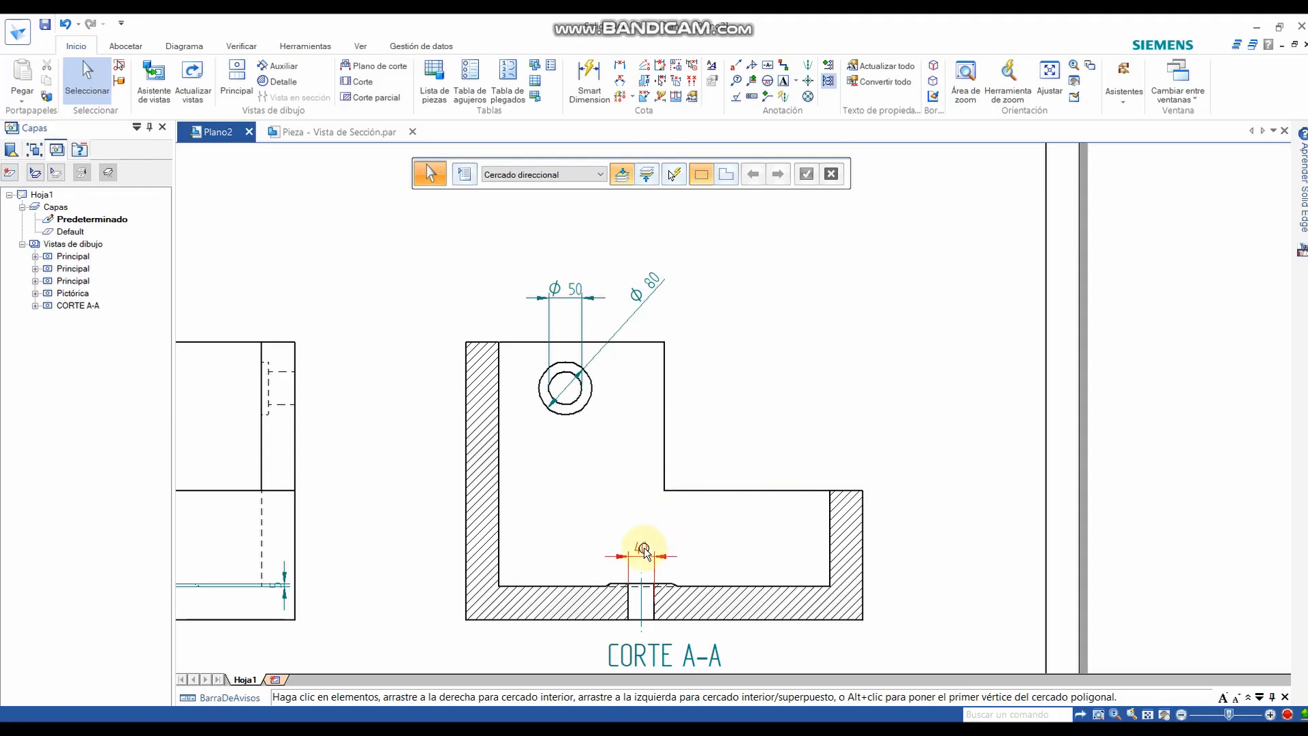
- Add a diameter symbol (%DI) as prefix to the bottom hole's dimension in section view A-A
click(648, 559)
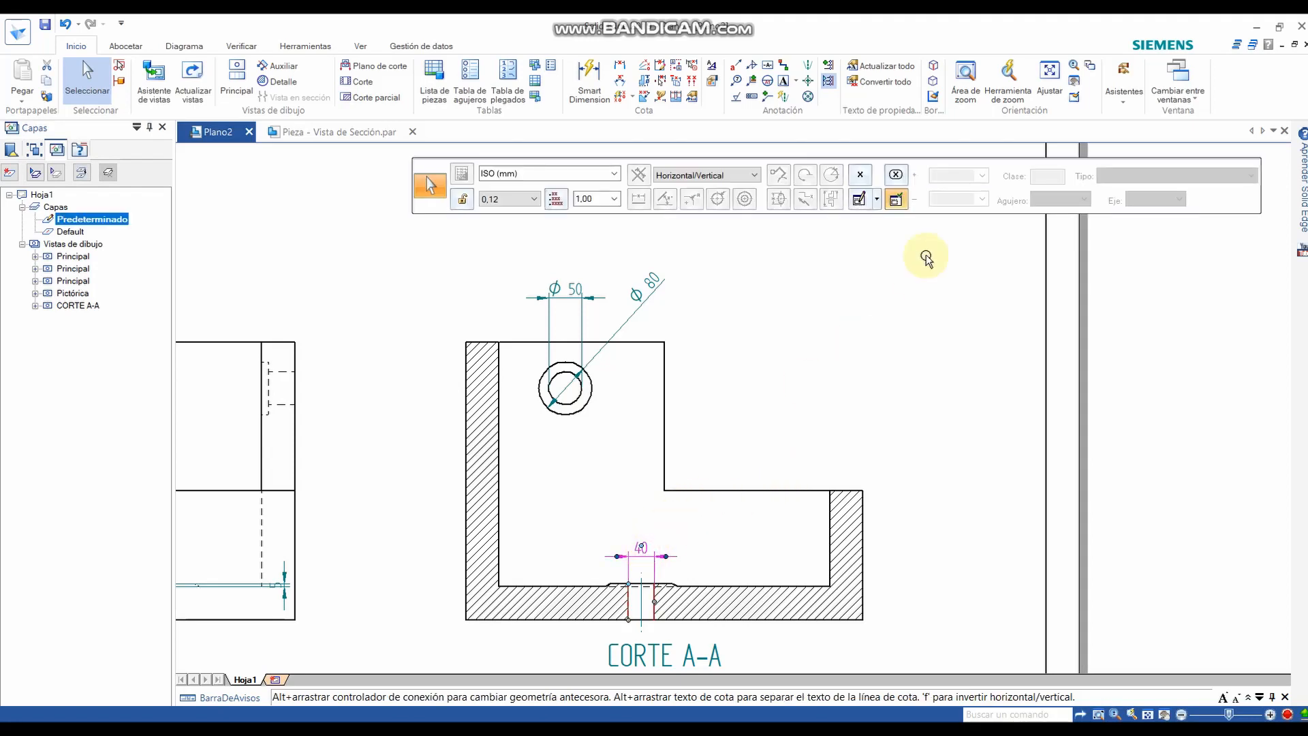
click(860, 200)
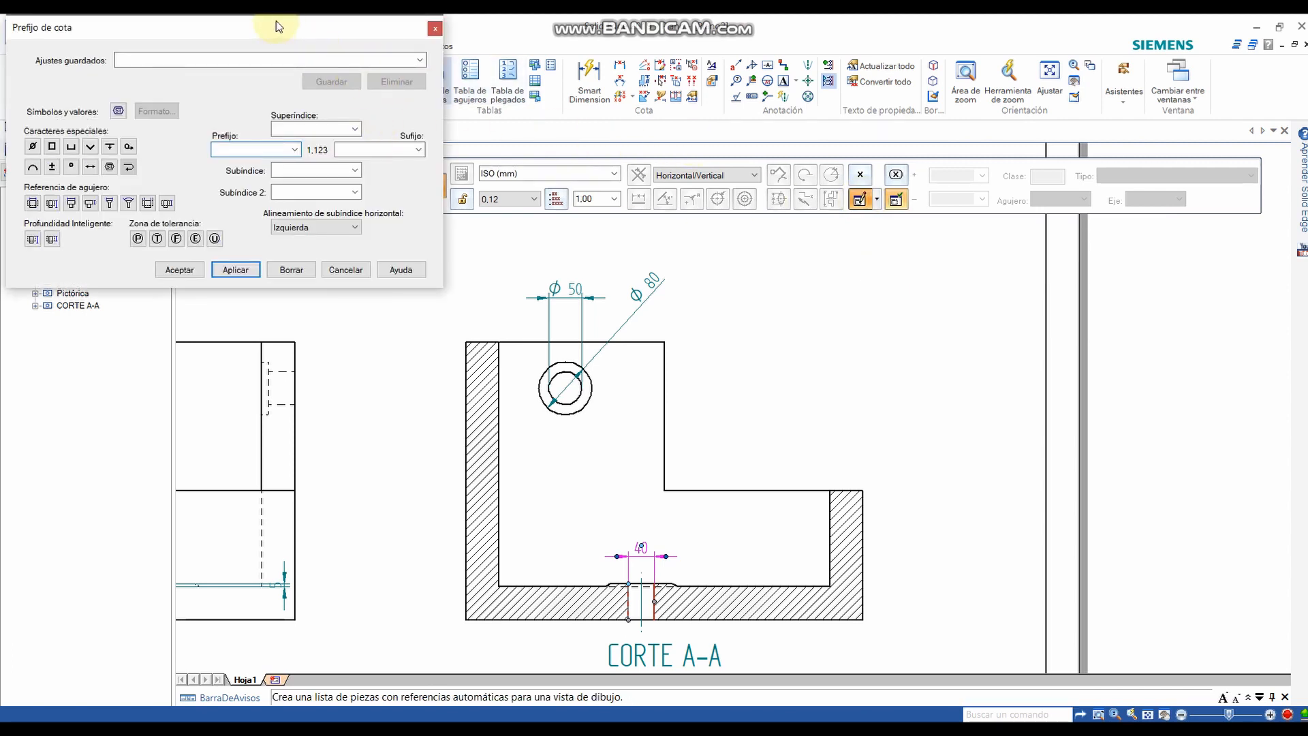
drag(320, 40, 636, 184)
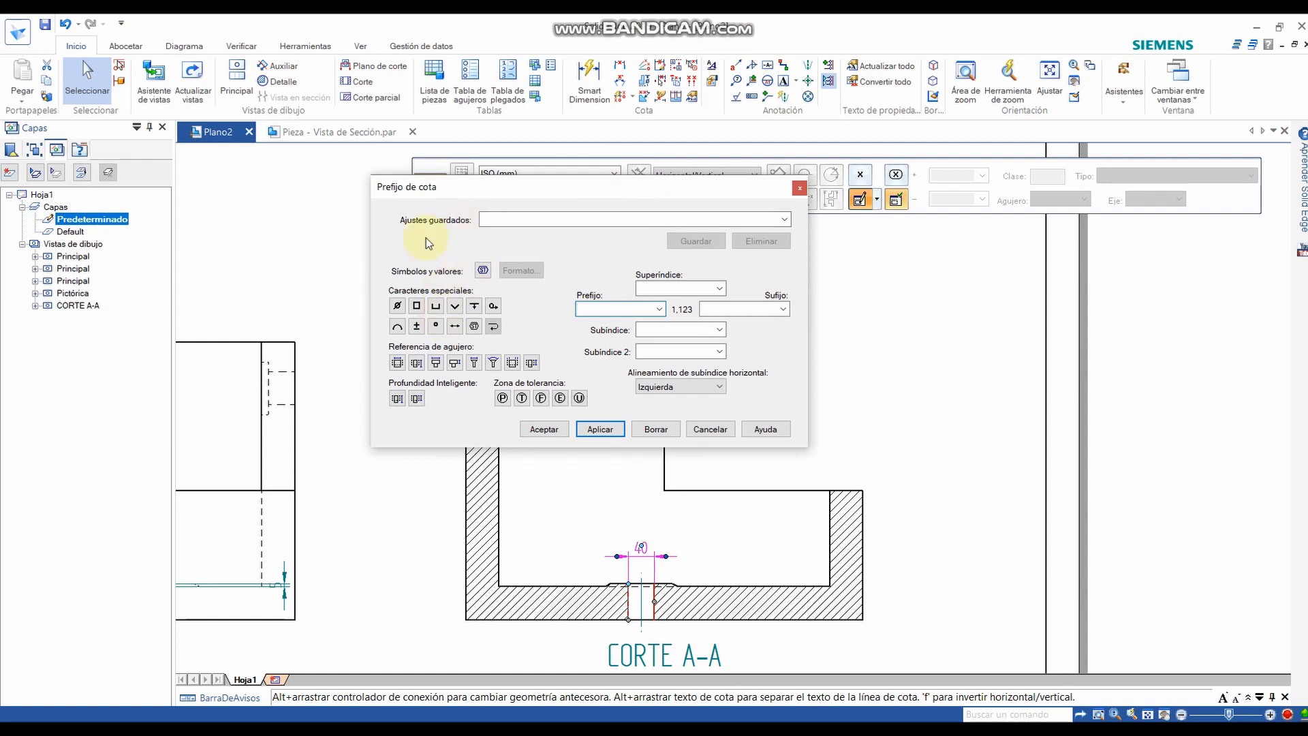
click(396, 306)
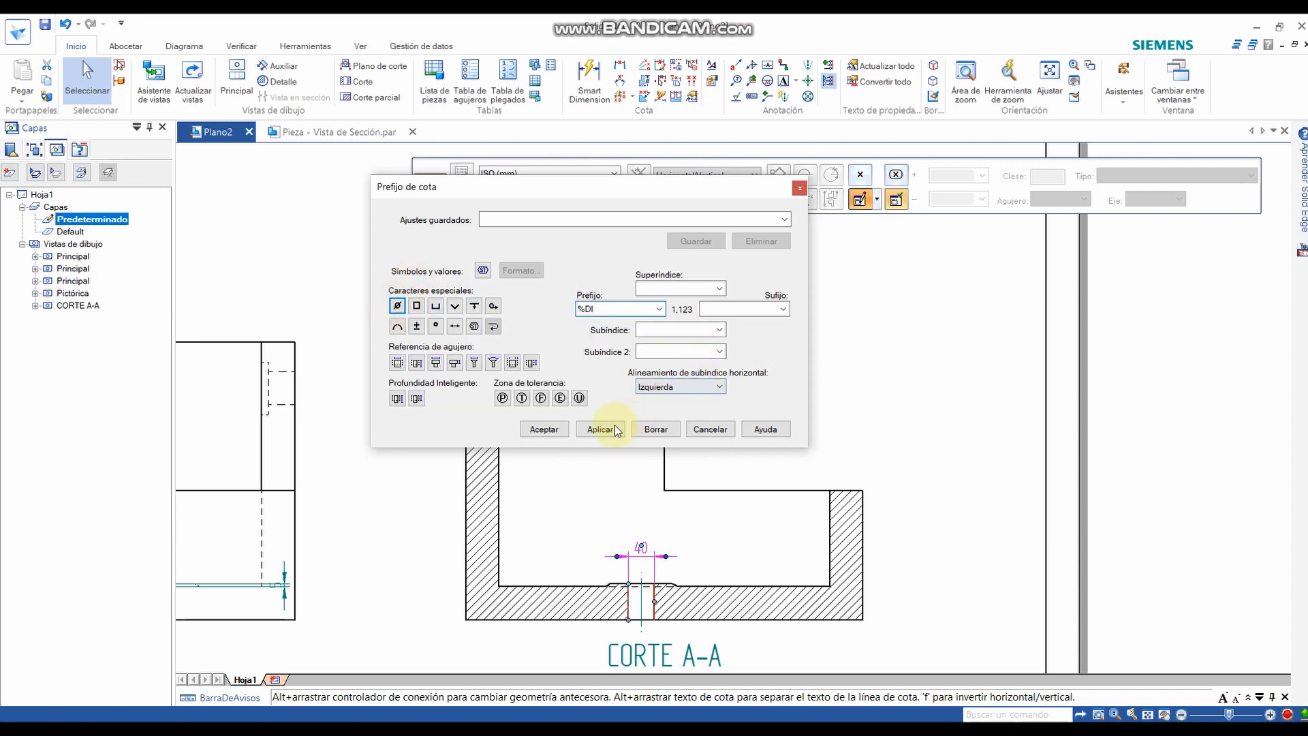
click(543, 429)
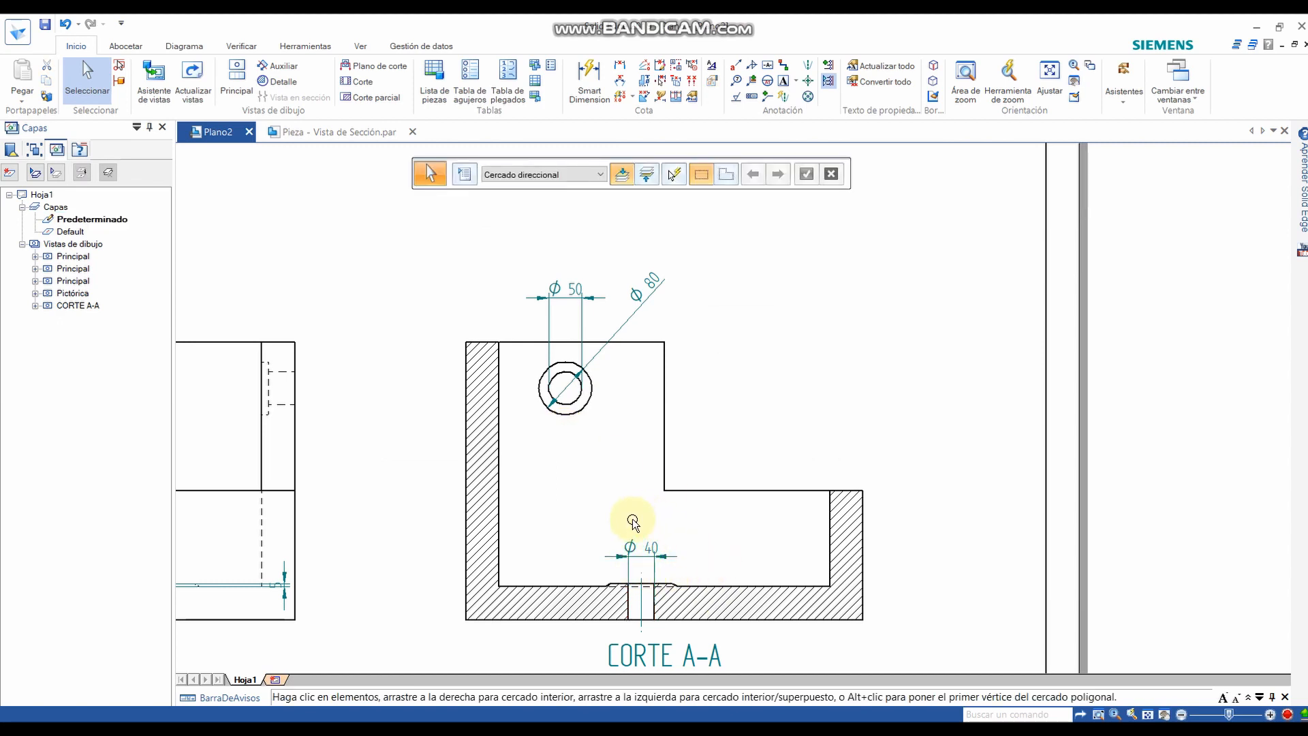
- Examine the raised, curved edge around the bottom hole in section view A-A
scroll(633, 518, down, 2)
scroll(647, 542, down, 3)
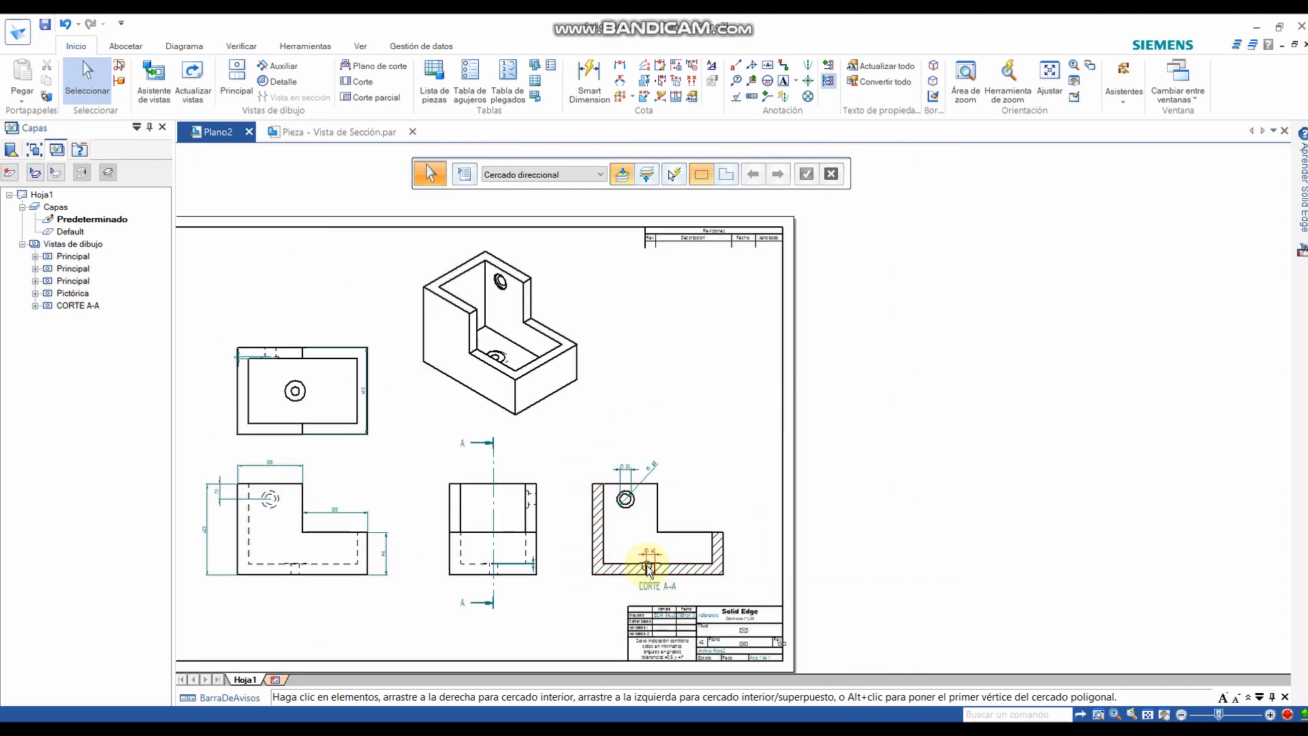
scroll(641, 571, up, 4)
scroll(640, 571, up, 6)
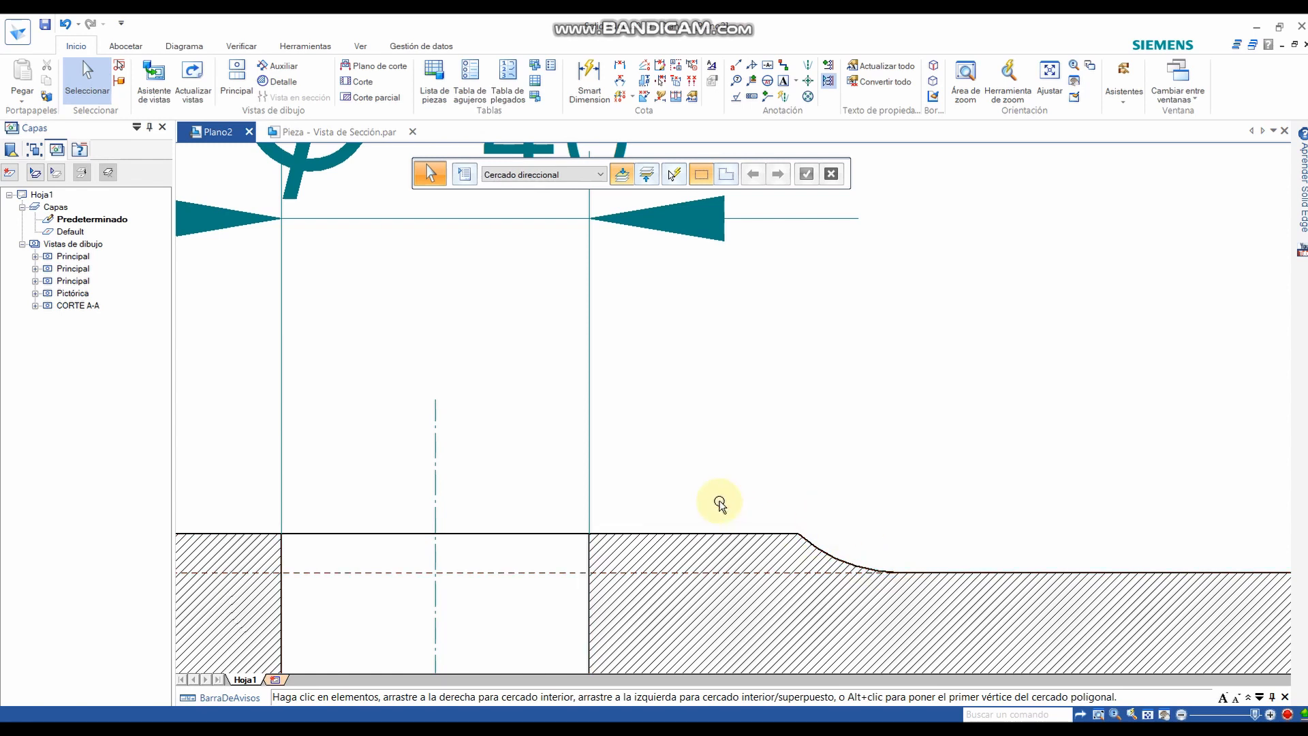
scroll(766, 512, down, 2)
scroll(765, 511, down, 4)
scroll(773, 434, down, 3)
middle_drag(736, 384, 668, 478)
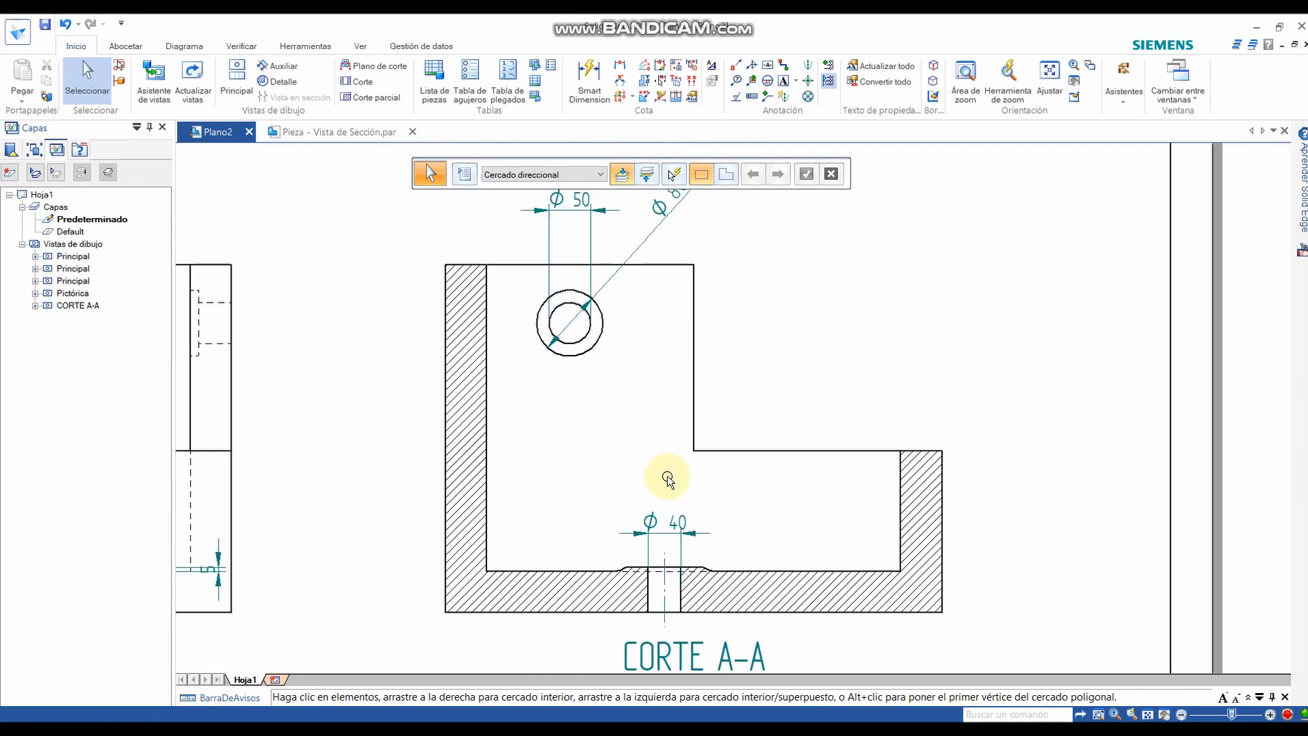
scroll(668, 479, down, 1)
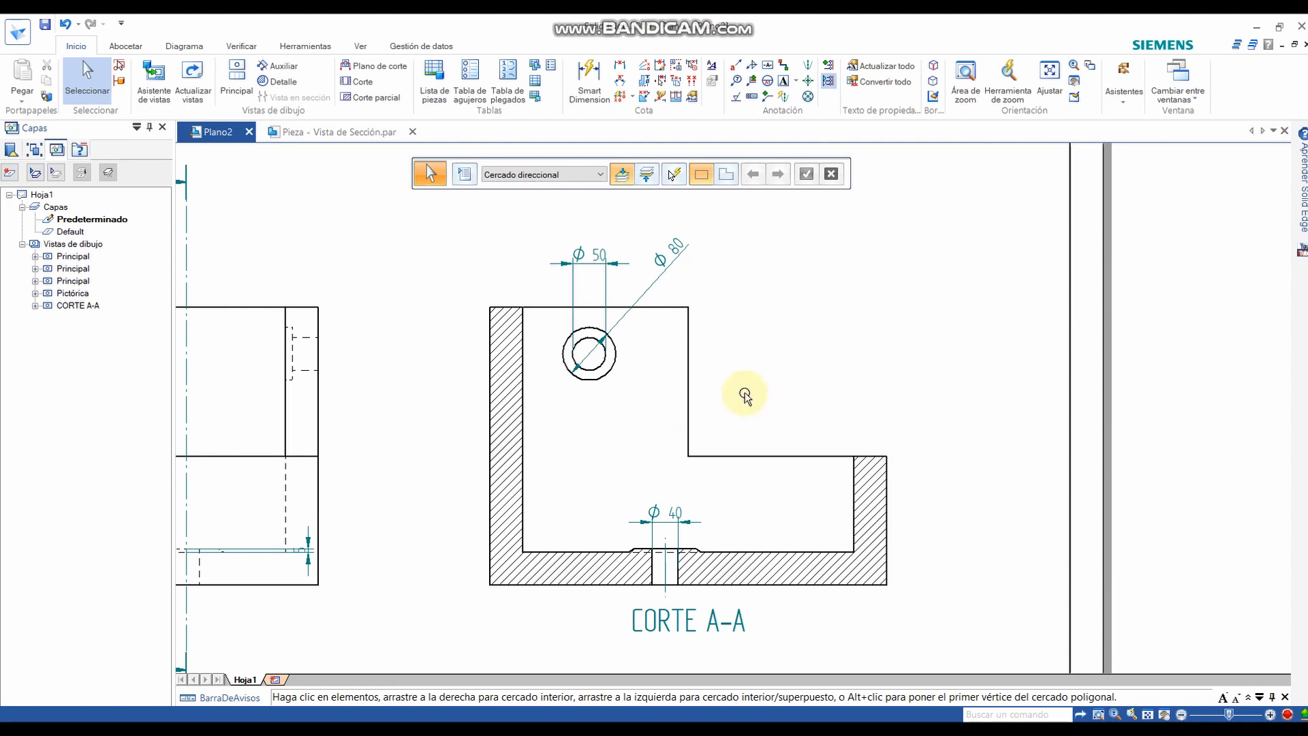
- Create a circular detail view of the curved edge beside the bottom hole in section A-A, placing it to the section's upper right
click(297, 85)
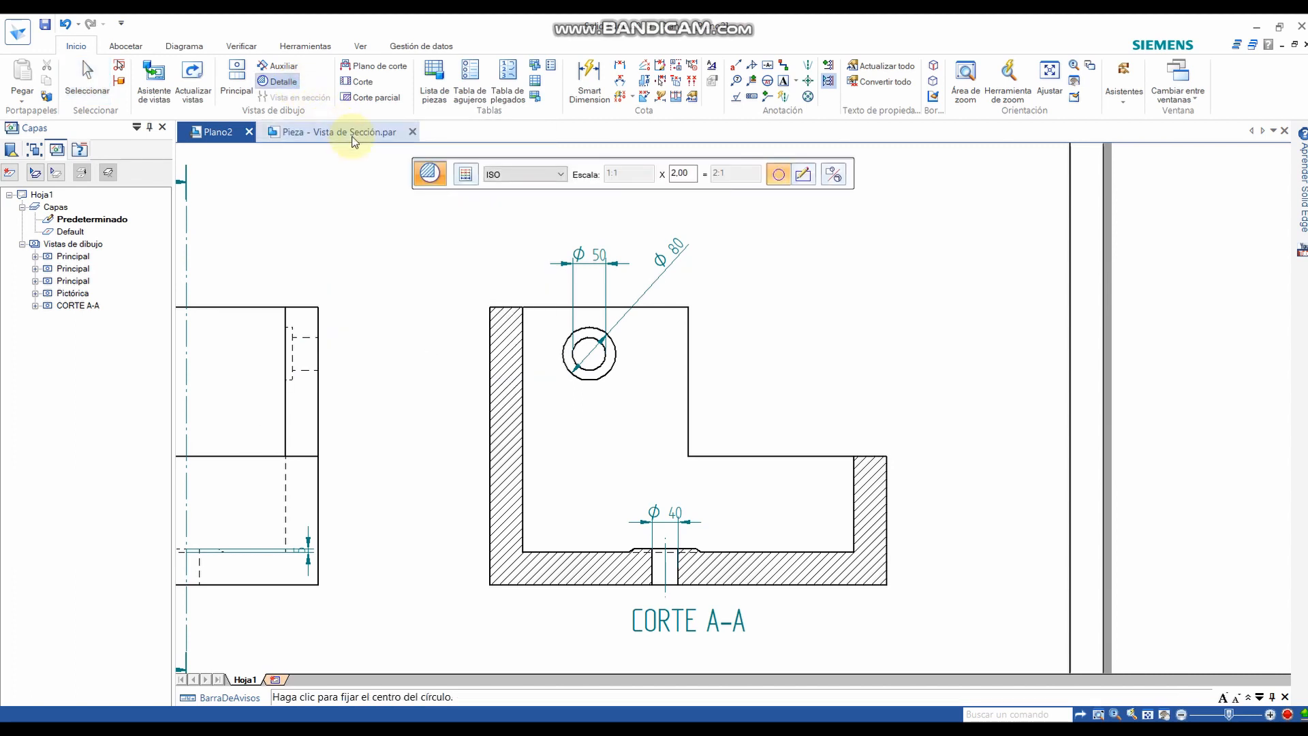
click(779, 175)
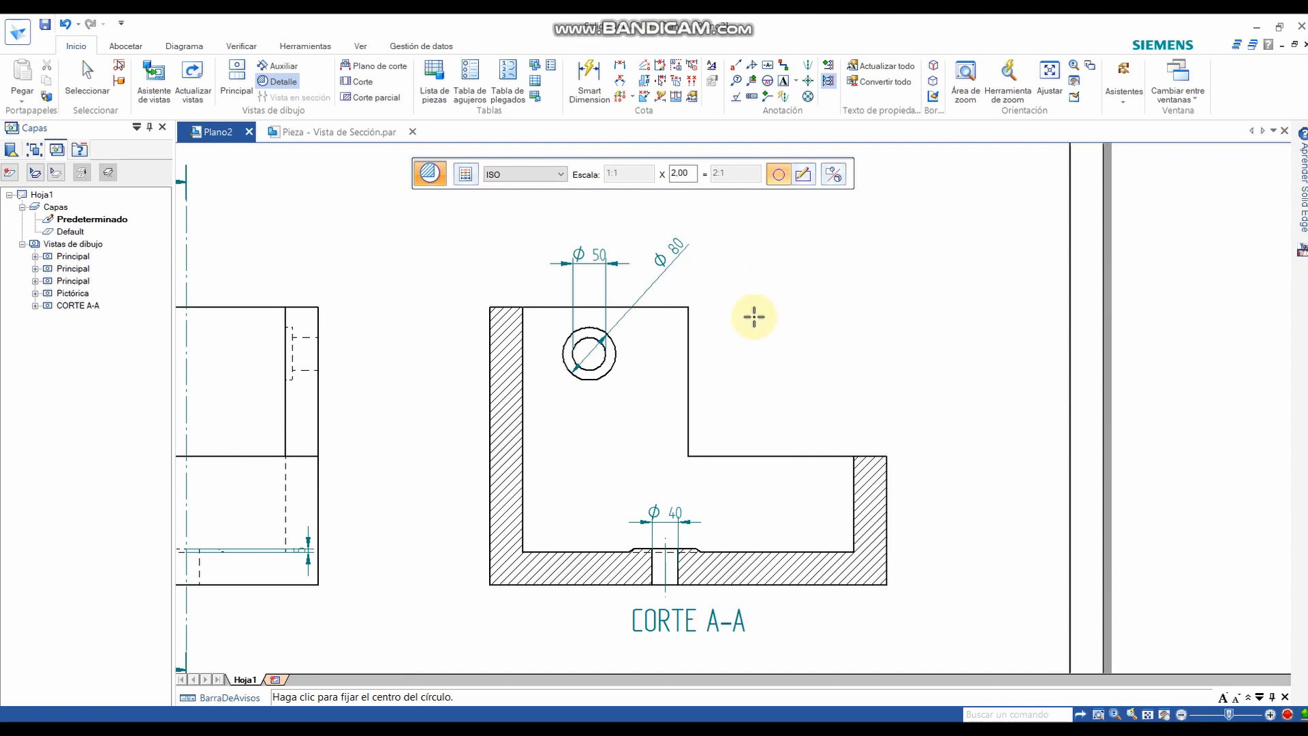
scroll(698, 549, up, 5)
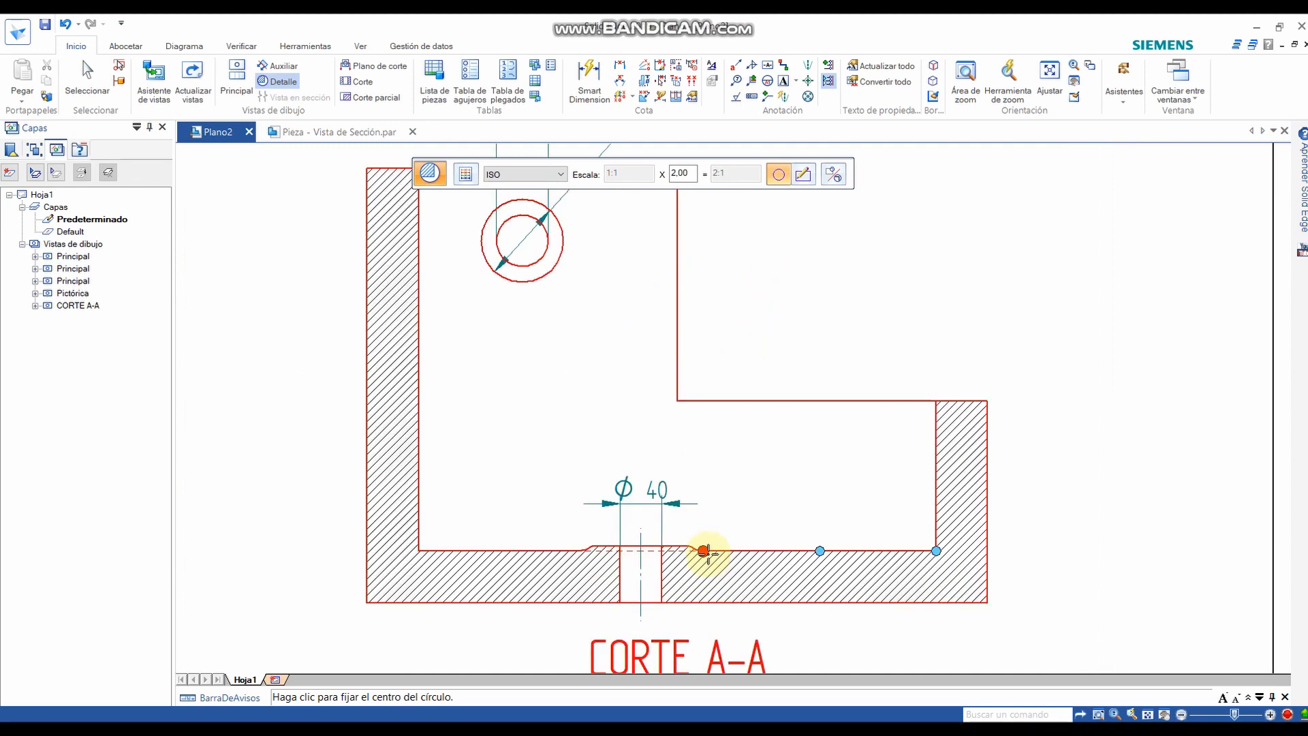
scroll(667, 579, up, 3)
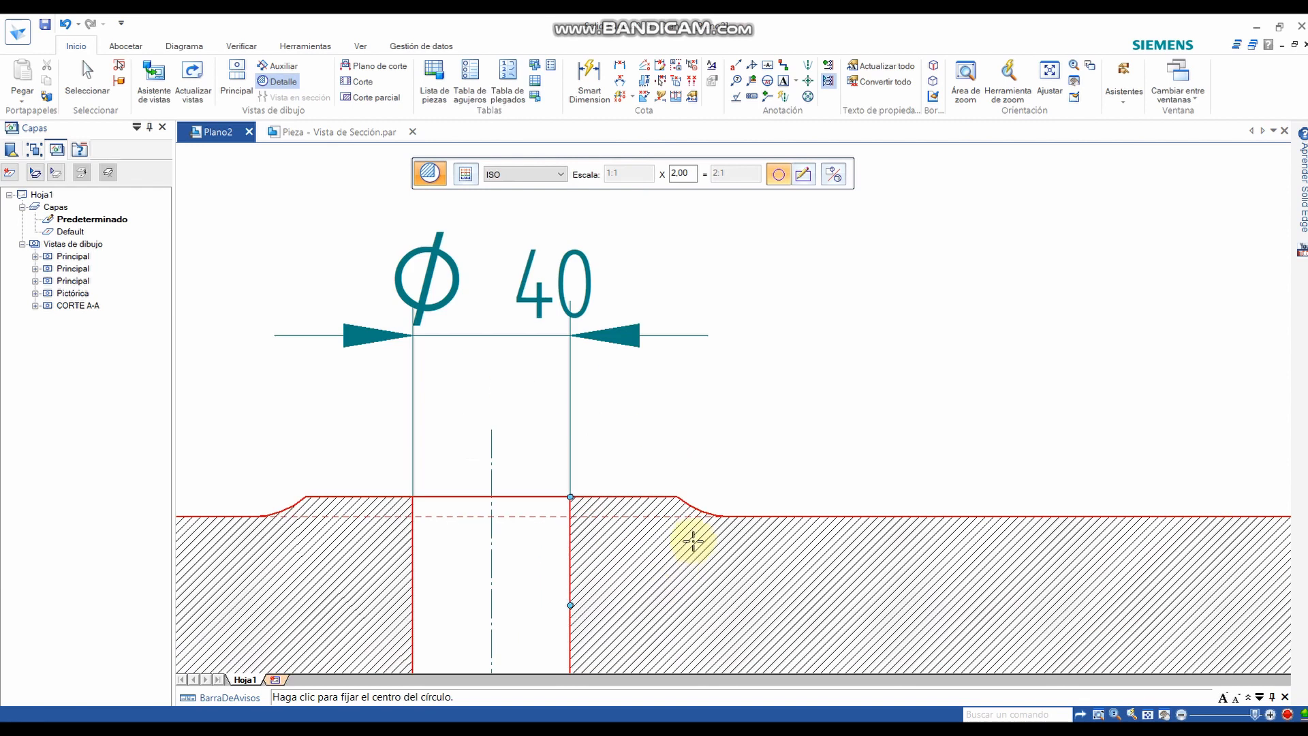
click(706, 541)
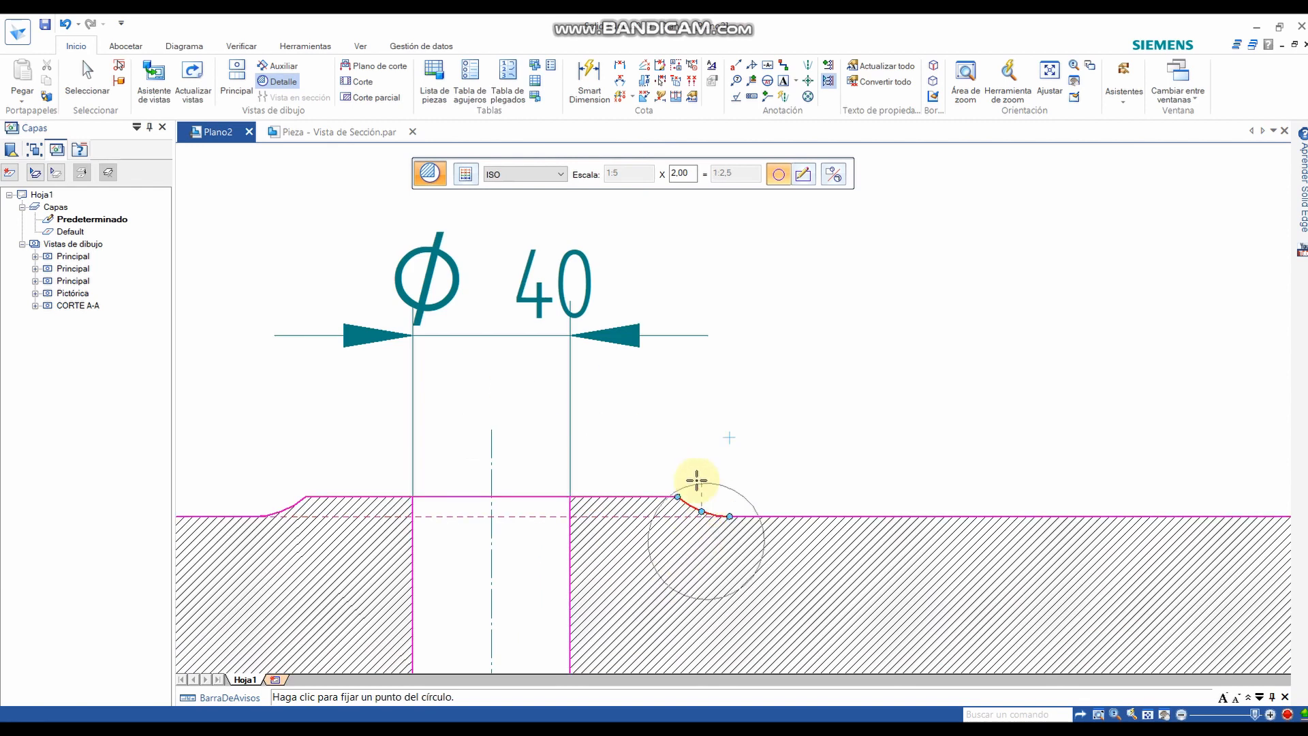
click(681, 442)
scroll(701, 388, down, 5)
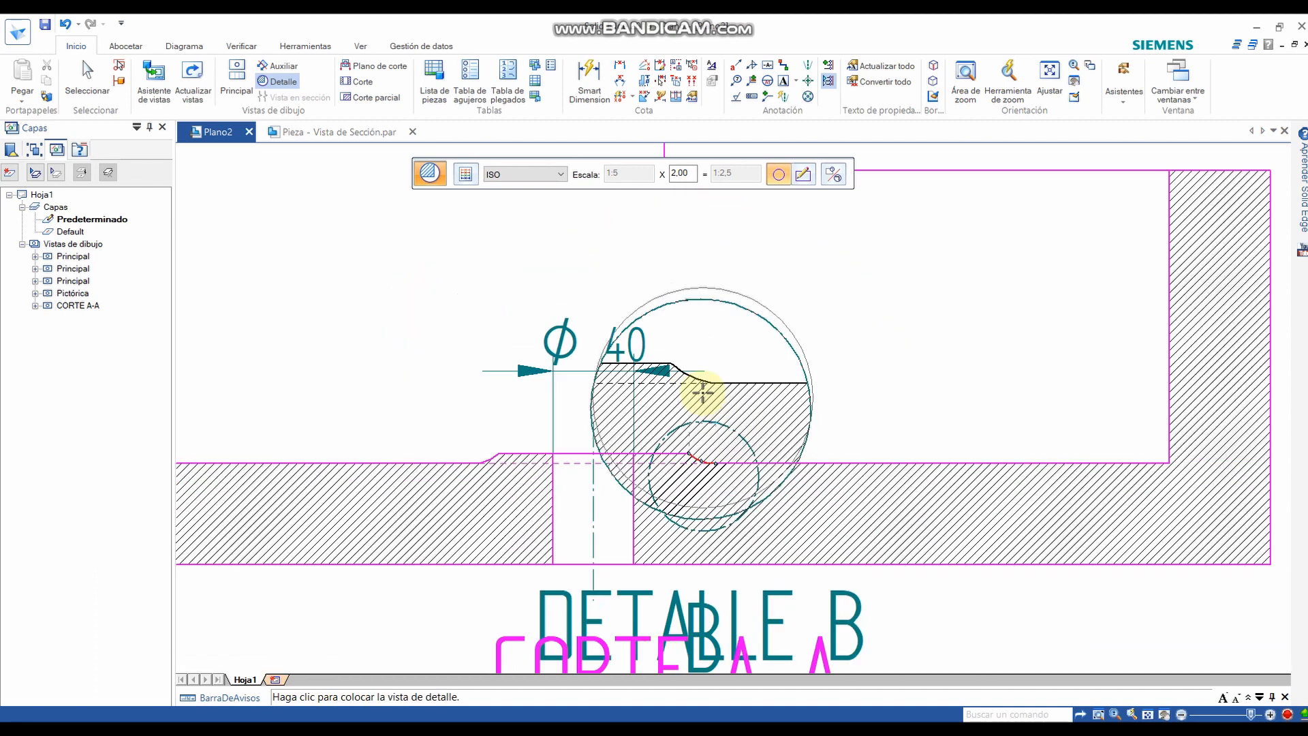
scroll(703, 389, down, 3)
middle_drag(802, 378, 761, 483)
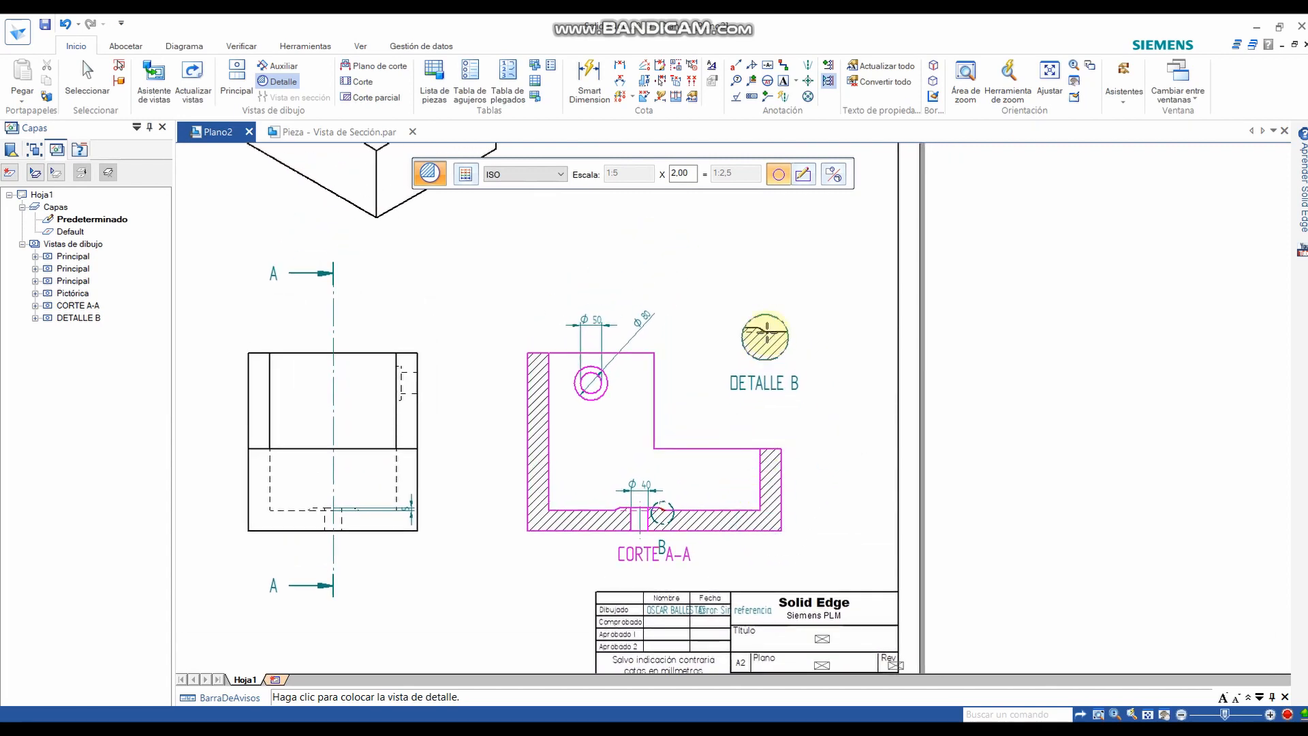
click(769, 333)
- Move the detail circle's label B from the section caption to just above the circle in section view A-A
scroll(677, 506, up, 3)
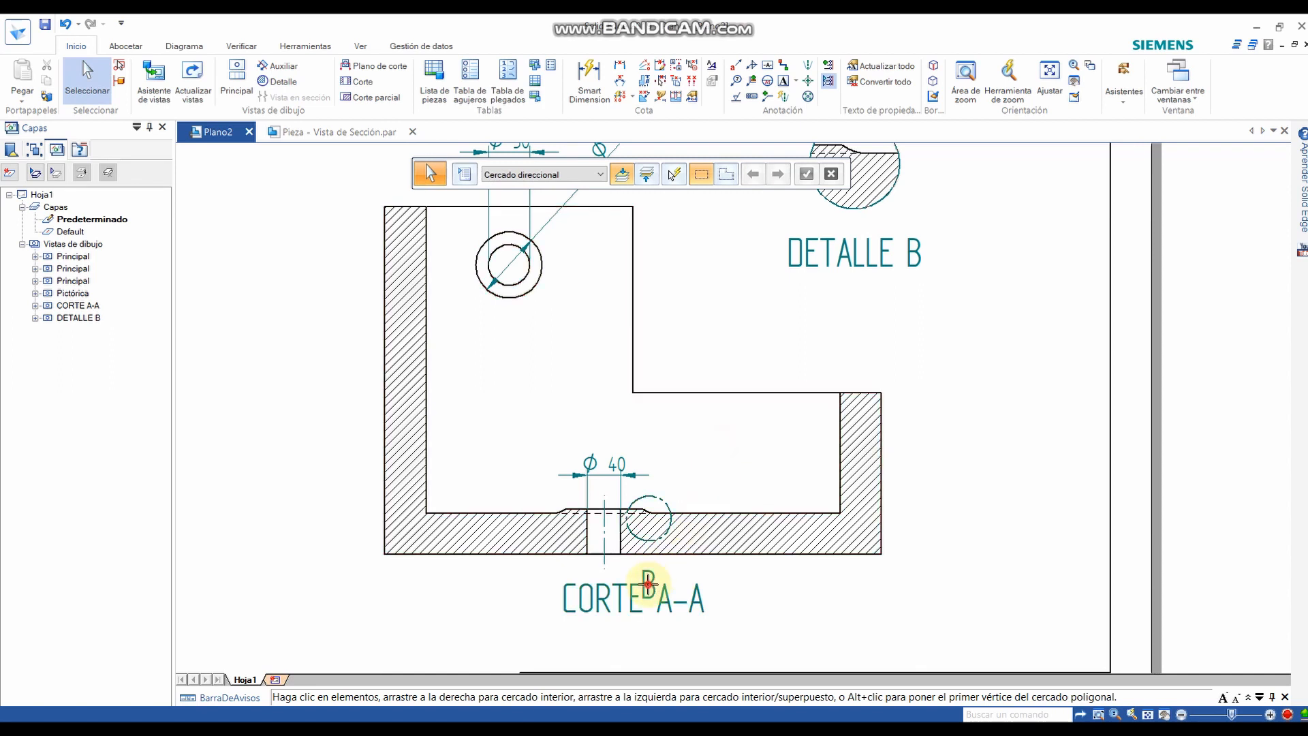
click(648, 581)
drag(653, 577, 681, 483)
key(Escape)
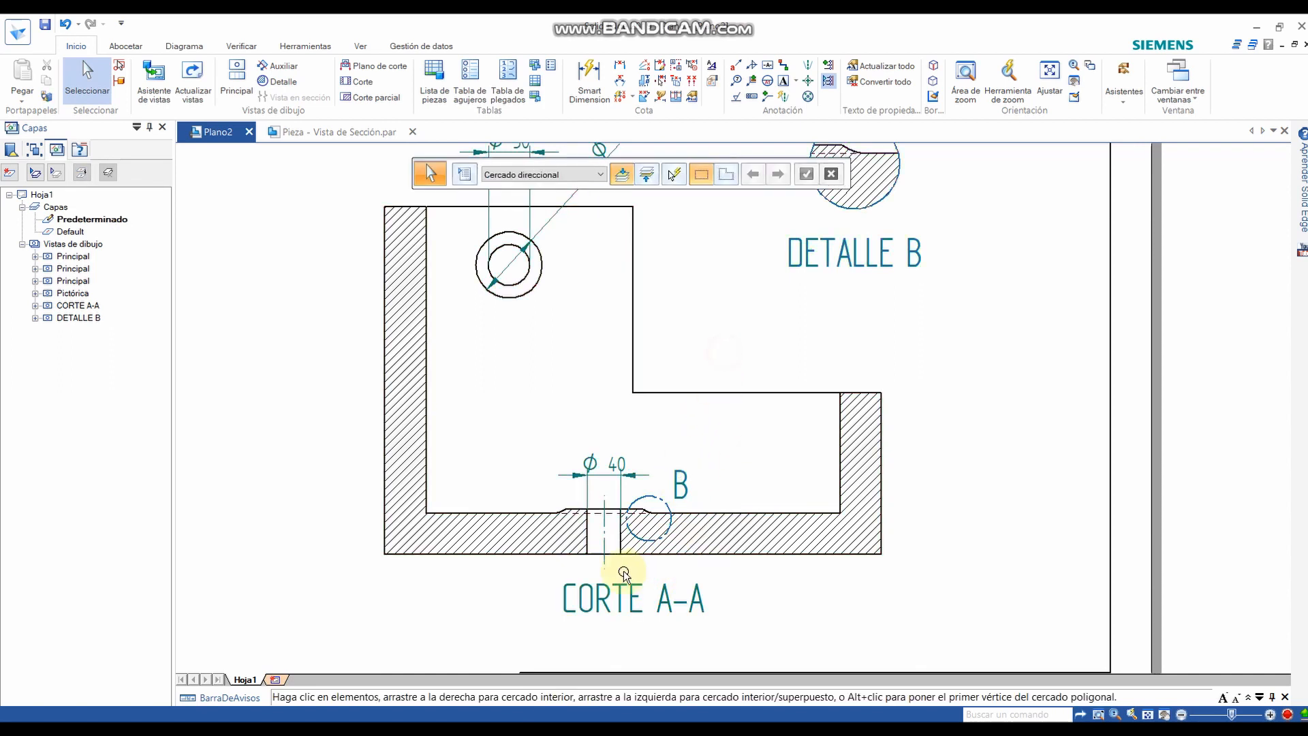
- Set the scale of detail view B to 1:1
middle_drag(747, 362, 726, 392)
scroll(726, 393, down, 4)
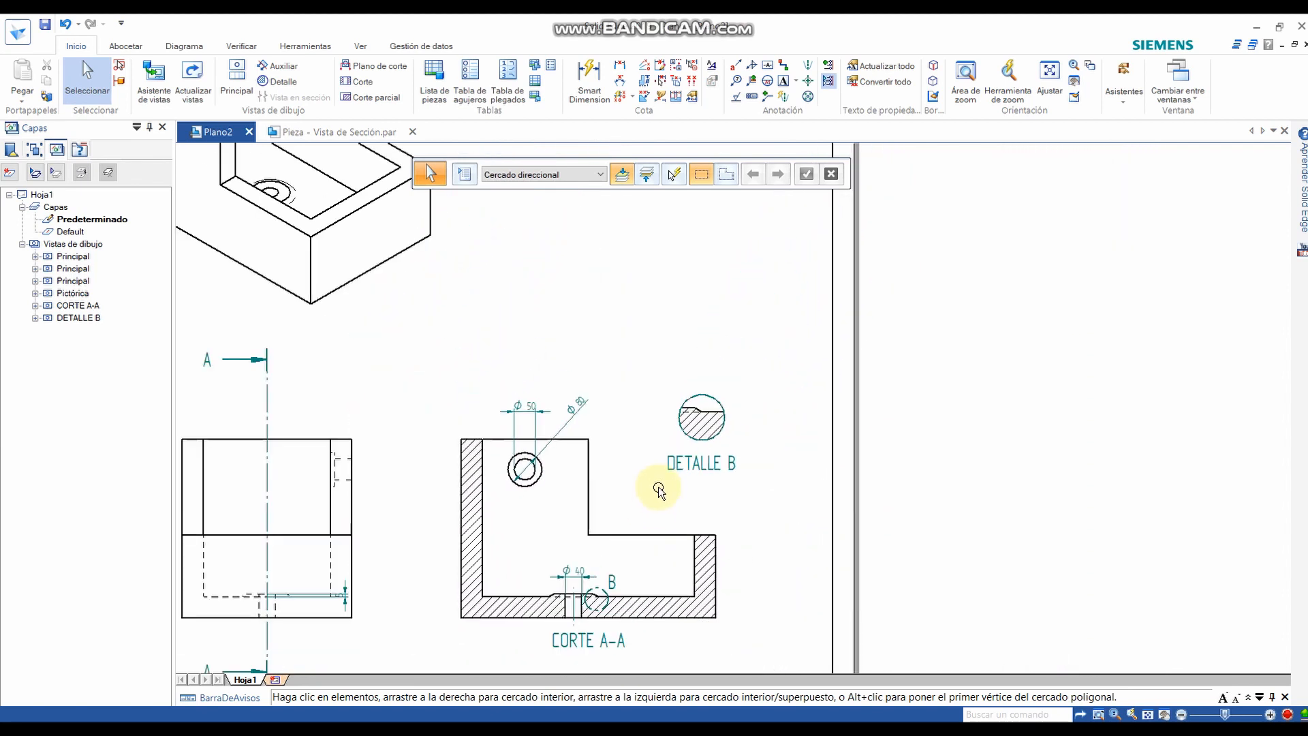
middle_drag(652, 516, 679, 506)
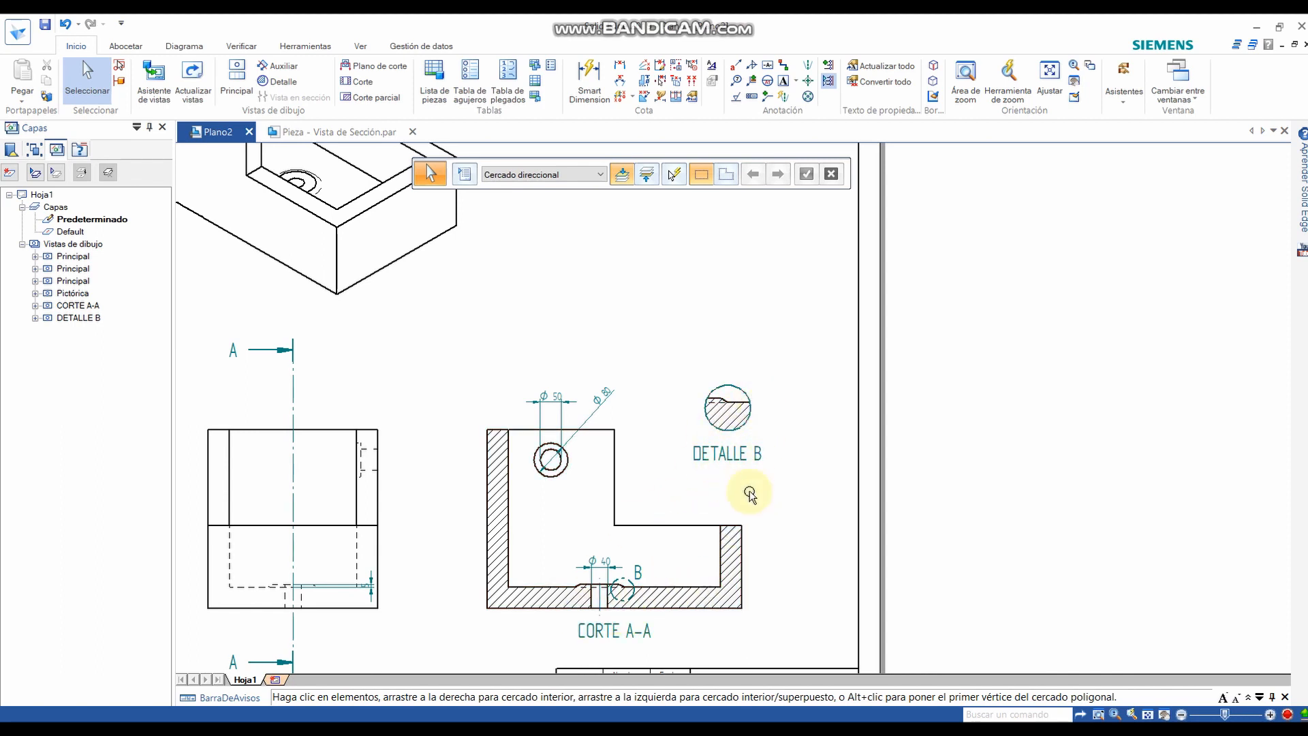
click(746, 404)
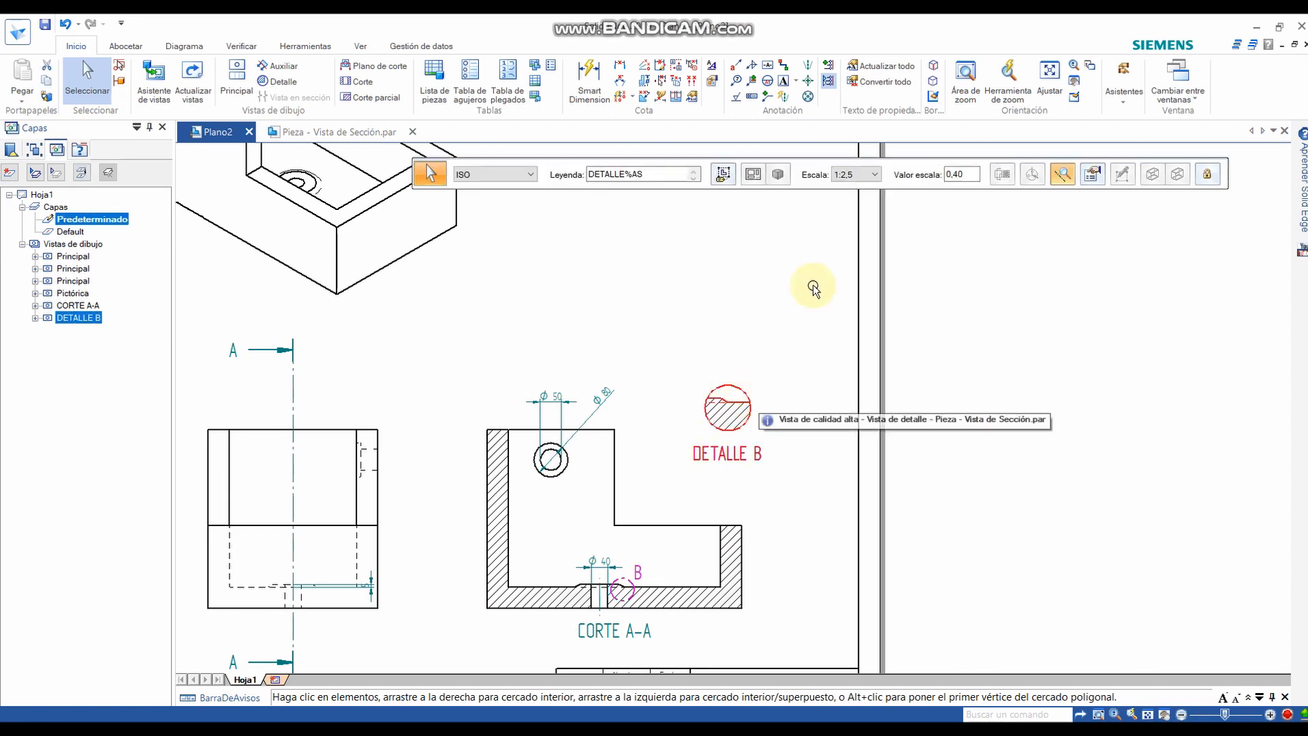
click(851, 175)
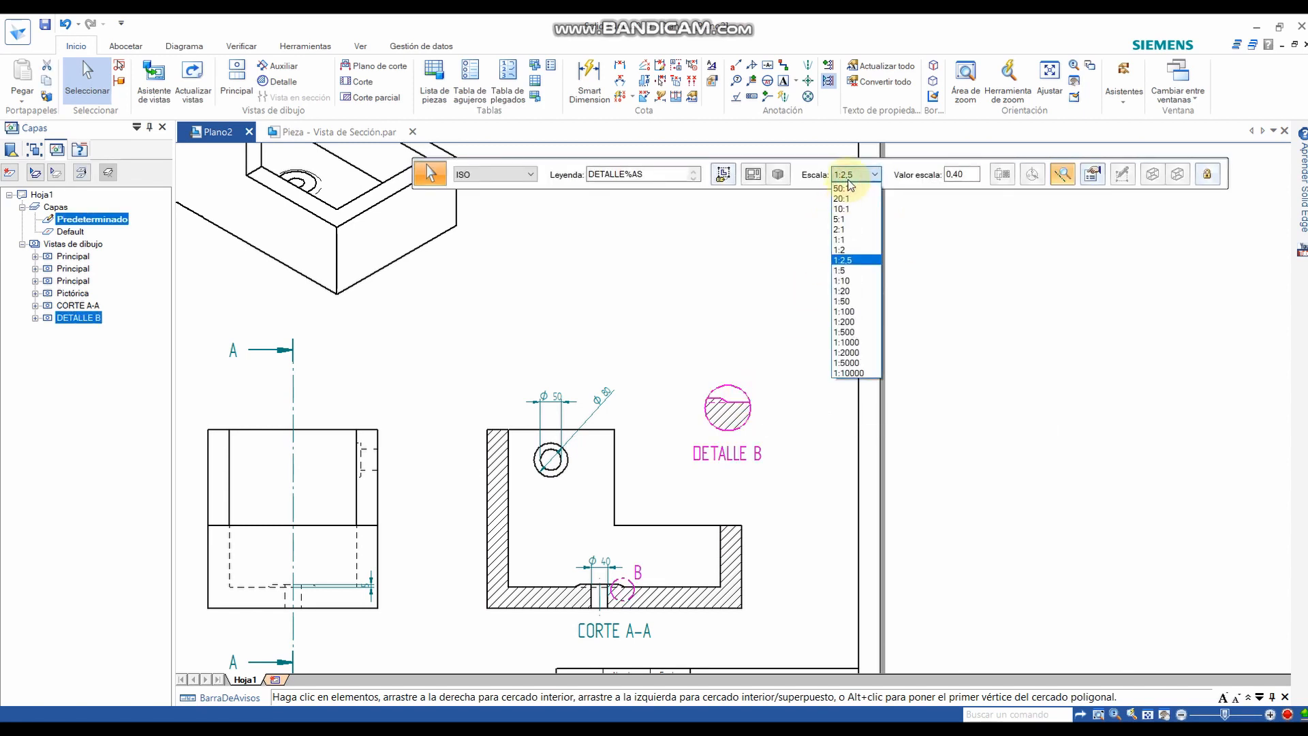
click(850, 240)
click(790, 503)
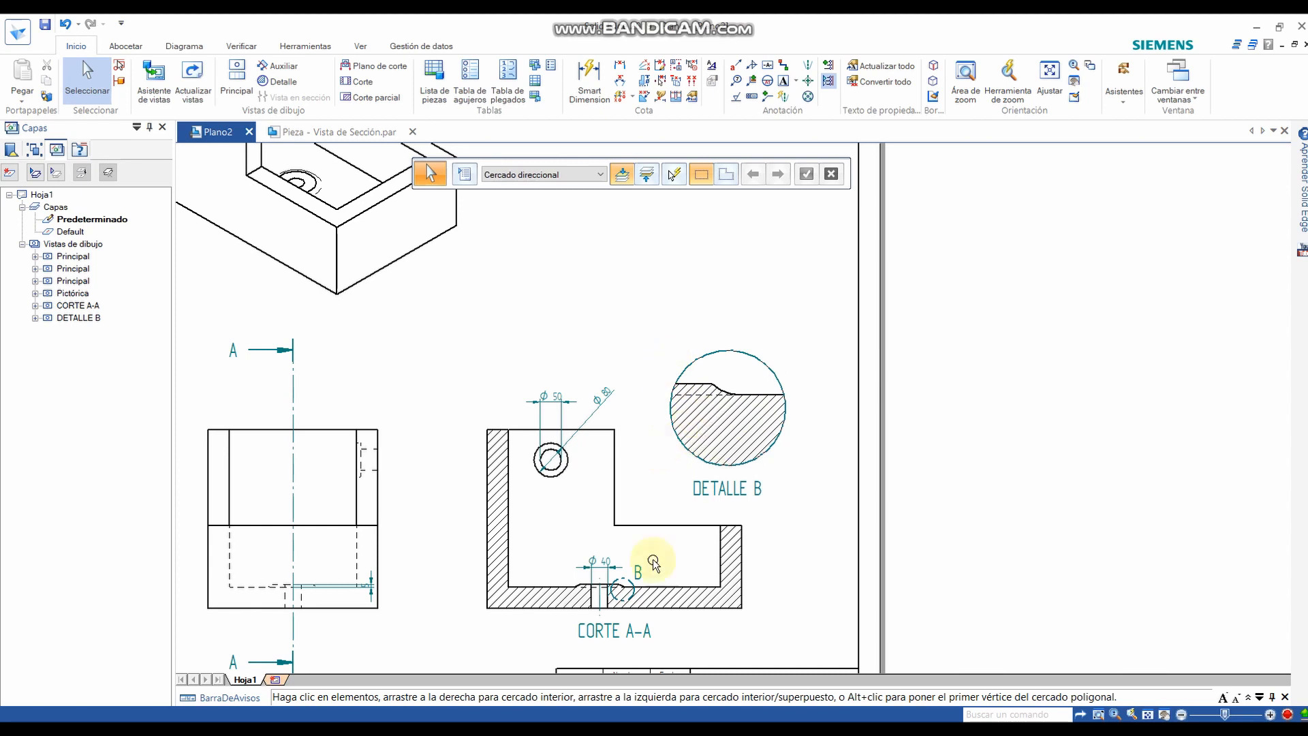
- Set the scale of detail view B to 2:1 and move the view into the free space above section A-A
click(761, 357)
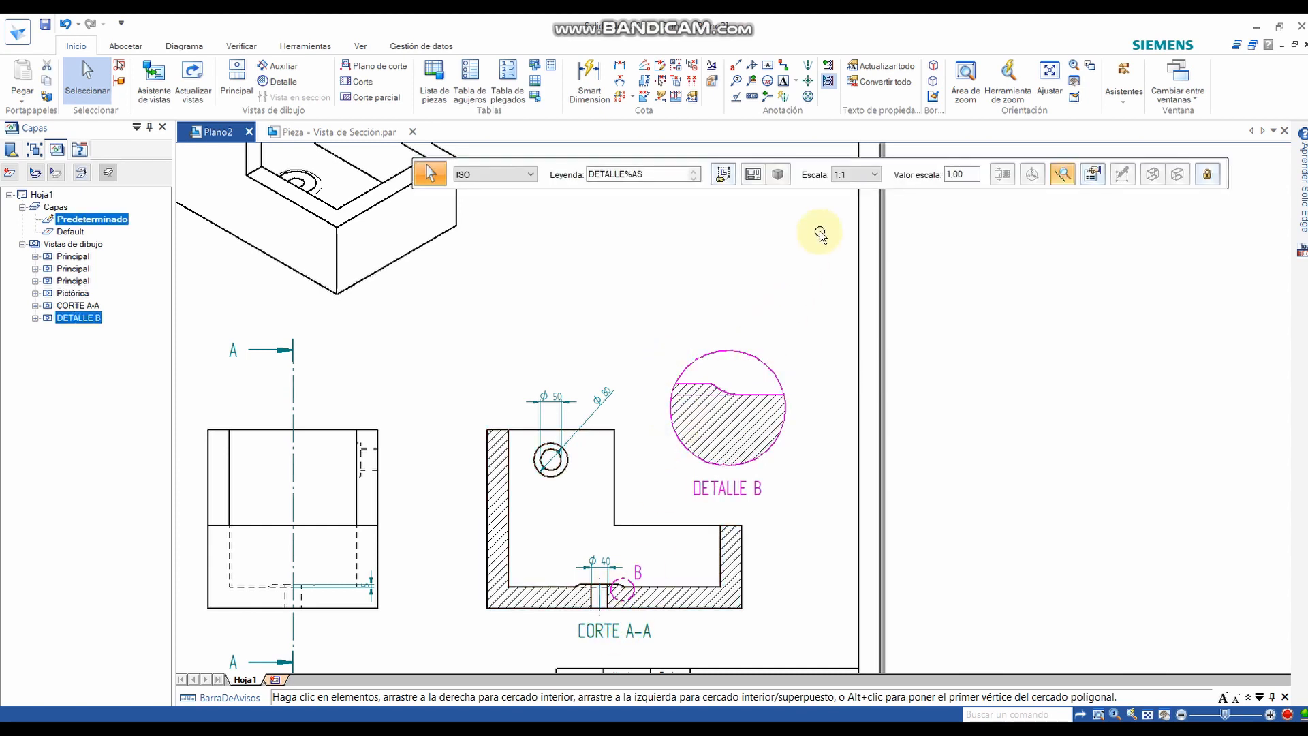
click(855, 160)
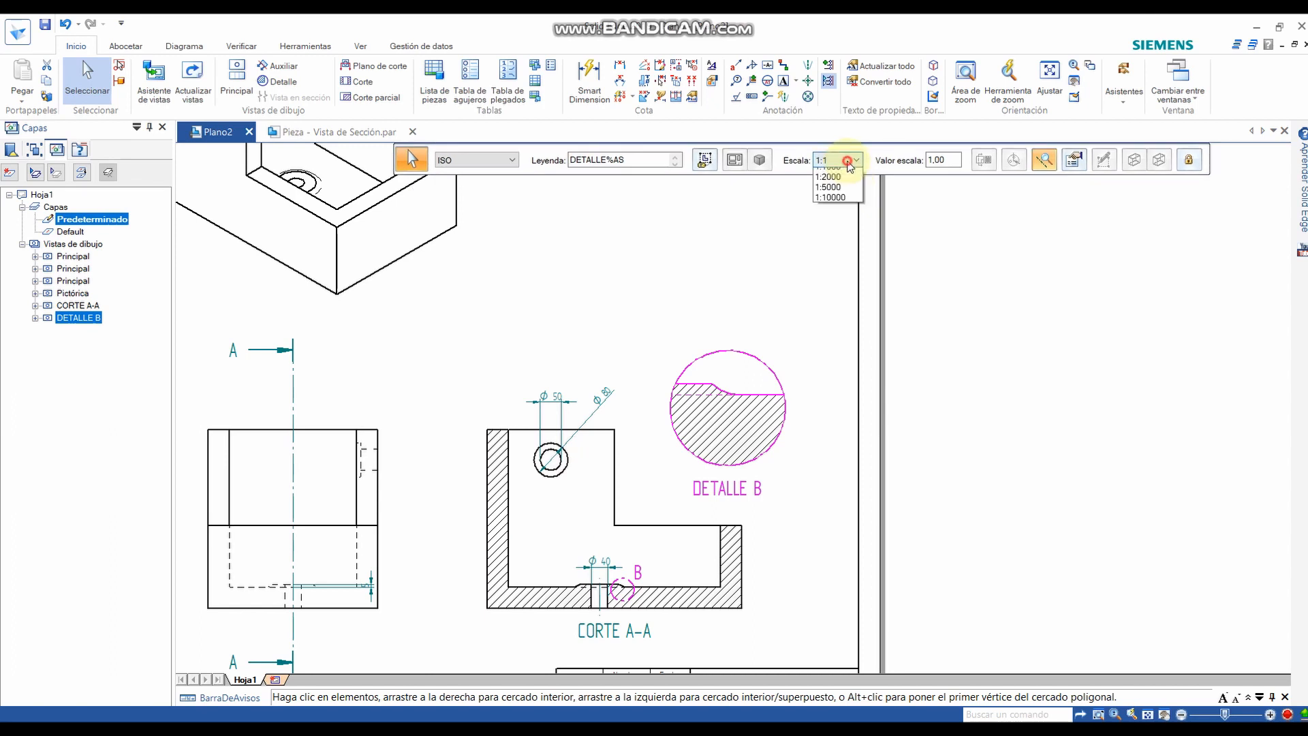
click(834, 216)
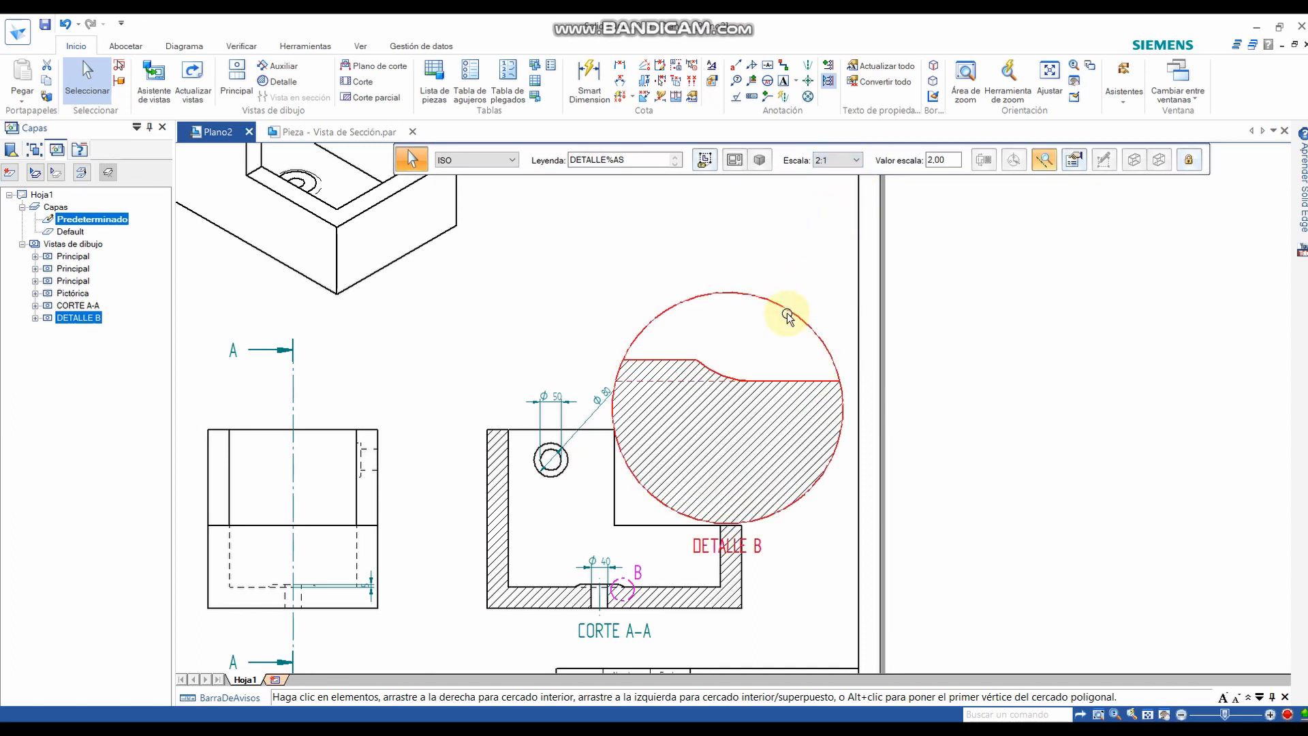
scroll(756, 286, down, 2)
scroll(733, 354, up, 1)
drag(750, 371, 739, 261)
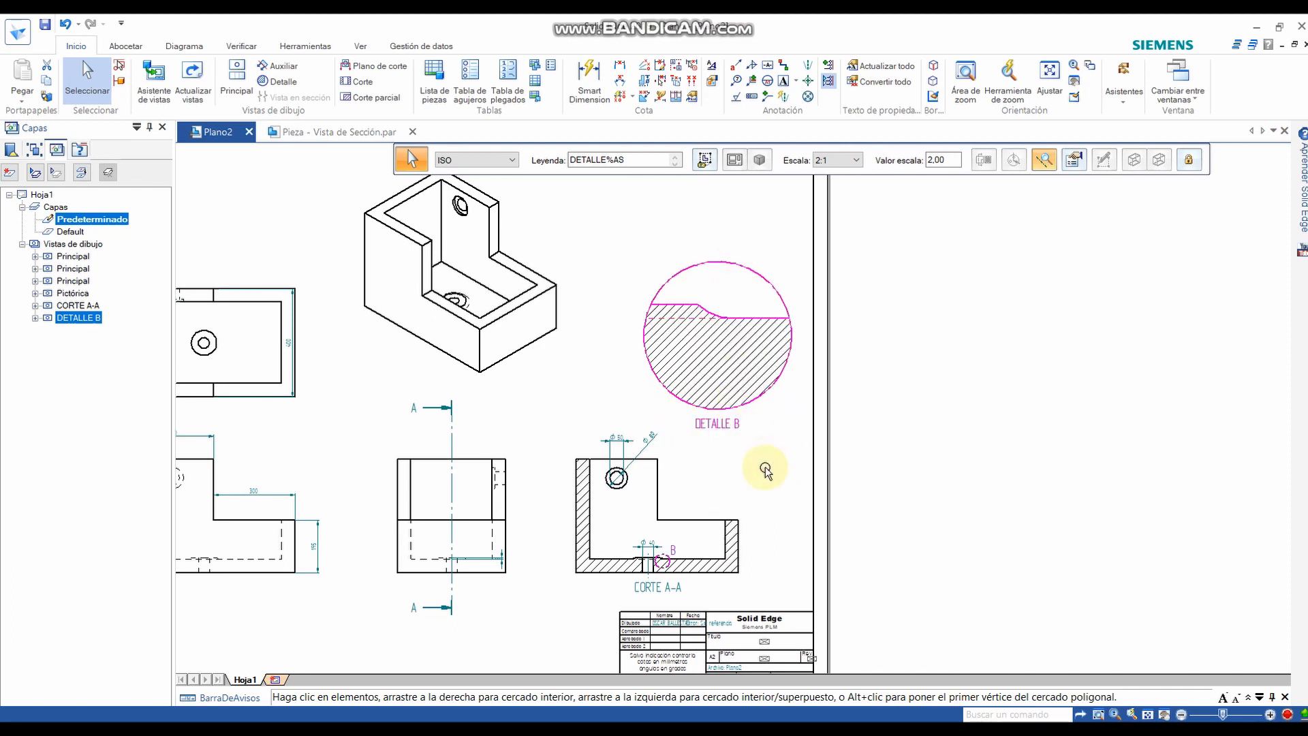
mouse_move(411, 380)
middle_down()
mouse_move(441, 438)
mouse_move(453, 435)
middle_up()
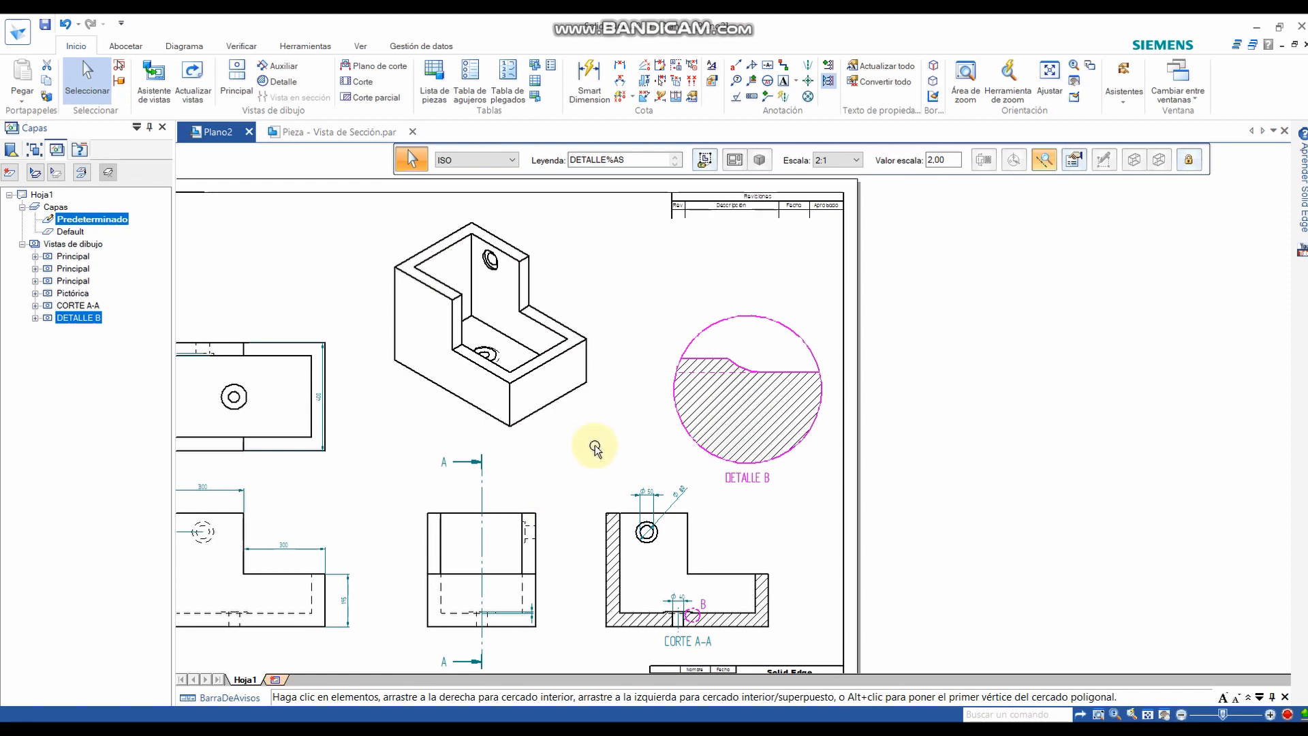
click(794, 534)
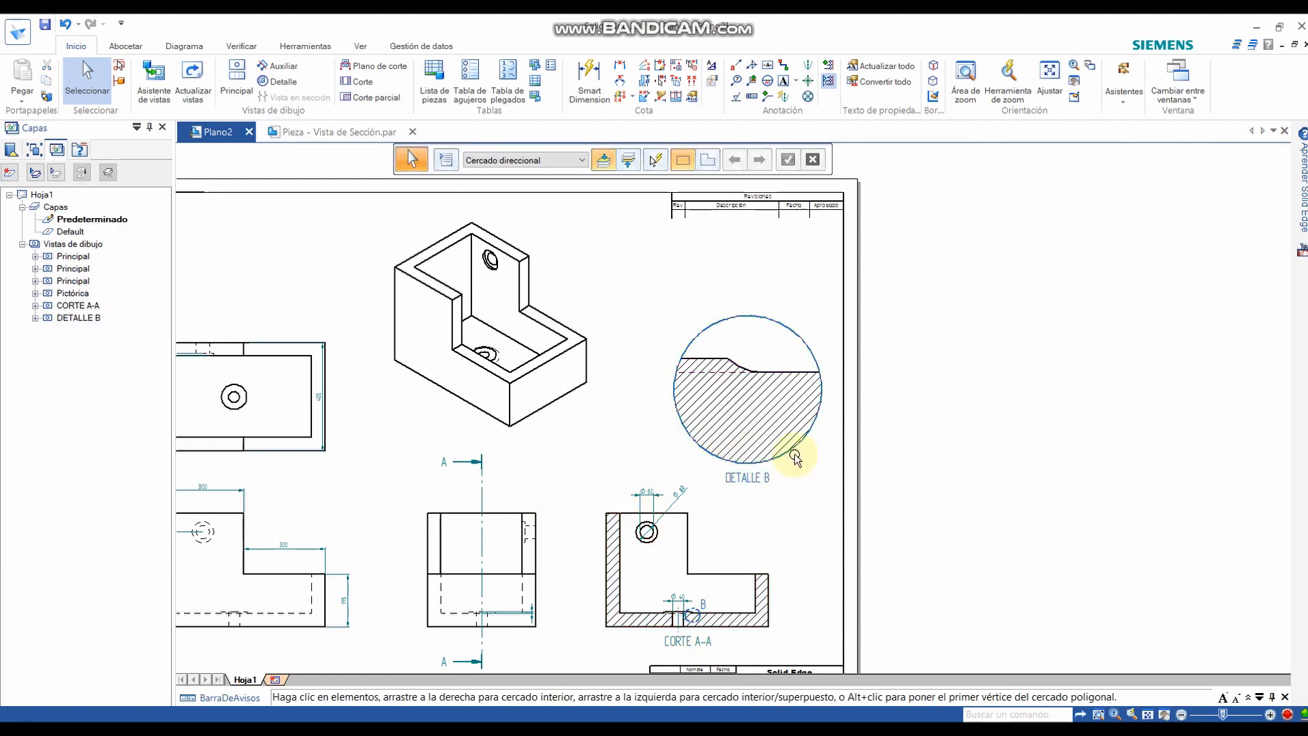
- Show the view scale in the caption of detail view B
click(795, 458)
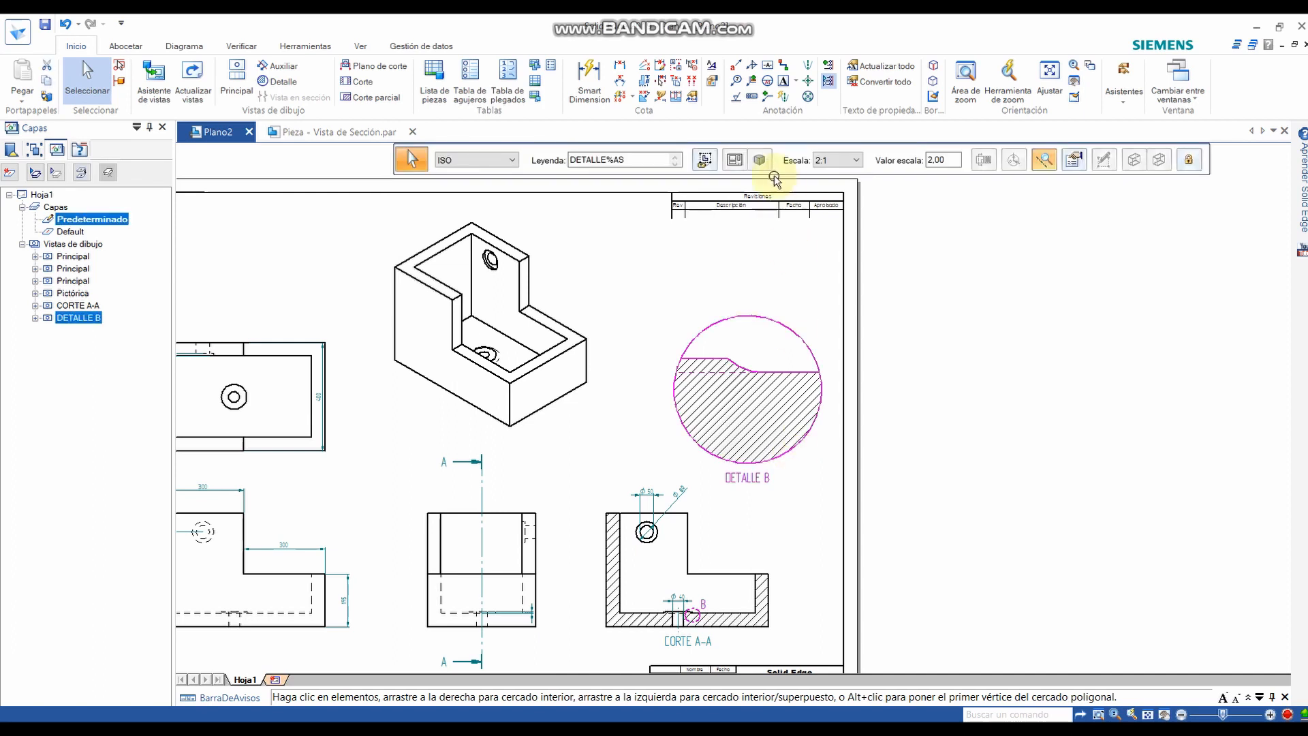
click(710, 166)
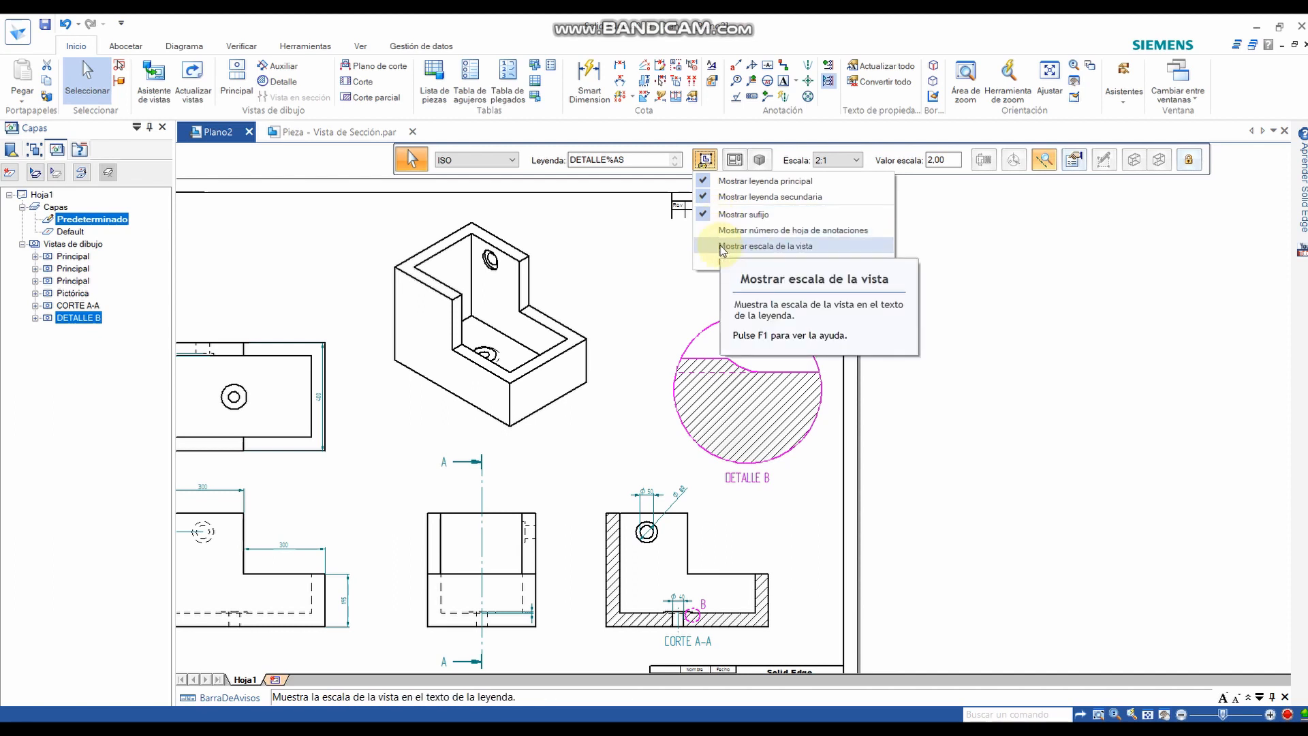
click(743, 246)
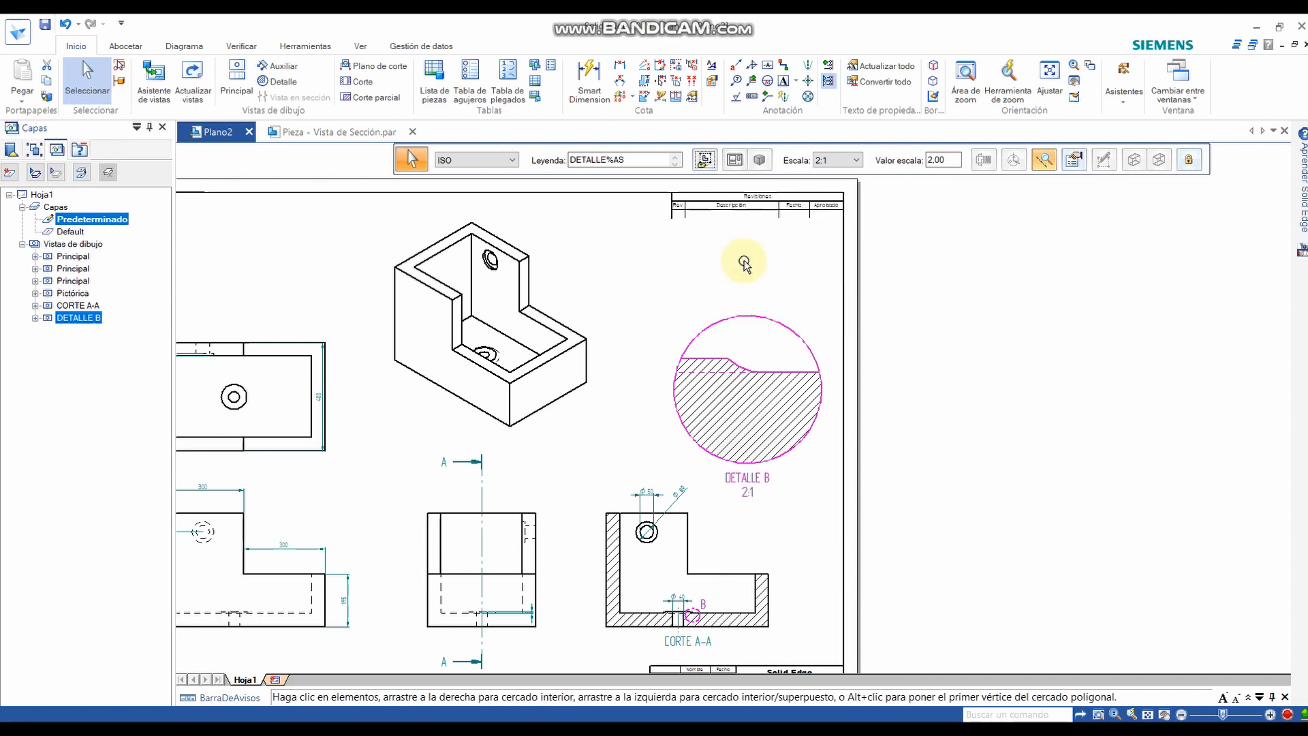
click(748, 506)
click(787, 497)
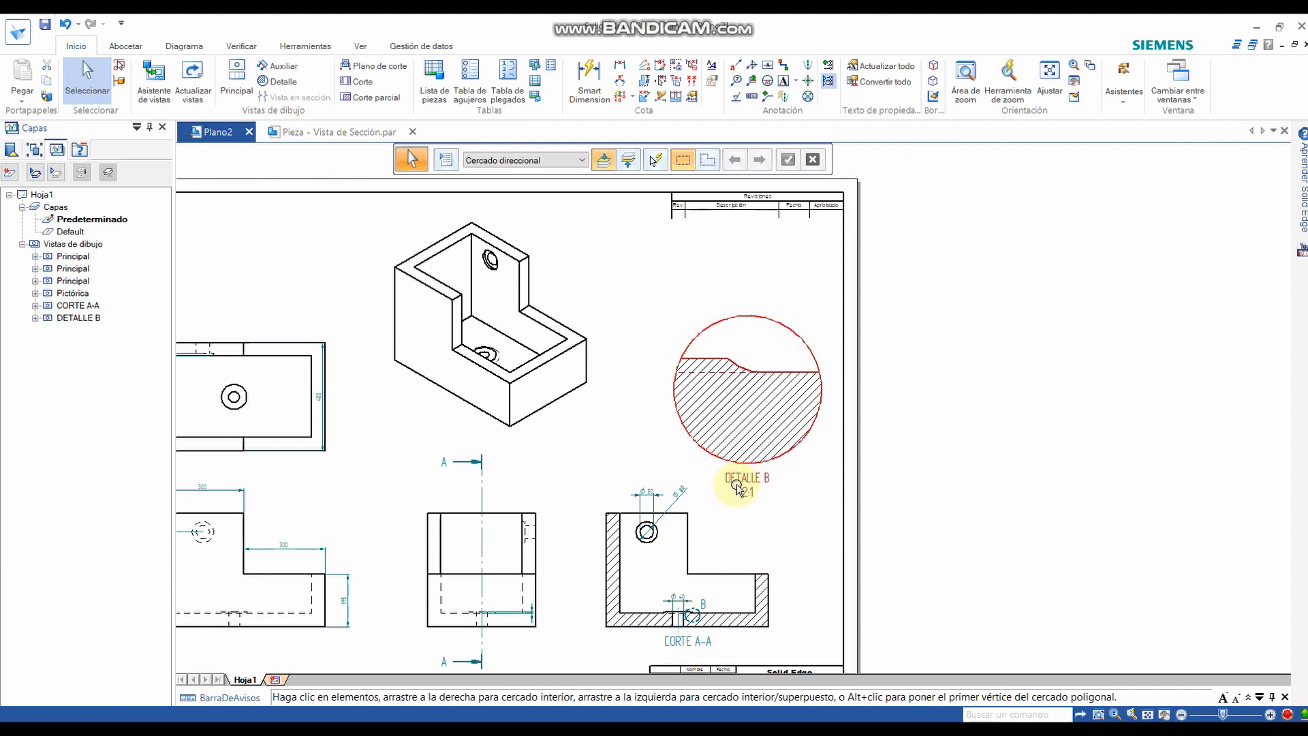
- Inspect the title block and open the background of Hoja1 for editing
middle_drag(730, 481, 754, 331)
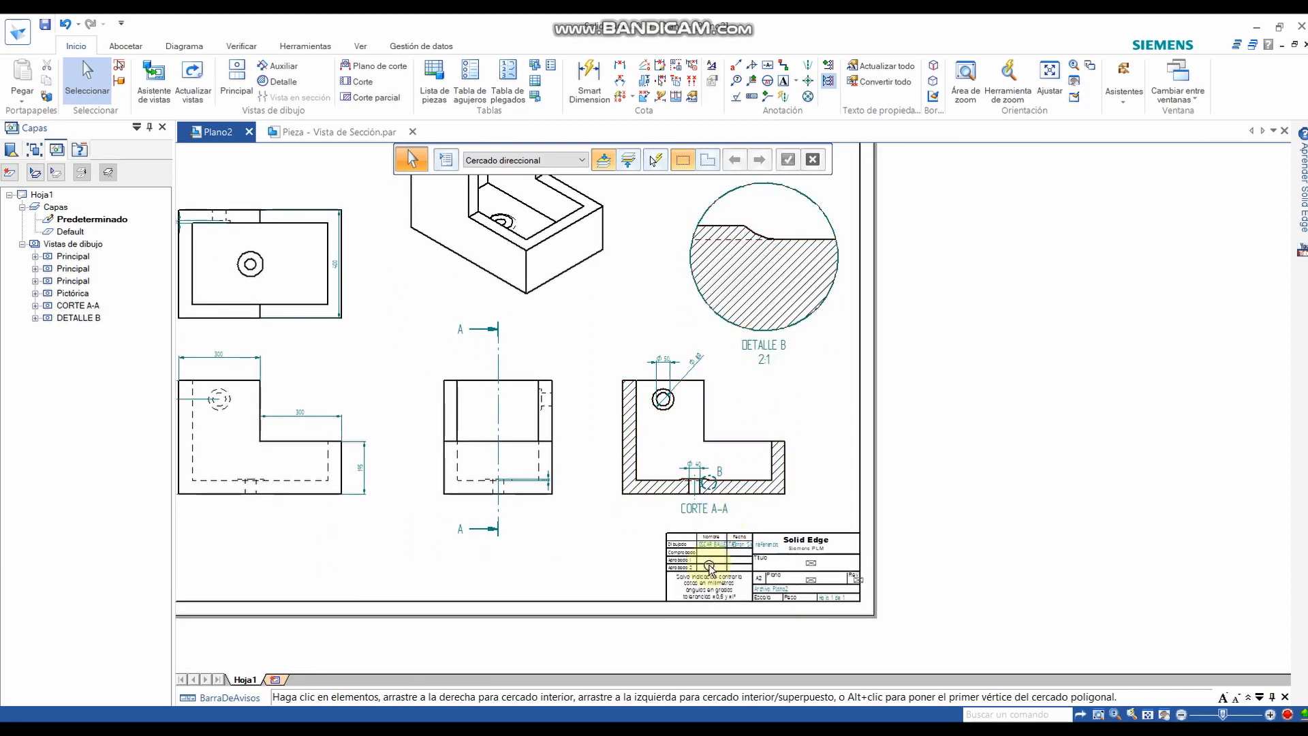
scroll(748, 583, up, 5)
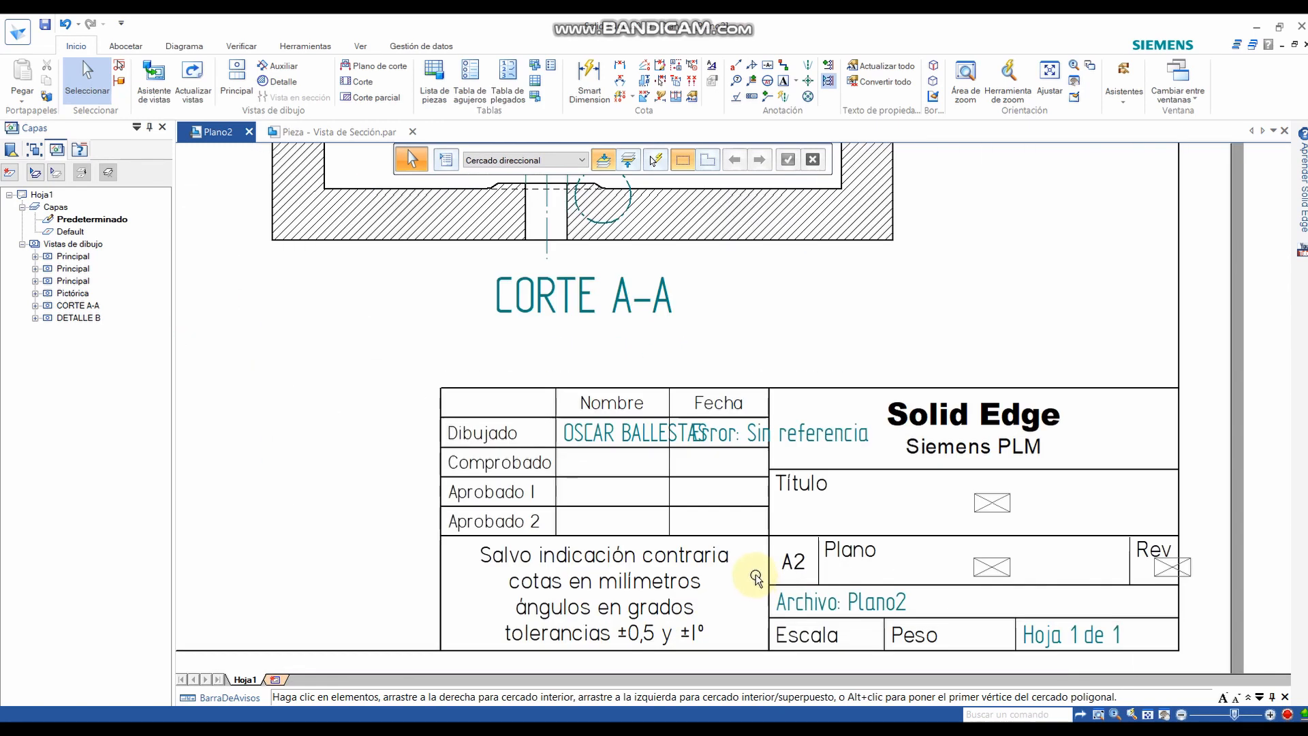
middle_drag(822, 613, 783, 572)
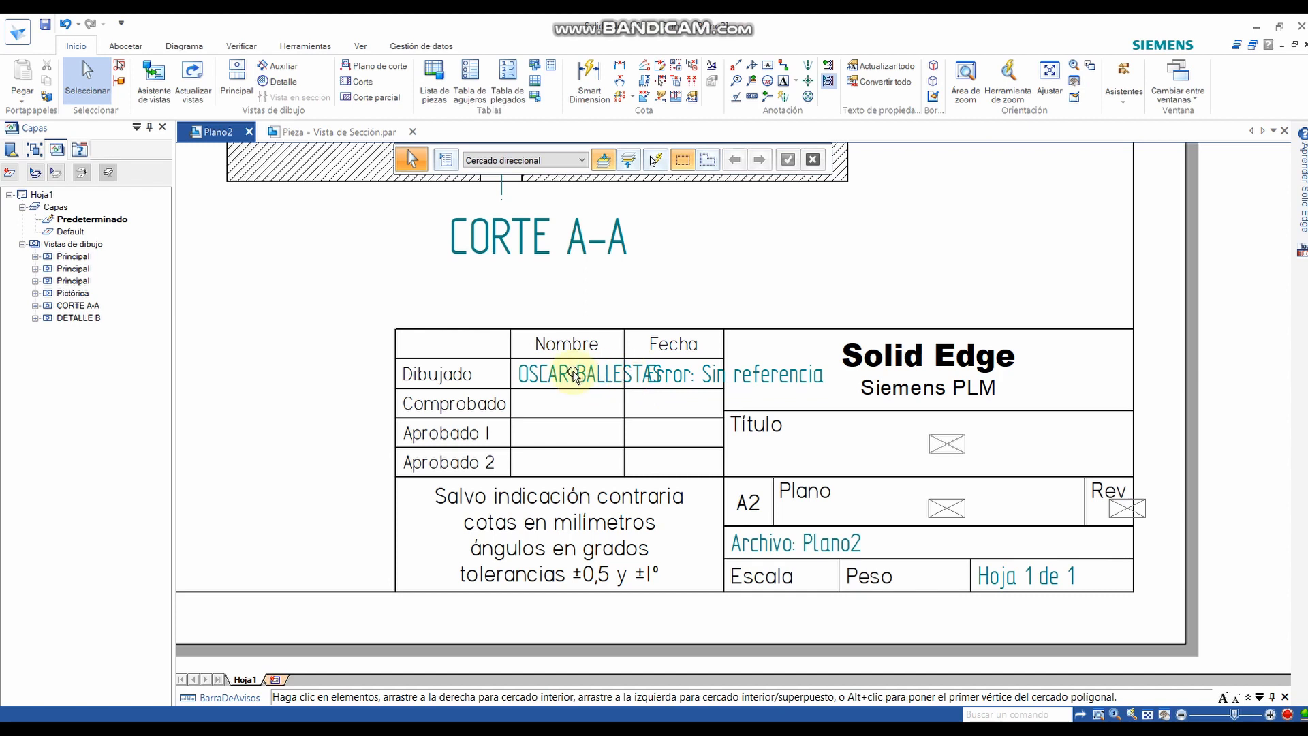
scroll(569, 380, down, 1)
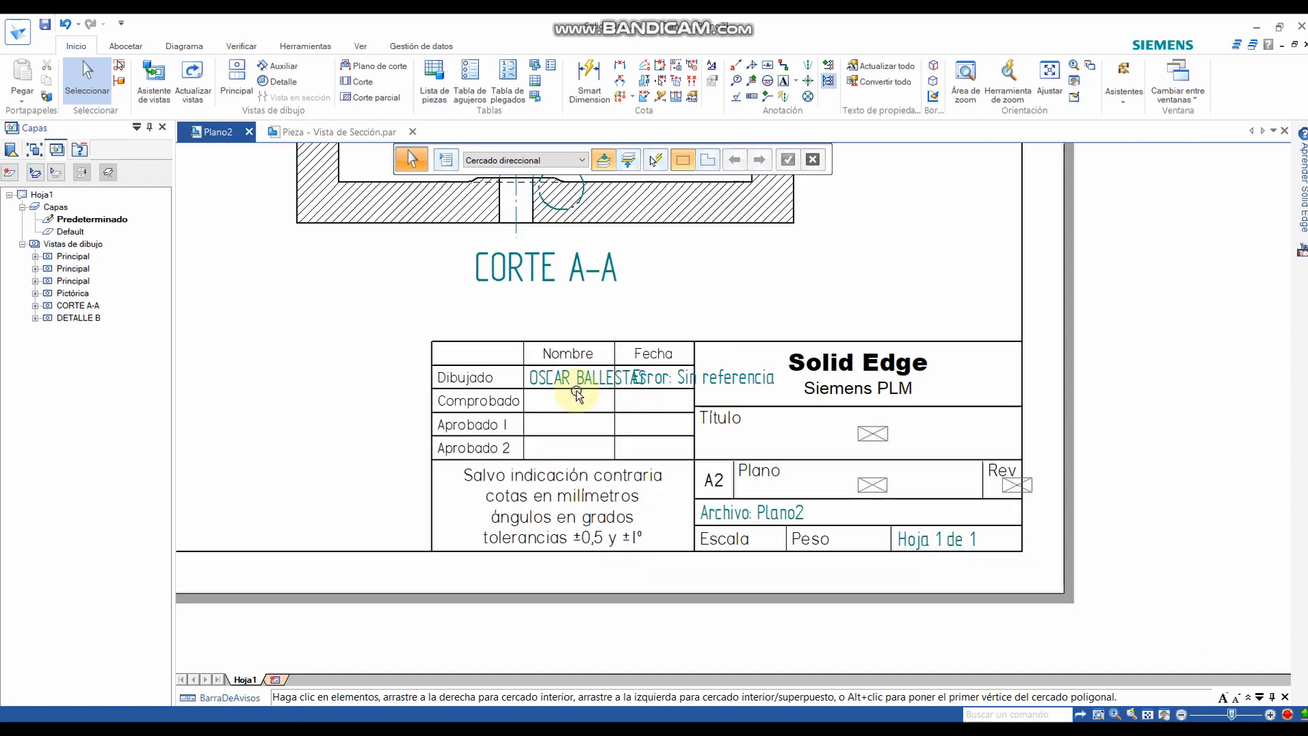
middle_drag(526, 359, 753, 393)
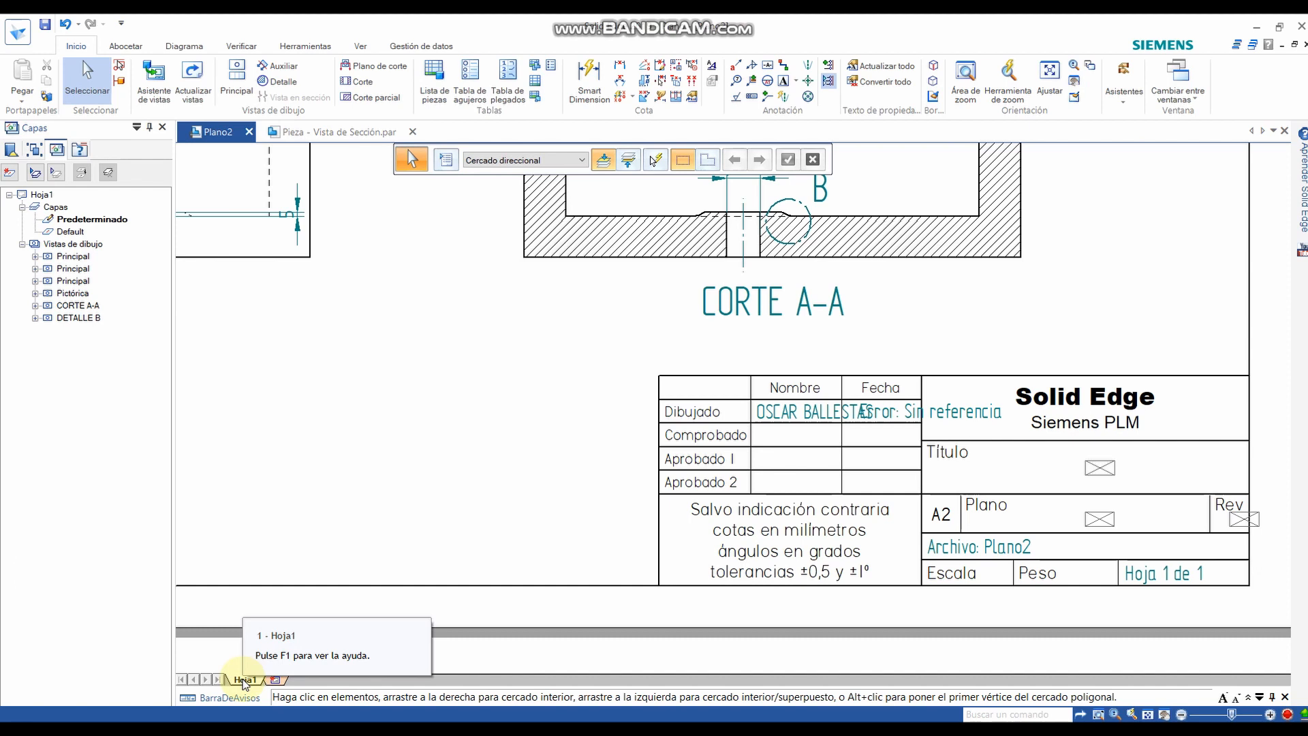
right_click(244, 681)
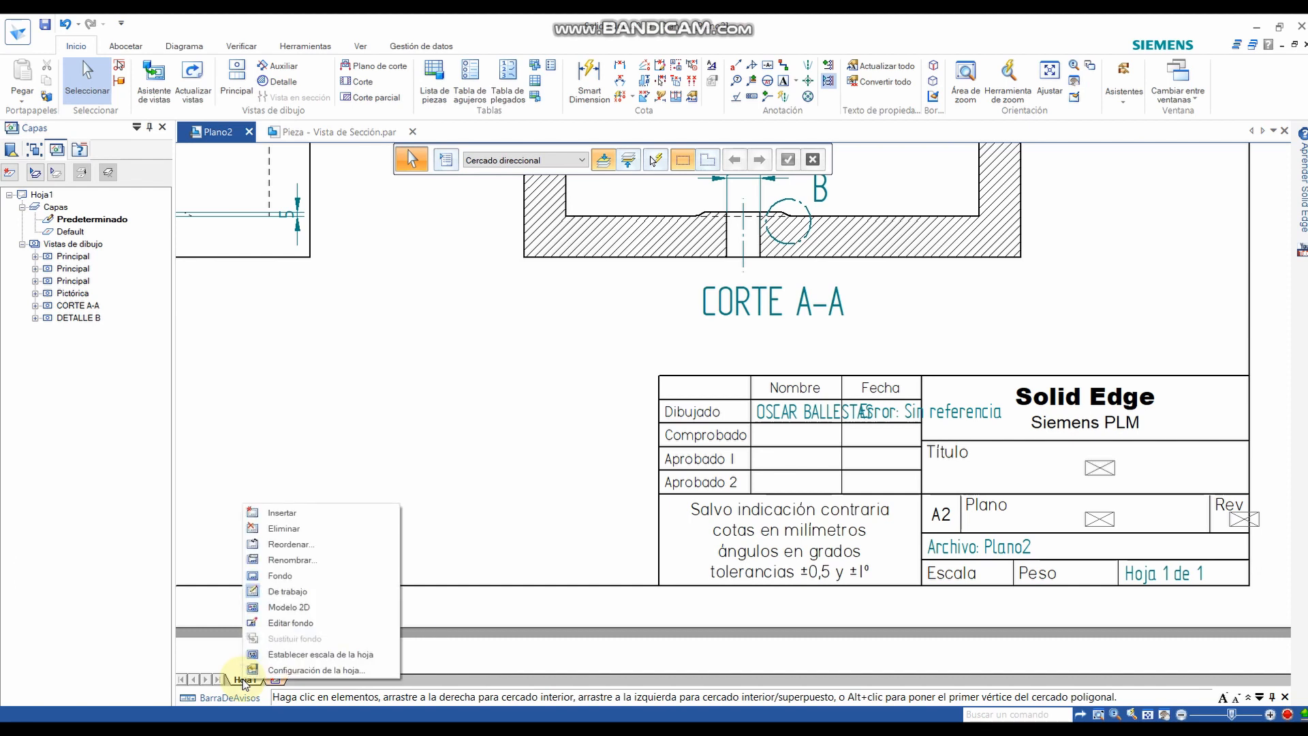
click(276, 622)
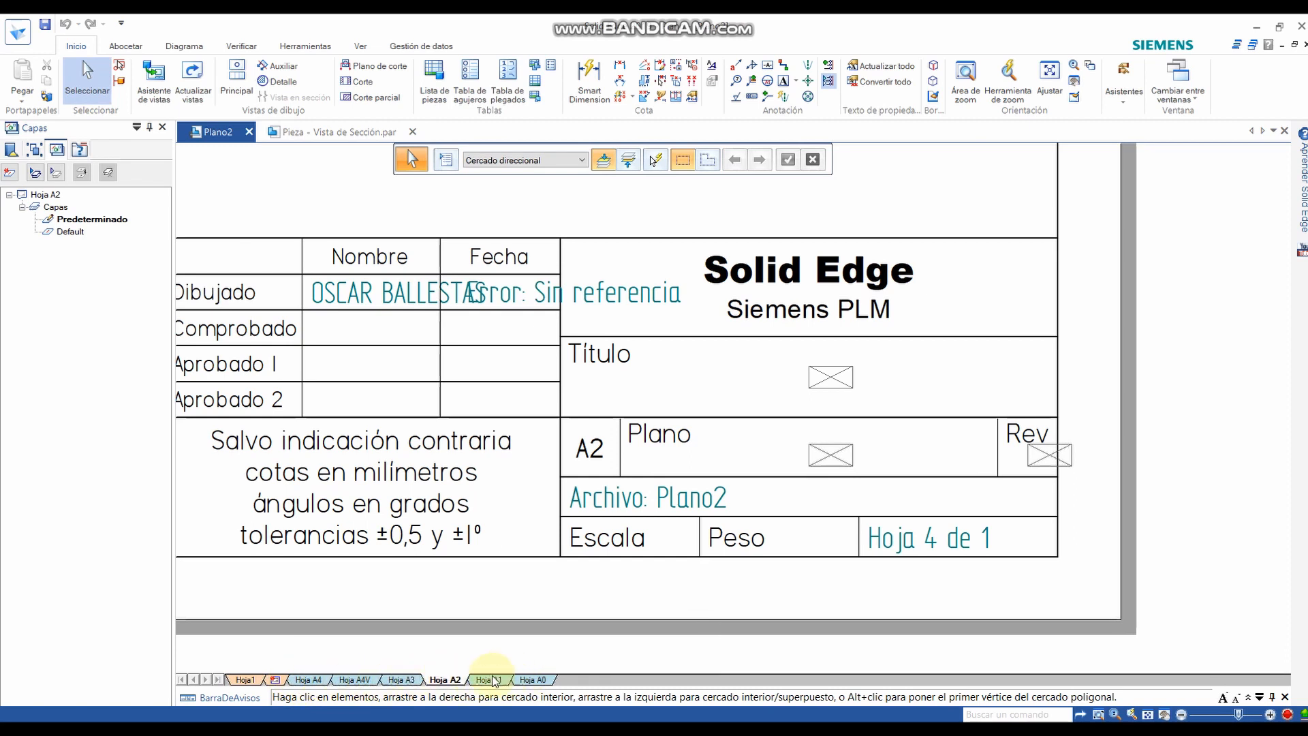
- Inspect the property reference behind the drafter's name callout in the Dibujado row of the title block
middle_drag(382, 439, 482, 540)
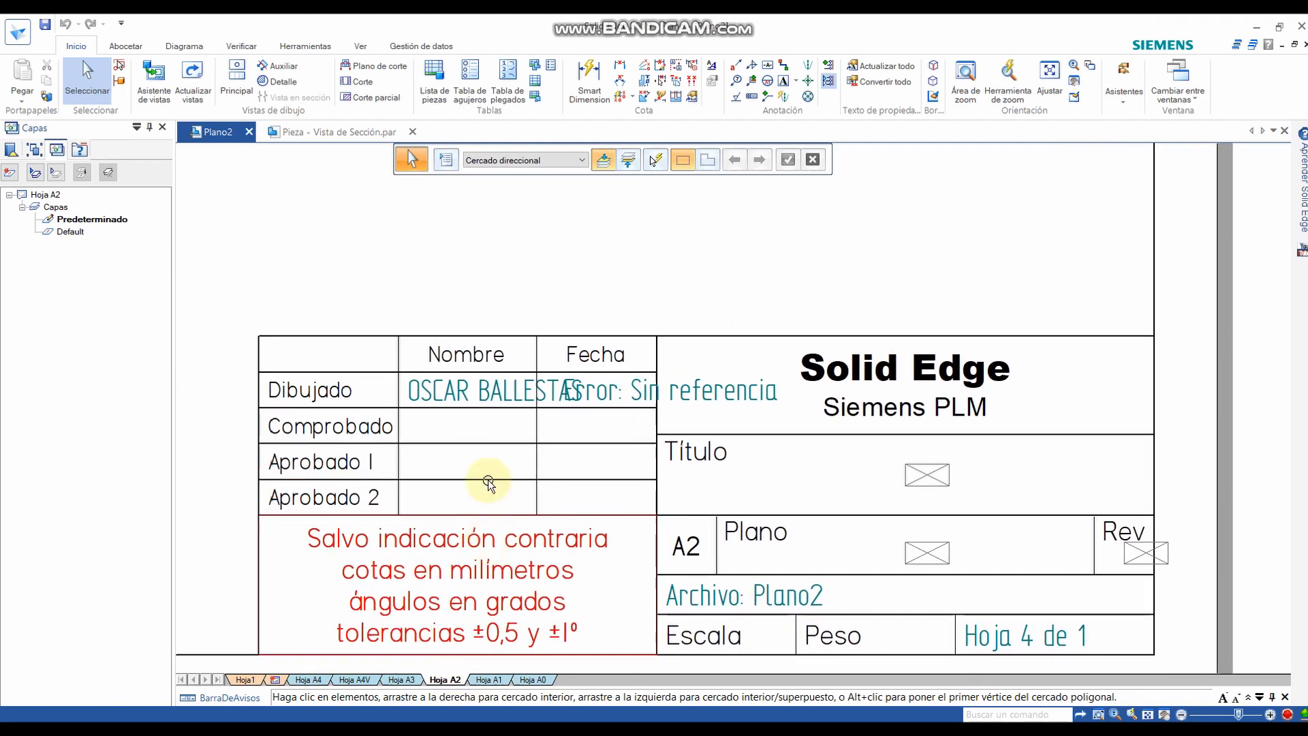
double_click(474, 394)
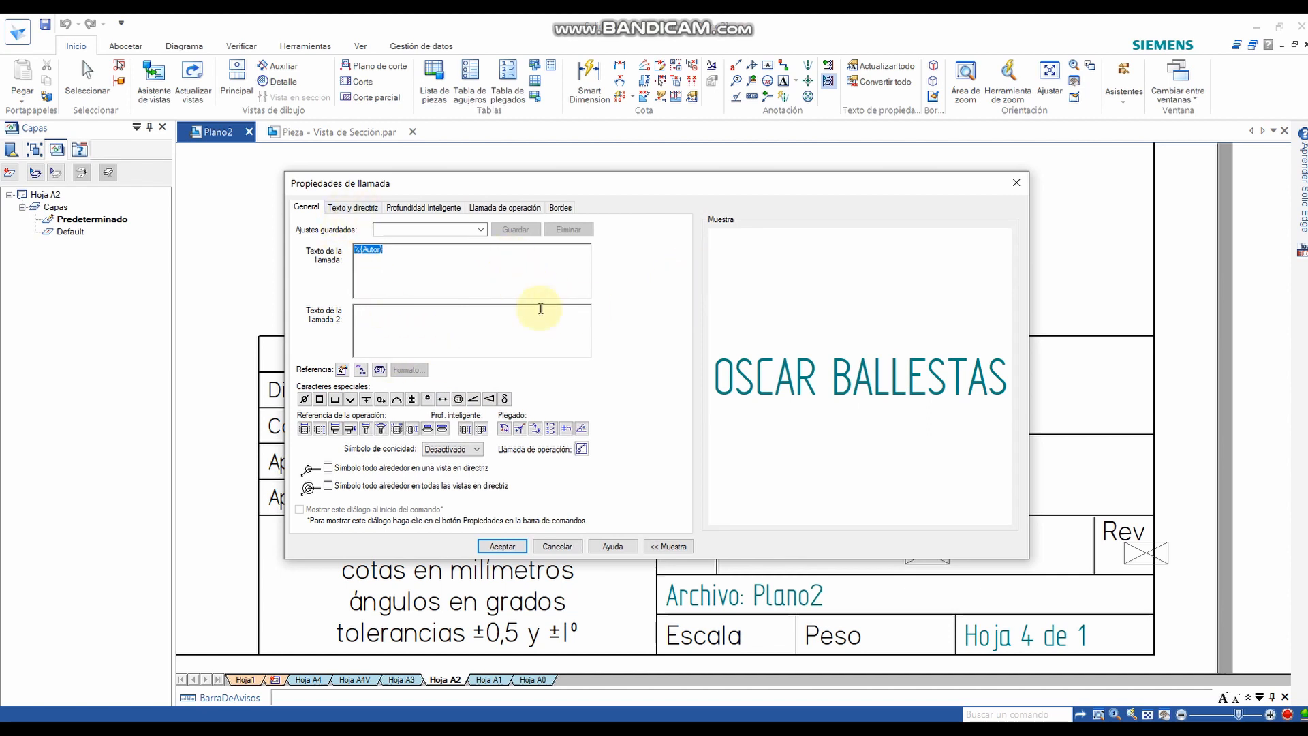
click(408, 262)
click(374, 257)
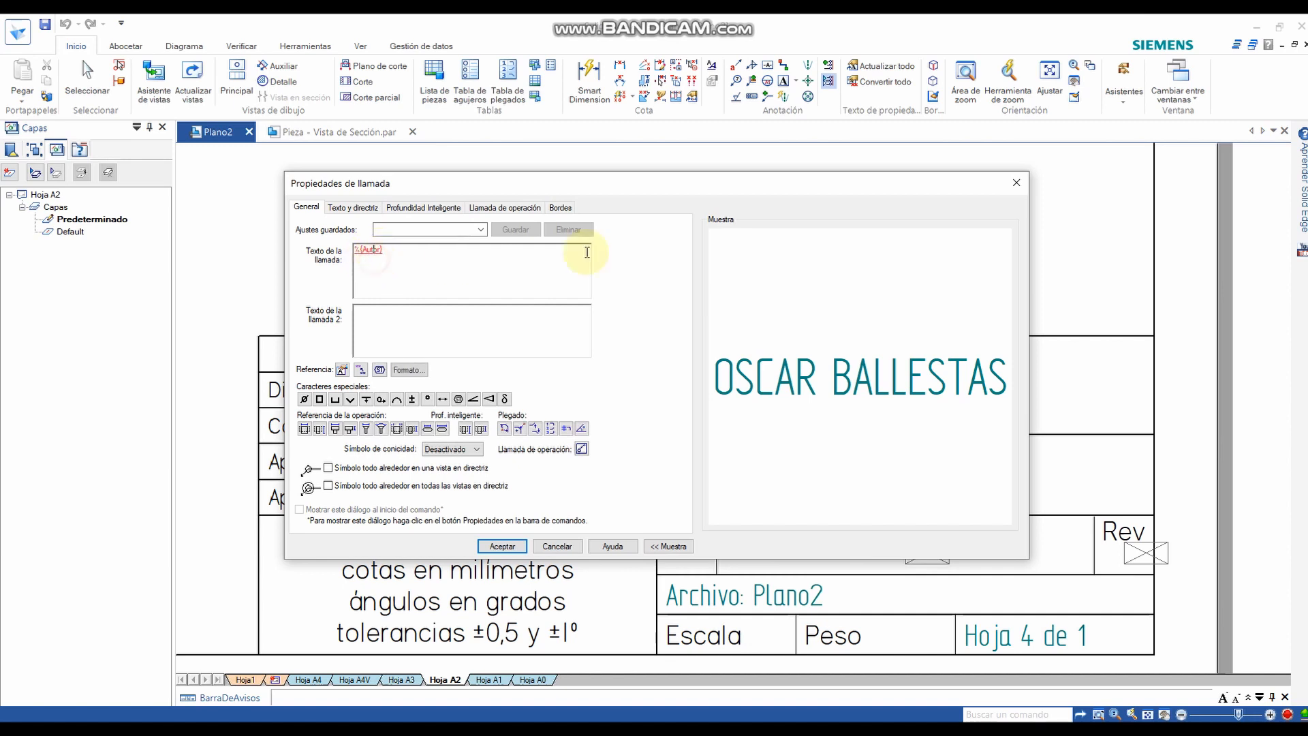
click(1016, 183)
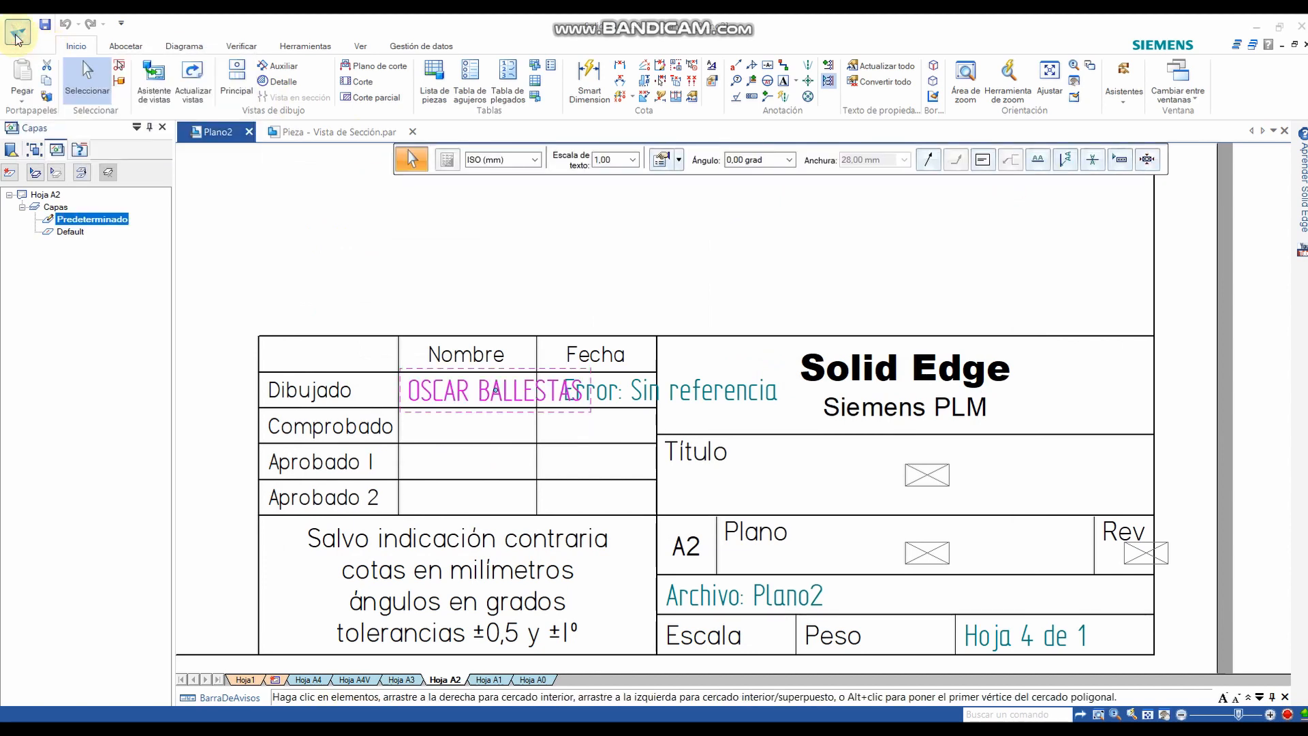
- Shorten the Autor entry in the summary properties of Plano2 to the author's surname only
click(17, 32)
click(44, 370)
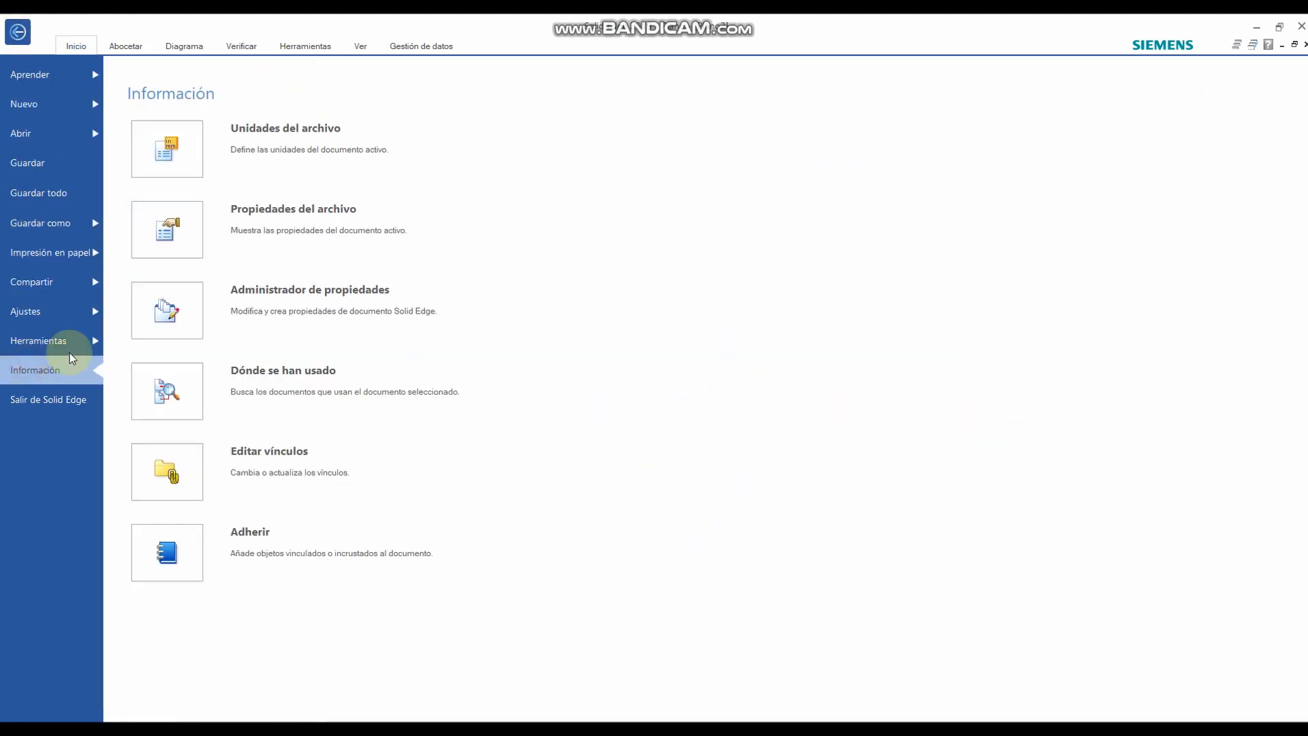
click(303, 222)
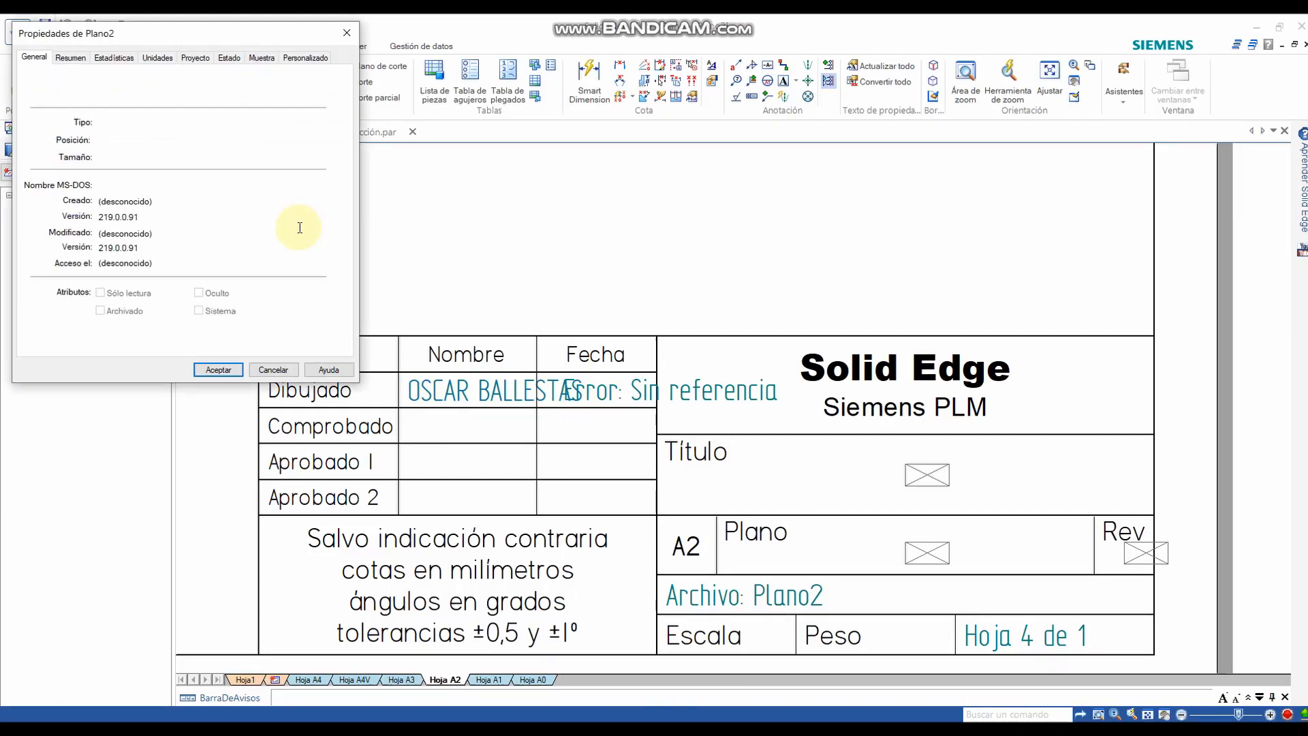
click(72, 57)
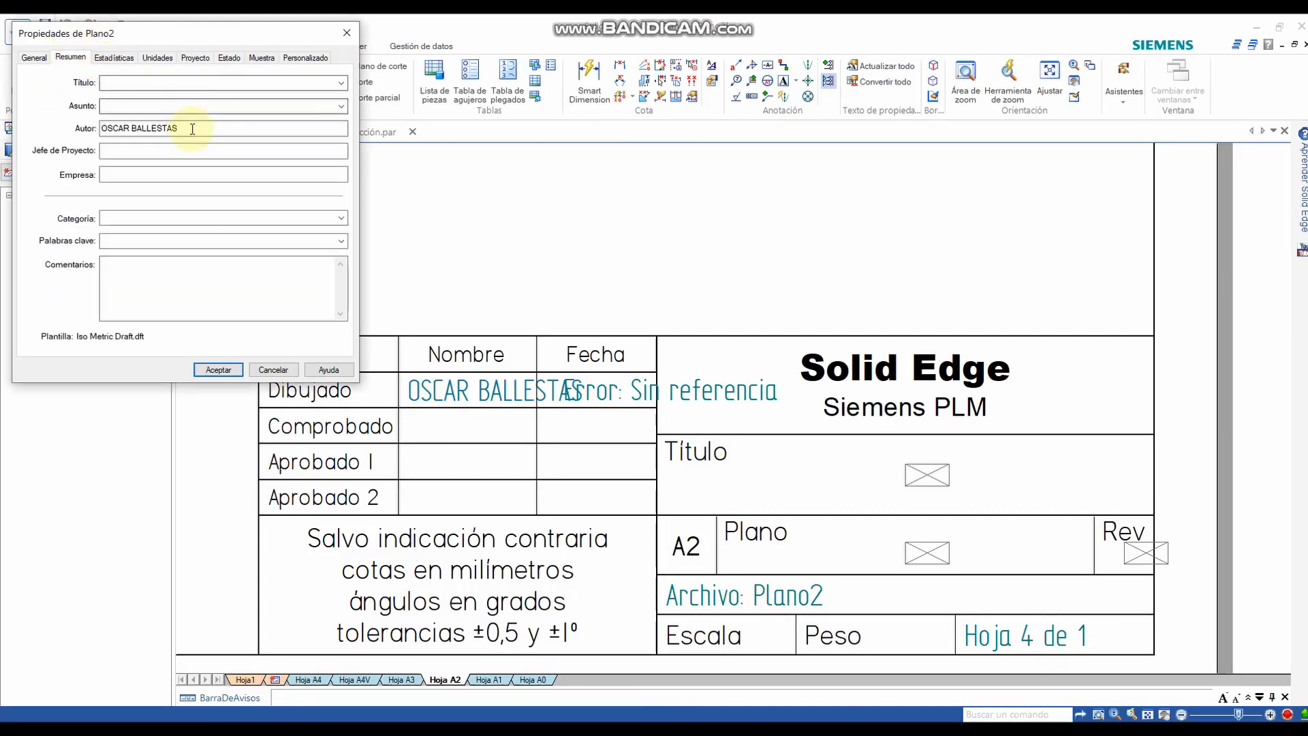
double_click(128, 127)
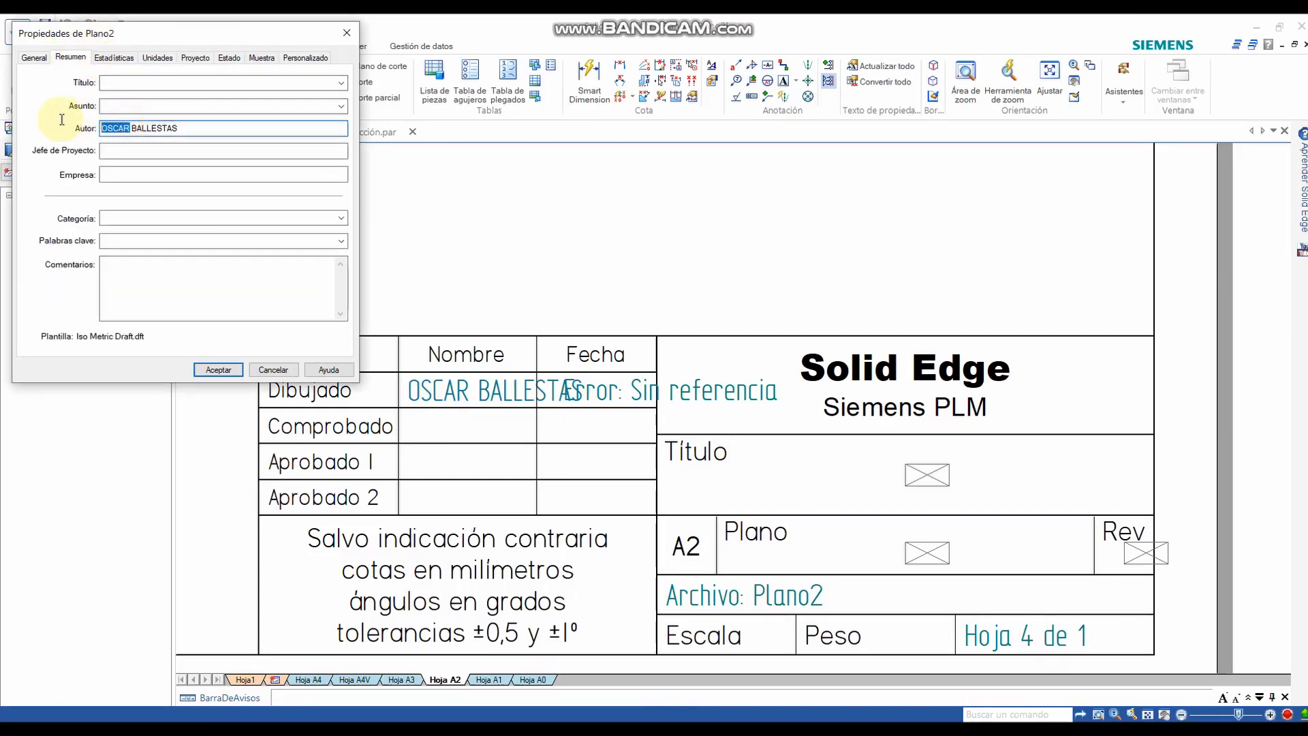
key(Delete)
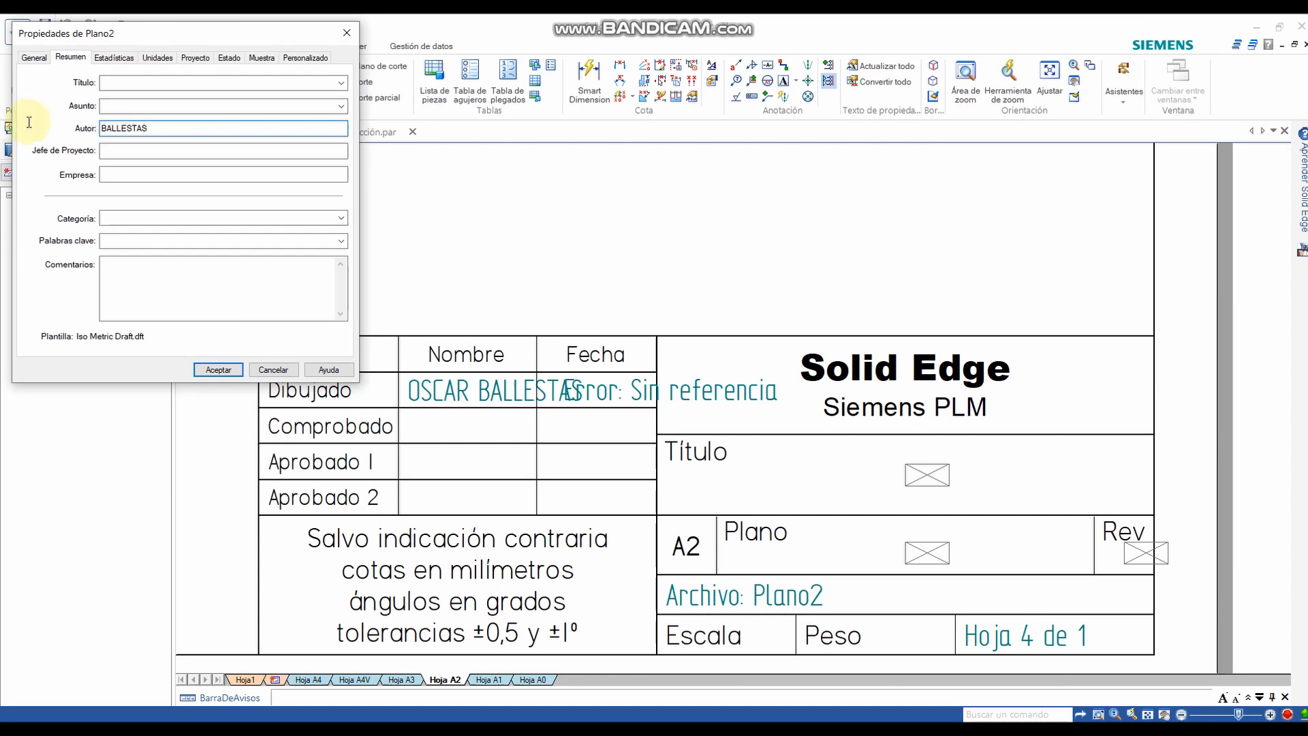
click(216, 370)
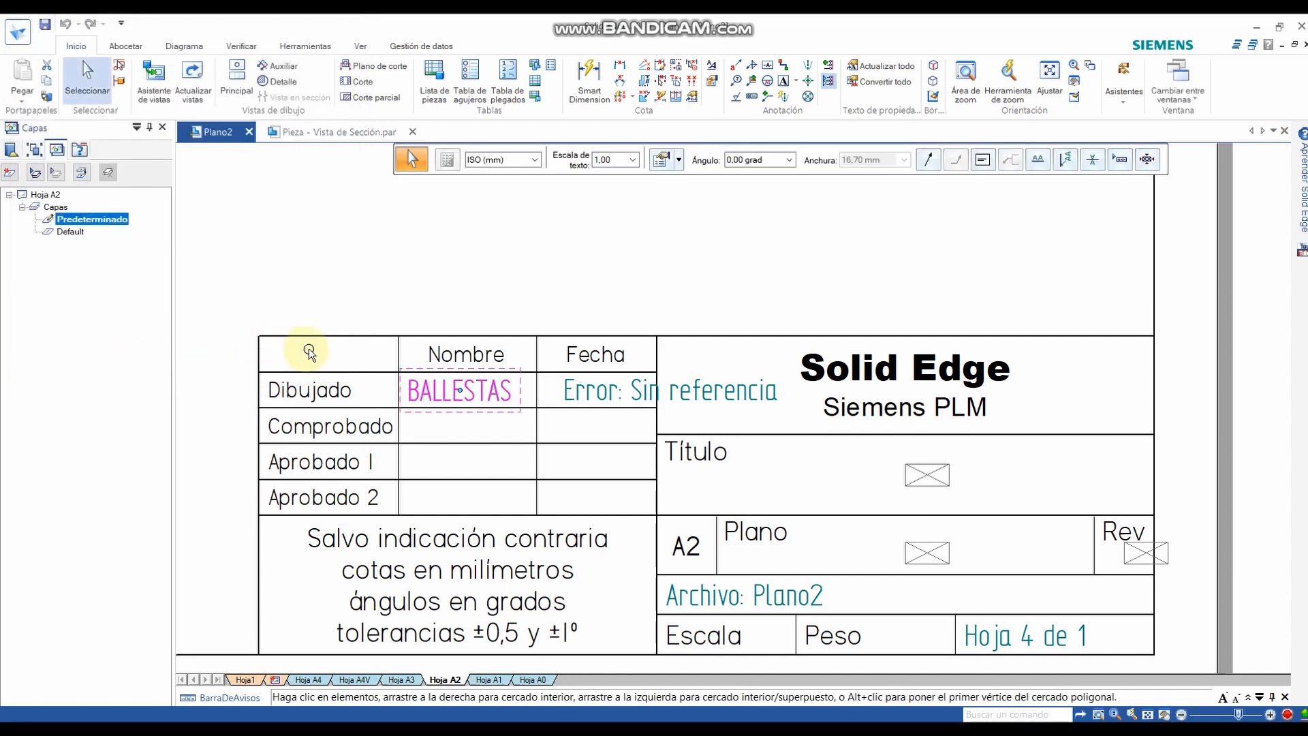
click(492, 288)
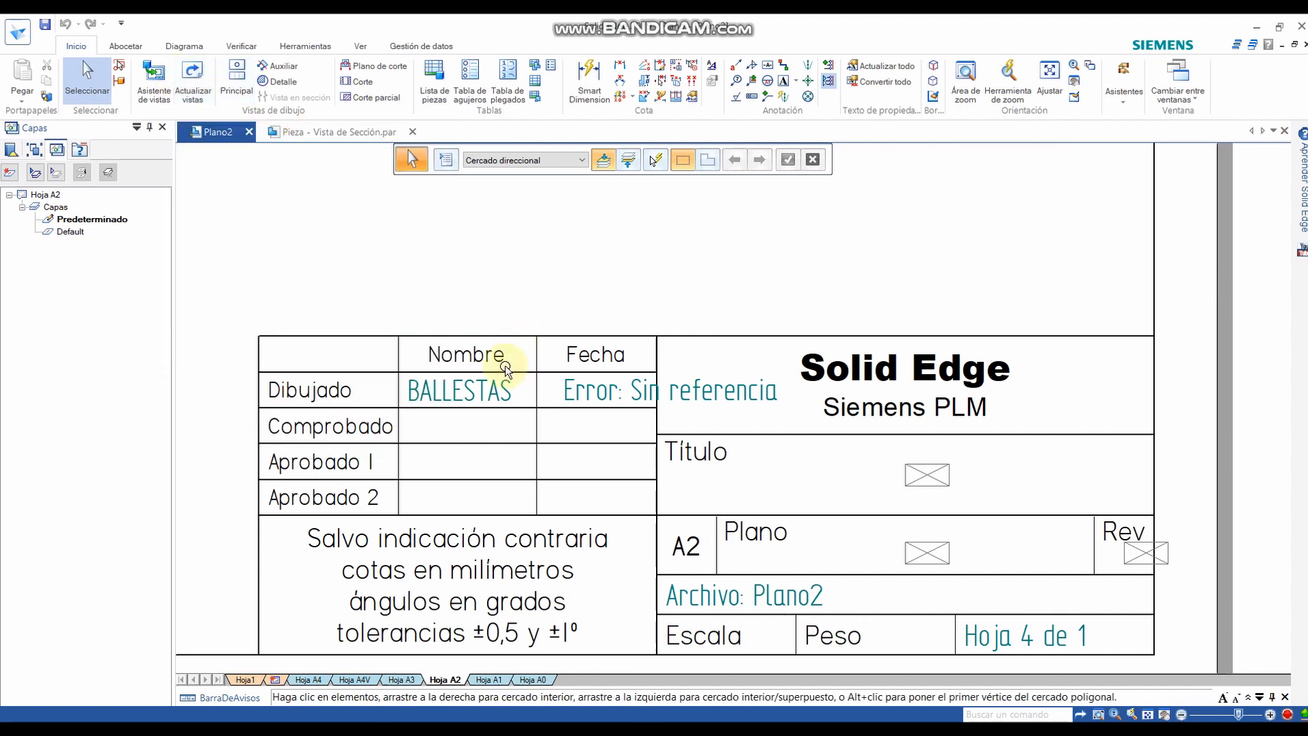
- Replace the text of the Fecha callout in the Dibujado row with 20/04/2020
click(620, 385)
double_click(620, 386)
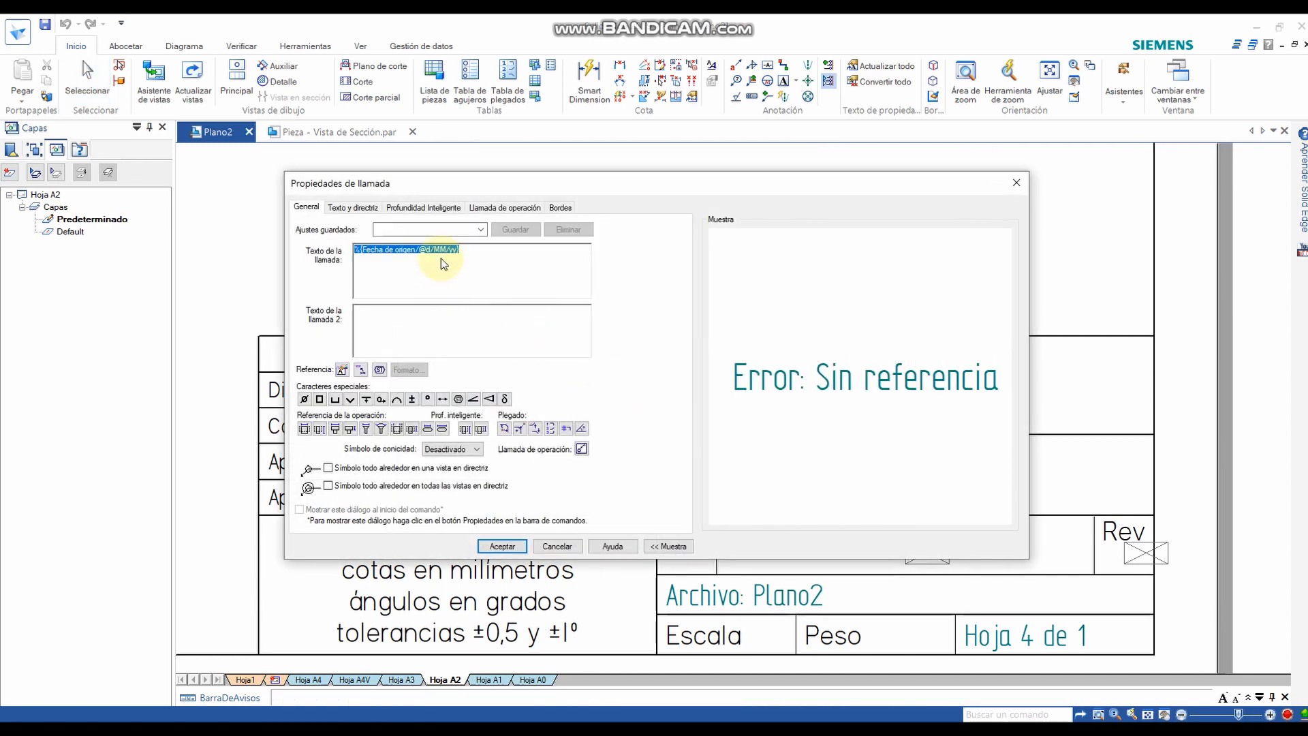
text(20/0)
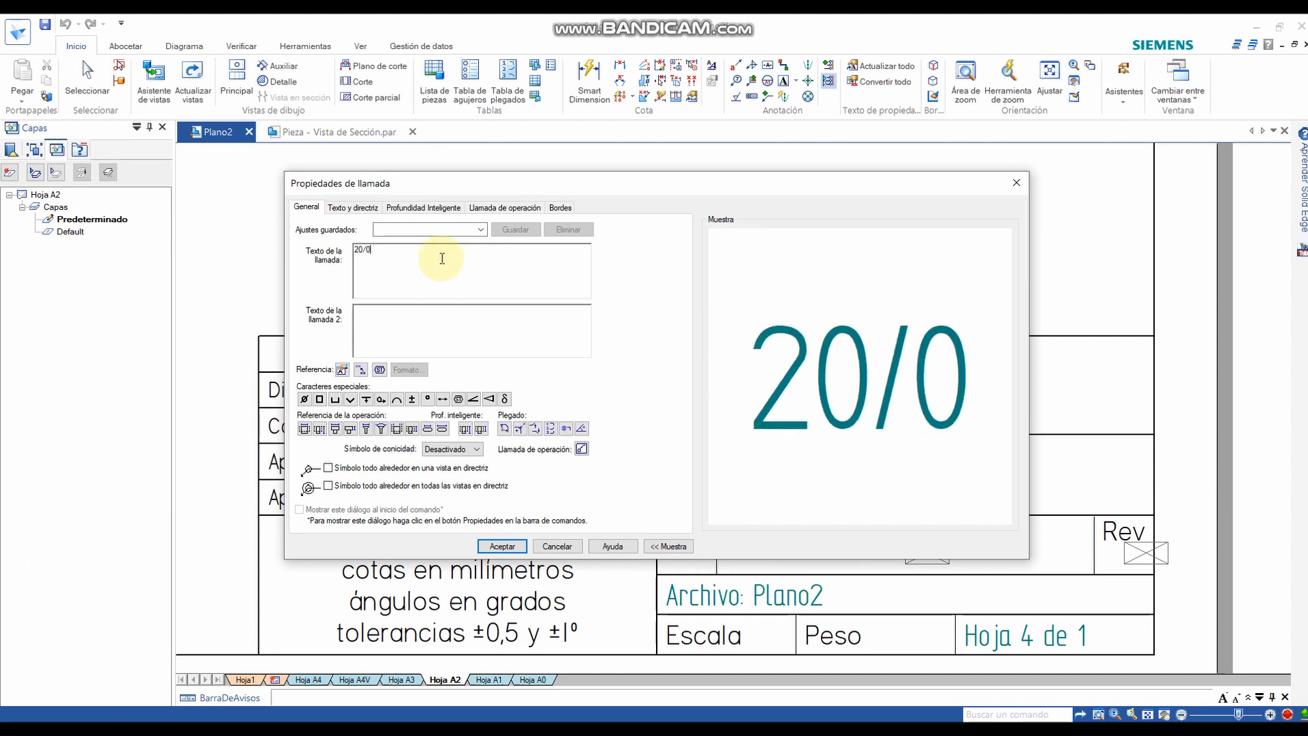
text(4/2020)
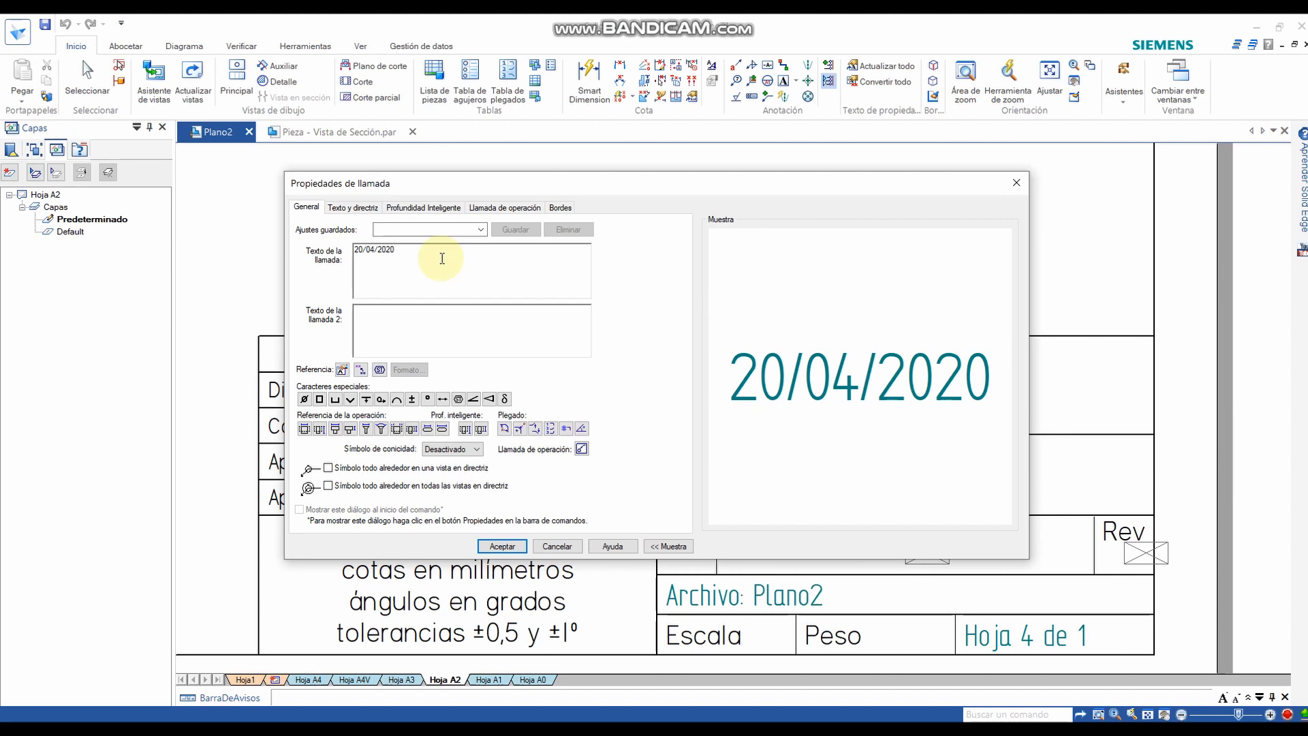
click(508, 550)
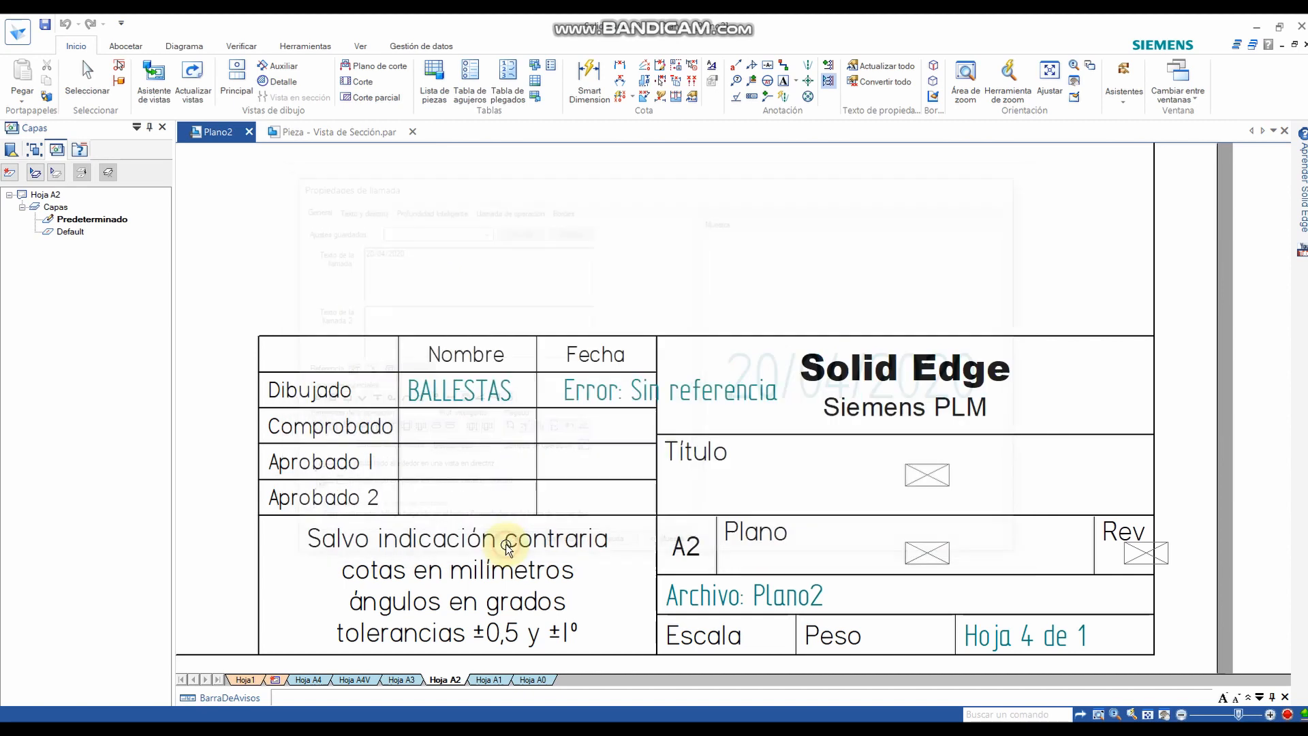
- Shift the date callout slightly to the left to fit it better in the Fecha cell of the Dibujado row
click(610, 390)
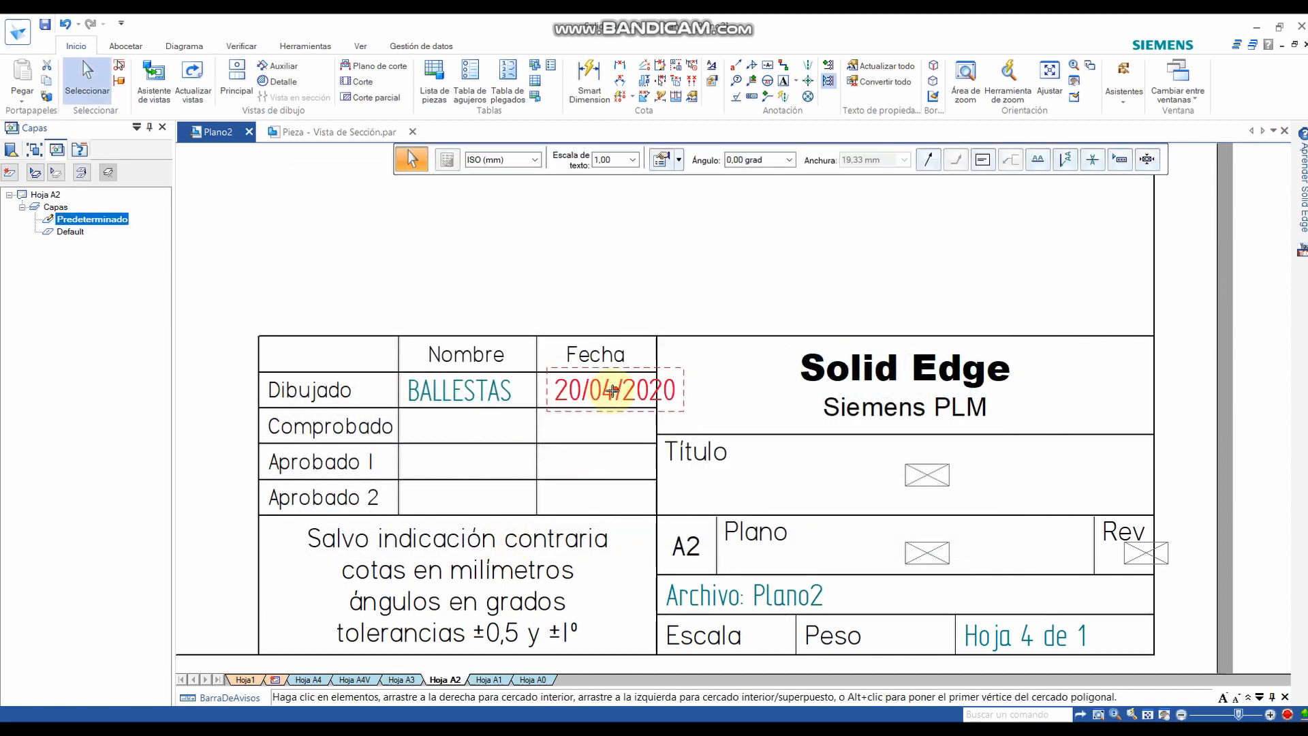
drag(612, 390, 599, 390)
double_click(600, 390)
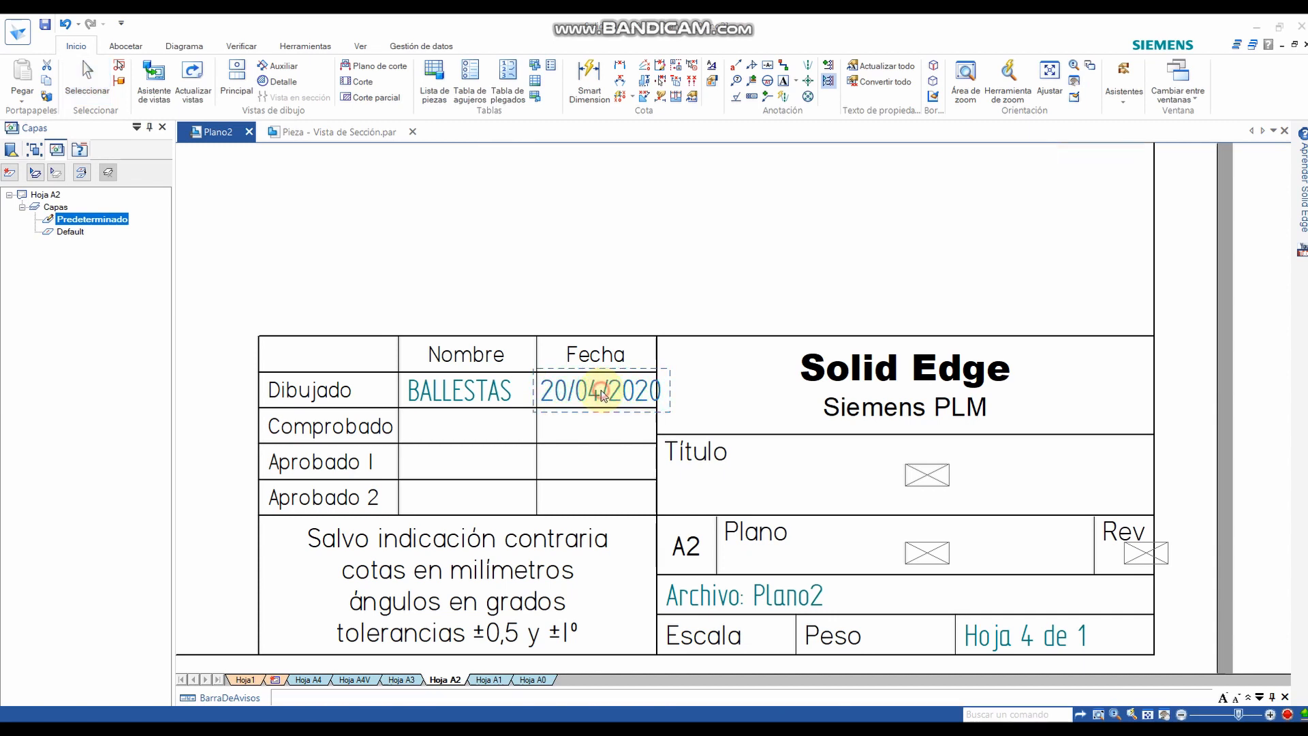
click(1017, 183)
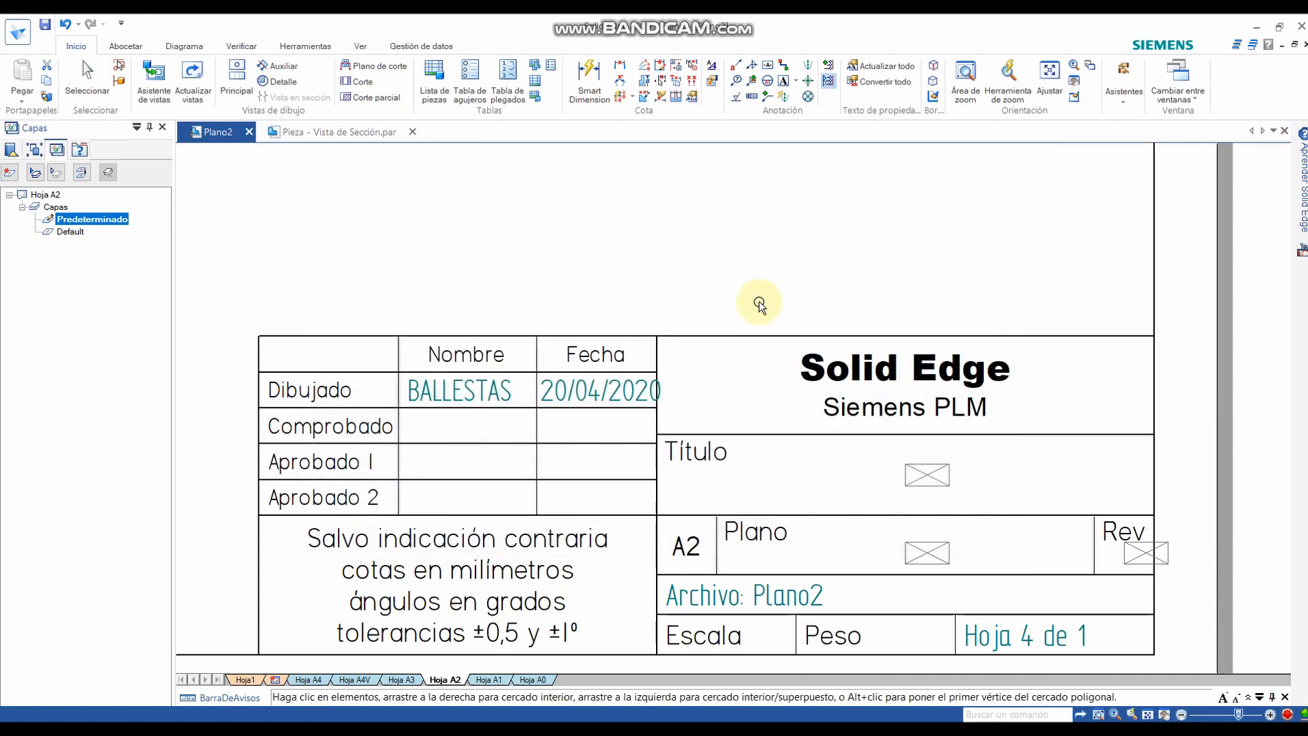
- Copy the author name callout from the Dibujado row and paste it beside the Escala label
scroll(608, 395, down, 1)
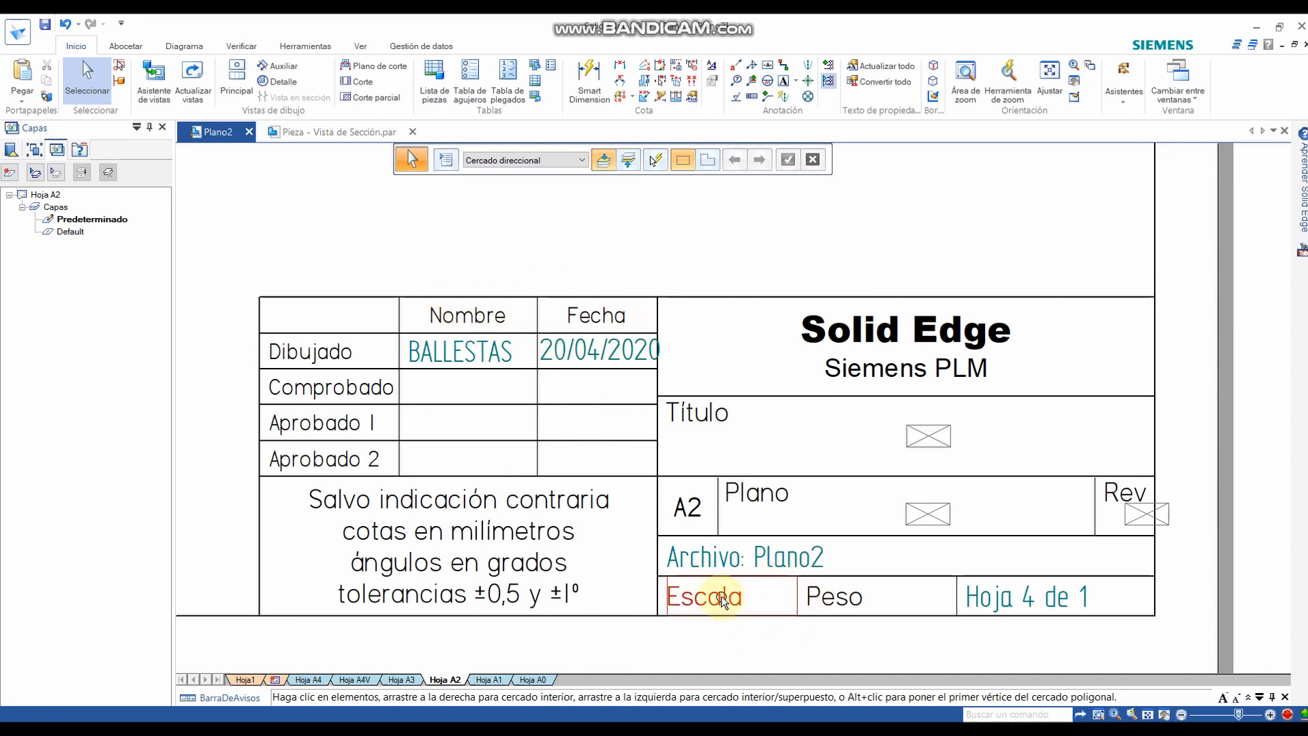
click(482, 344)
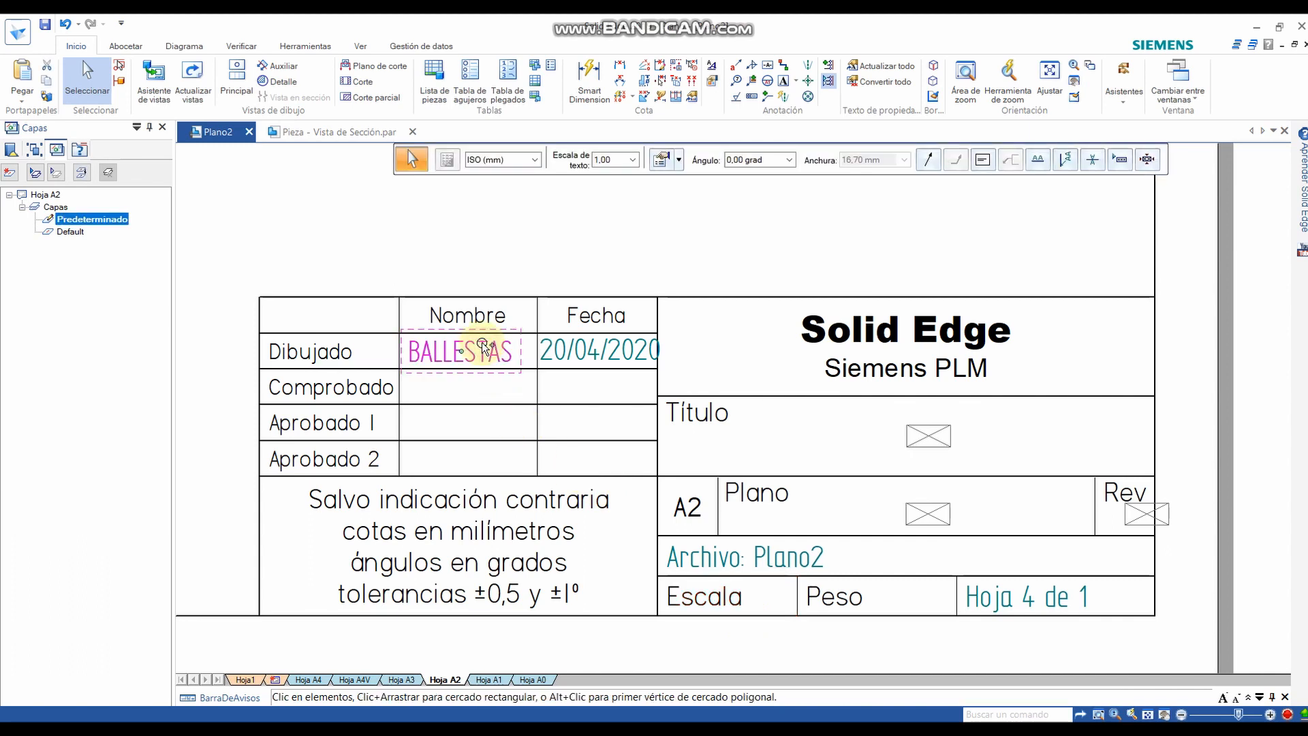
key(ctrl+c)
key(ctrl+v)
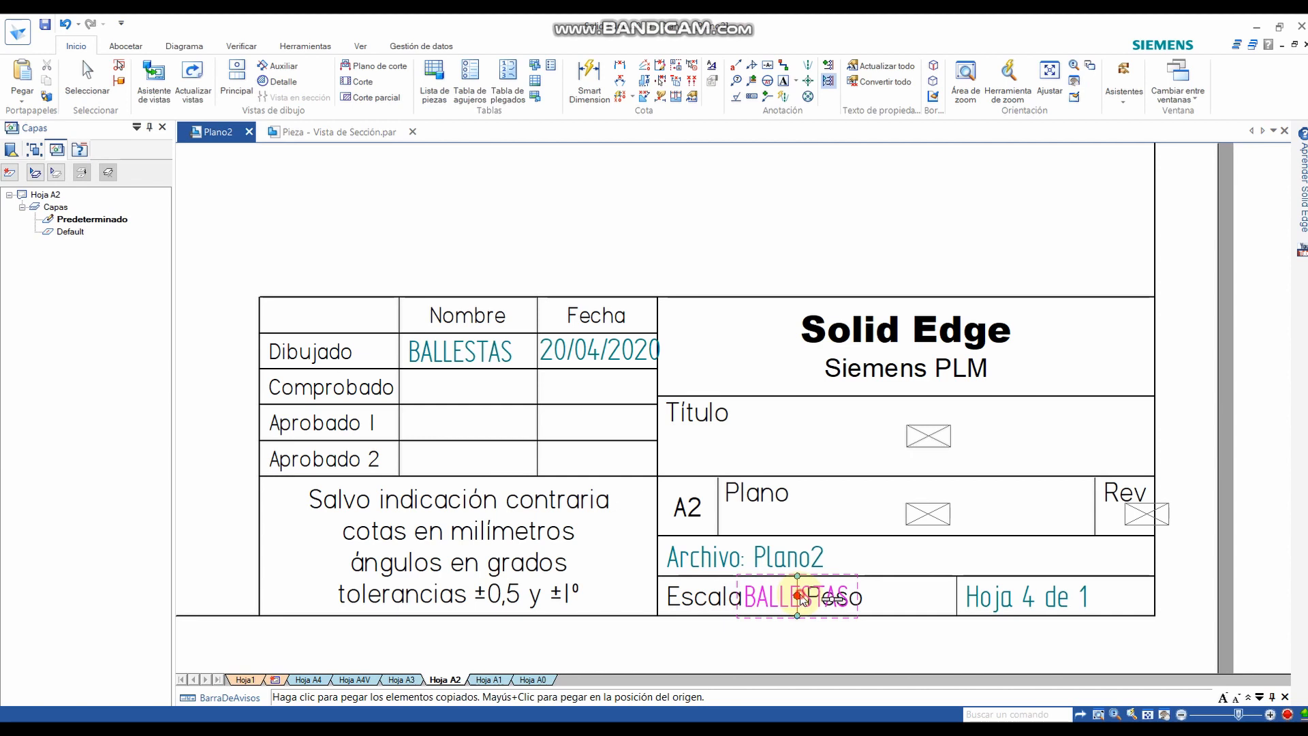
click(799, 596)
key(Escape)
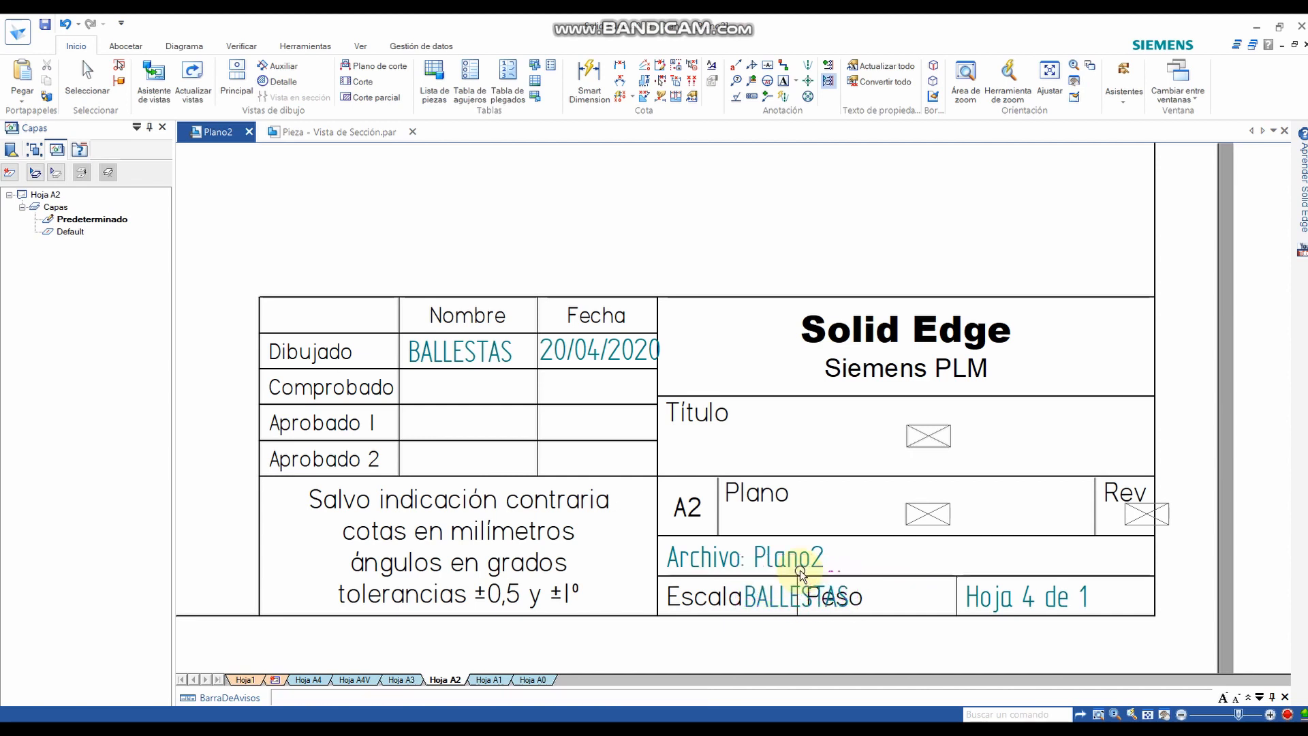
- Open the properties of the callout copy beside Escala and clear its author reference
click(772, 591)
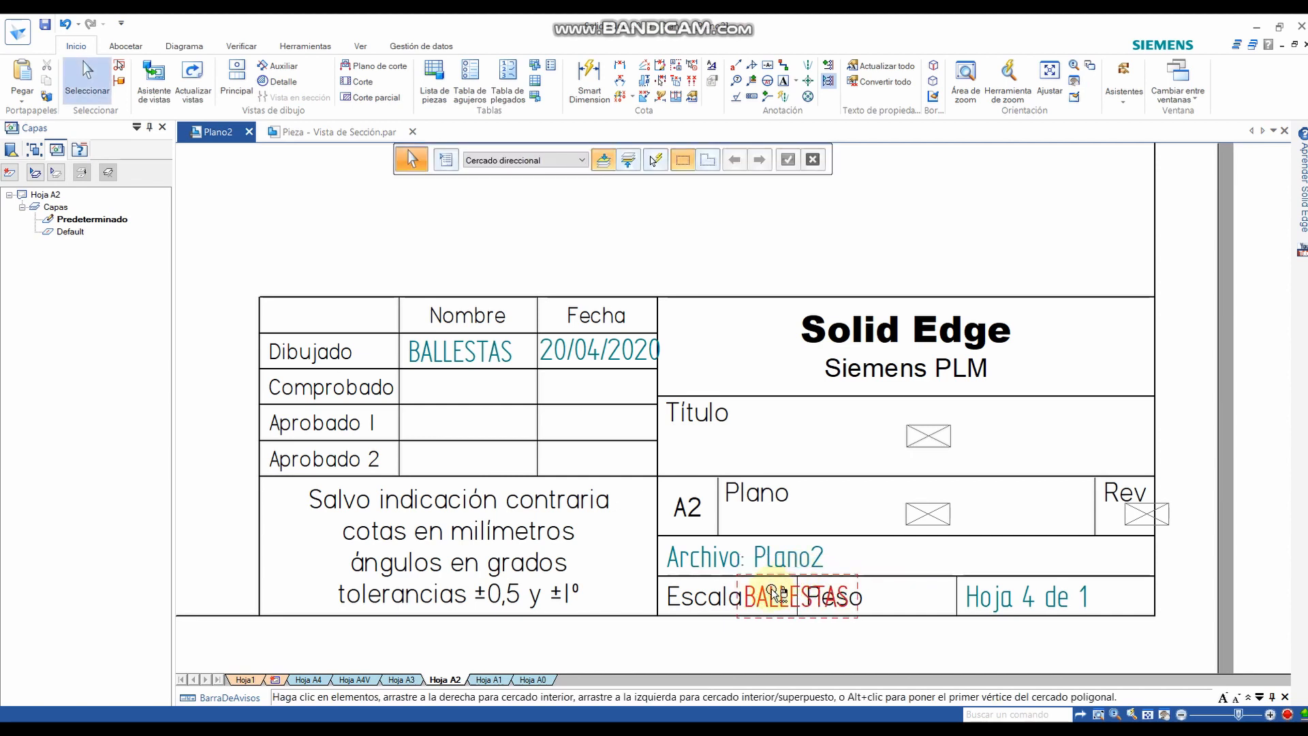
double_click(772, 591)
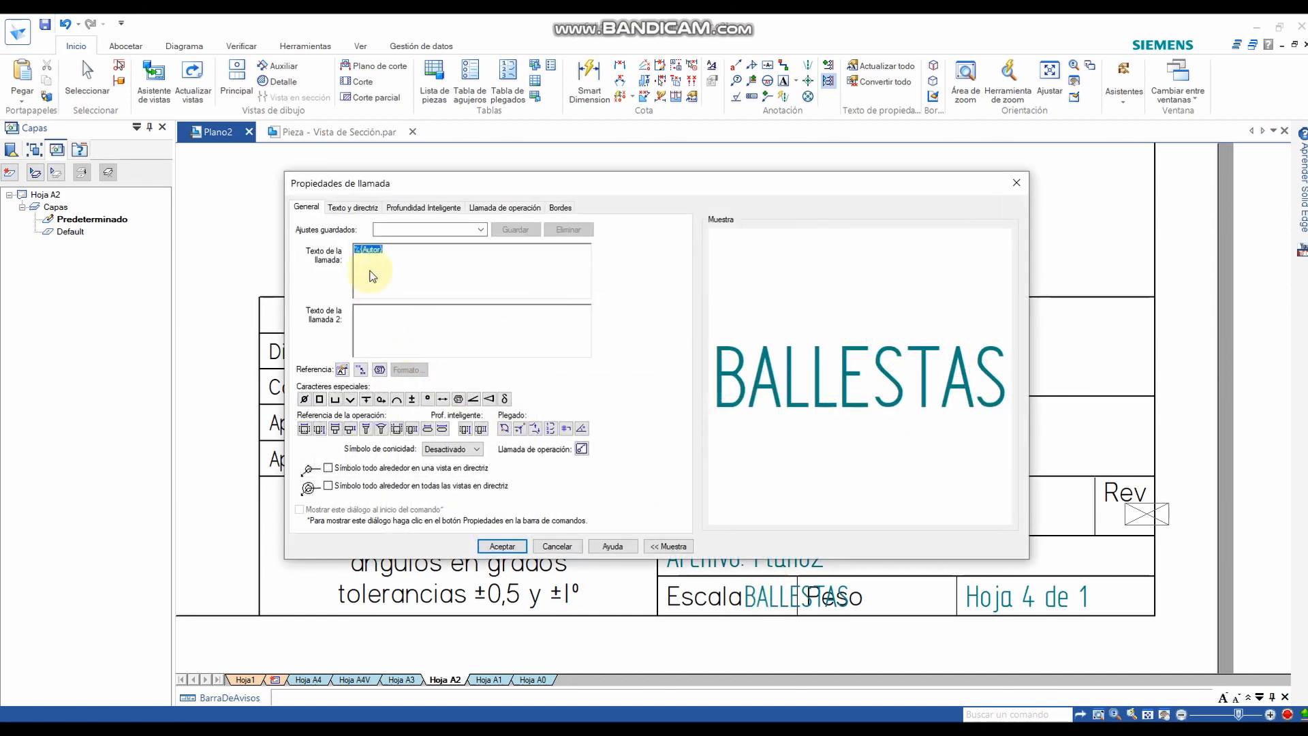
key(BackSpace)
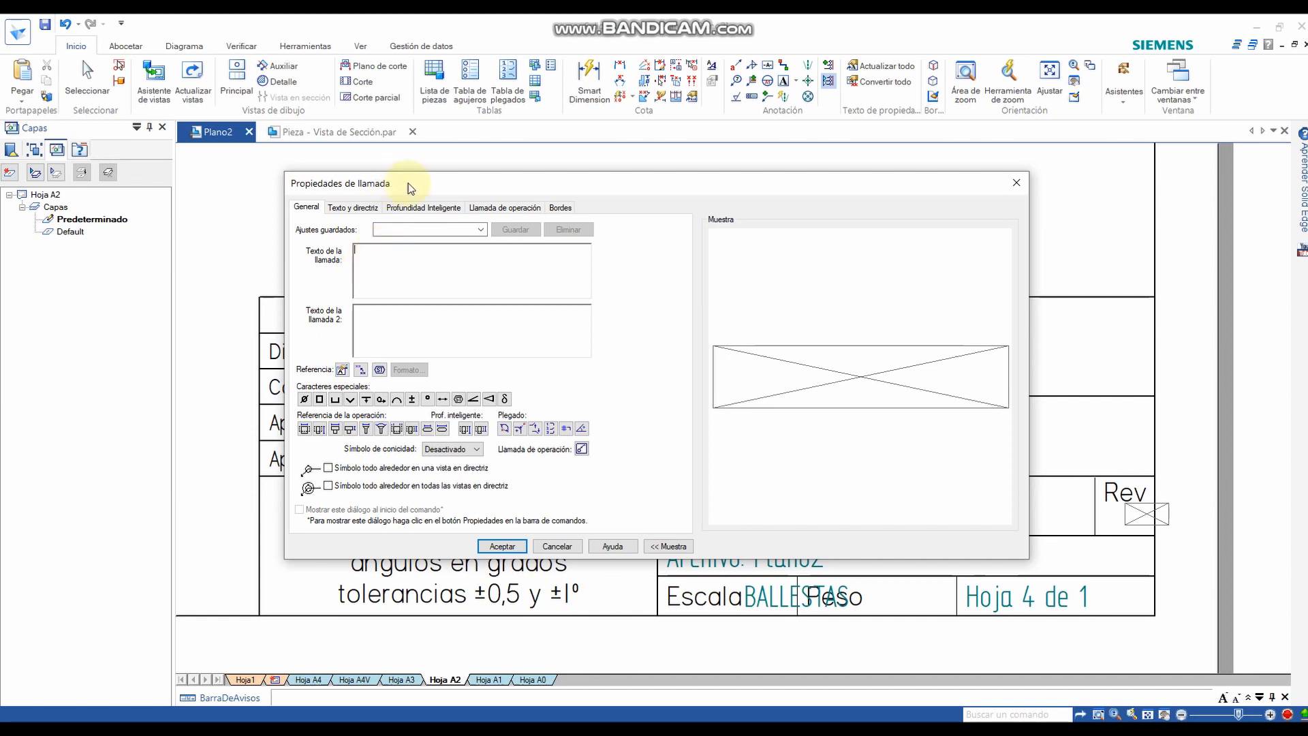
drag(411, 188, 435, 187)
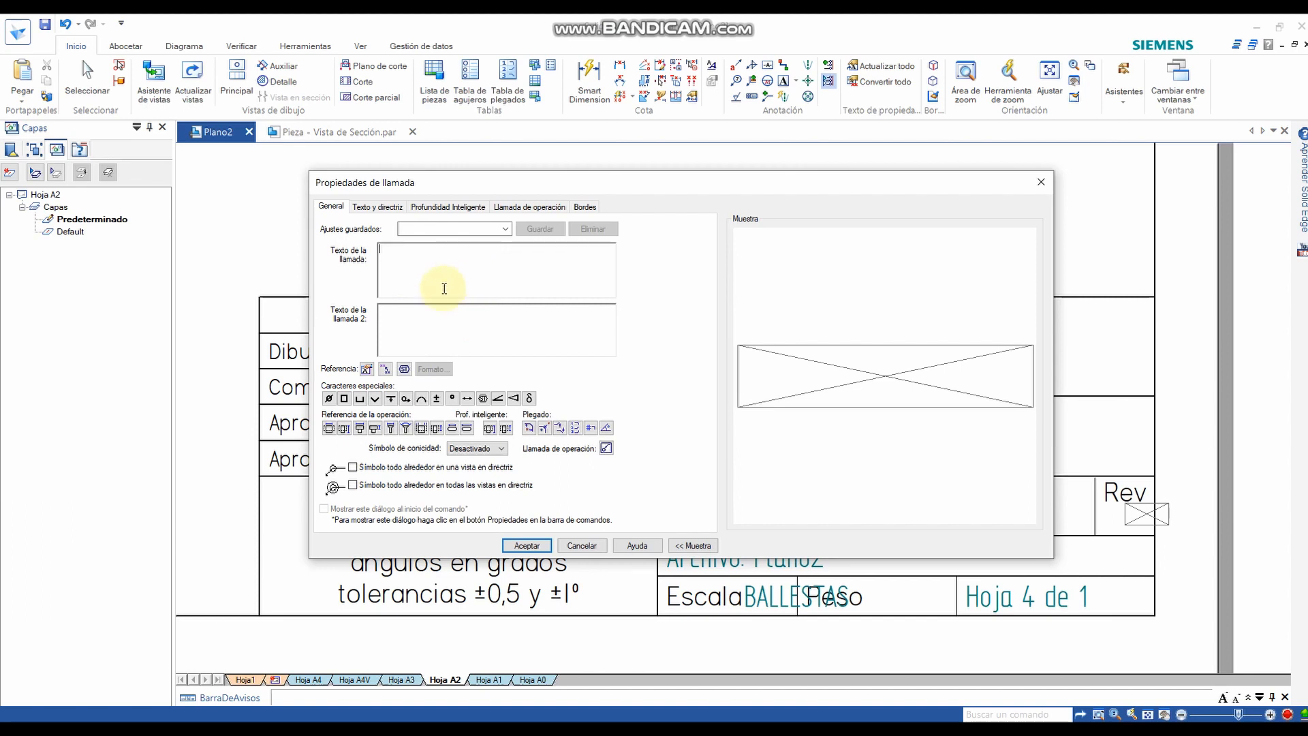
- Link the callout text beside Escala to the active document's 'Escala de la hoja' property
click(405, 371)
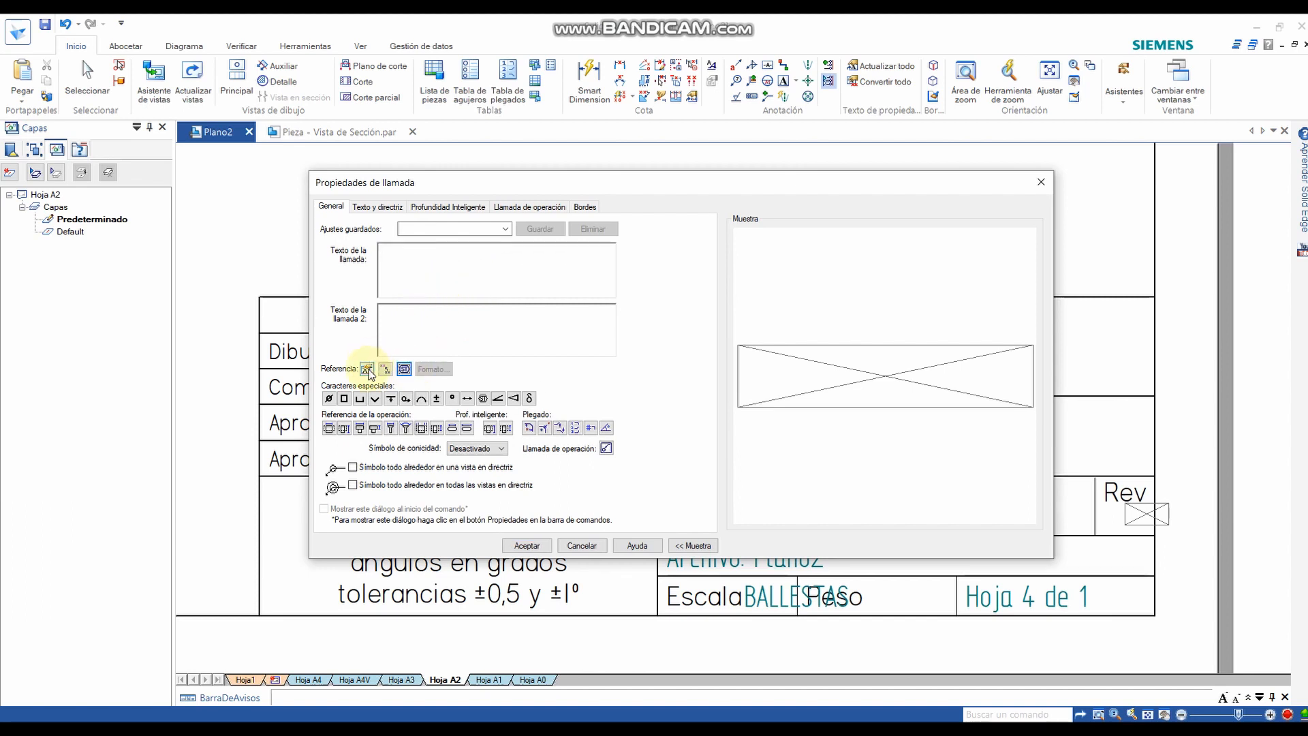
click(368, 369)
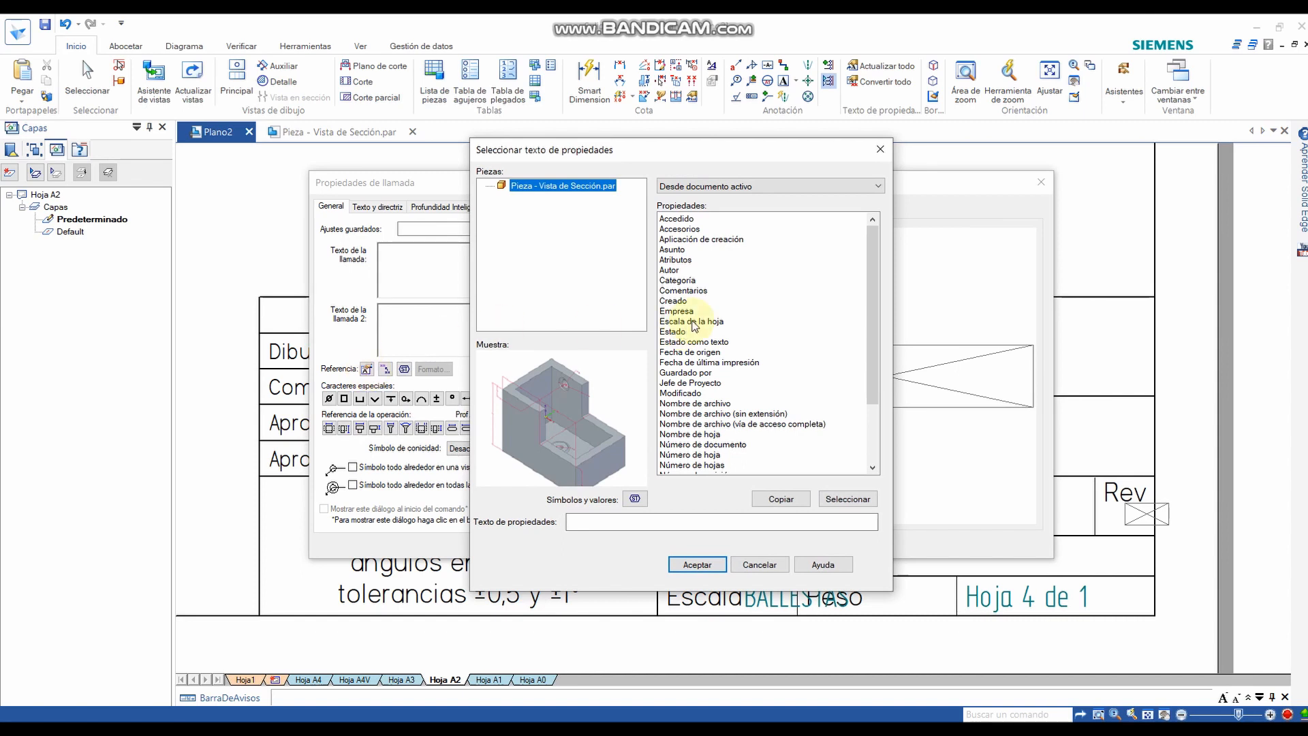
scroll(694, 325, down, 2)
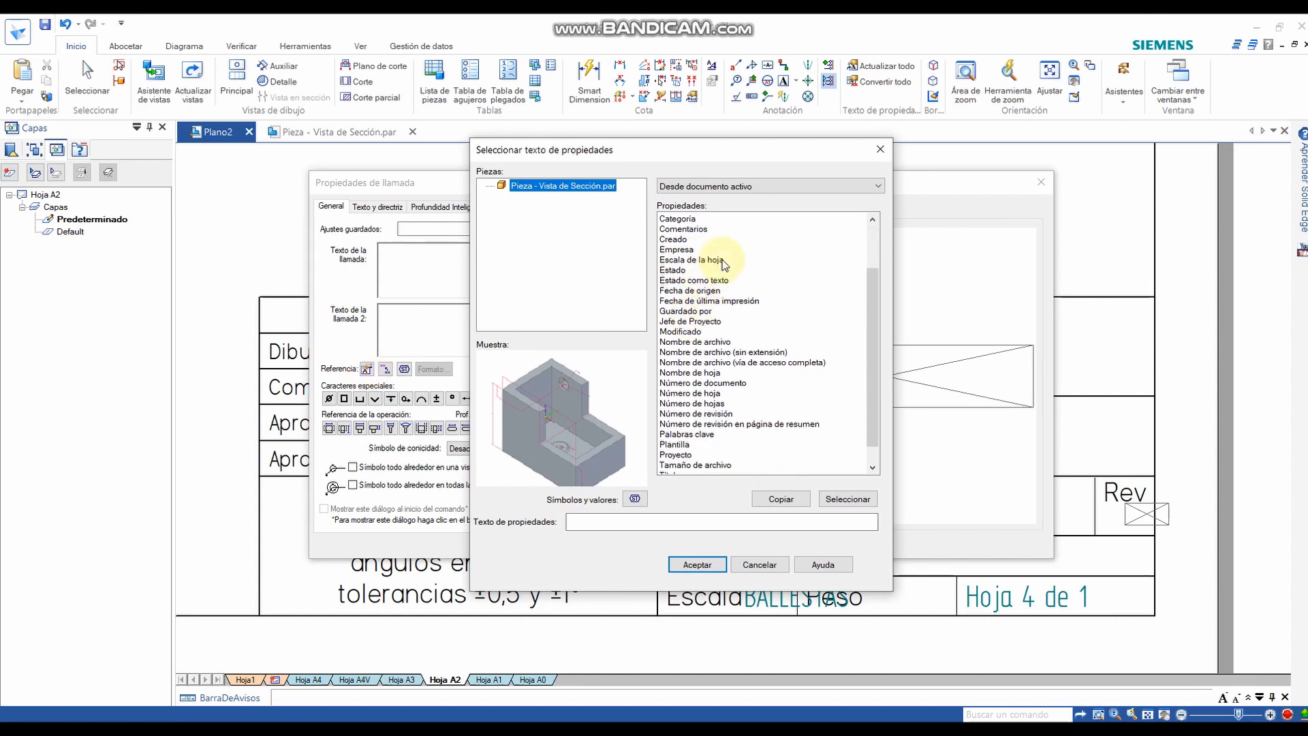
click(712, 260)
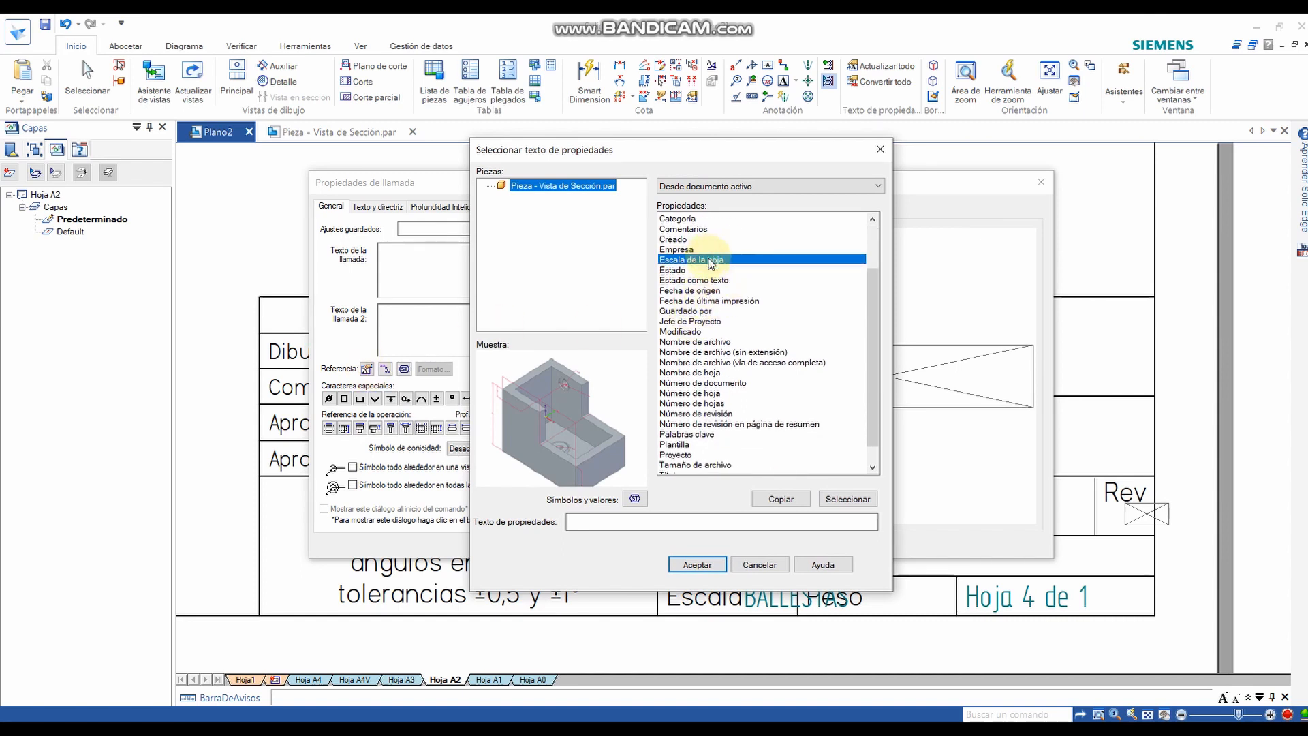
click(838, 501)
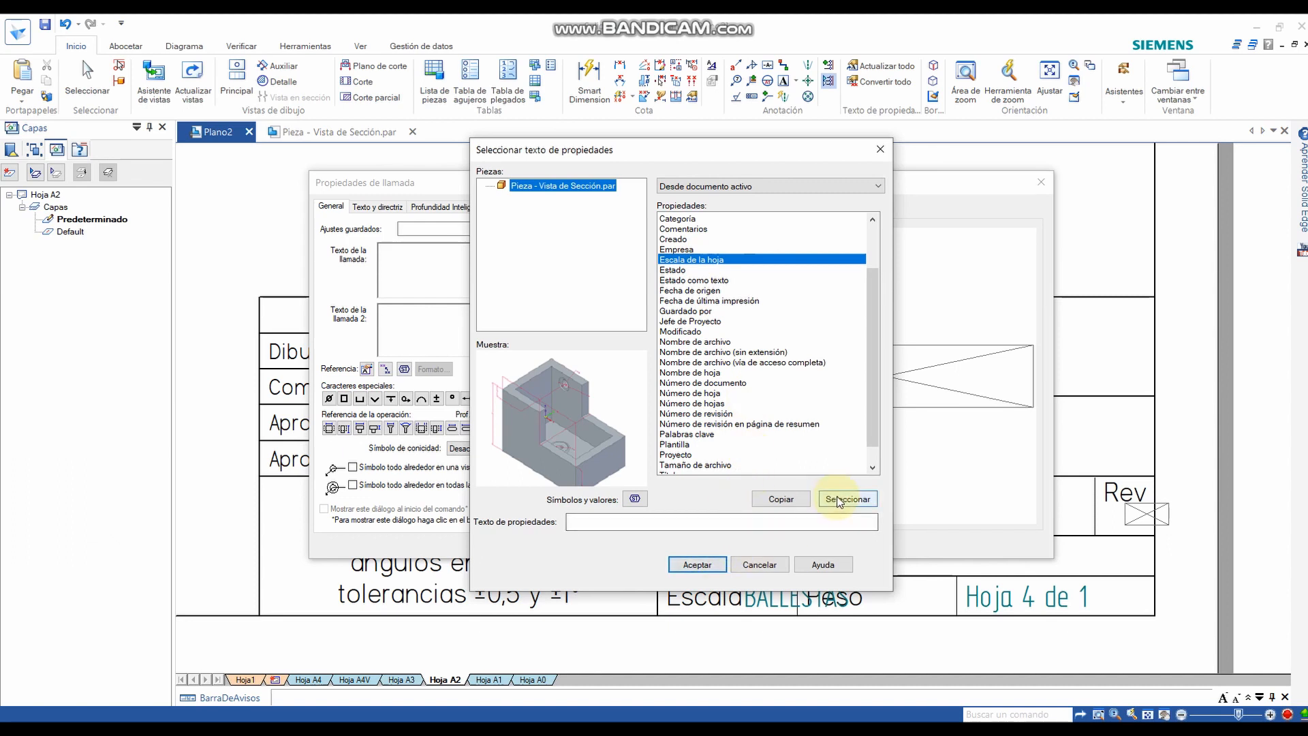
click(838, 501)
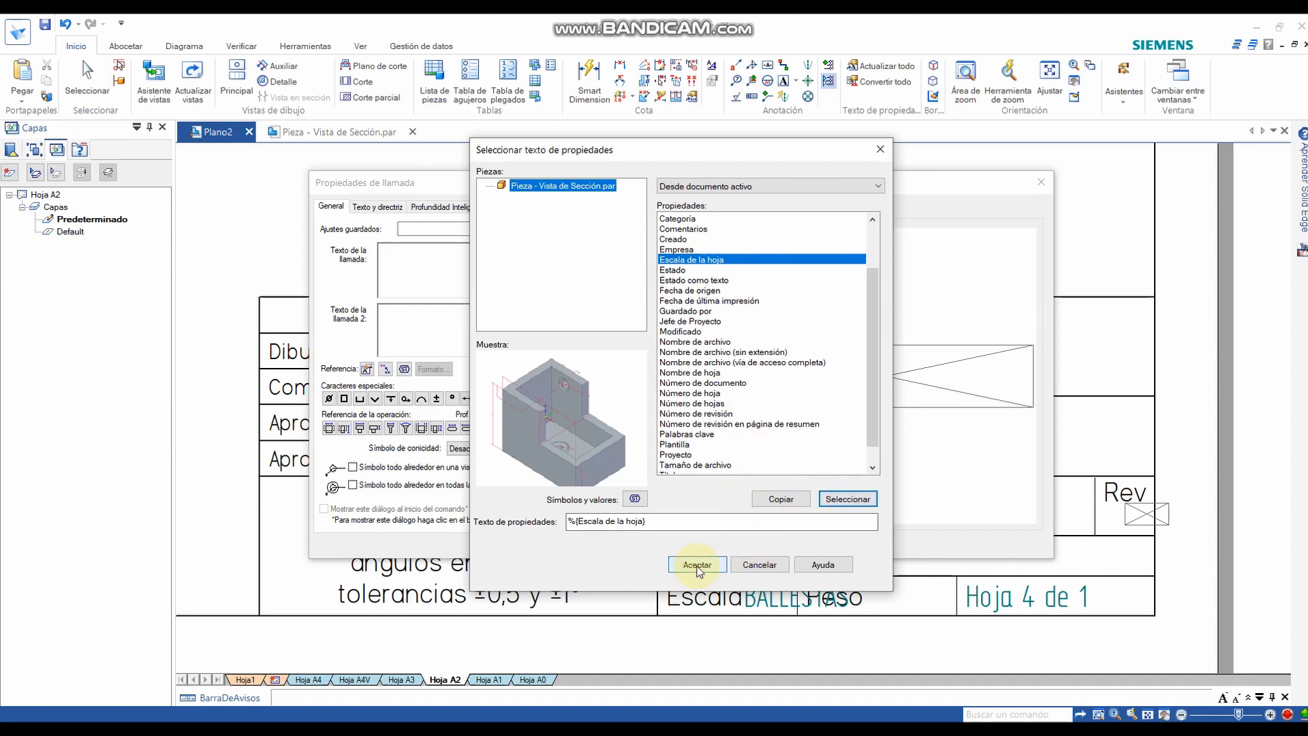
click(696, 565)
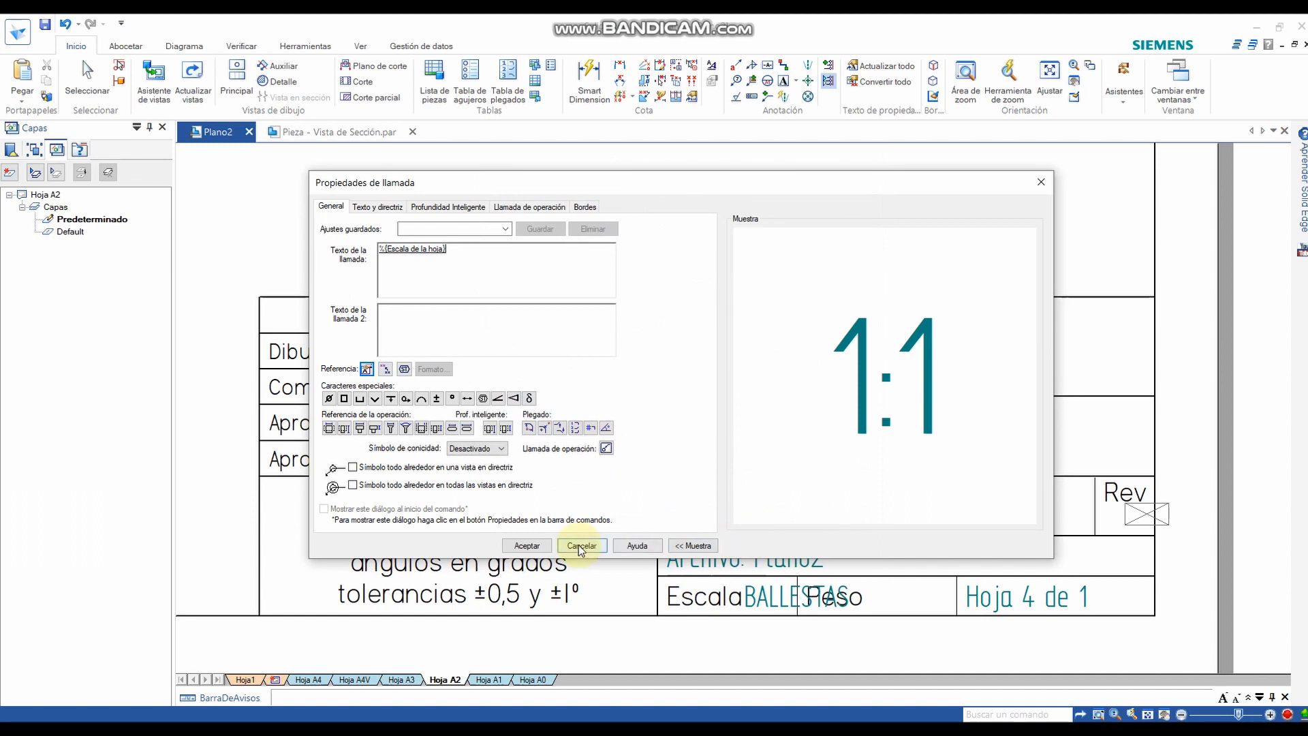
click(527, 545)
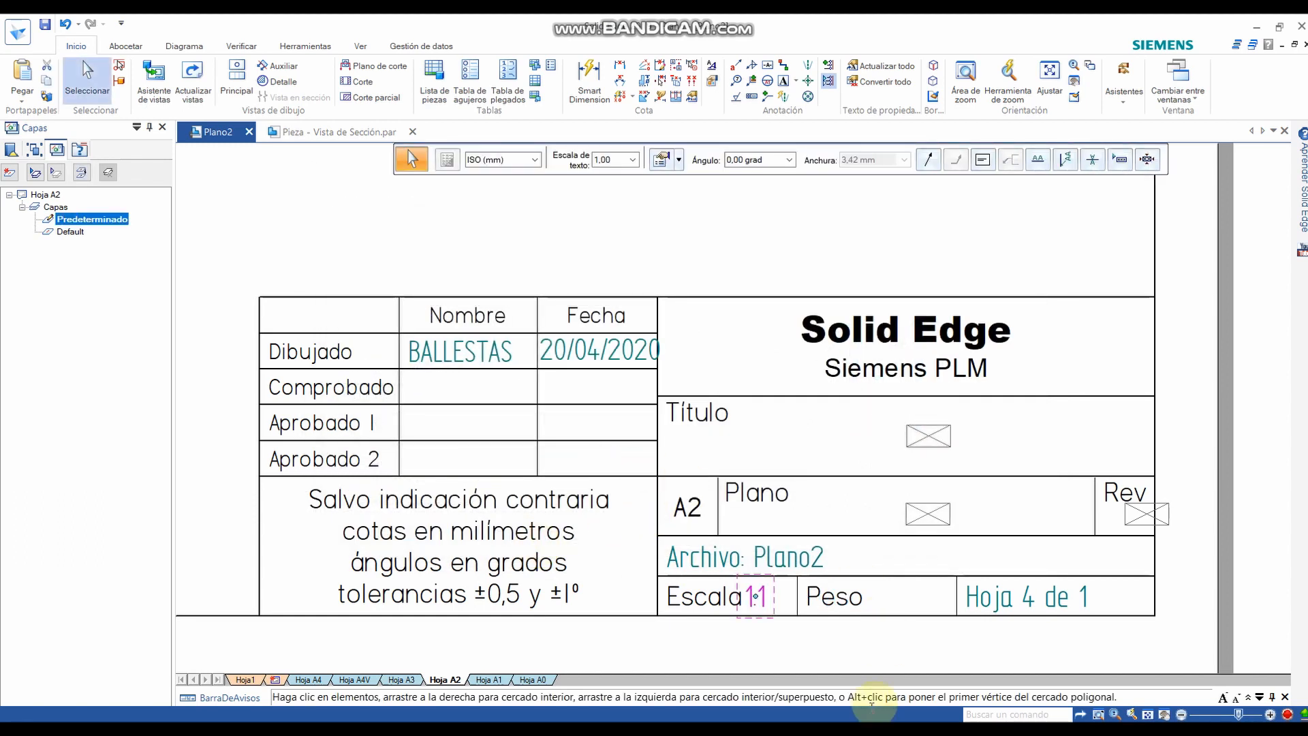
click(792, 638)
scroll(775, 629, up, 1)
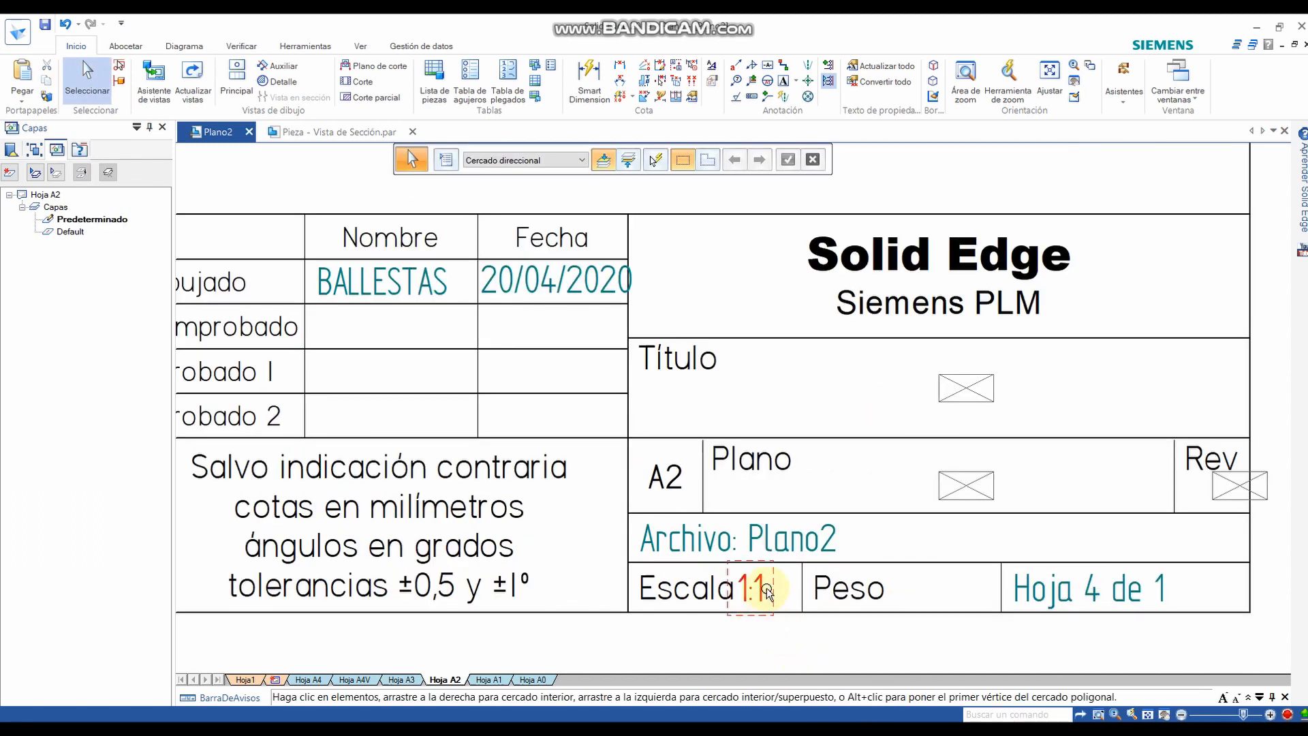
- Return to the working sheet Hoja1 and check the scale entry in its title block
scroll(749, 640, down, 2)
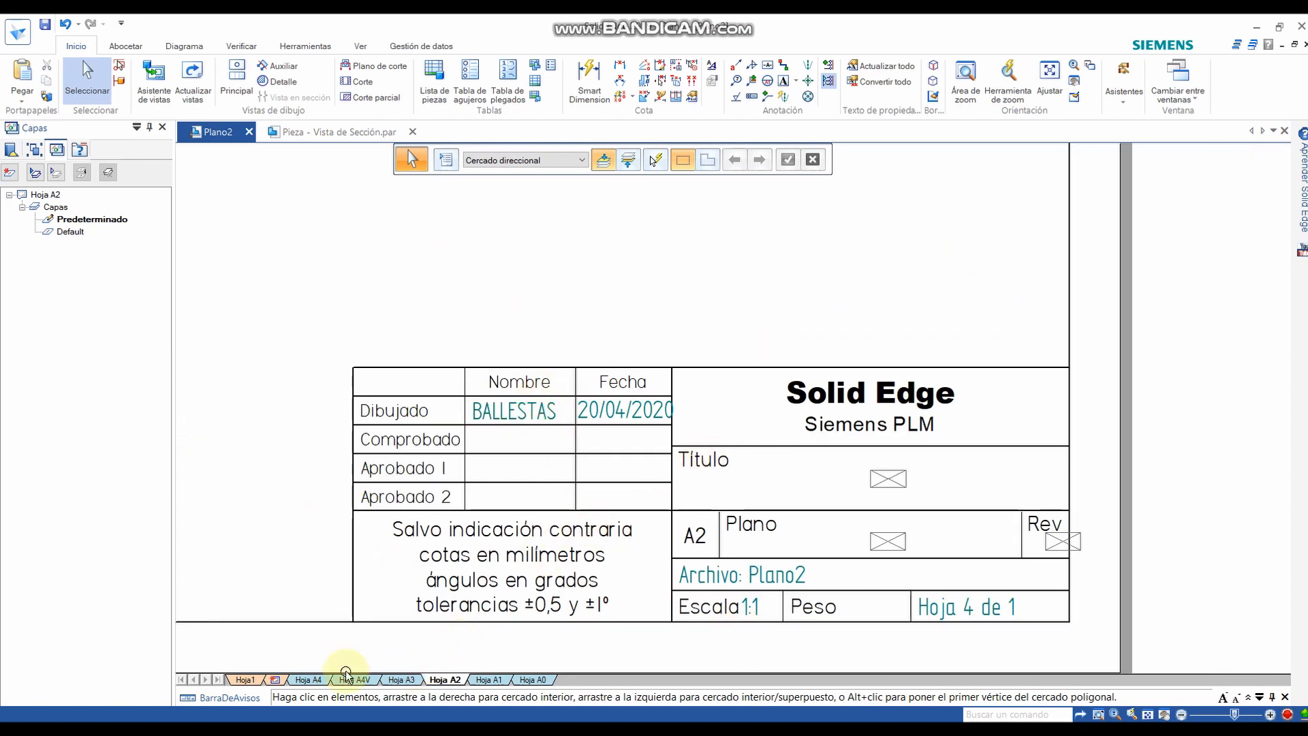
click(246, 679)
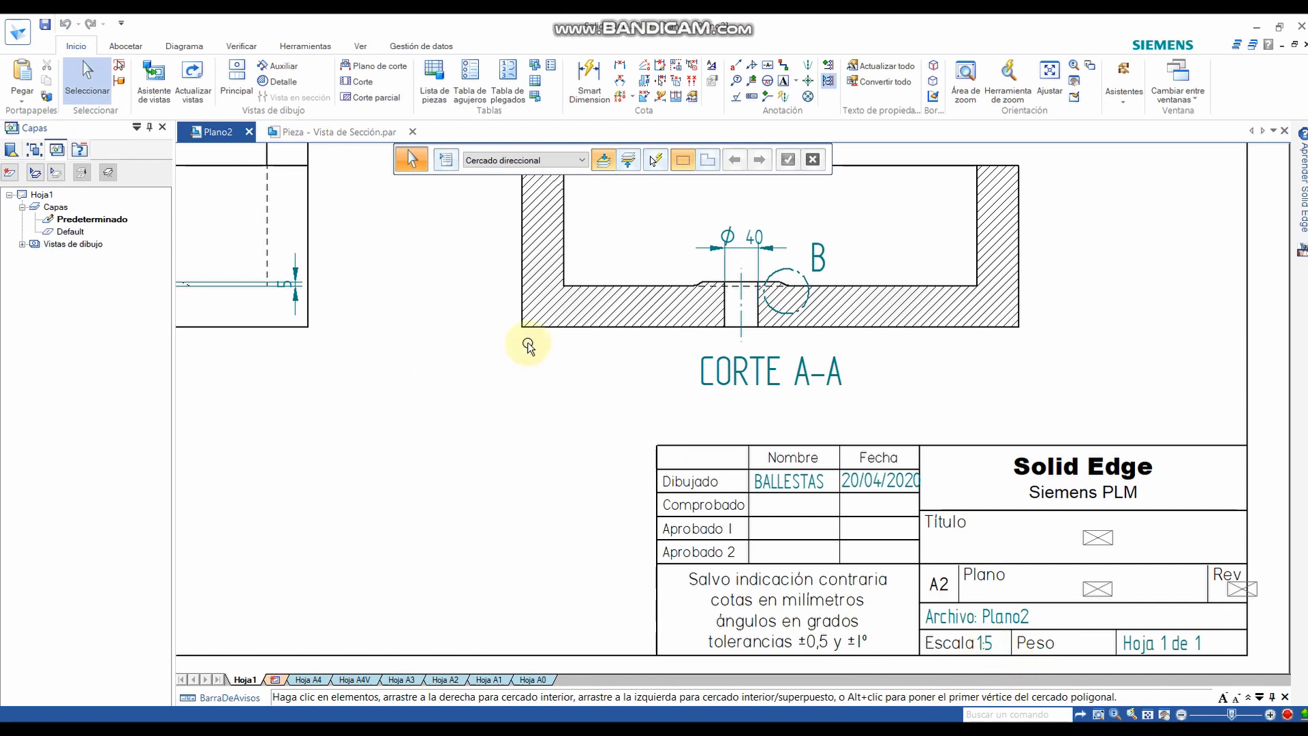
scroll(529, 347, down, 3)
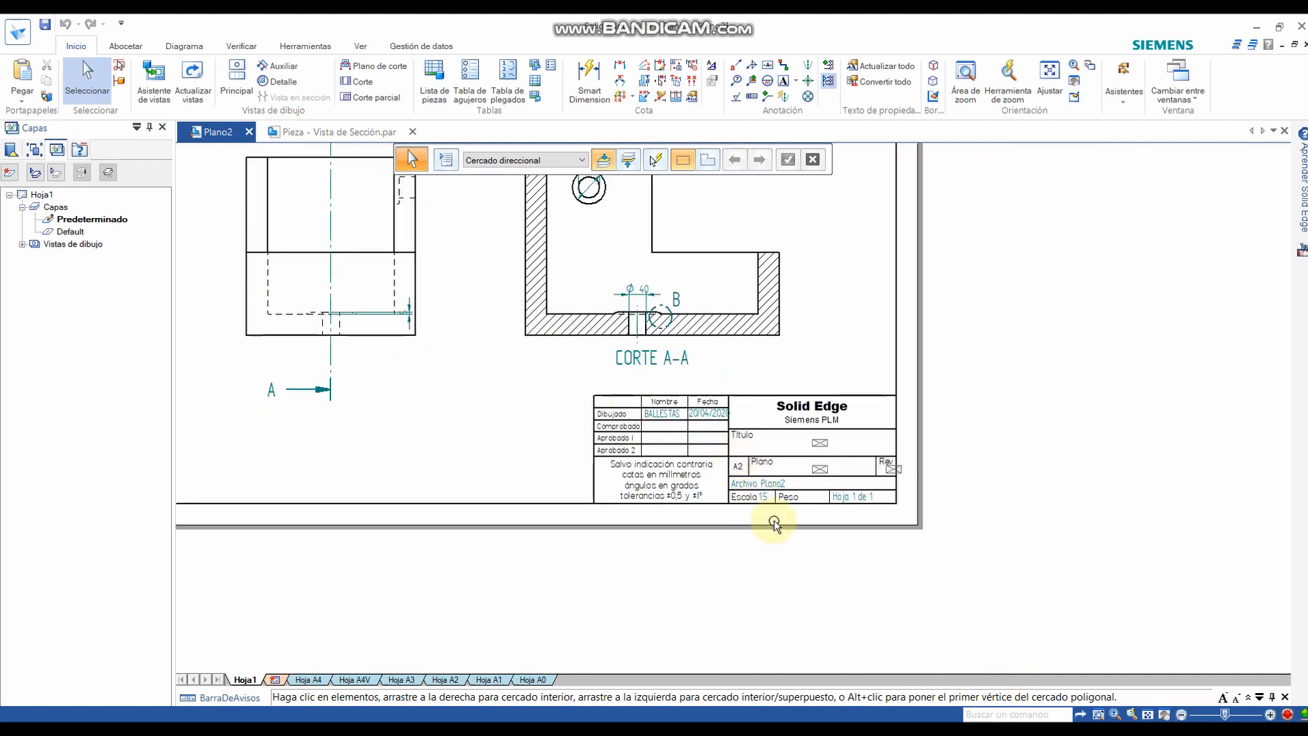
scroll(773, 525, up, 2)
scroll(597, 373, down, 5)
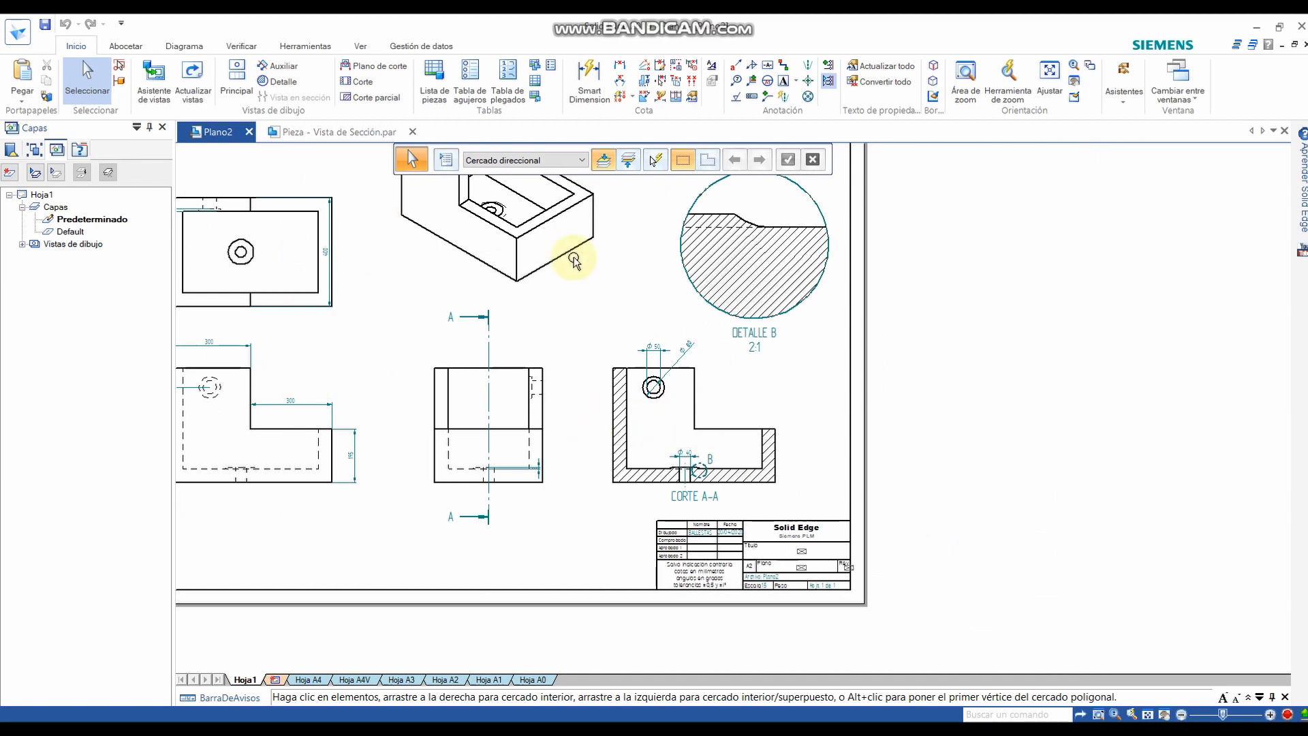
- Dimension the radius of the curved transition in the detail B view with Smart Dimension
click(793, 354)
scroll(746, 353, up, 1)
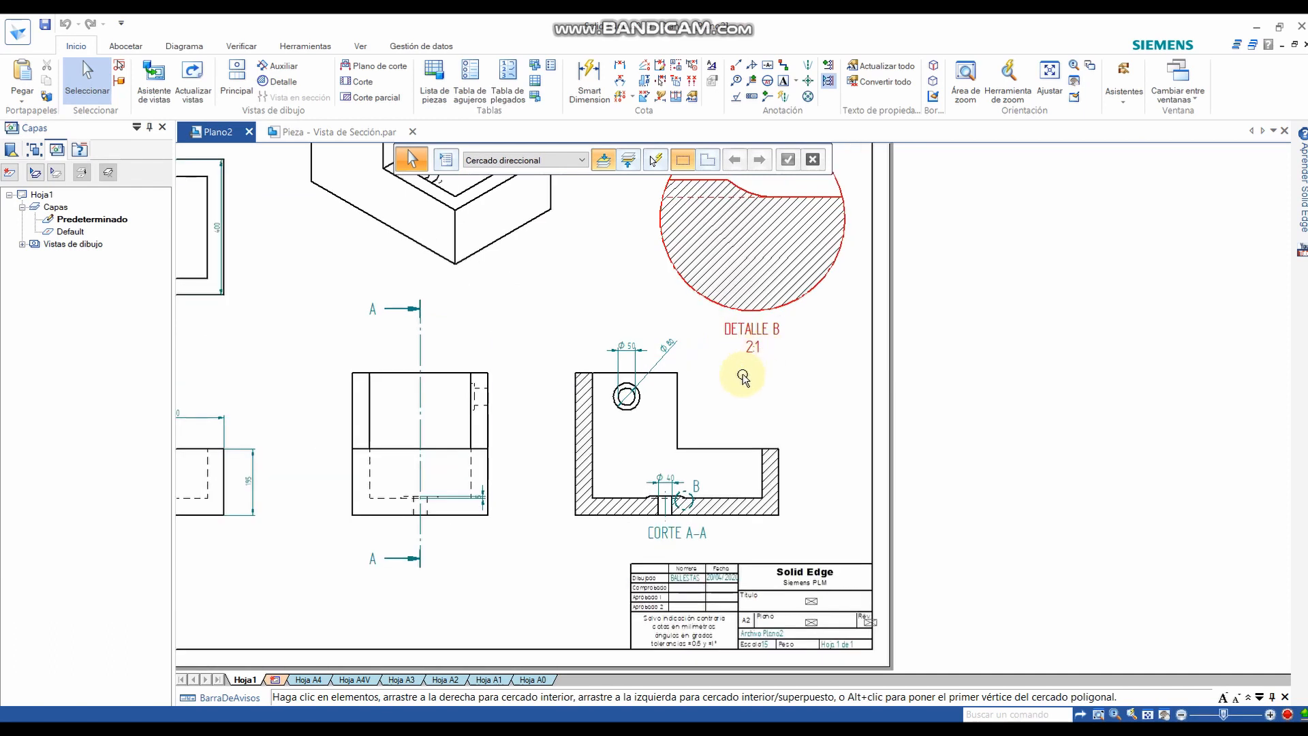
scroll(738, 368, down, 1)
scroll(770, 265, up, 1)
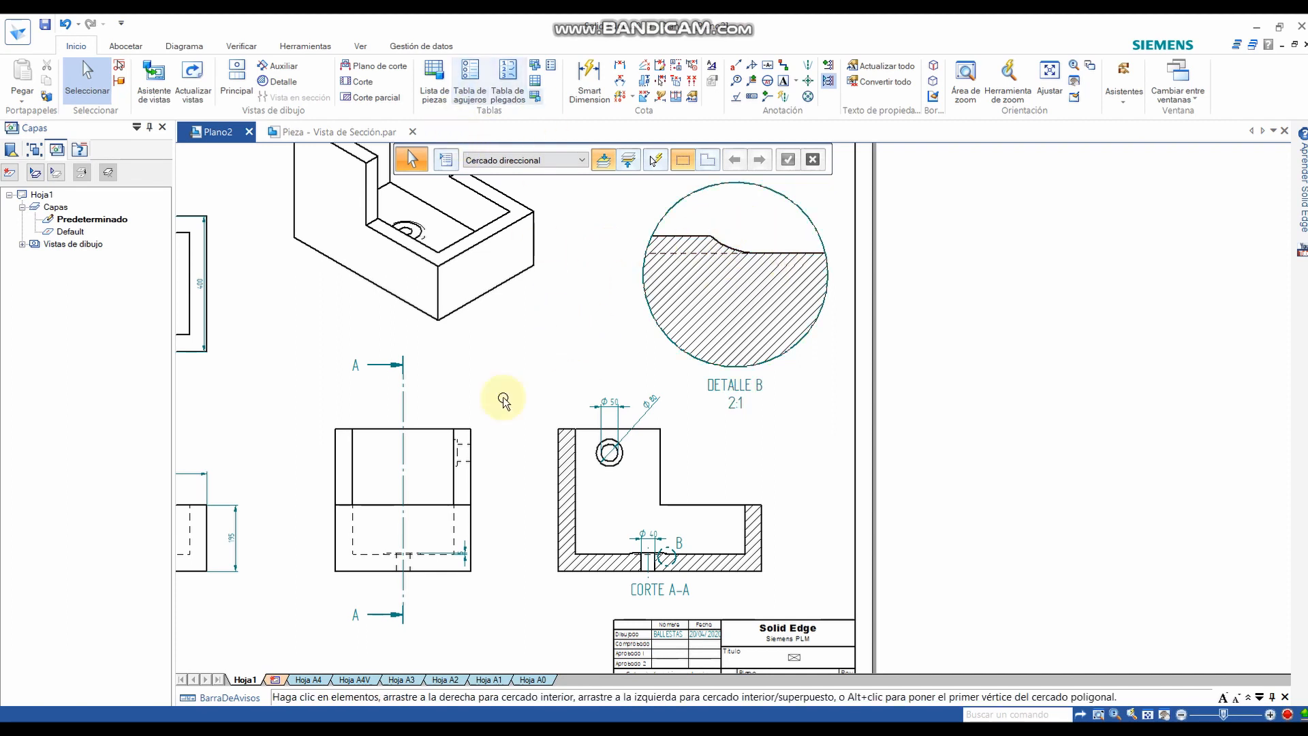
scroll(394, 624, up, 5)
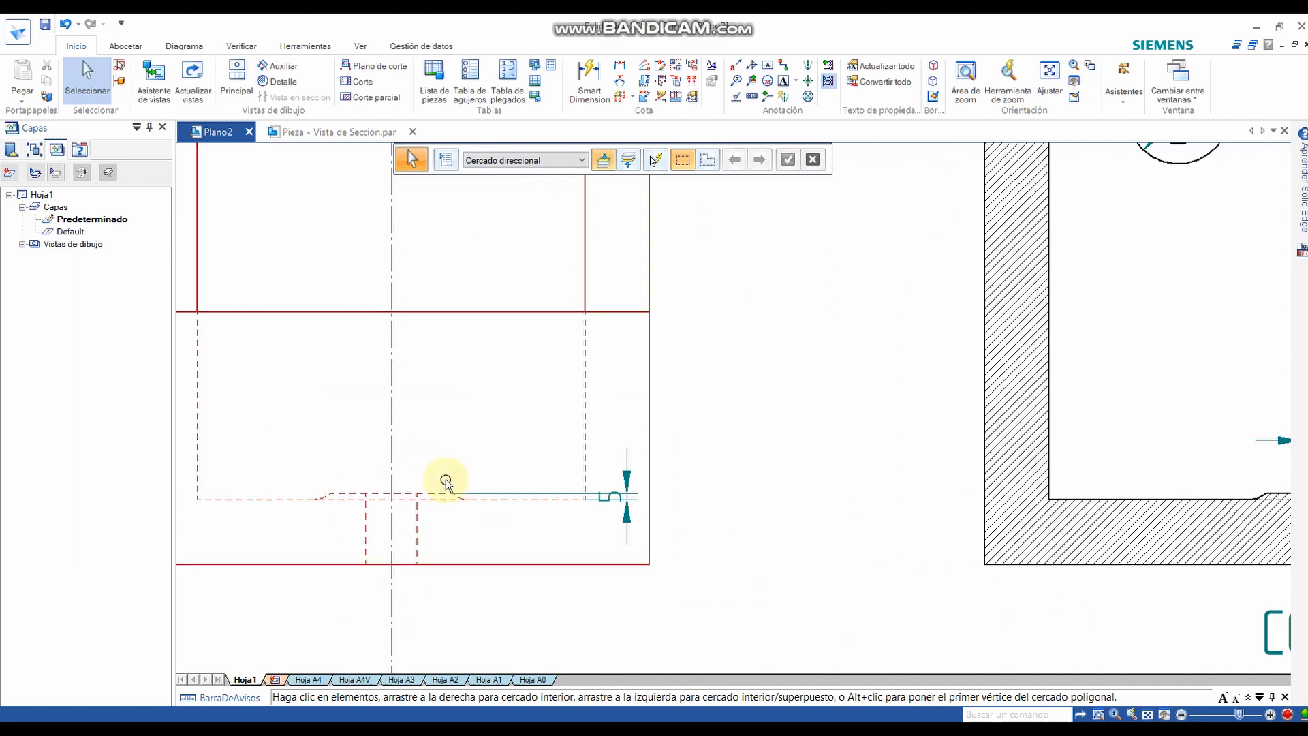
scroll(555, 350, down, 6)
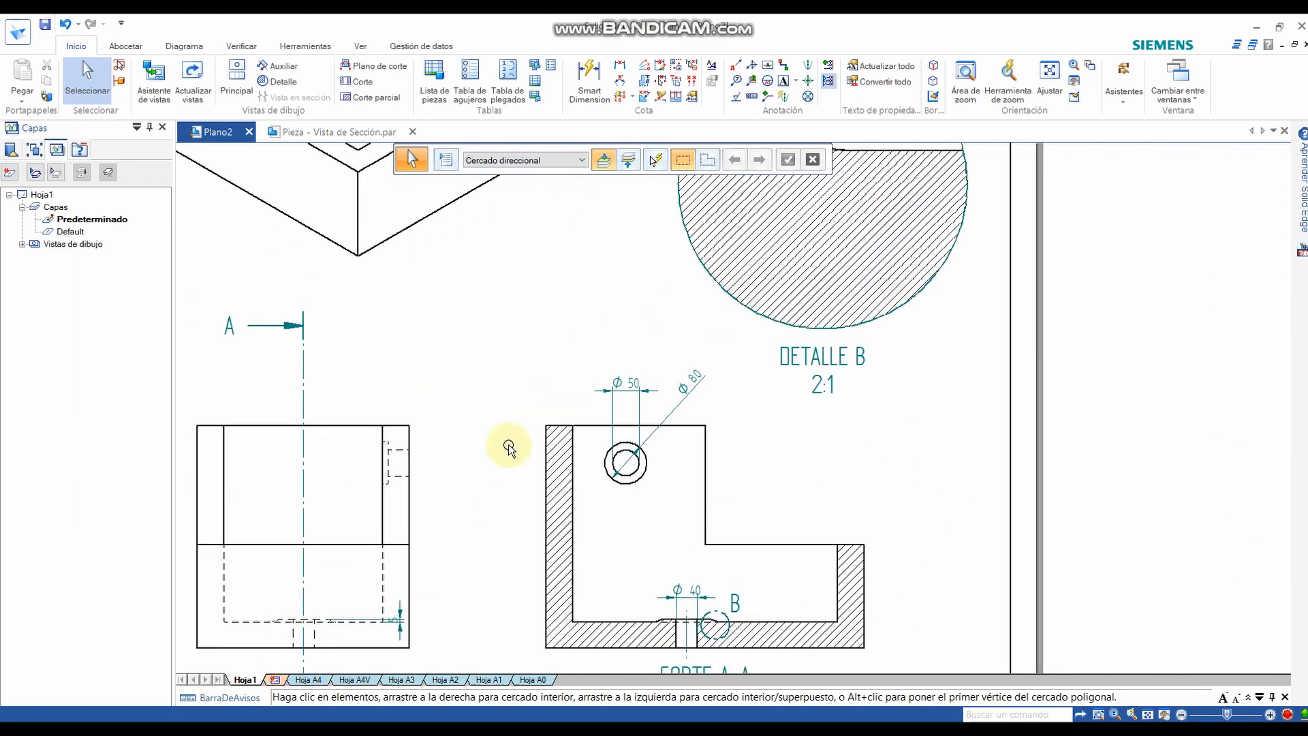
click(589, 79)
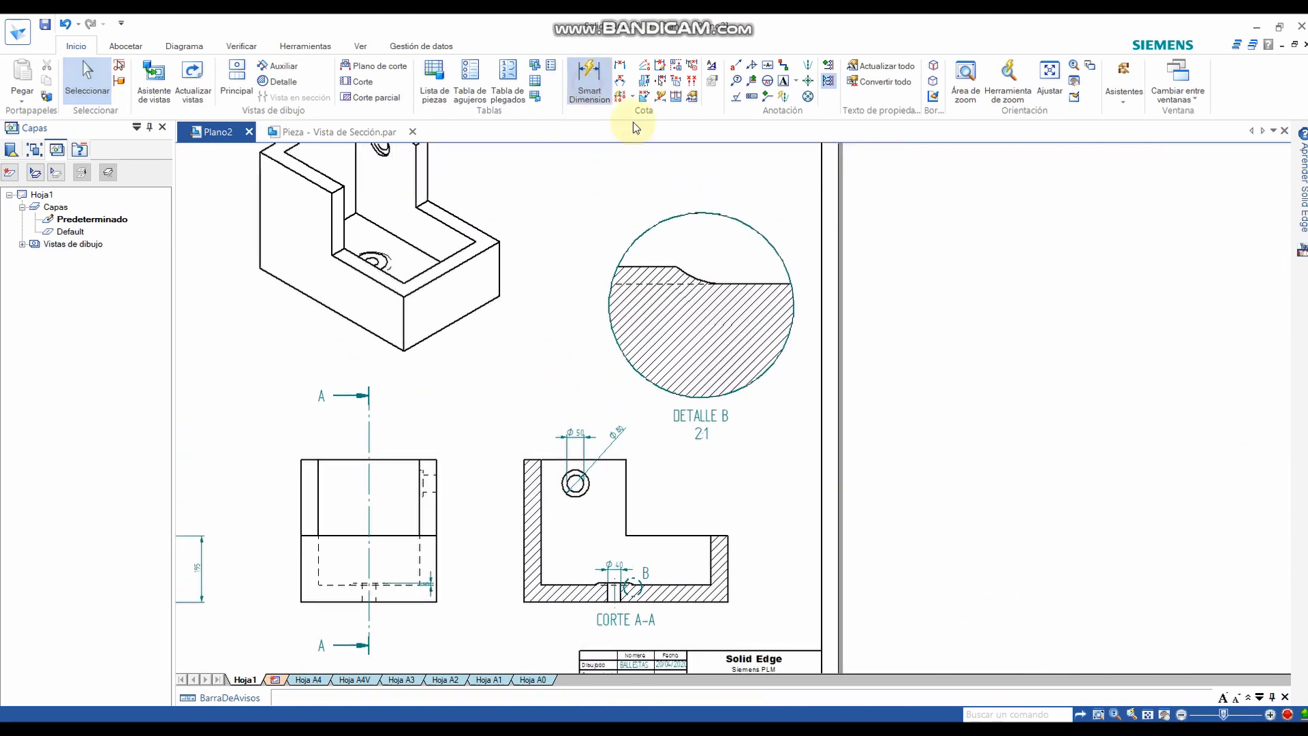
click(693, 271)
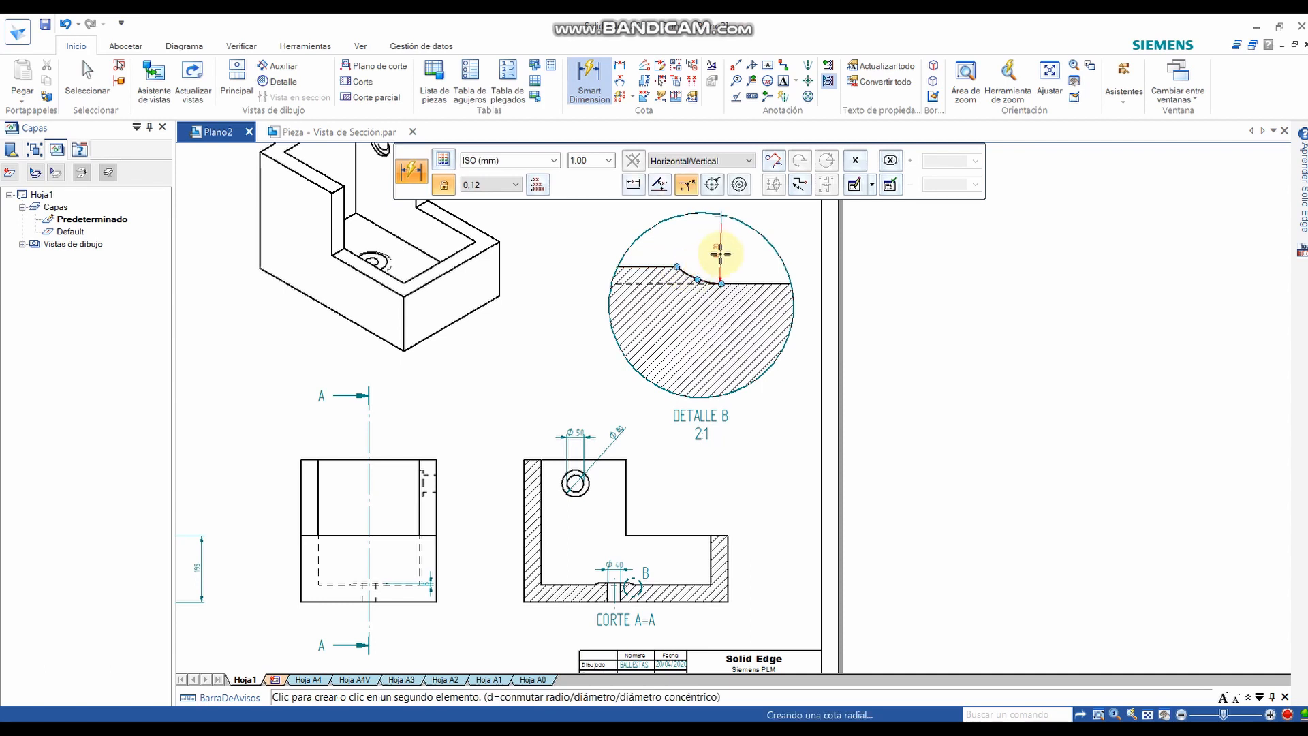
click(709, 250)
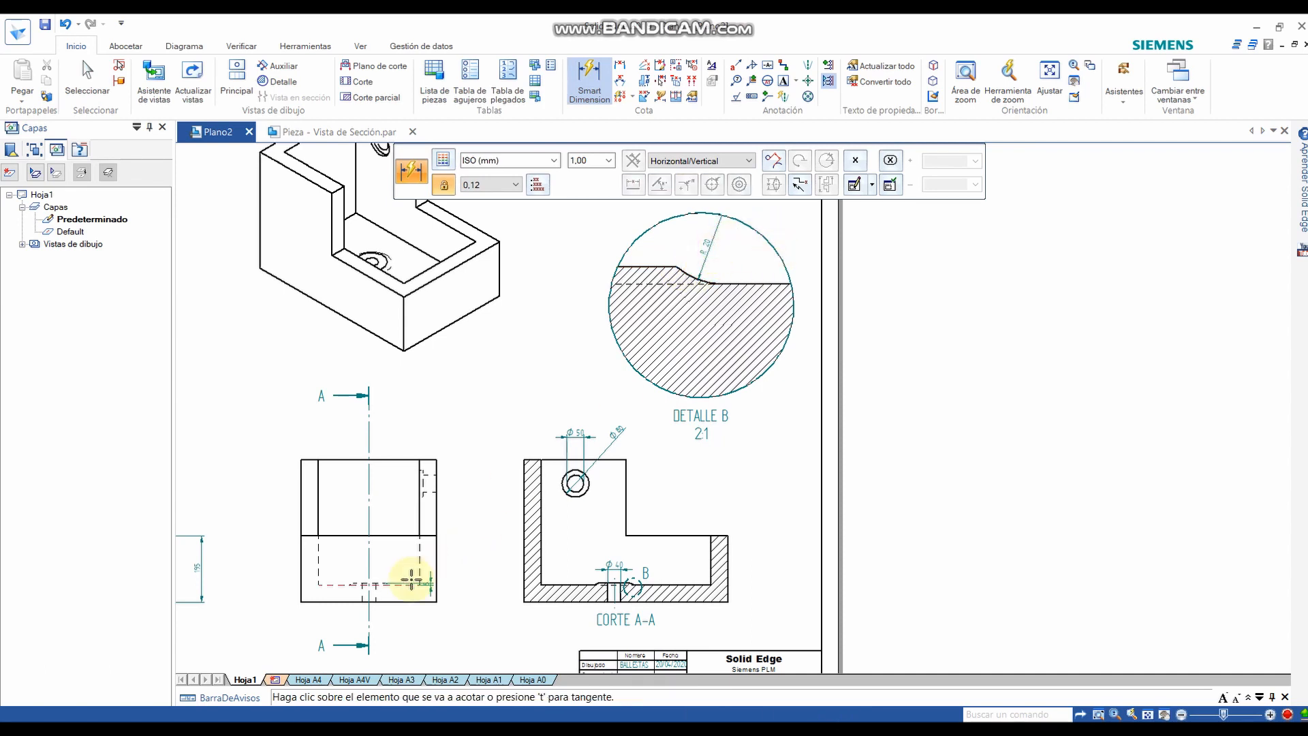
- Delete the small vertical 5 mm dimension at the base of the side view
scroll(411, 581, up, 3)
scroll(451, 610, up, 1)
scroll(451, 609, up, 3)
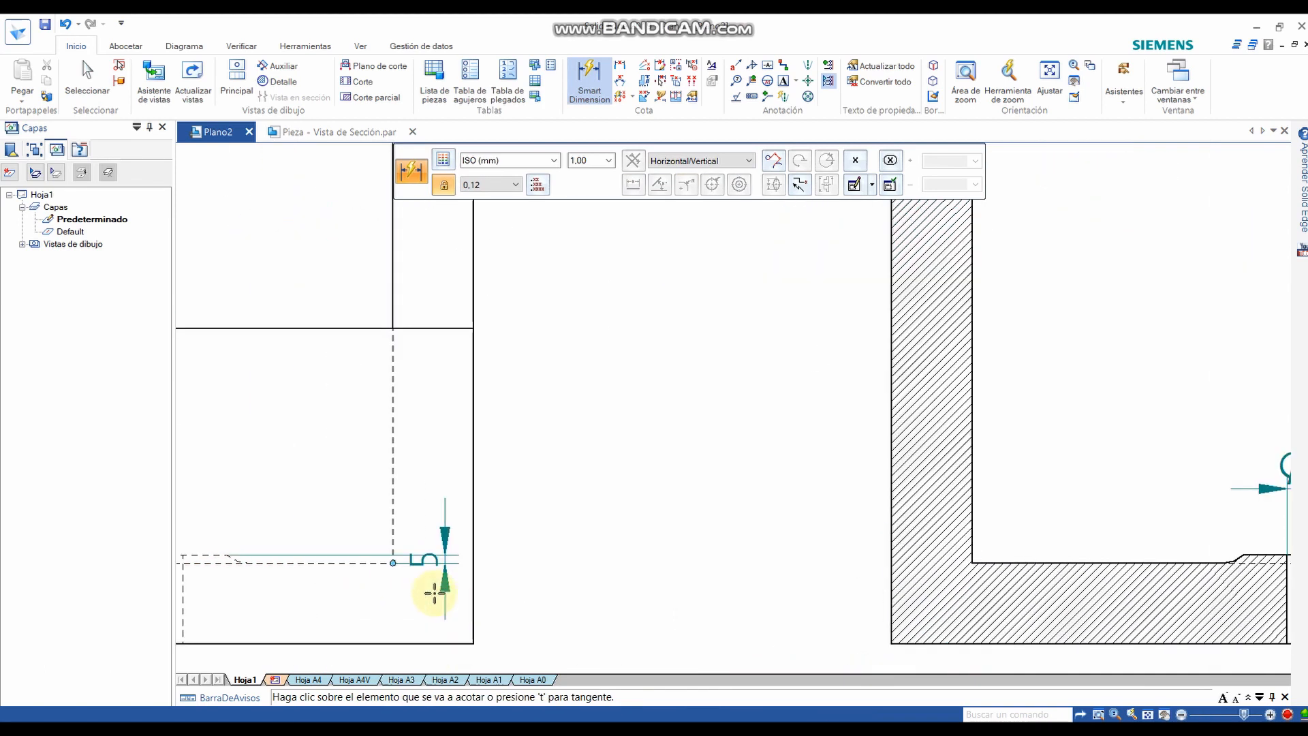
scroll(344, 518, down, 6)
middle_drag(346, 484, 373, 502)
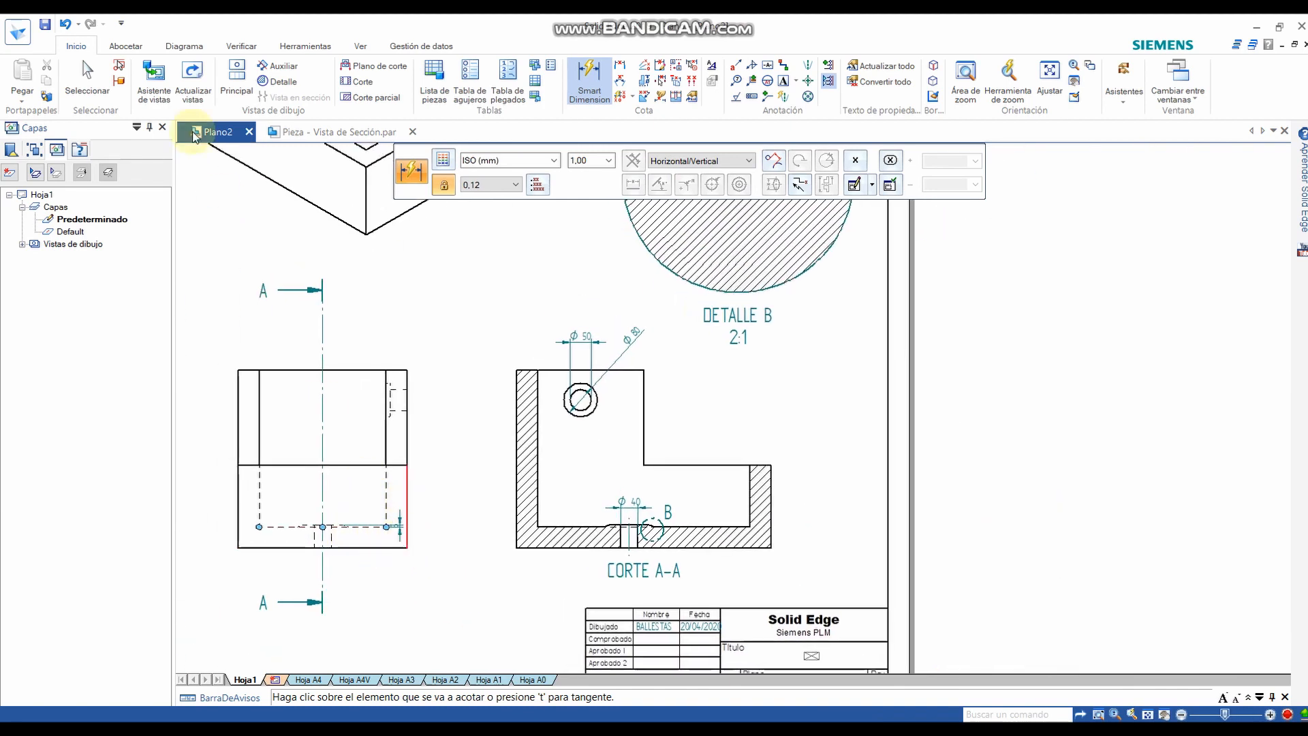
click(87, 87)
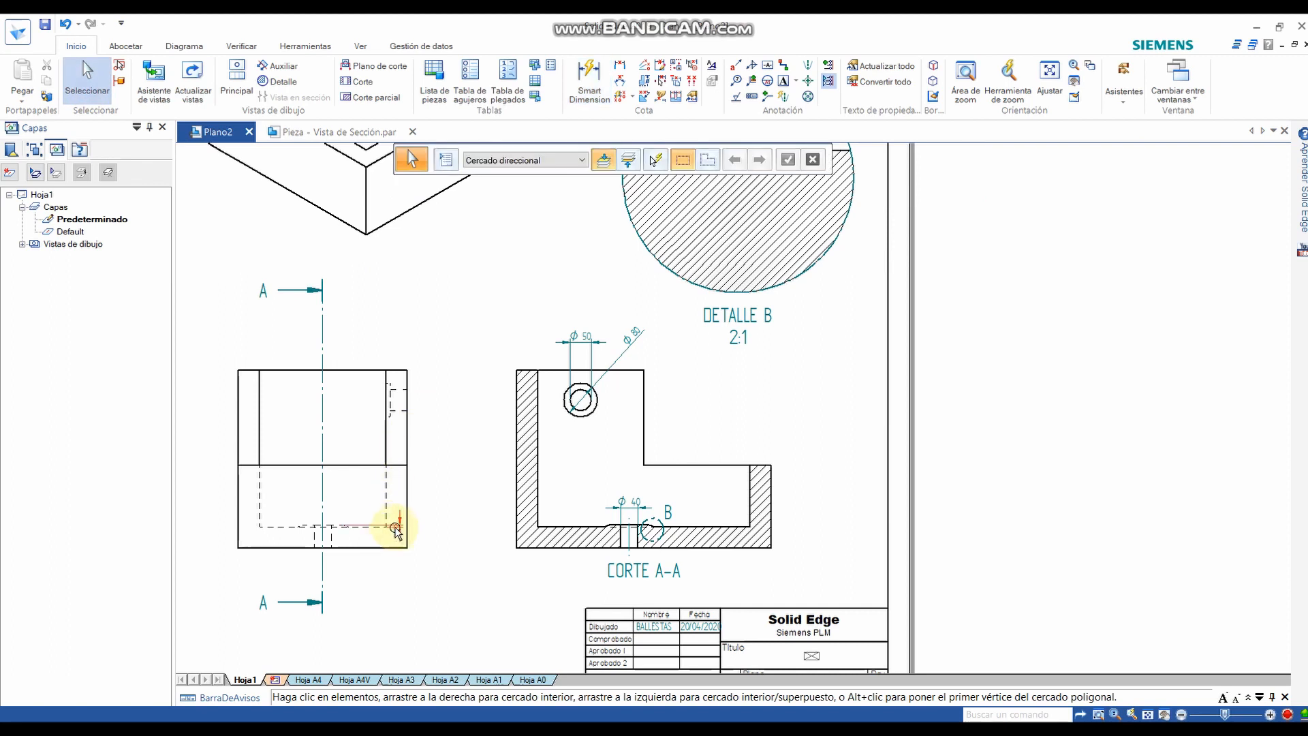
click(398, 527)
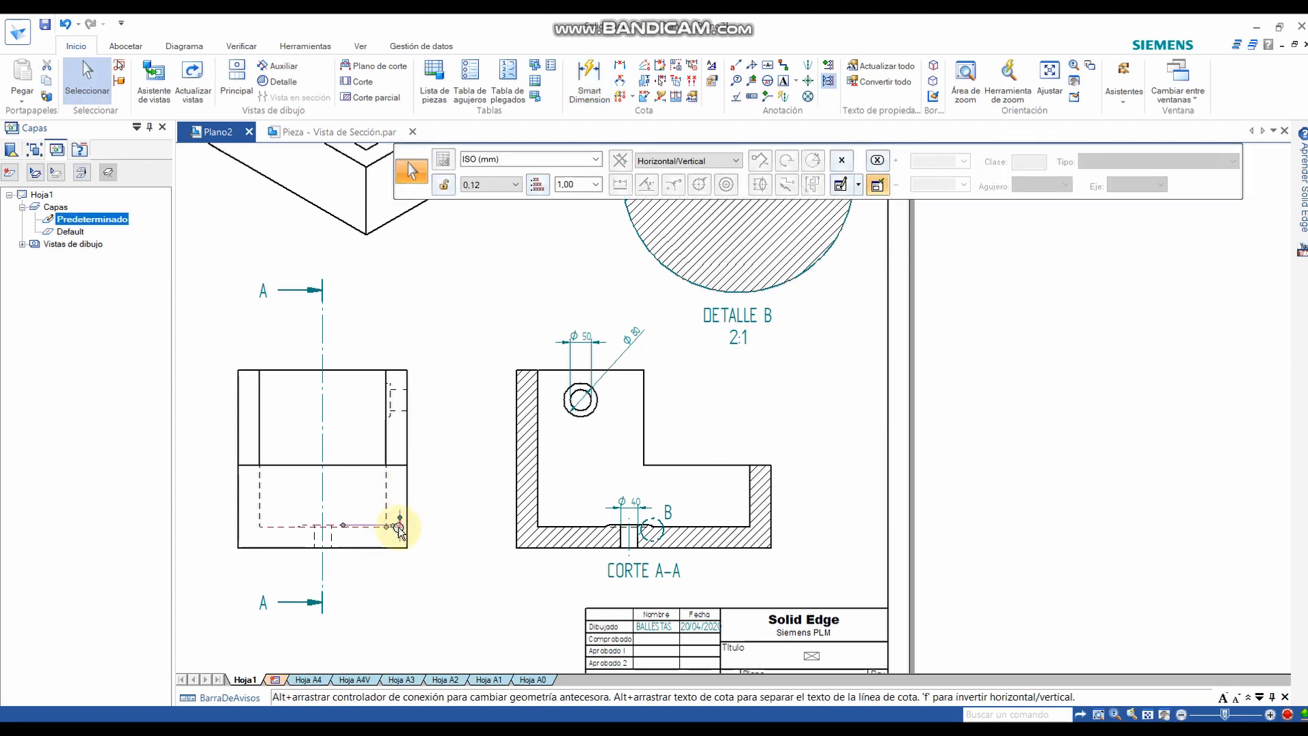
key(Delete)
- Dimension the vertical height between the raised edge and the lower floor edge in the detail B view
middle_drag(465, 394, 365, 623)
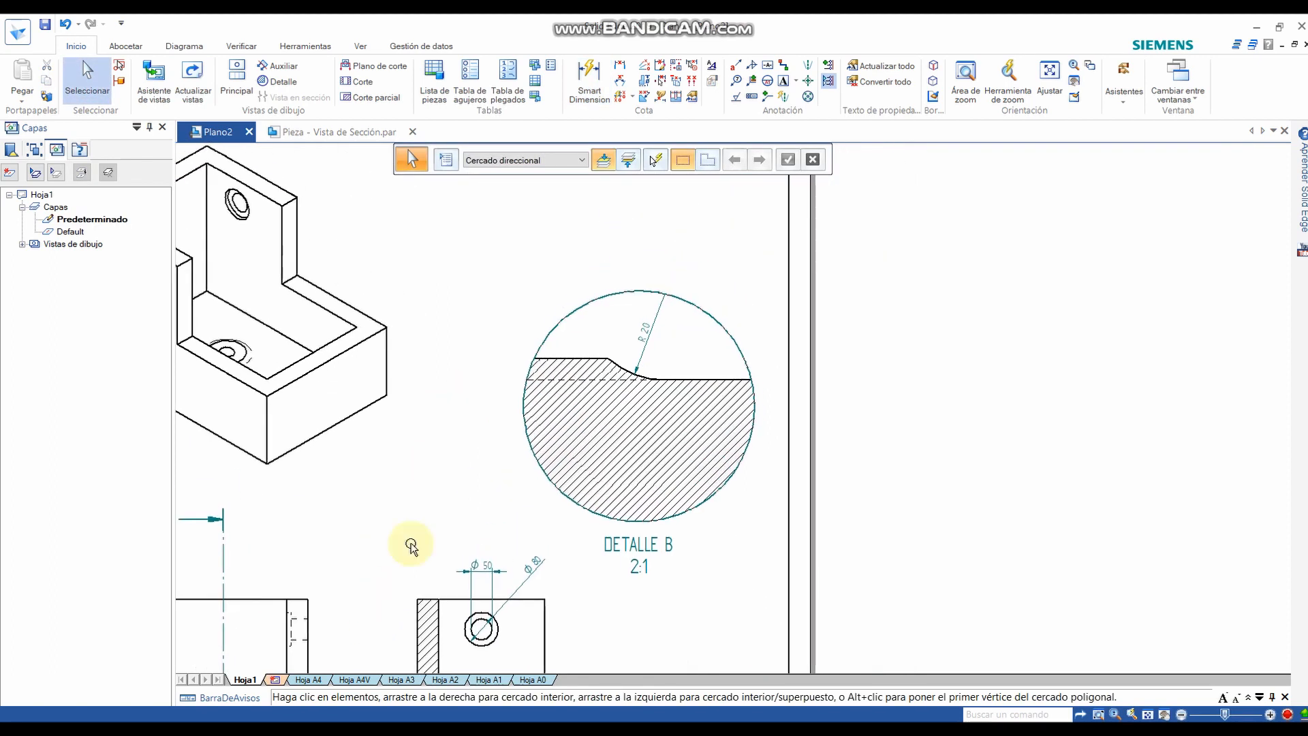
click(586, 88)
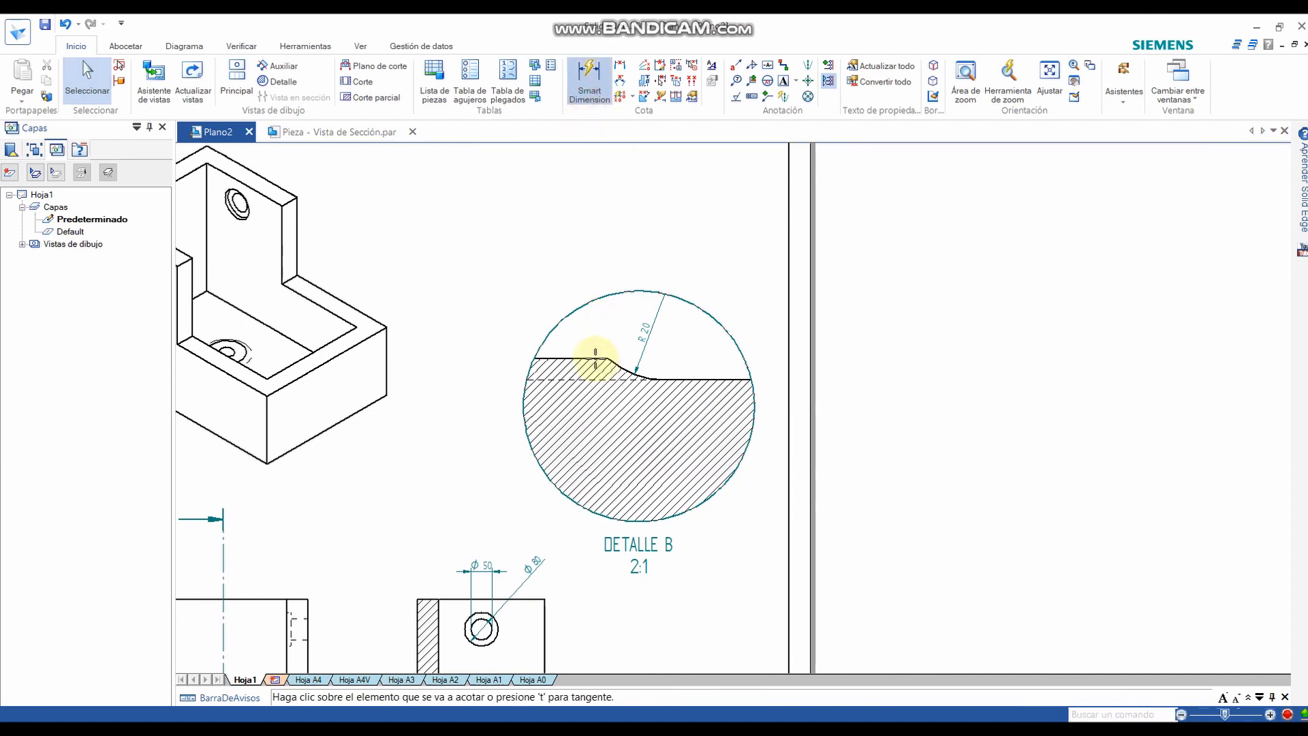
click(595, 359)
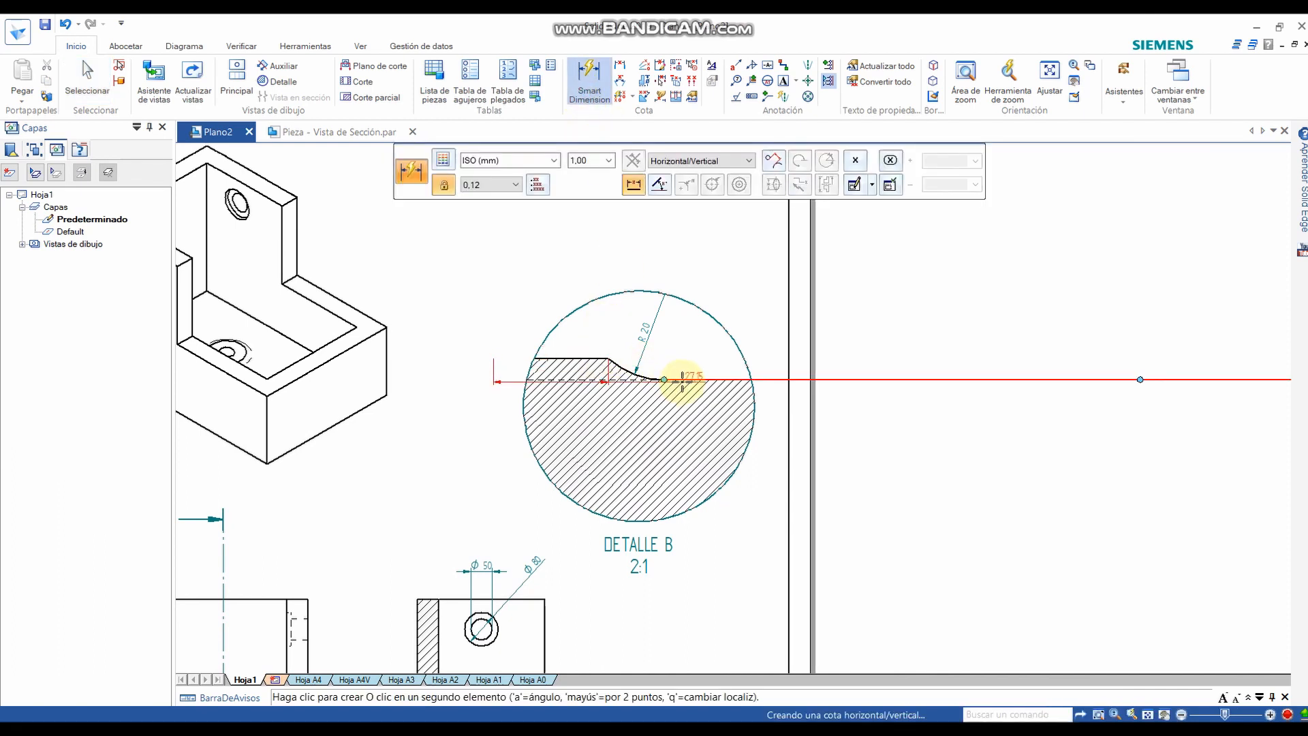
click(693, 379)
click(598, 373)
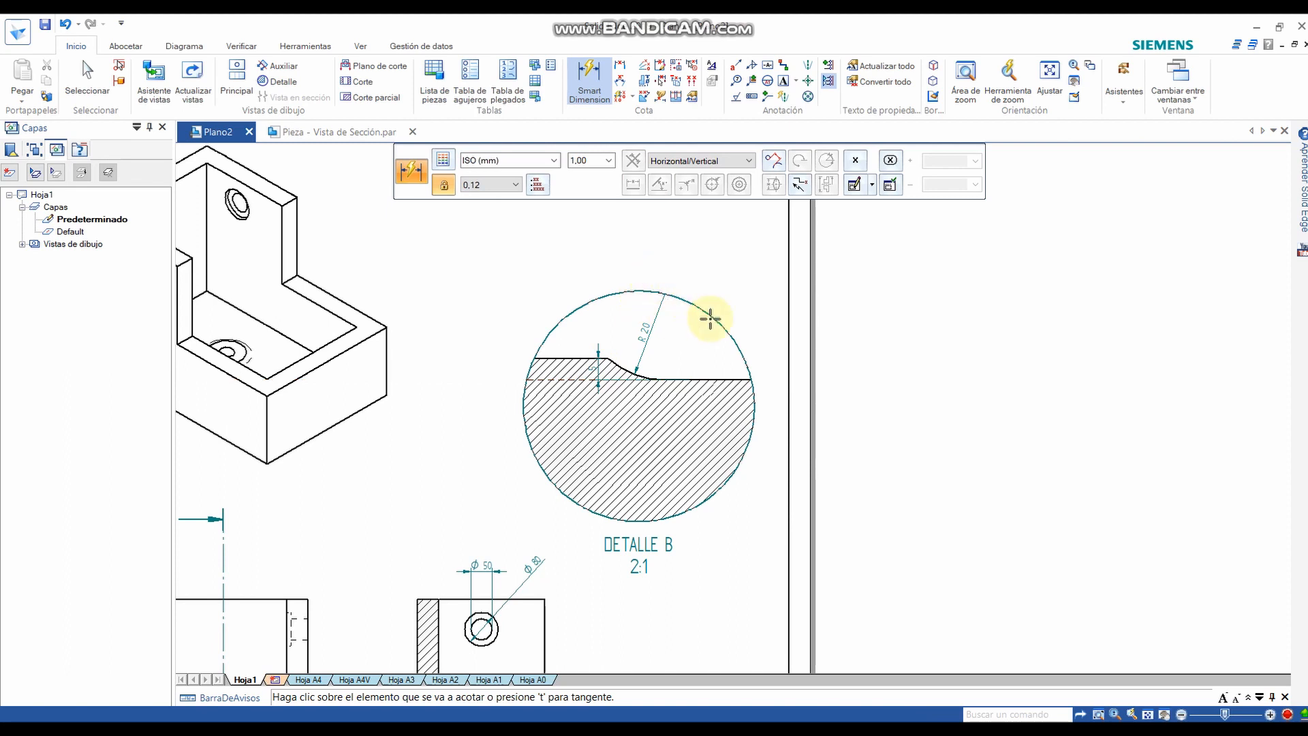
key(Escape)
- Hide the background sheets so only the working sheet is listed, and review the drawing and its title block
scroll(673, 337, down, 3)
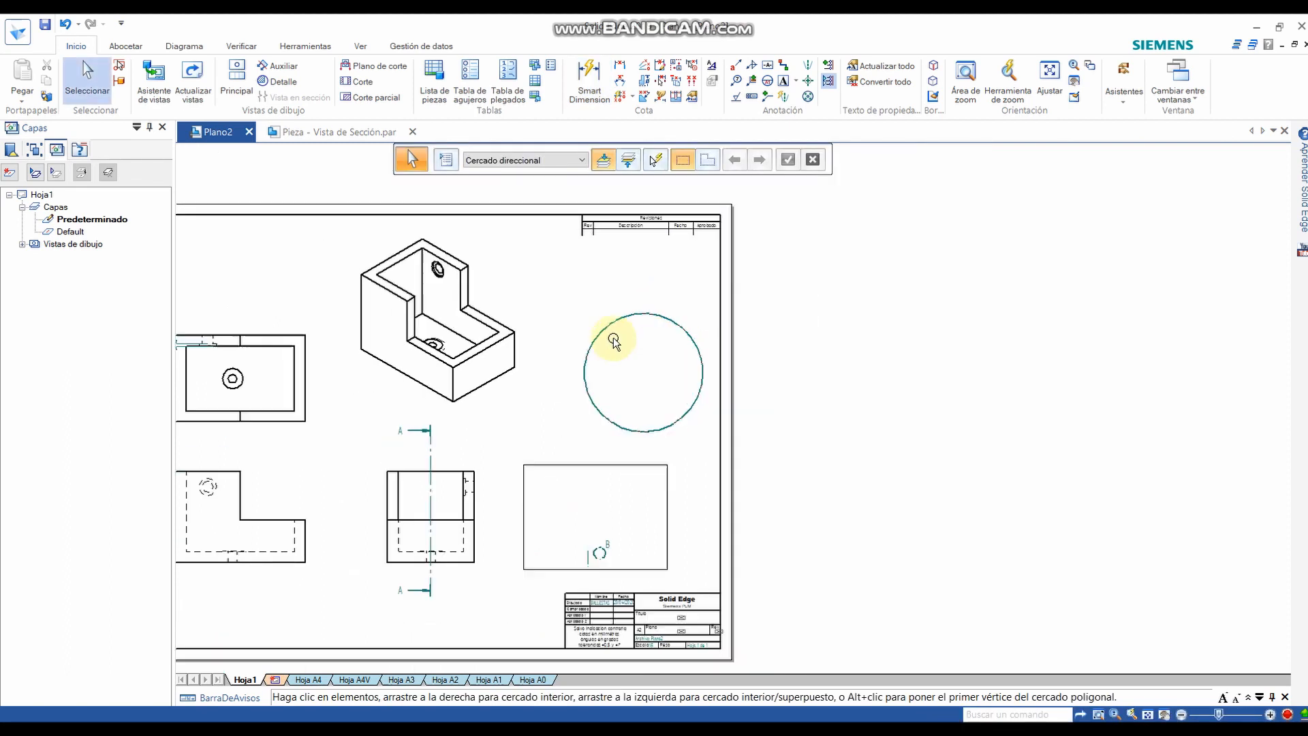
scroll(613, 341, down, 2)
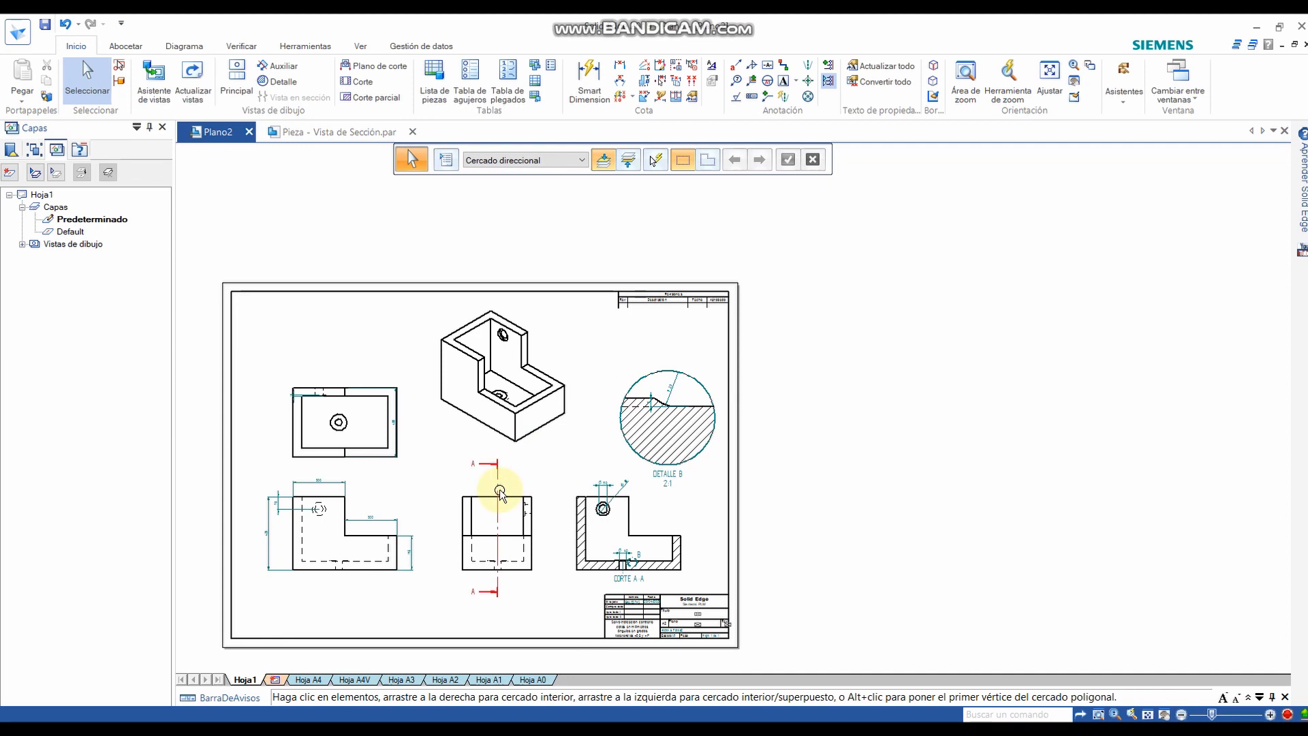
scroll(579, 443, up, 2)
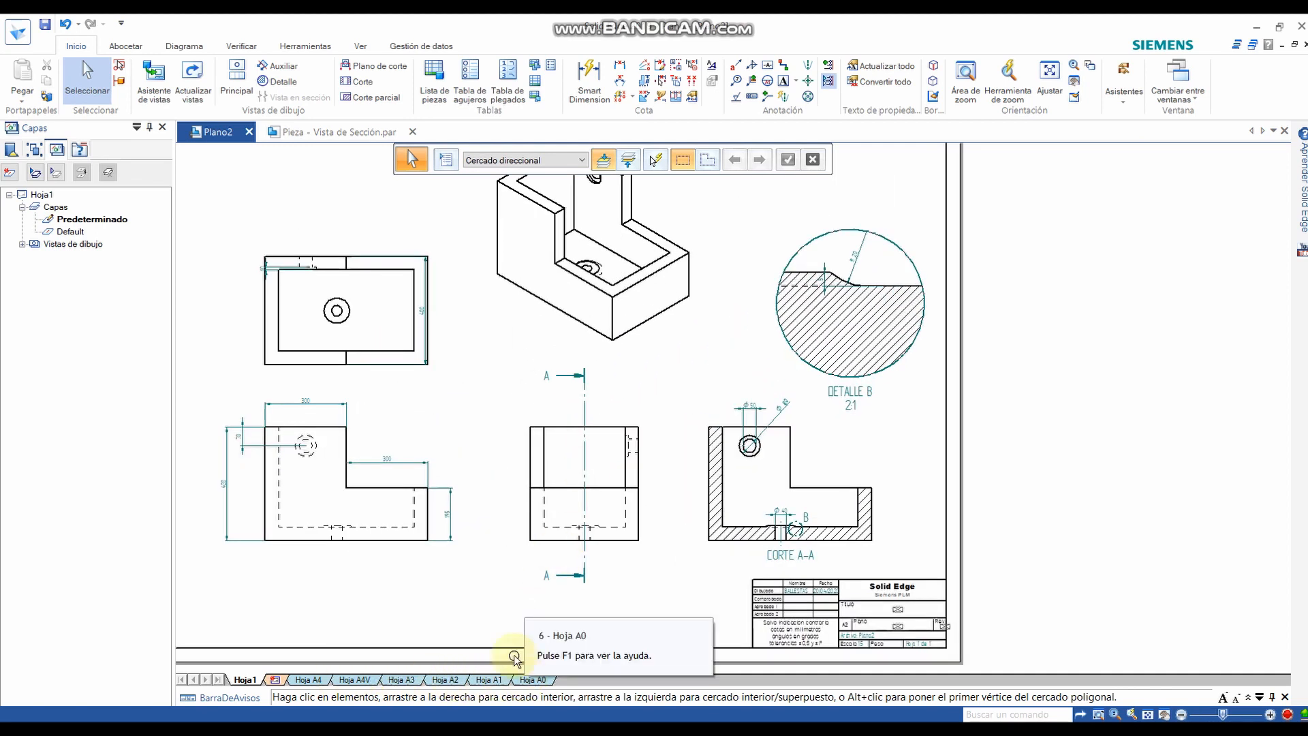
click(359, 47)
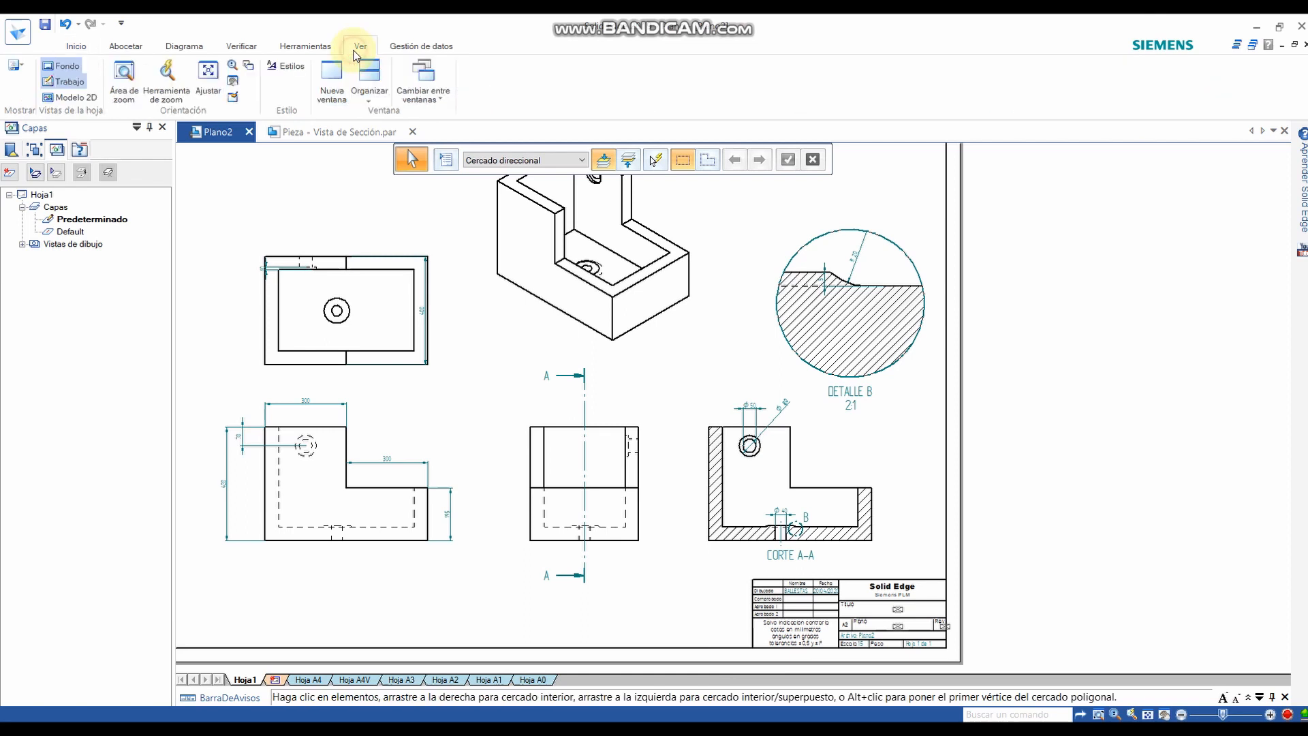
click(64, 70)
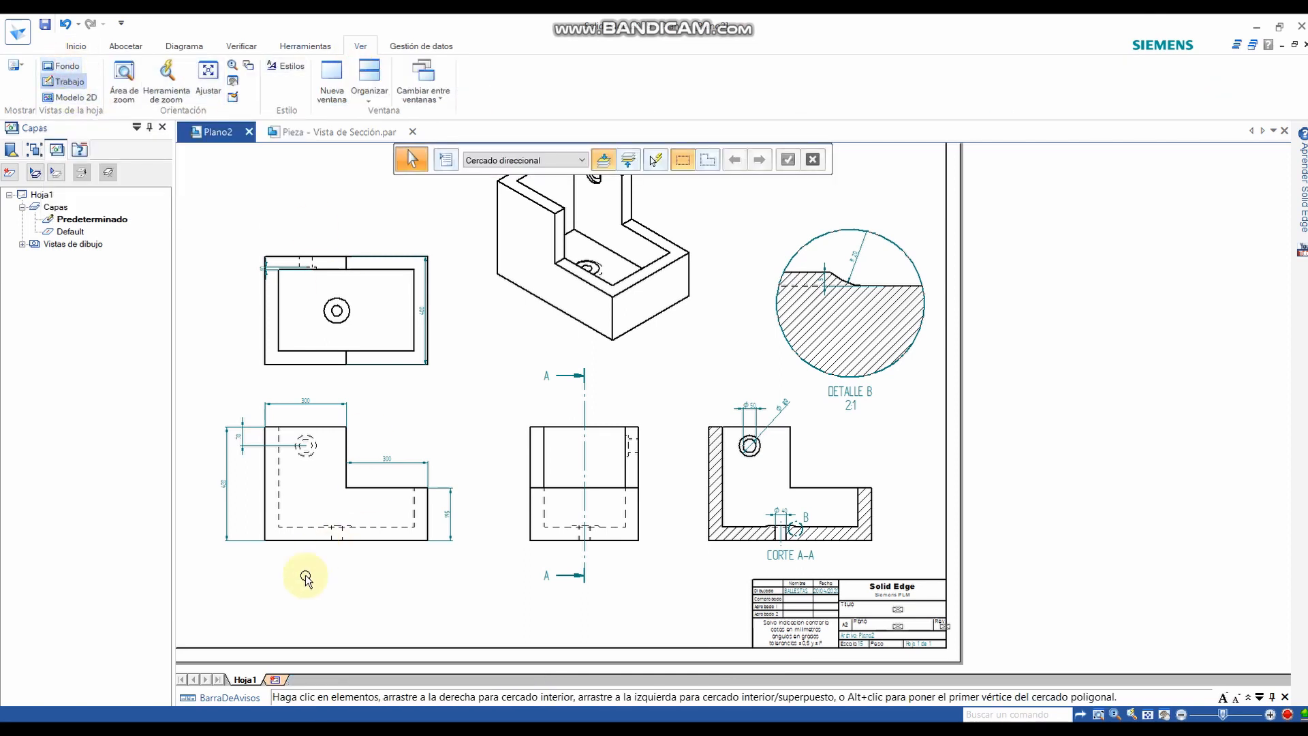
scroll(519, 300, down, 2)
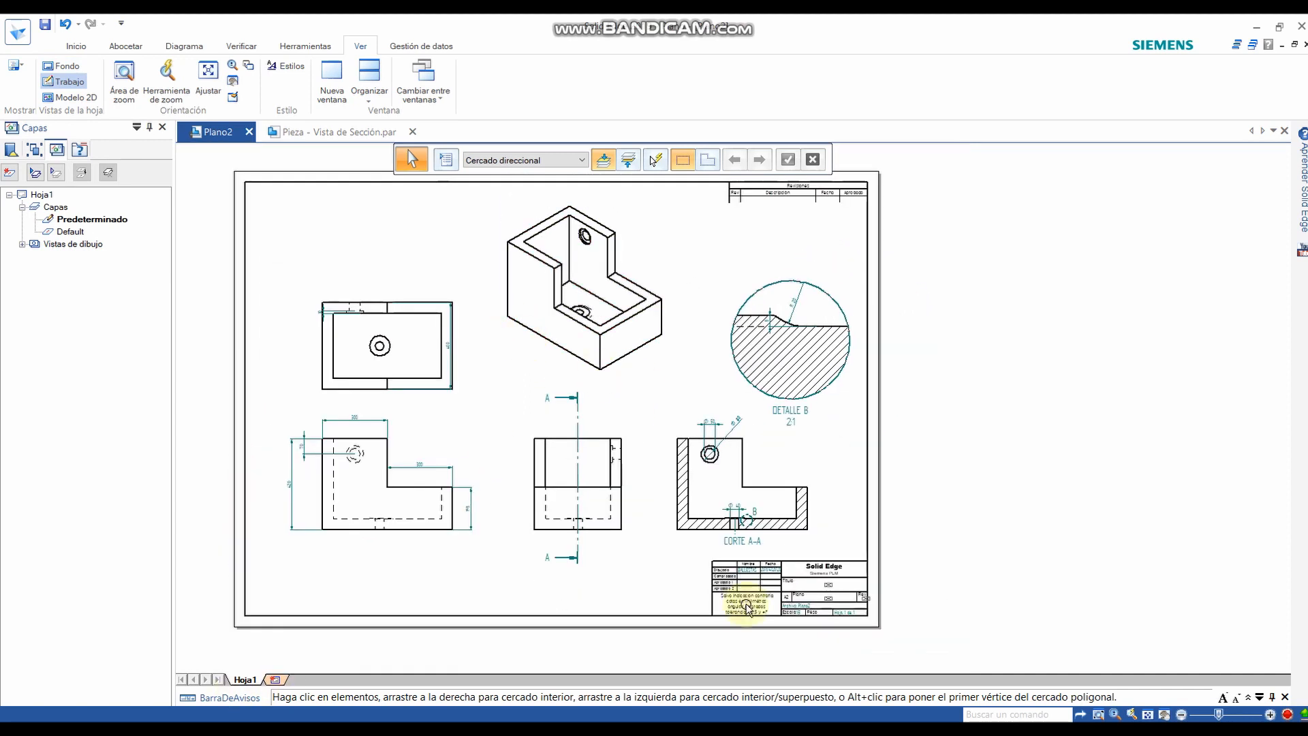
scroll(739, 585, up, 2)
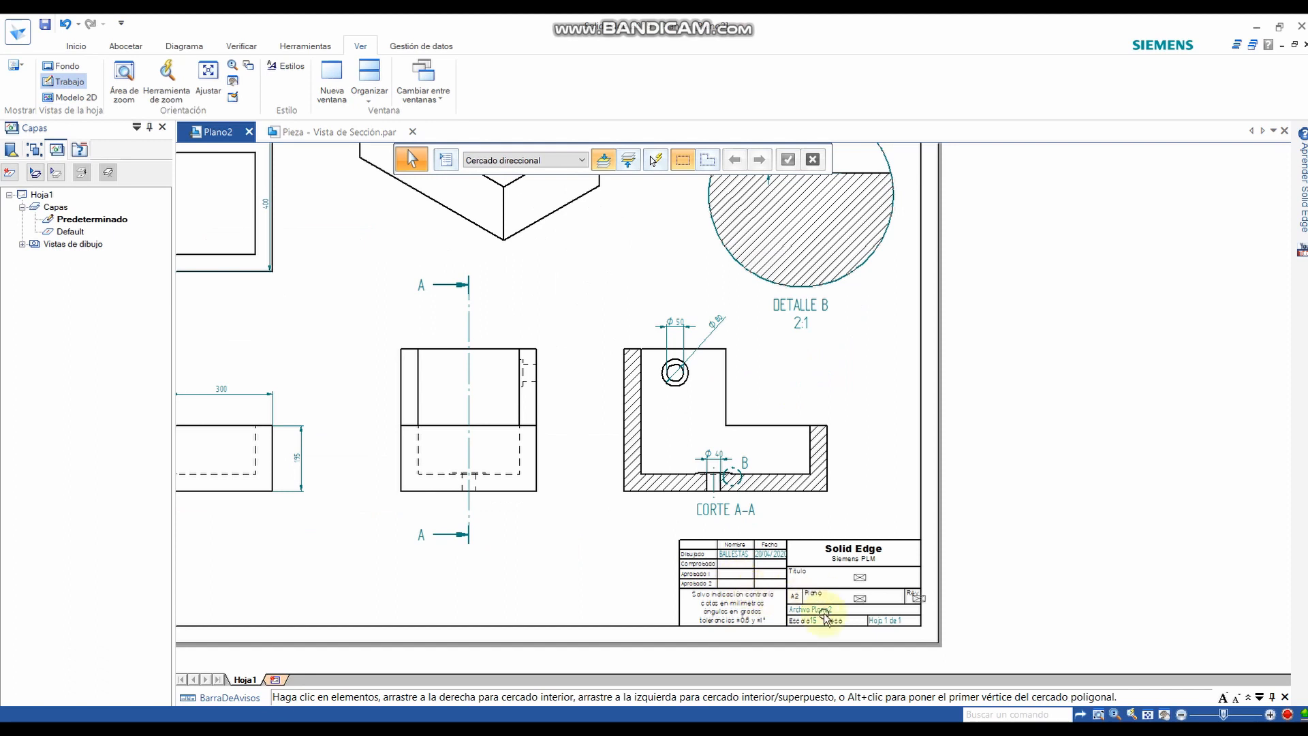